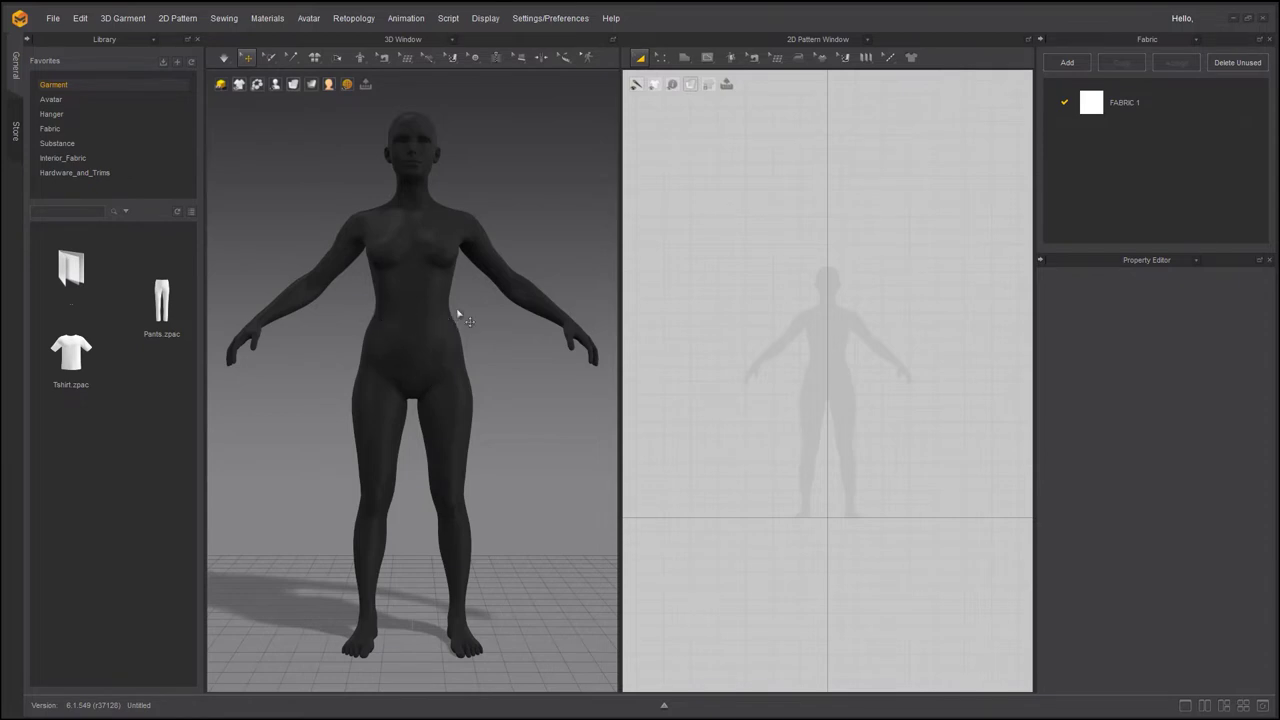
- Review the avatar's arrangement points and measurement list in the Avatar Editor
left_click(307, 18)
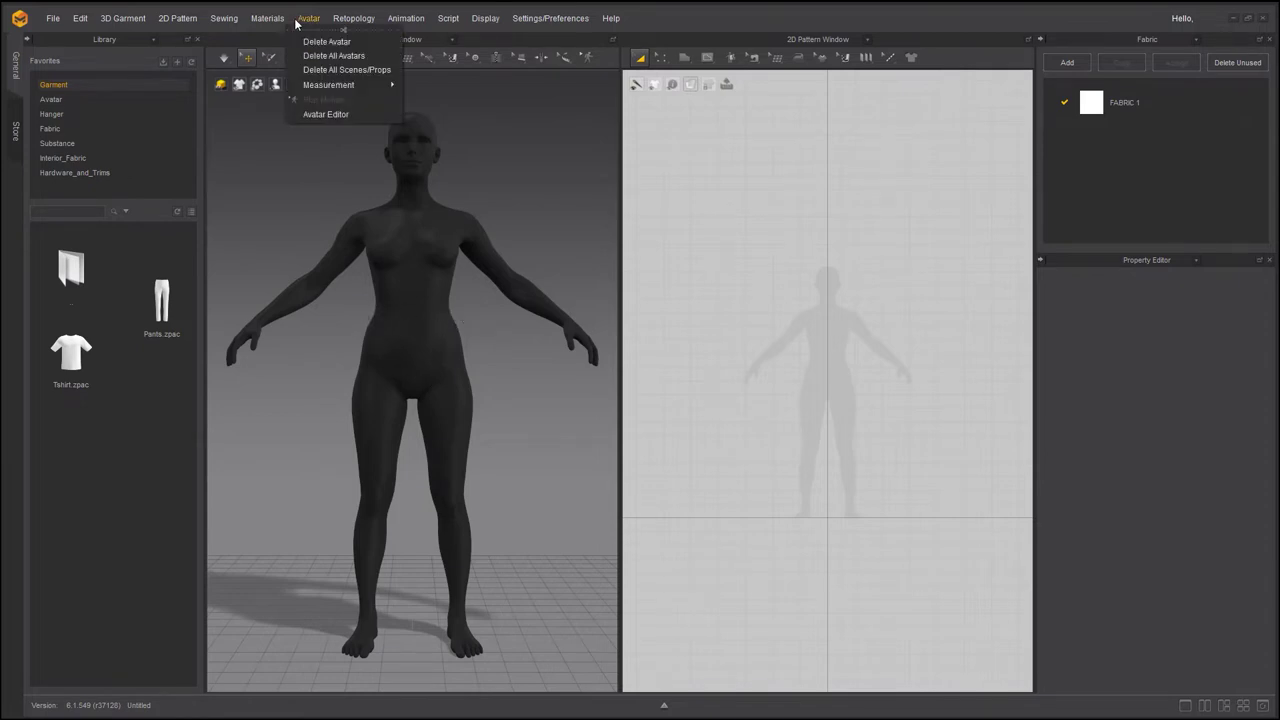
left_click(320, 114)
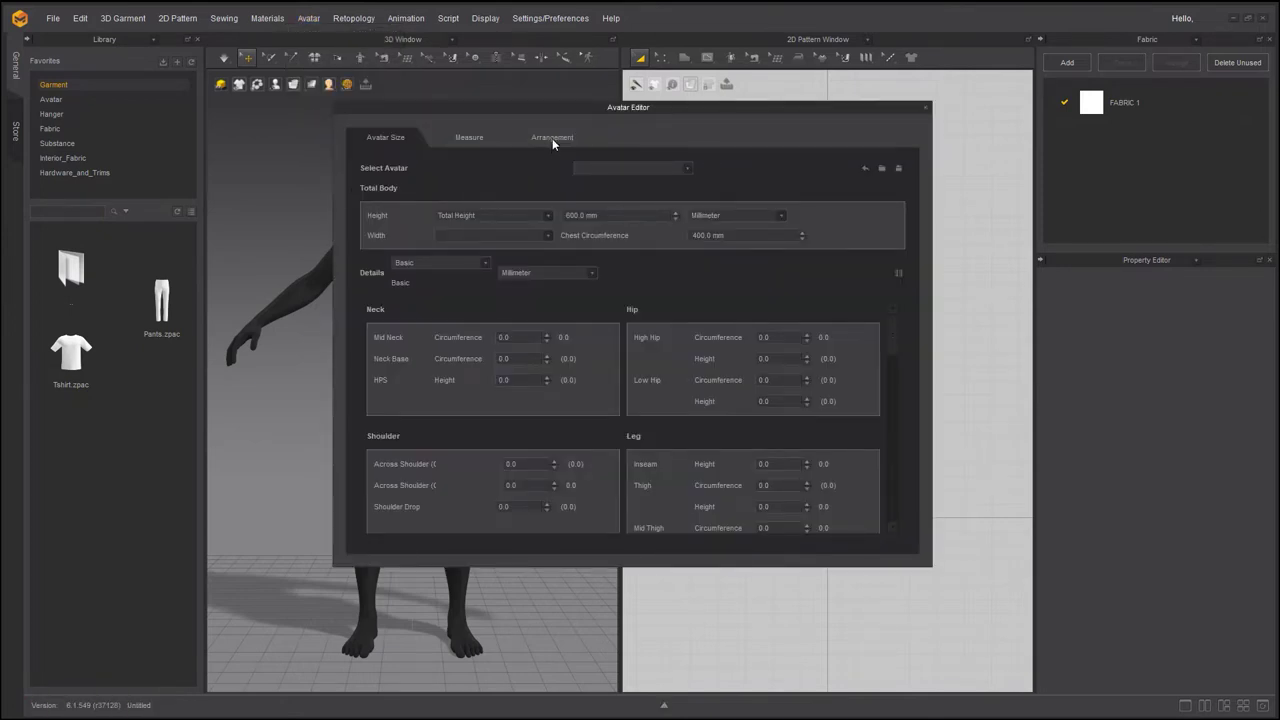
left_click(552, 138)
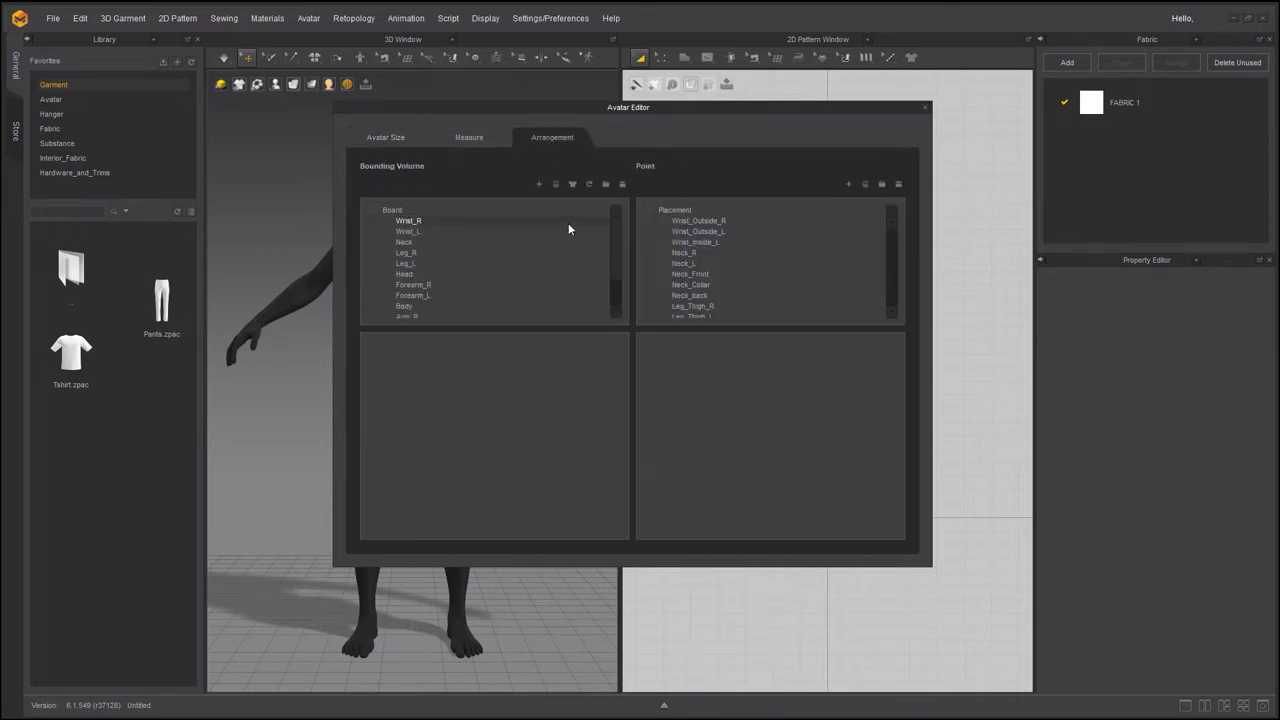
left_click(468, 140)
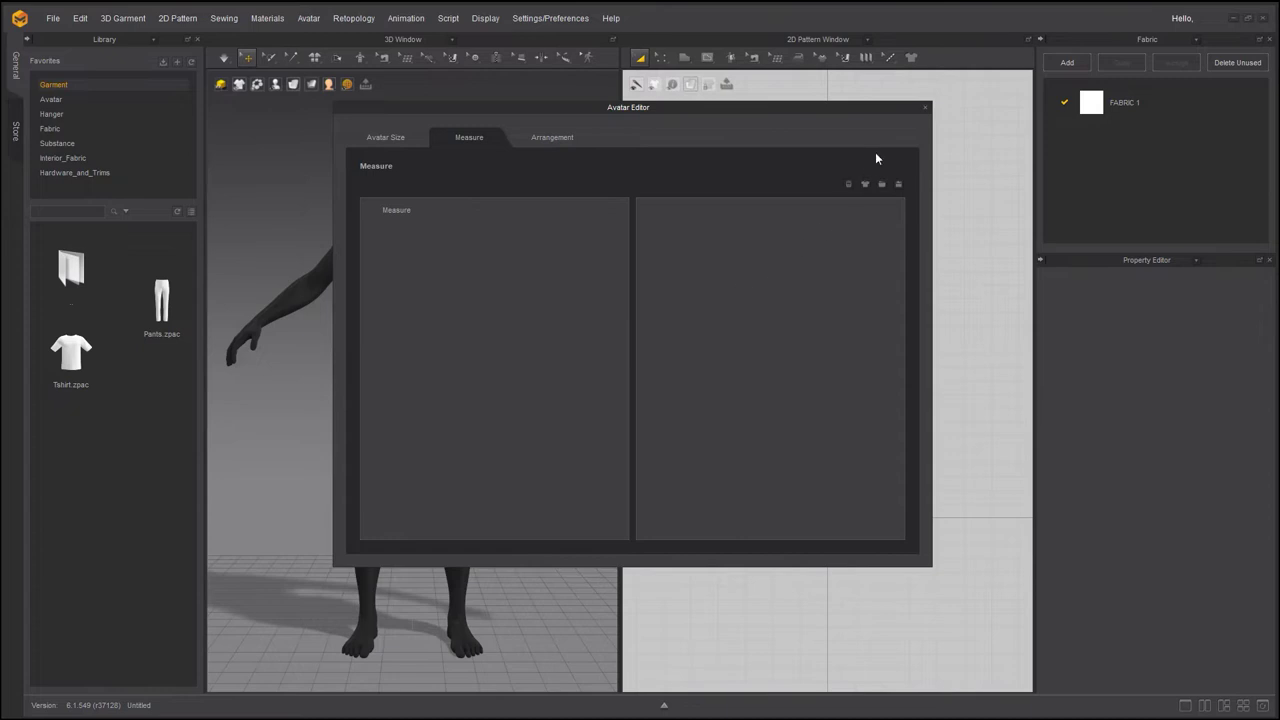
left_click(926, 108)
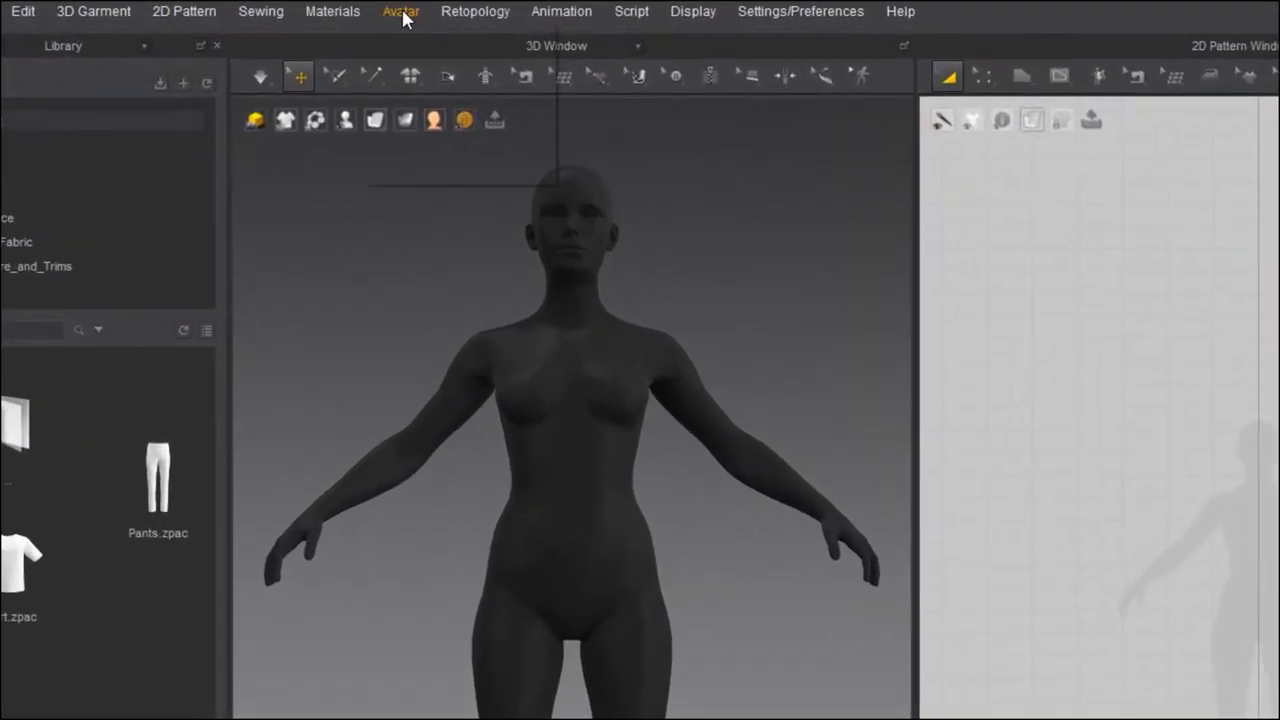
- Start a level Basic Circumference Measure across the front of the avatar's waist
left_click(403, 14)
mouse_move(420, 123)
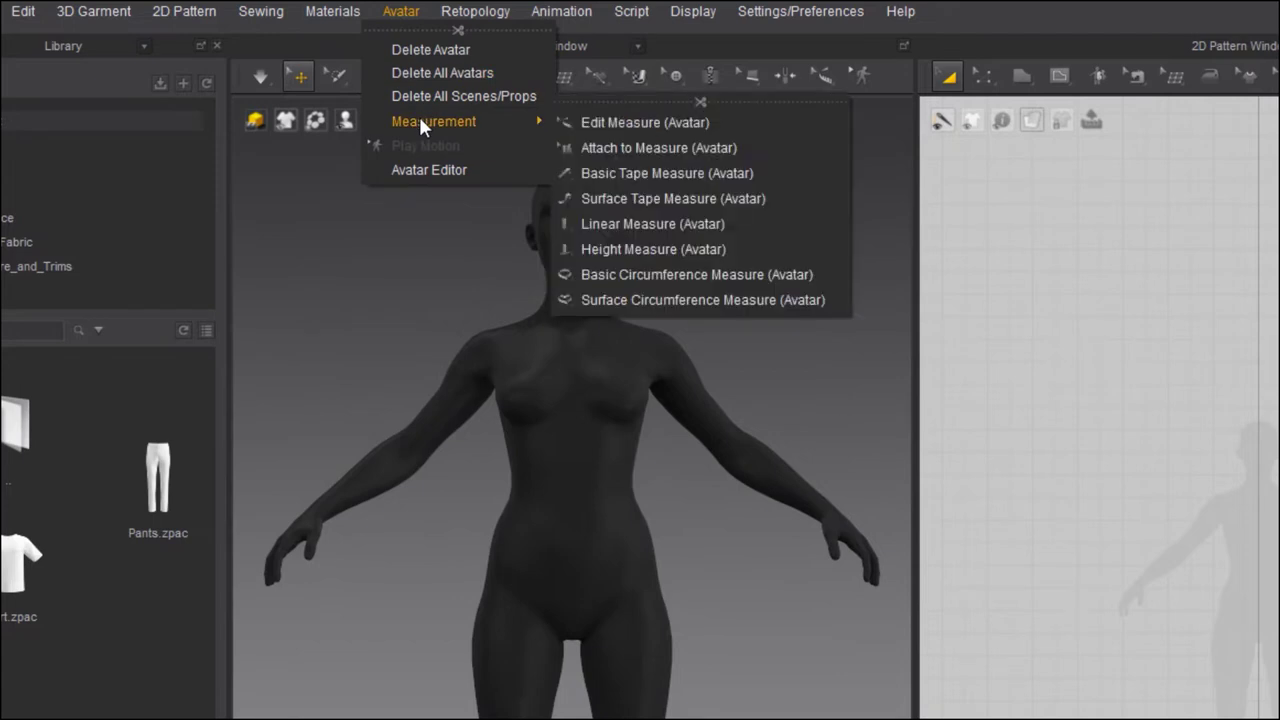
left_click(614, 284)
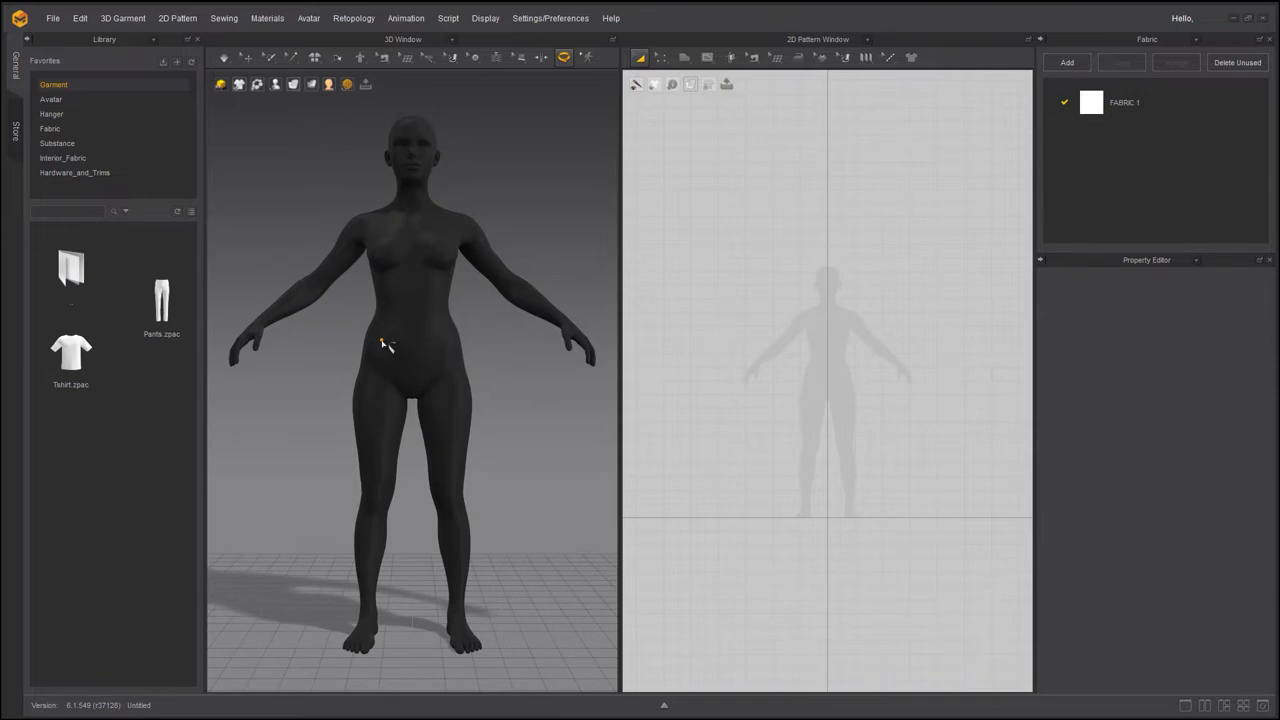
scroll(434, 349, "up", 5)
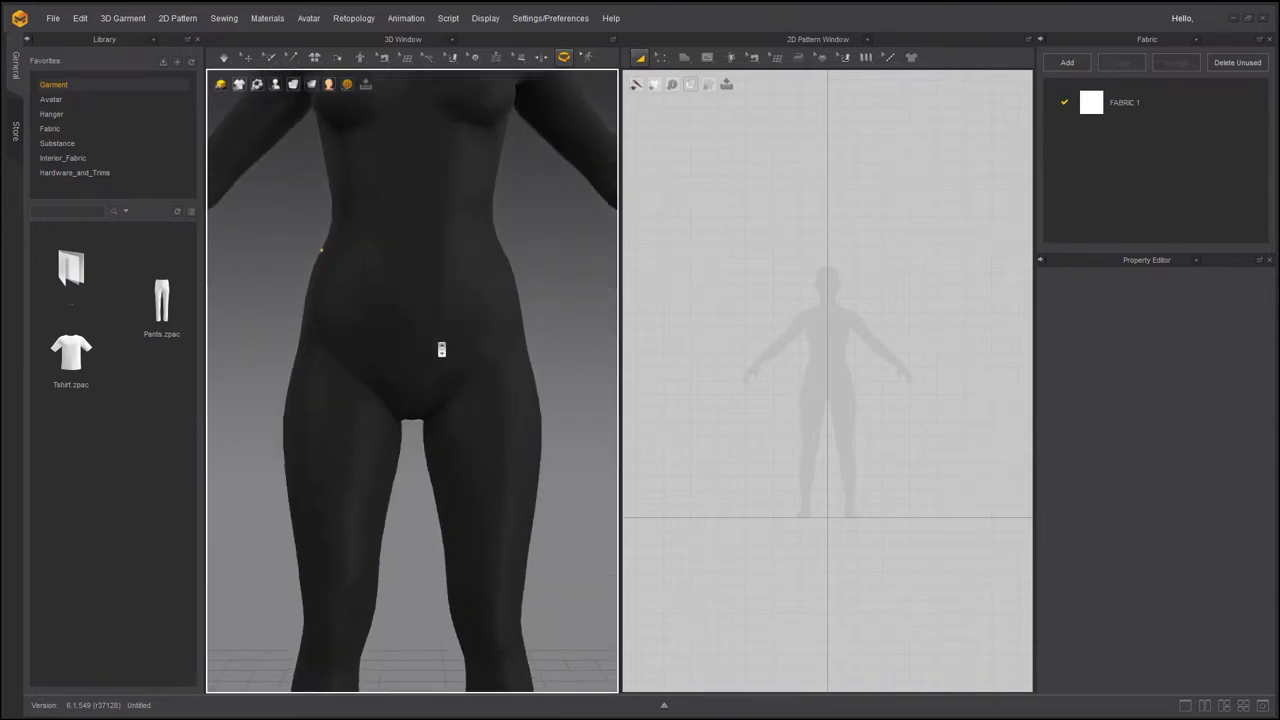
scroll(464, 490, "up", 2)
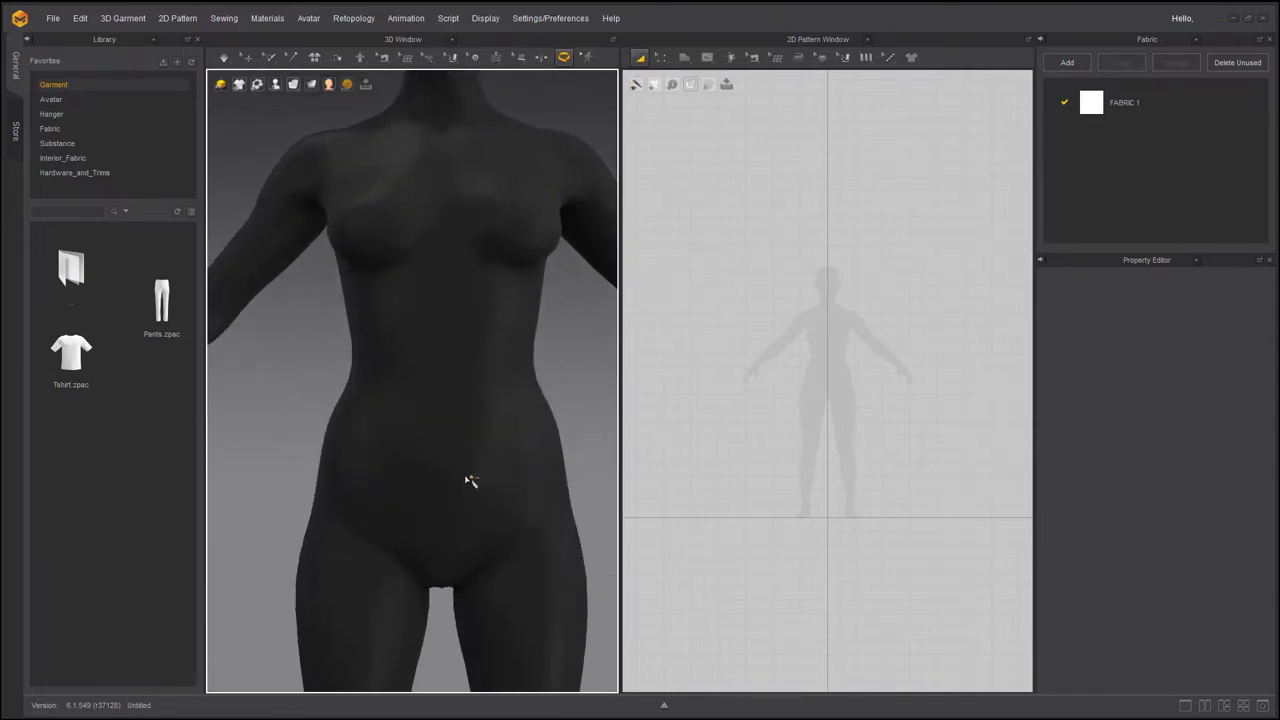
key("shift")
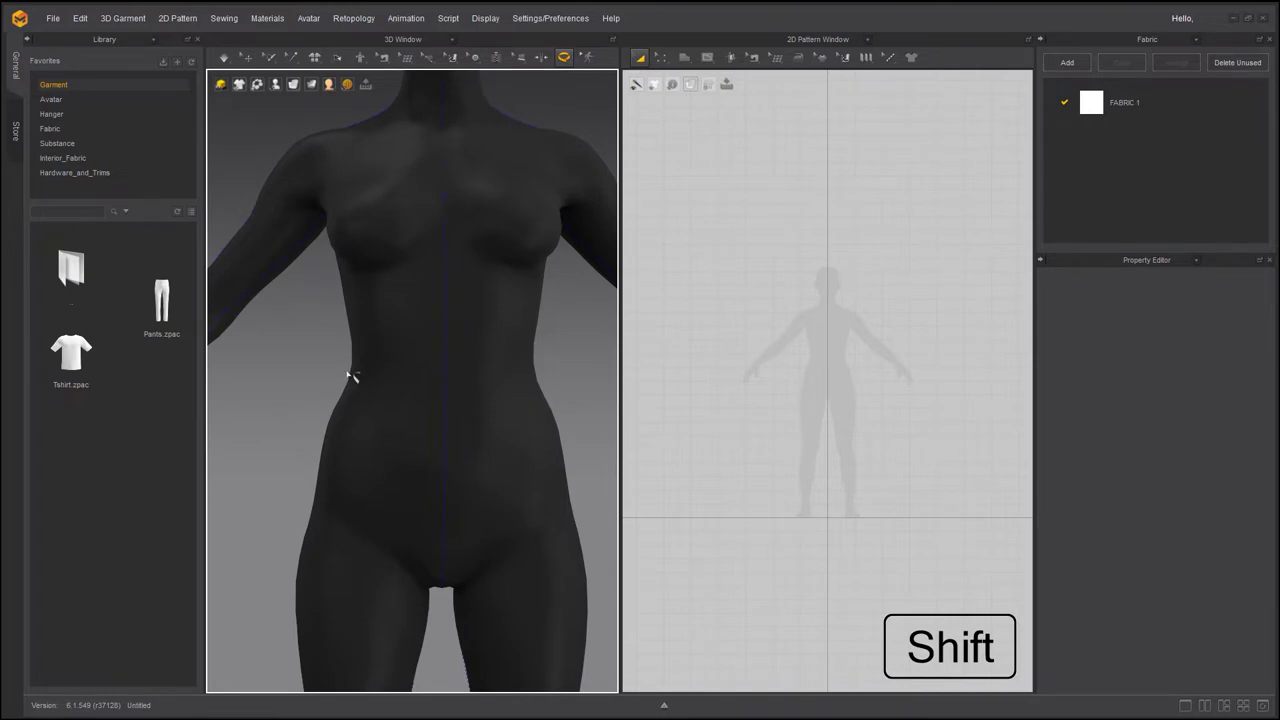
left_click(443, 363)
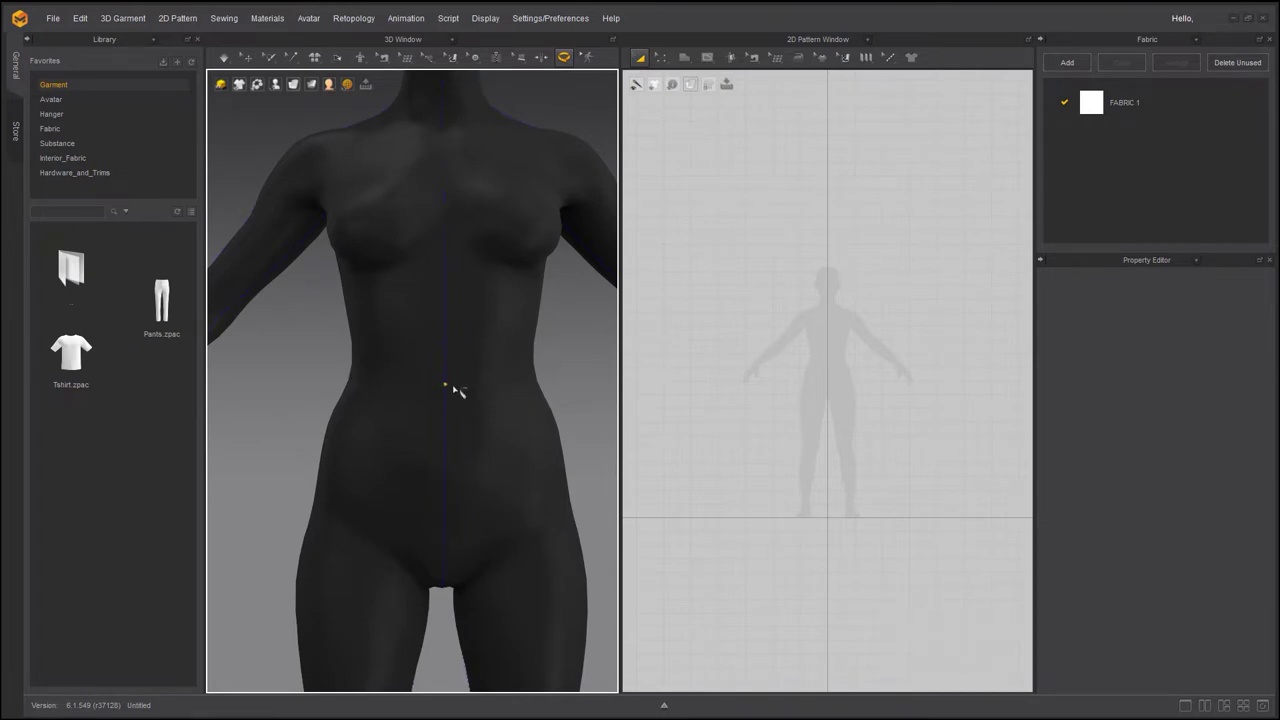
left_click(350, 379)
left_click(537, 382)
- Close the circumference around the back waist for a 725.0 mm measure
right_click_drag(594, 417, 334, 443)
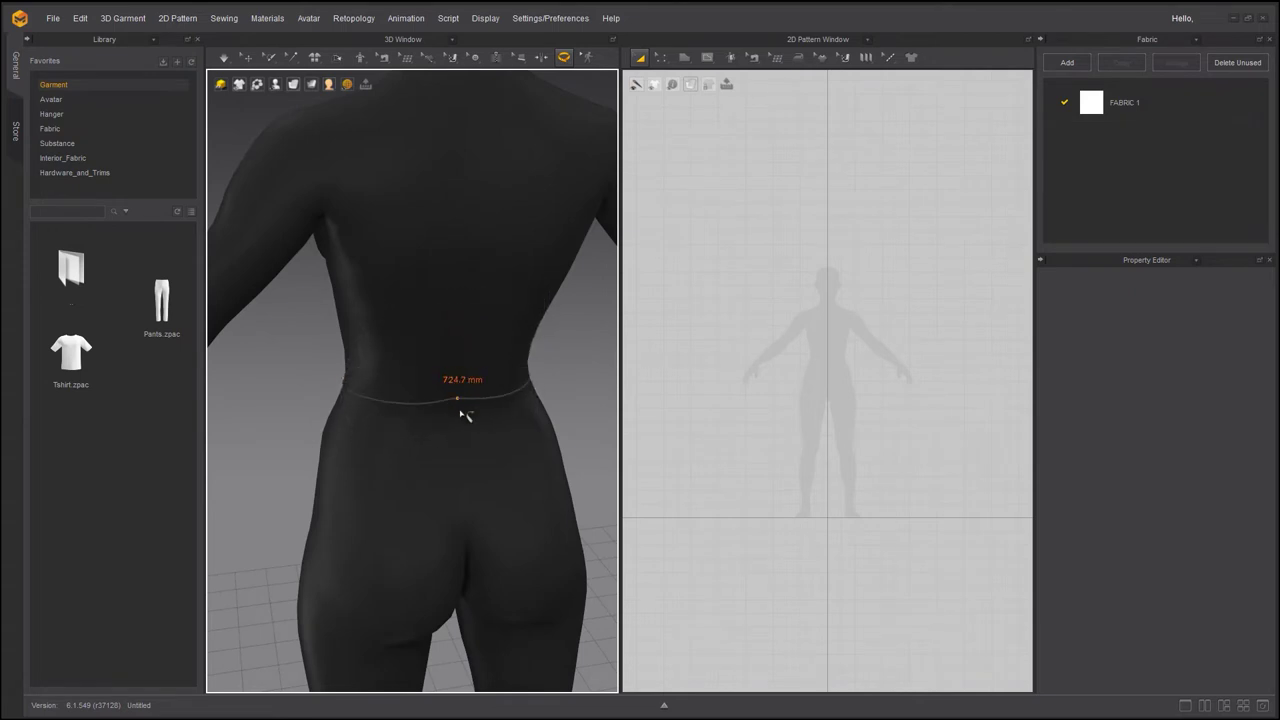
right_click_drag(449, 403, 505, 392)
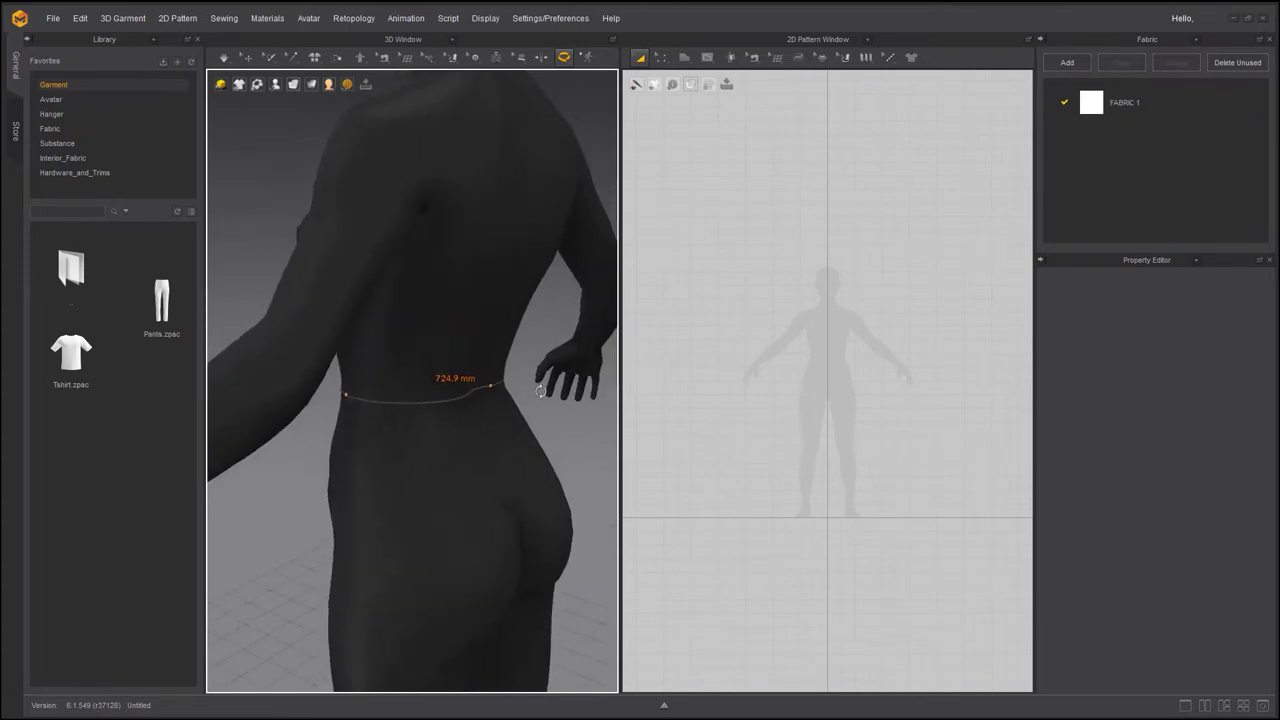
left_click(502, 388)
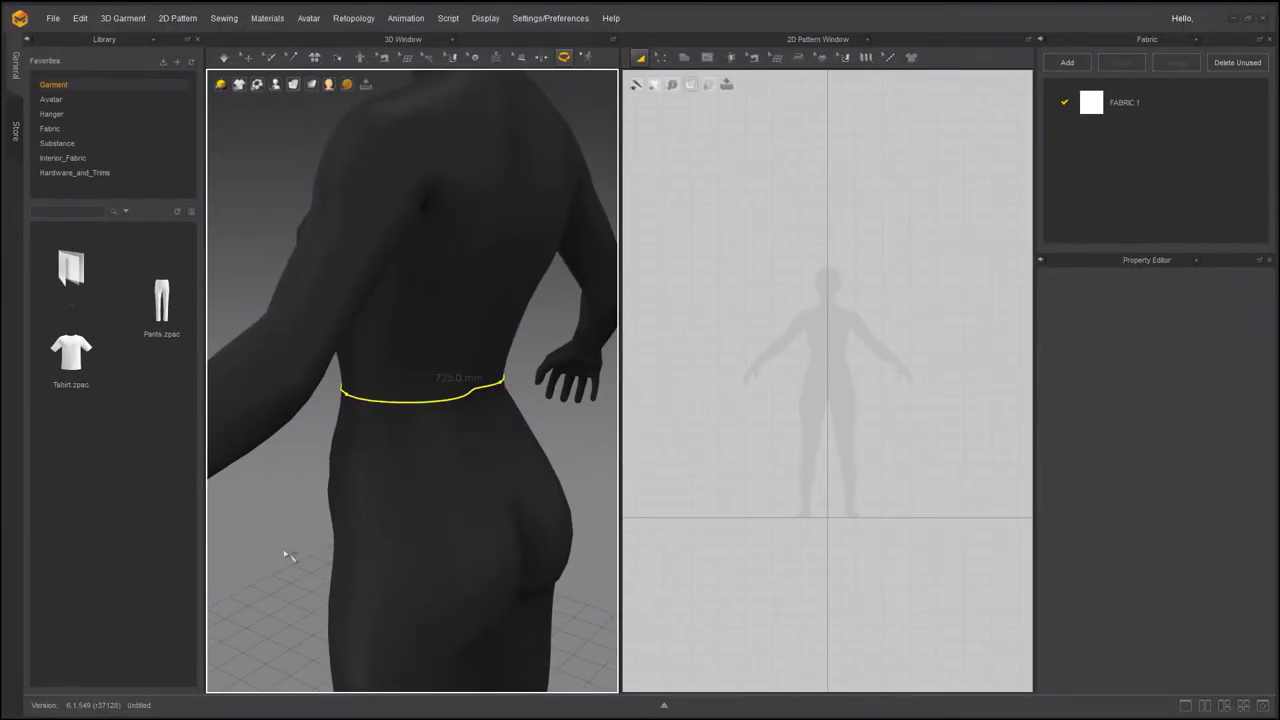
right_click_drag(286, 557, 472, 524)
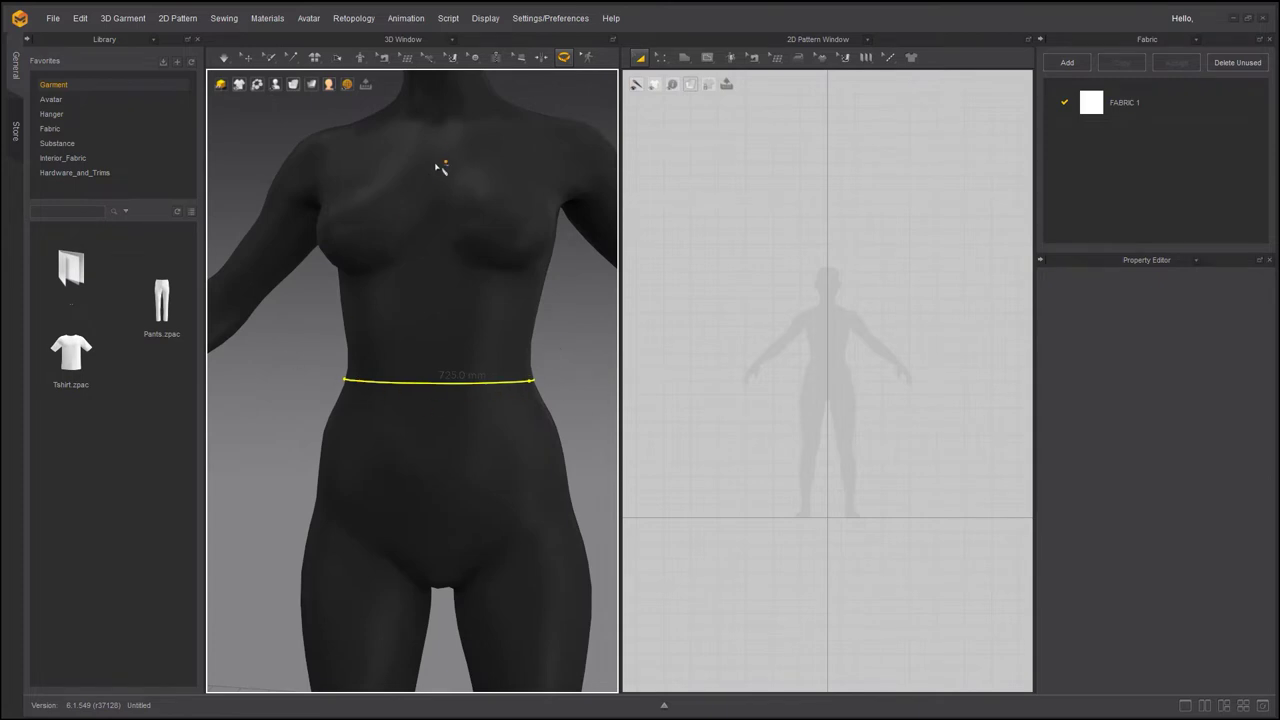
- Rename the waist measure to 'waistline', untick Show, and close the Avatar Editor
left_click(310, 19)
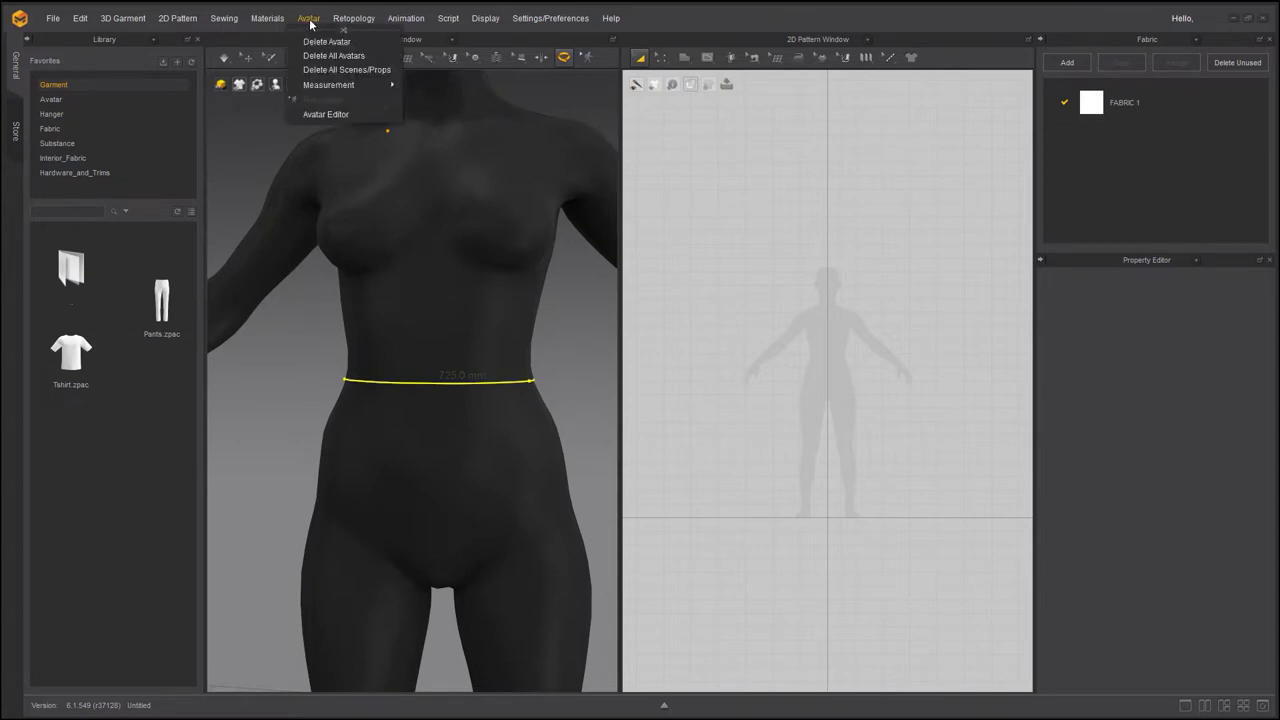
left_click(317, 116)
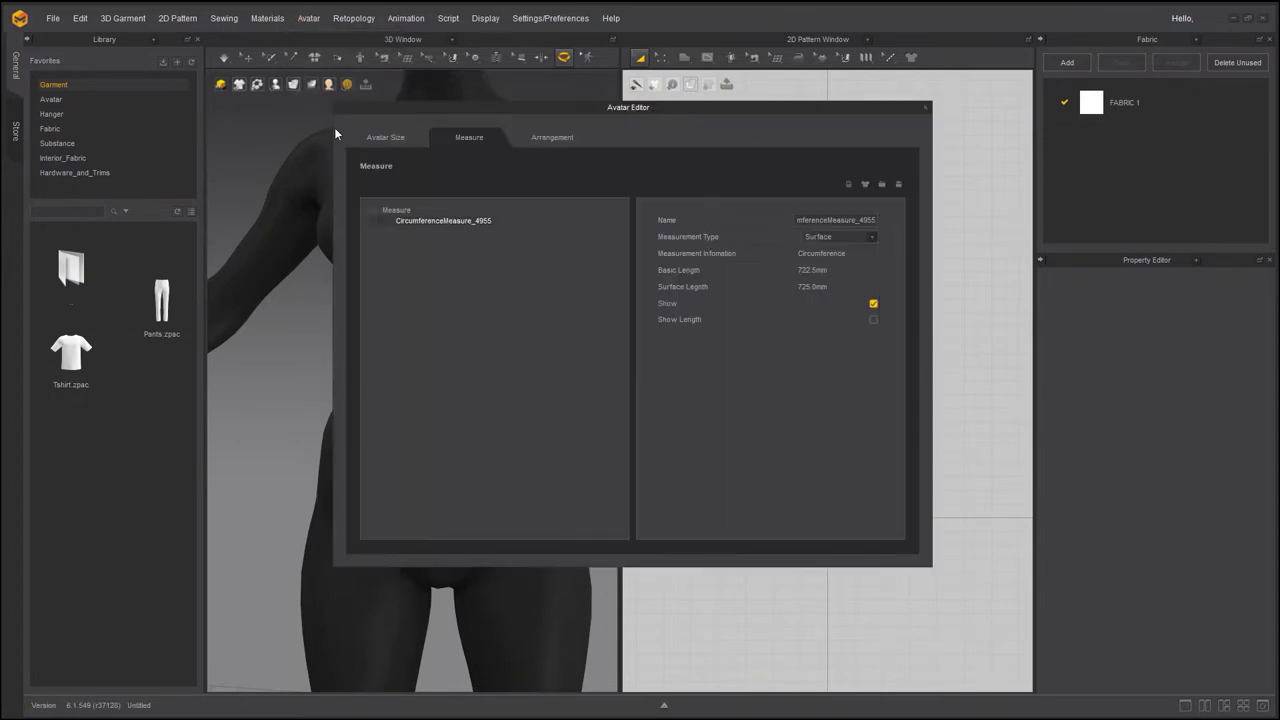
left_click_drag(442, 111, 607, 208)
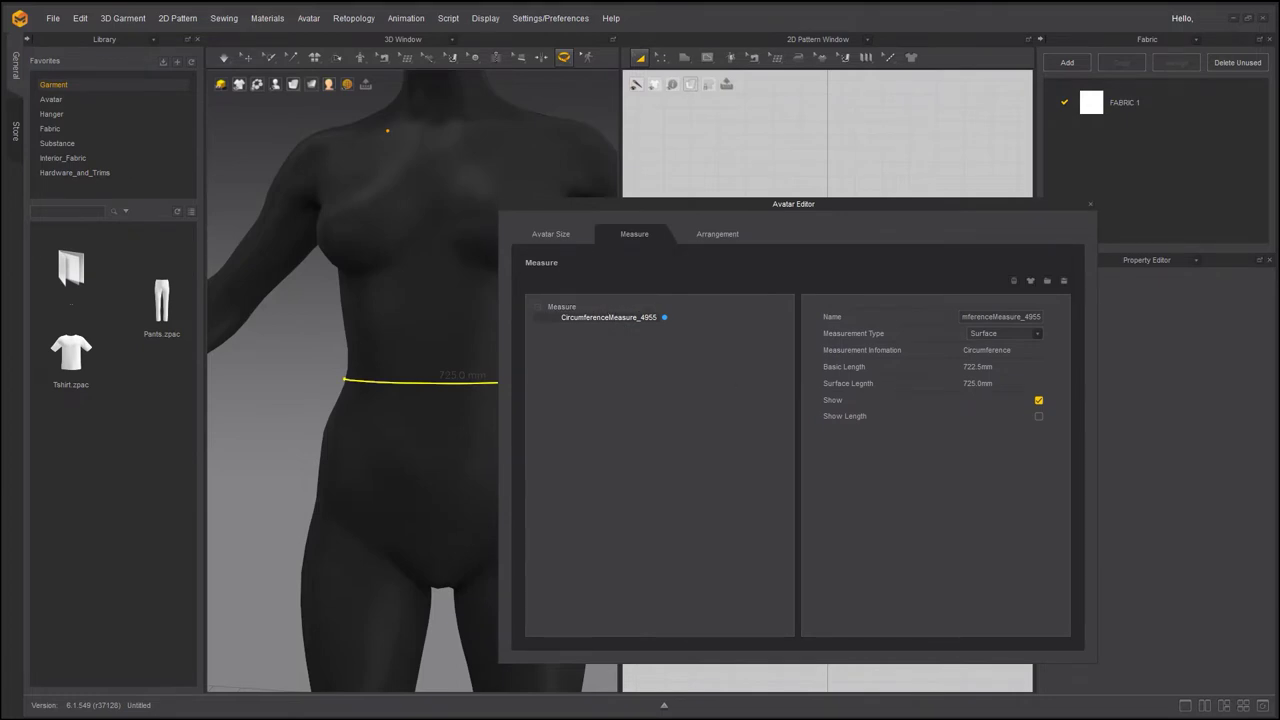
left_click_drag(983, 316, 958, 316)
type("waistline")
key("Return")
left_click(1038, 400)
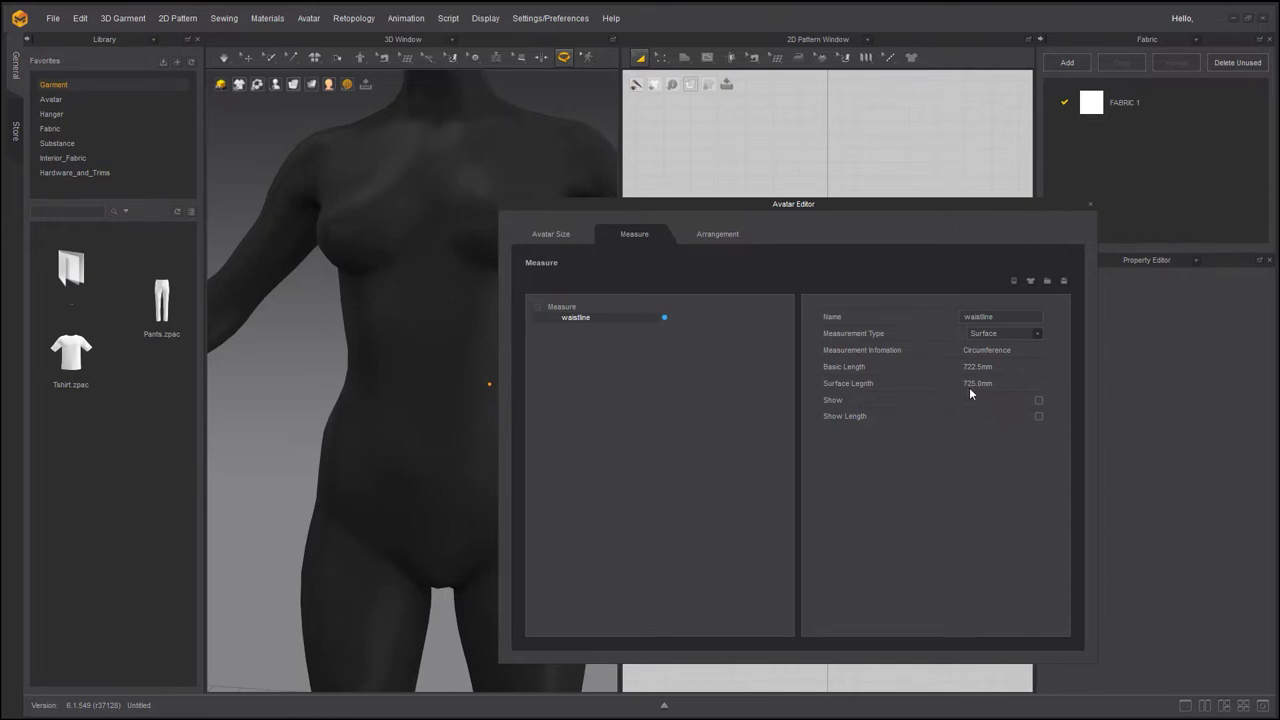
left_click(1090, 205)
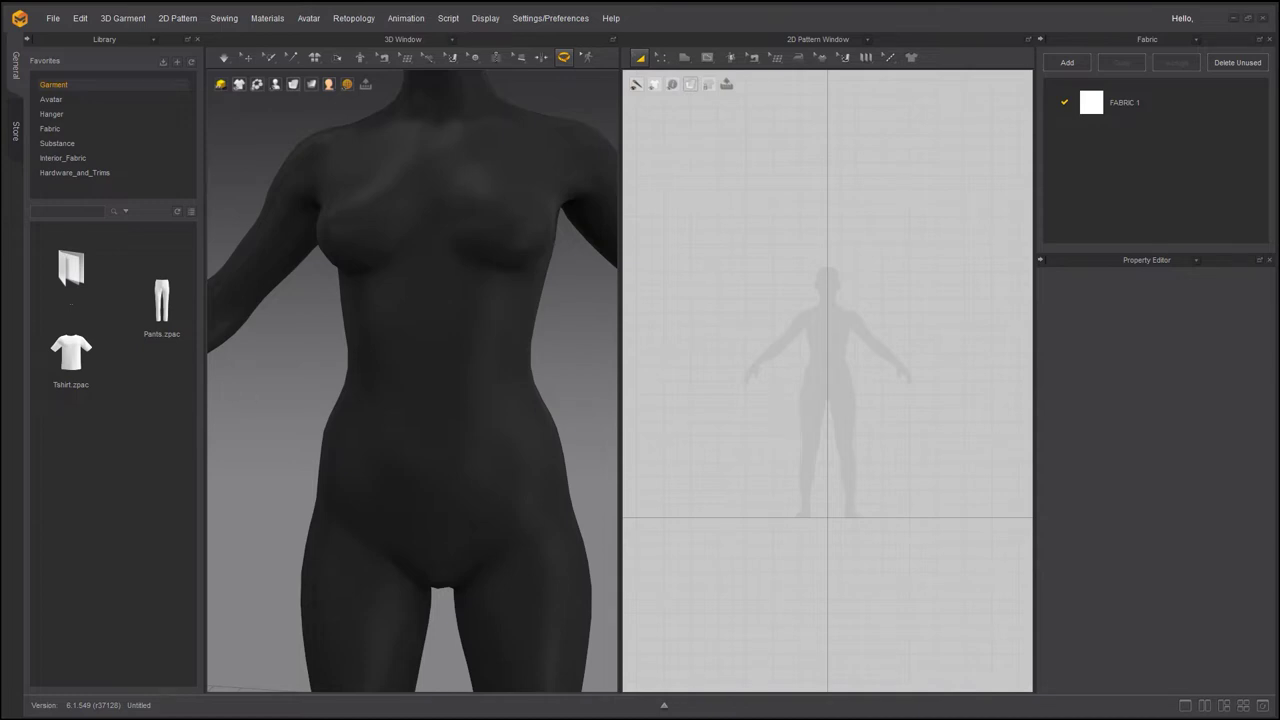
- Compute 725 ÷ 2 = 362.5 in Calculator and copy the result
left_click(581, 456)
left_click(634, 528)
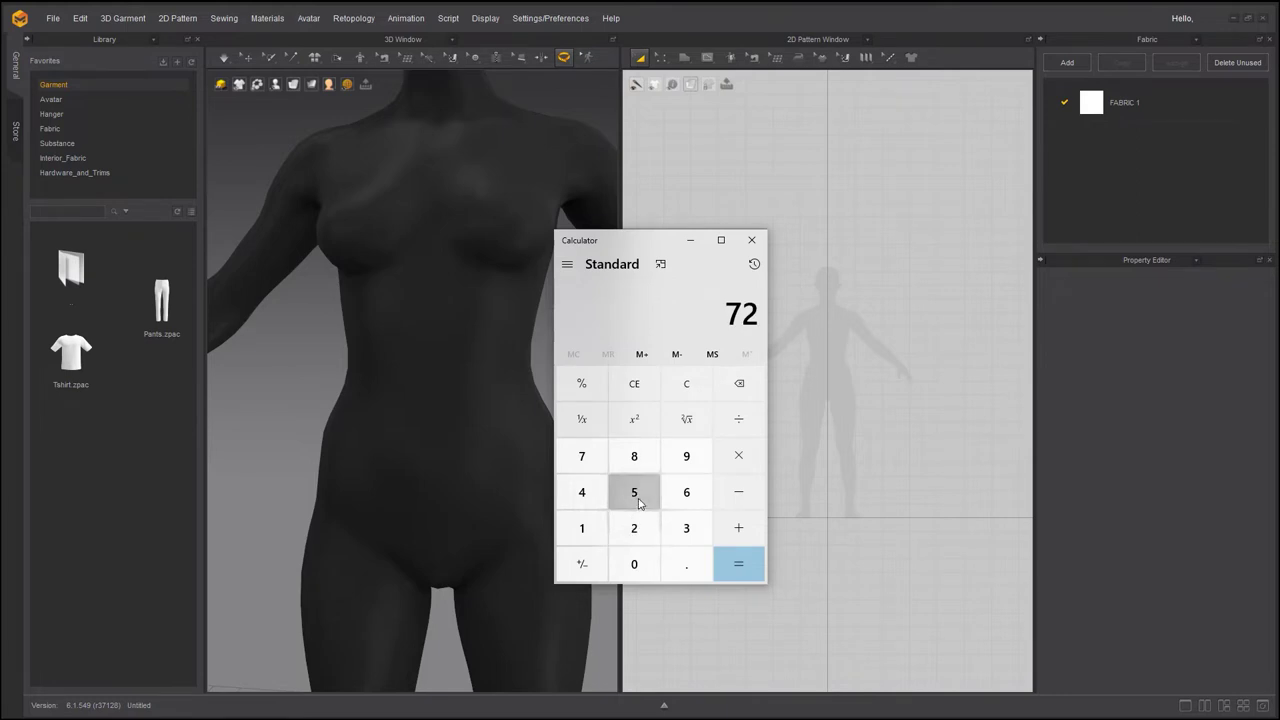
left_click(634, 492)
left_click(738, 419)
left_click(634, 528)
left_click(738, 564)
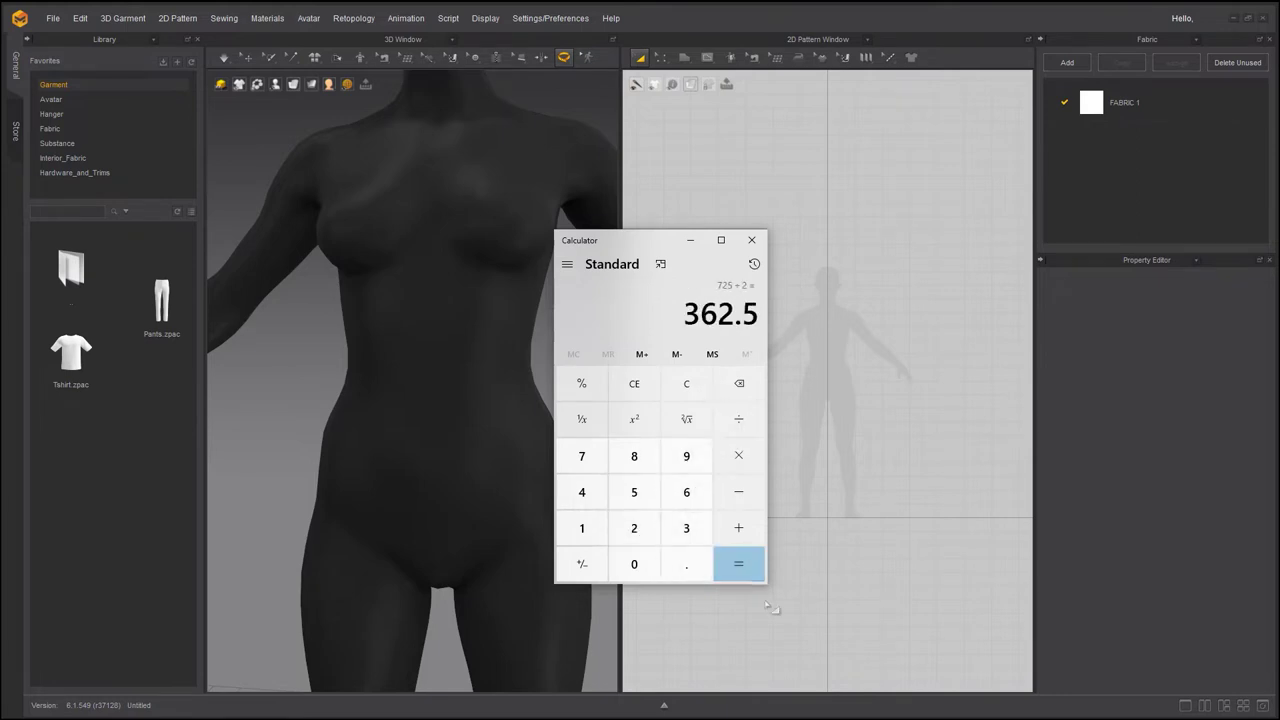
left_click_drag(684, 310, 753, 318)
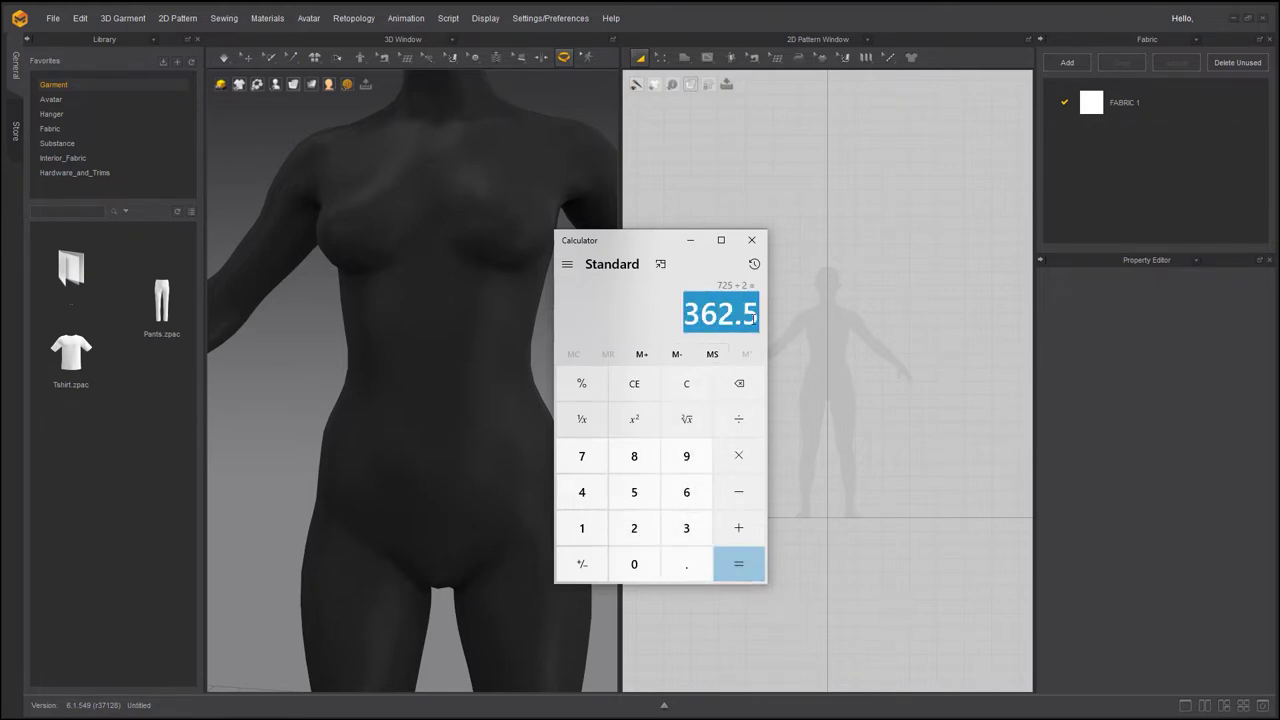
right_click(745, 318)
left_click(768, 322)
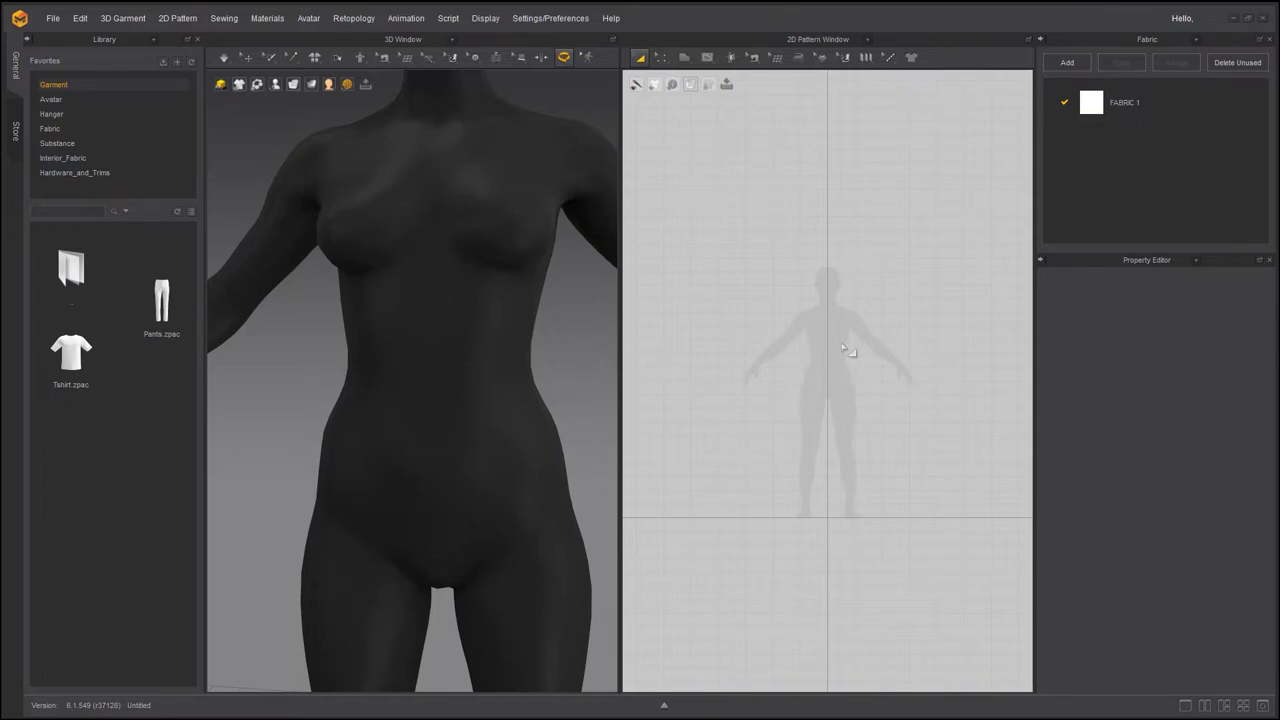
- Select the Rectangle pattern tool in the 2D Pattern window
scroll(809, 347, "up", 5)
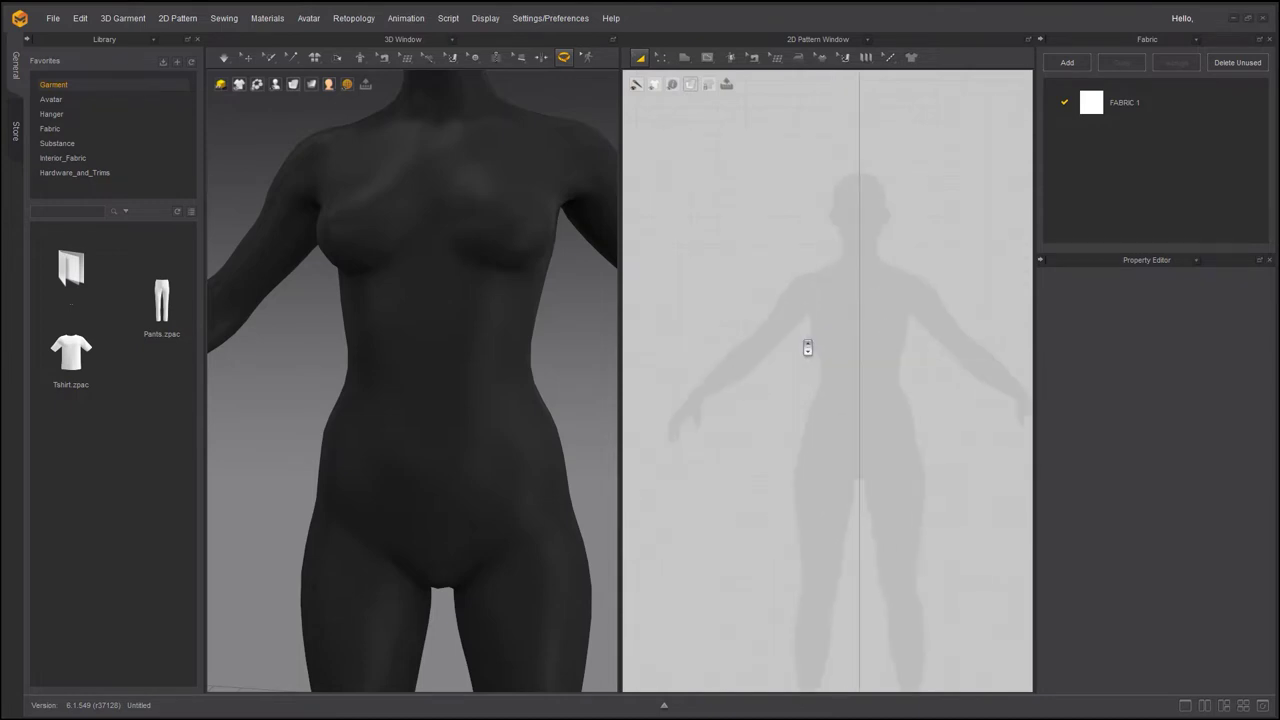
scroll(796, 397, "up", 4)
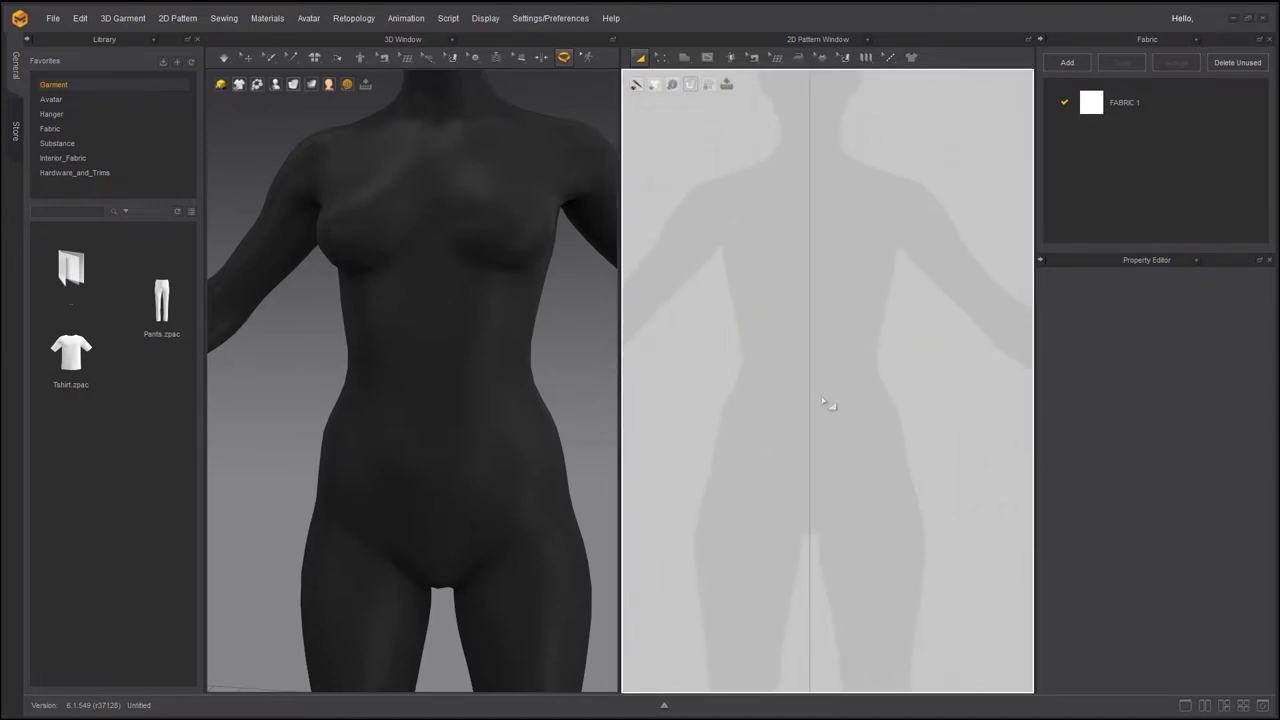
left_click(685, 57)
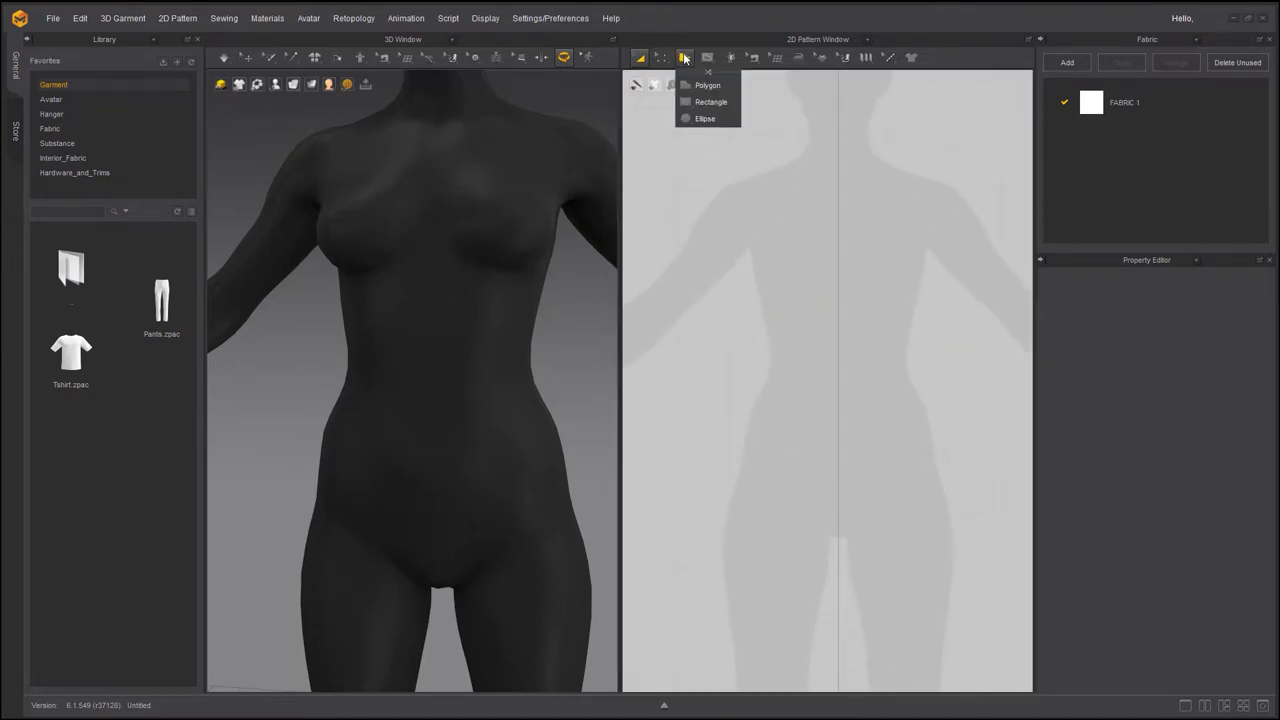
left_click(709, 102)
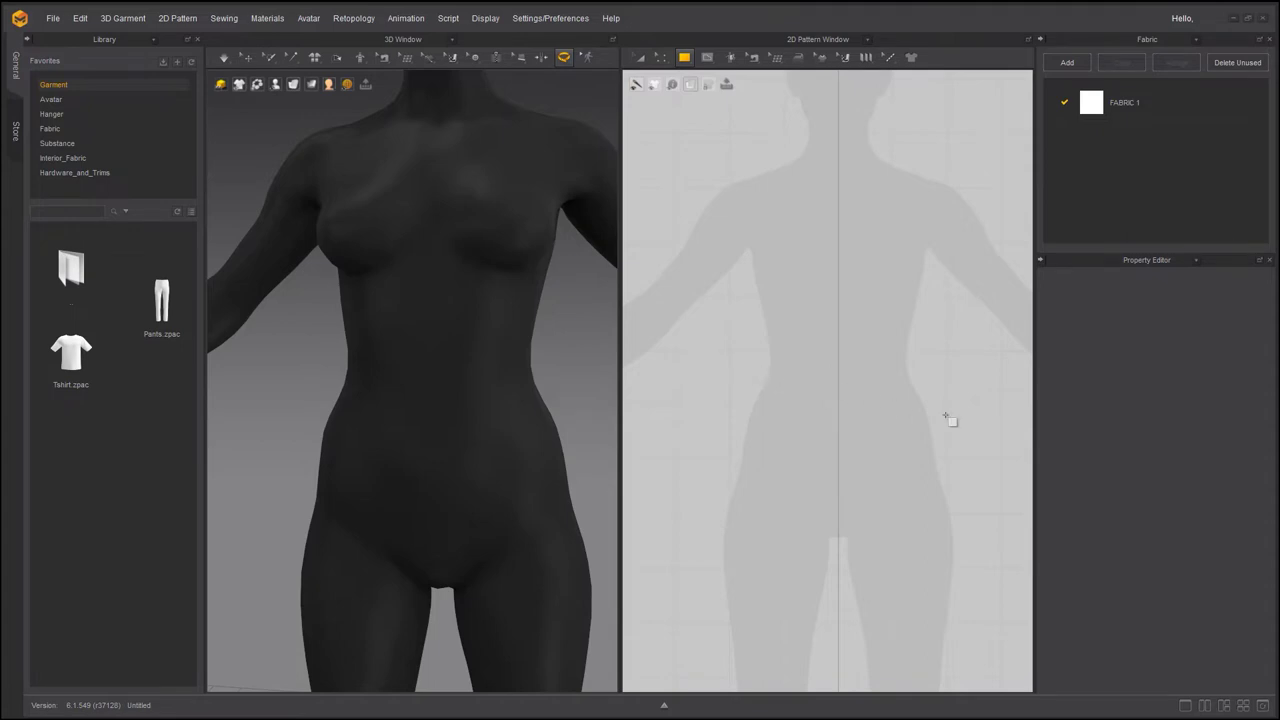
- Create a rectangle pattern 362.5 mm wide and 75 mm tall
left_click(762, 356)
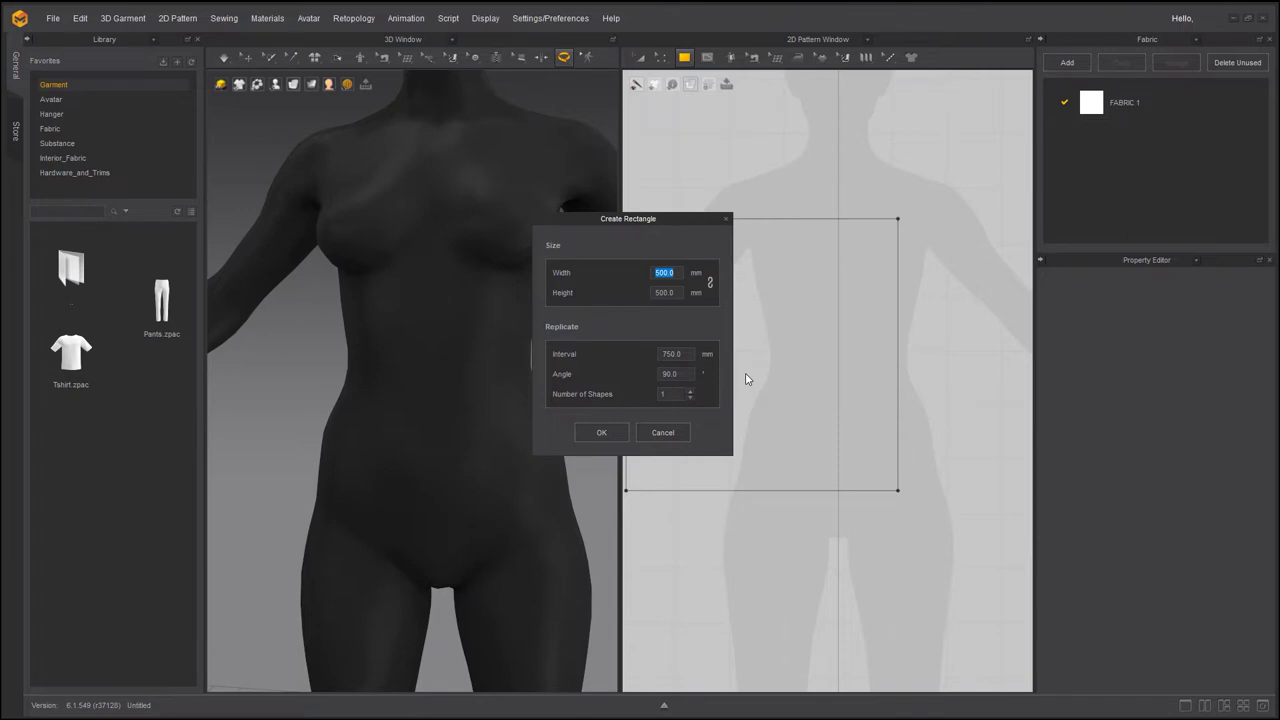
right_click(666, 272)
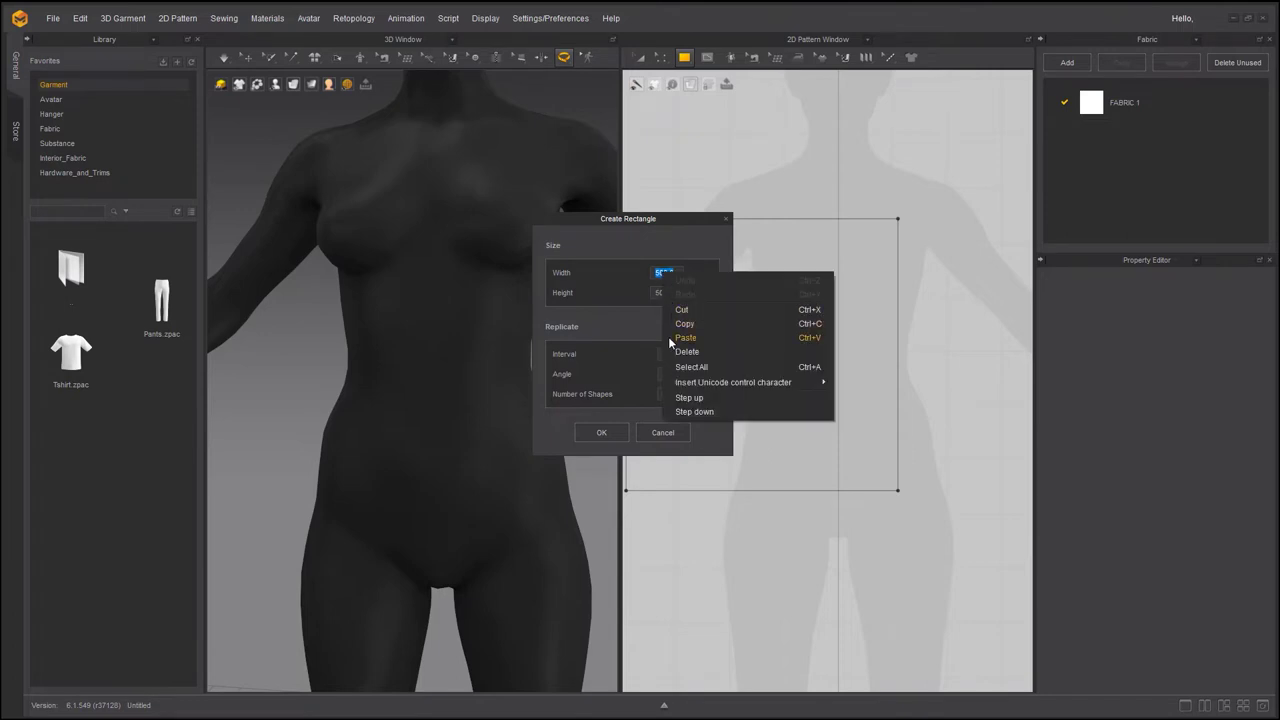
left_click(668, 337)
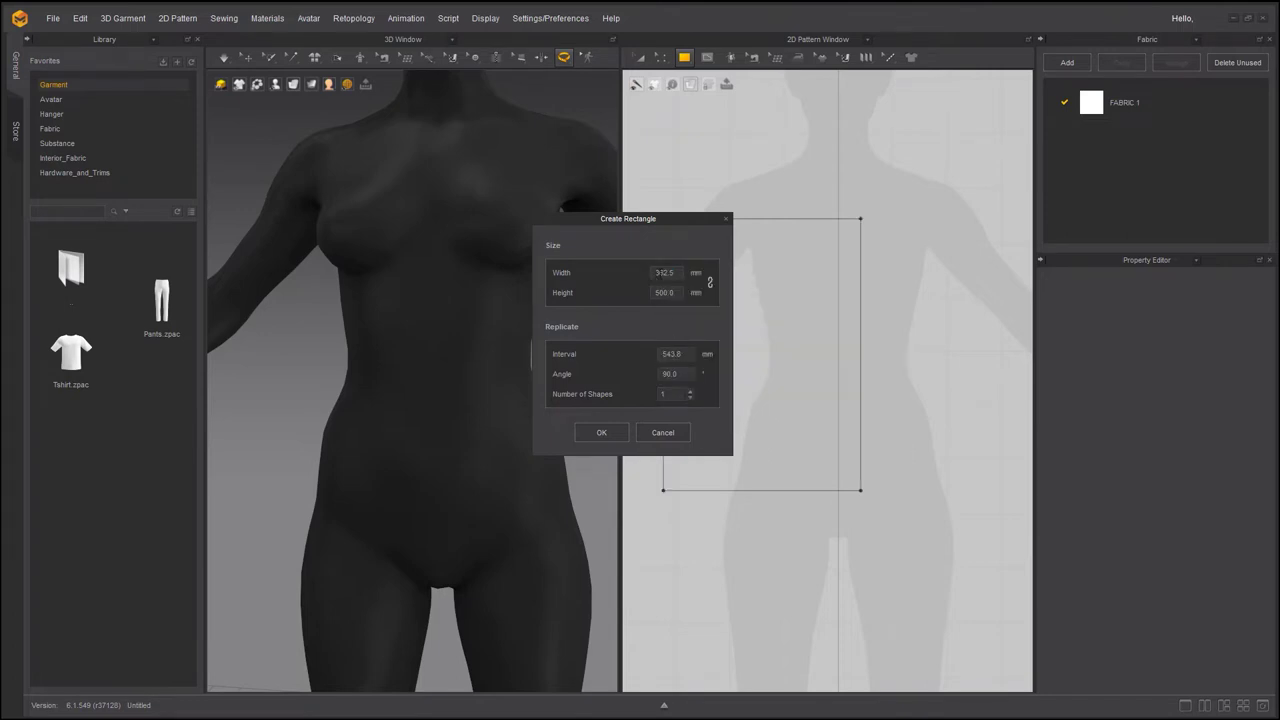
key("Tab")
left_click_drag(630, 221, 546, 244)
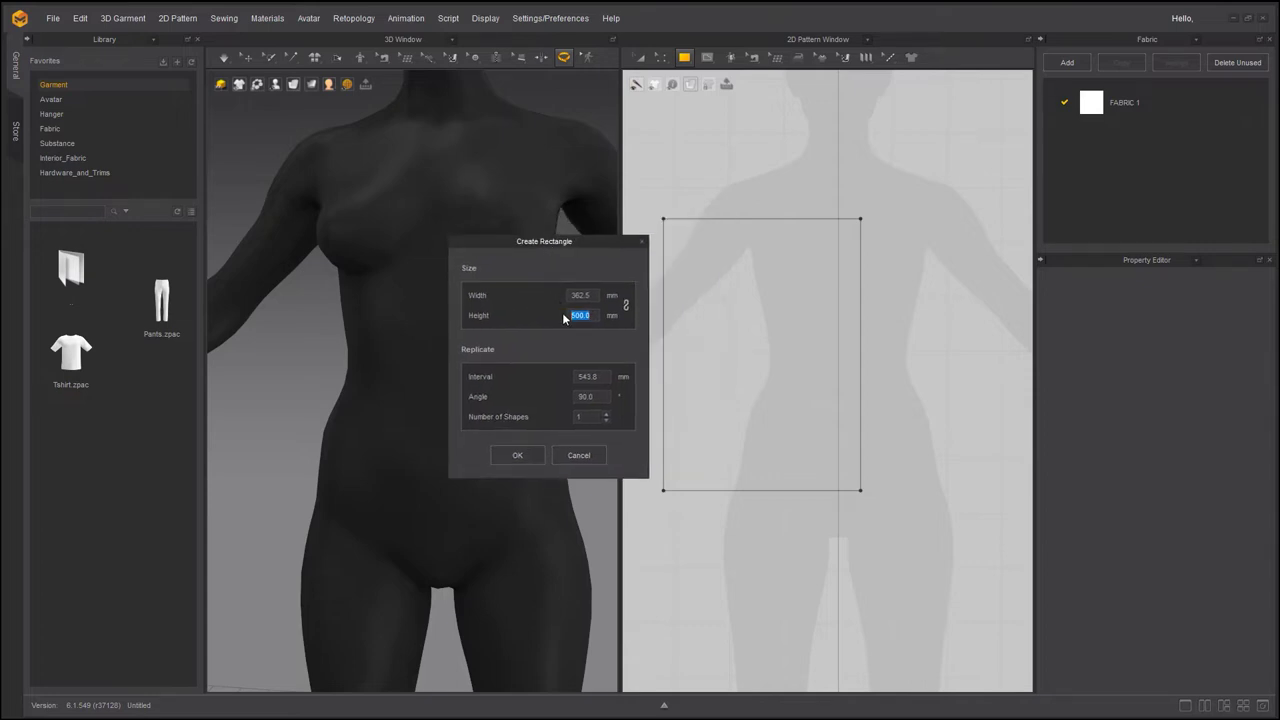
type("70")
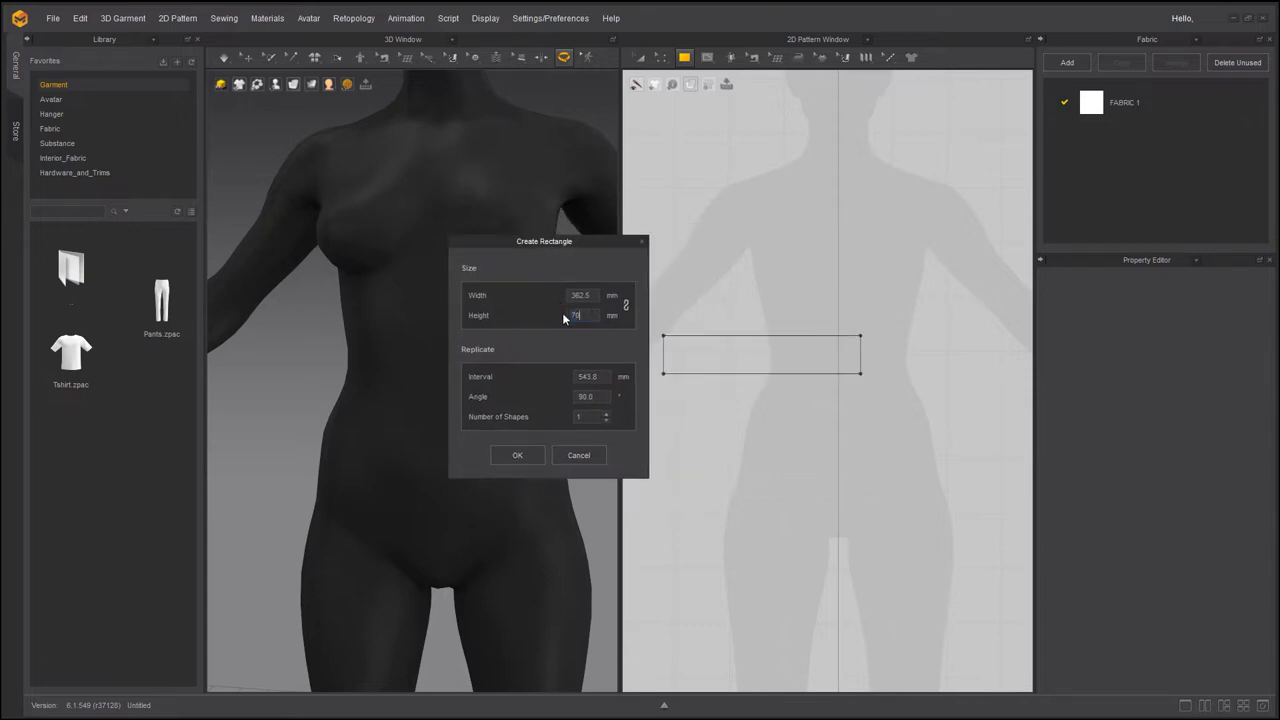
key("BackSpace")
key("BackSpace")
type("80")
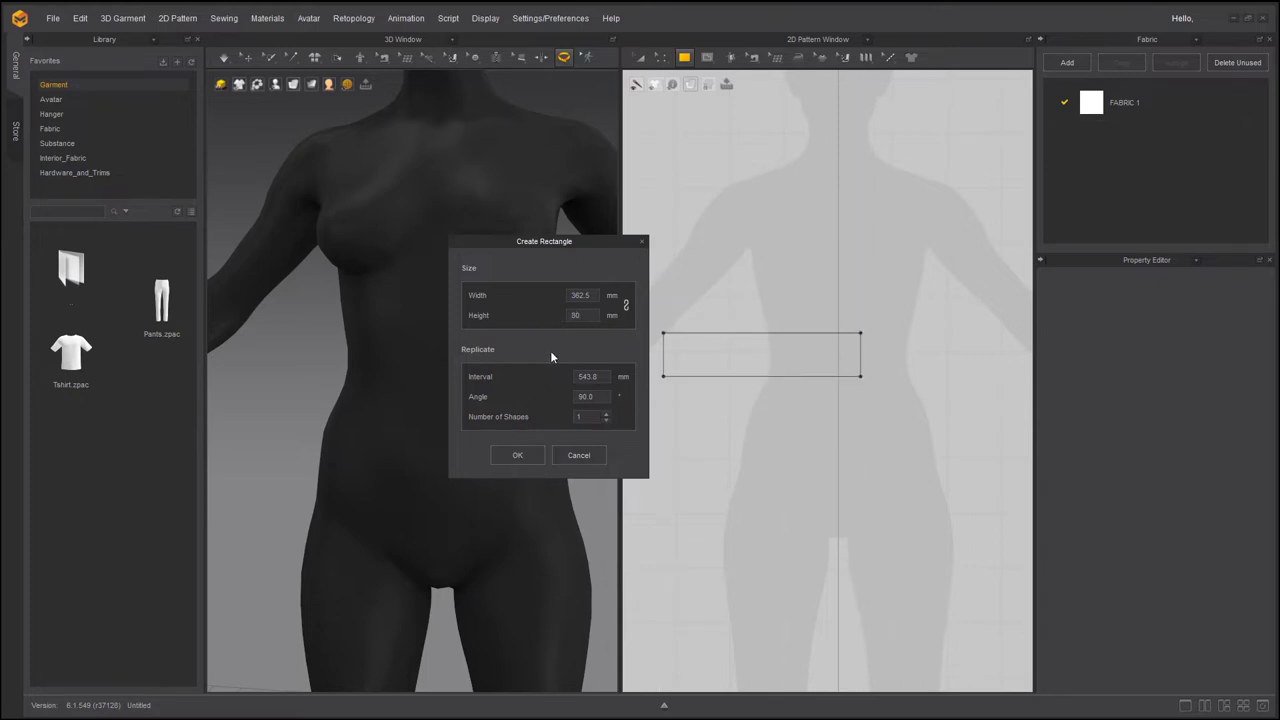
key("BackSpace")
key("BackSpace")
type("75")
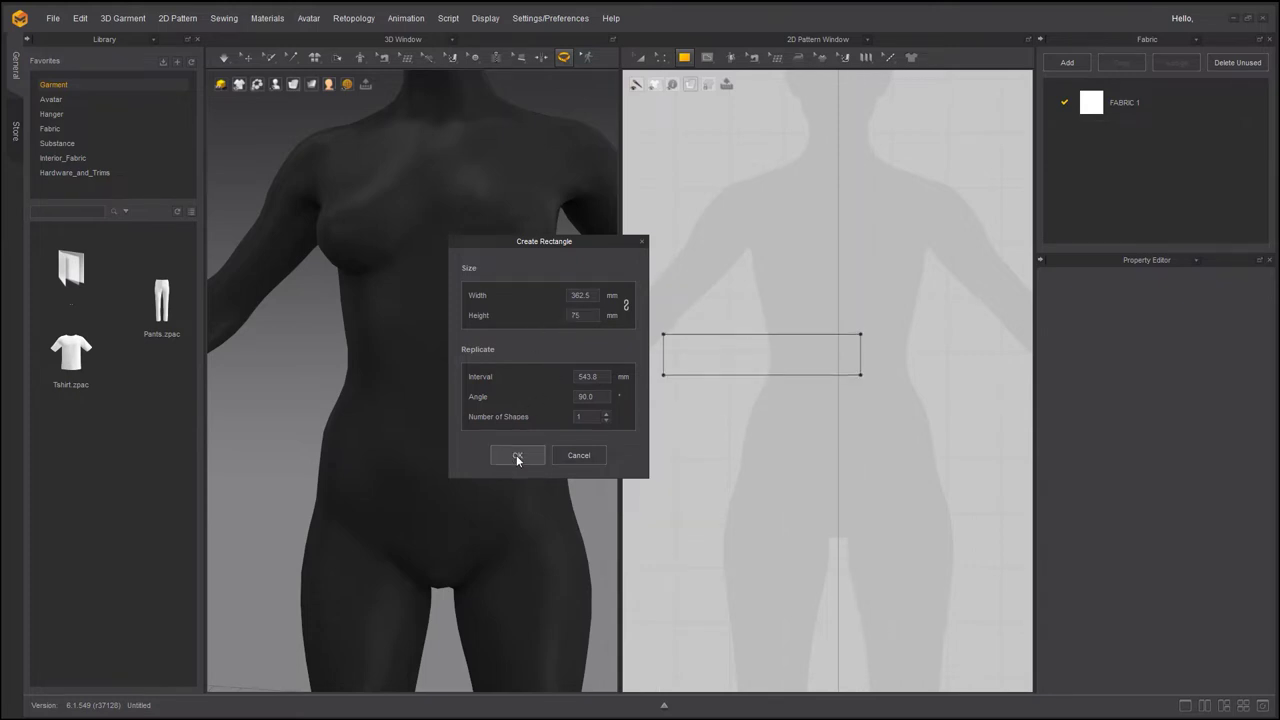
left_click(517, 457)
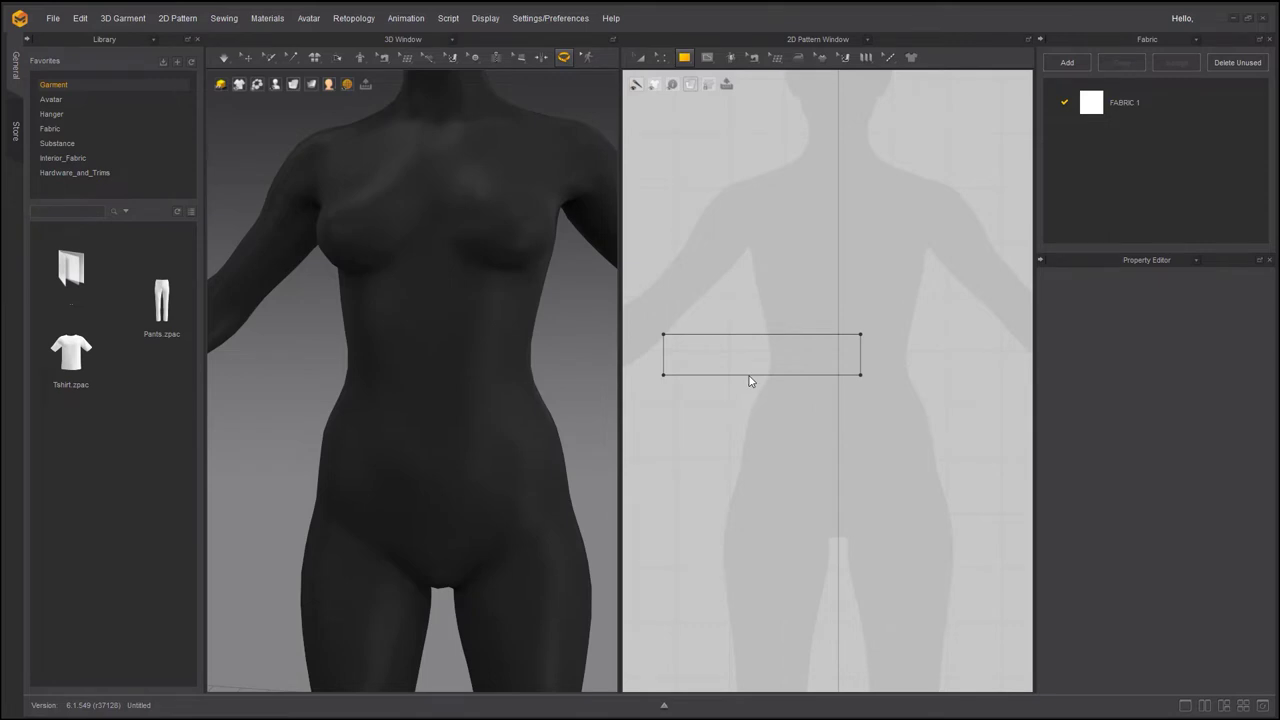
- Shift the rectangle slightly to the right in the 2D pattern layout
left_click(640, 58)
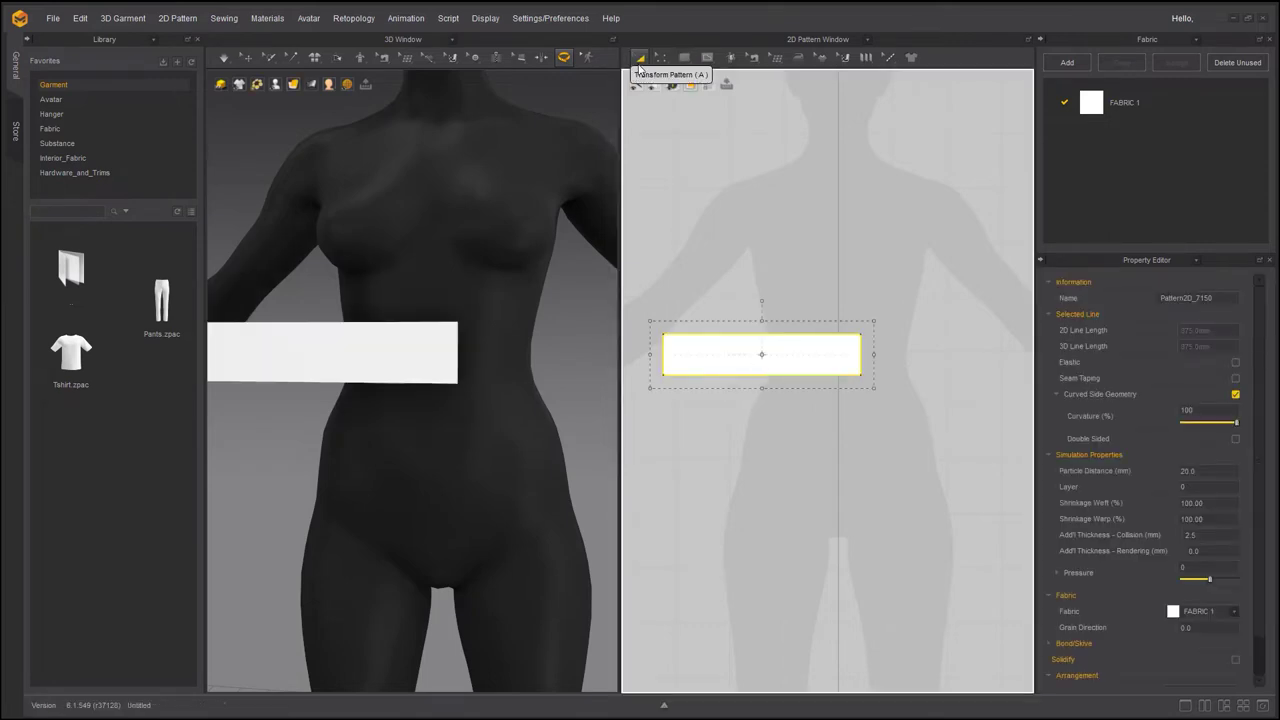
left_click_drag(757, 357, 820, 369)
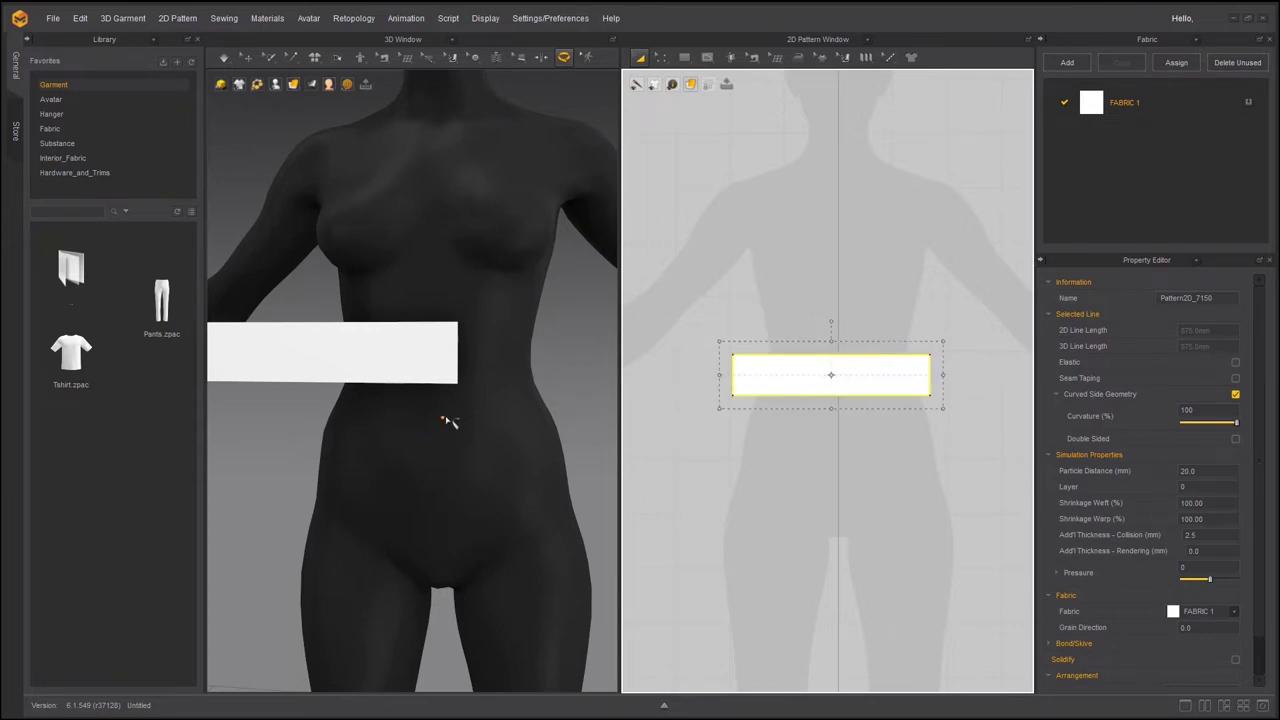
scroll(445, 423, "down", 3)
- Centre the strip on the avatar in 3D and lower it to waist height
left_click(247, 60)
right_click_drag(318, 247, 337, 430)
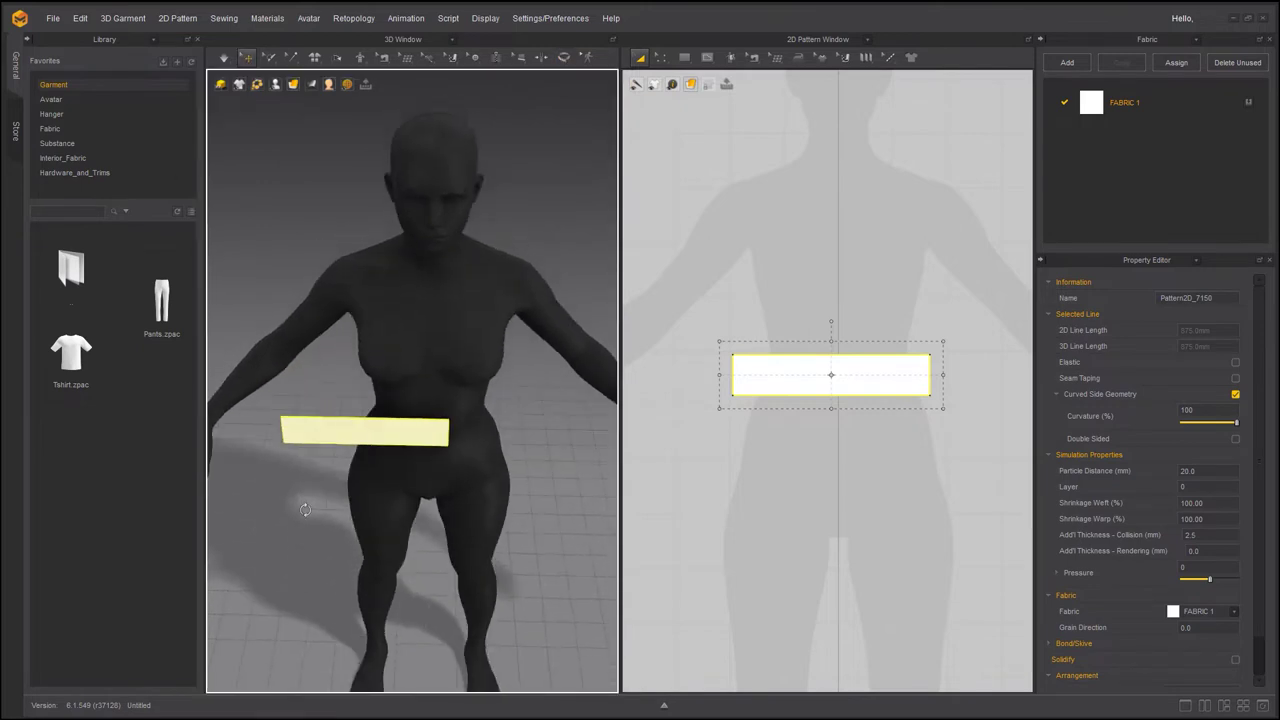
left_click(338, 433)
left_click_drag(379, 436, 441, 437)
right_click_drag(334, 529, 434, 414)
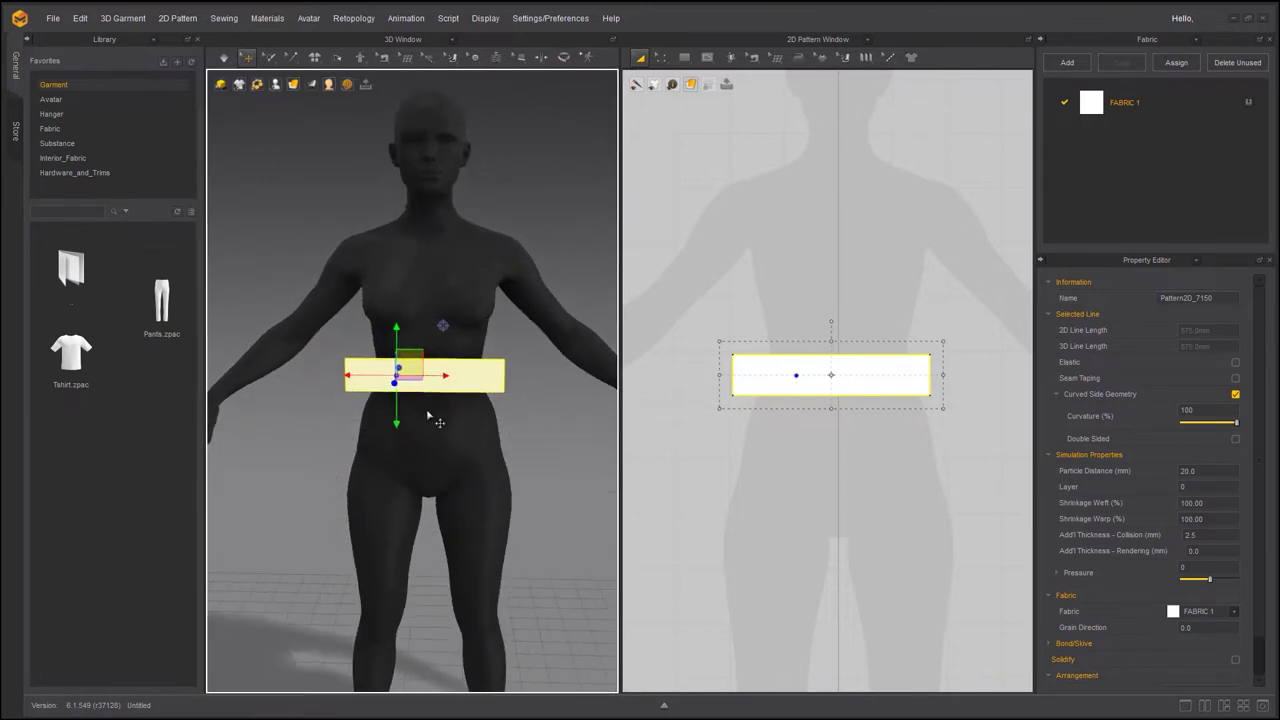
left_click_drag(400, 335, 404, 366)
scroll(828, 451, "down", 2)
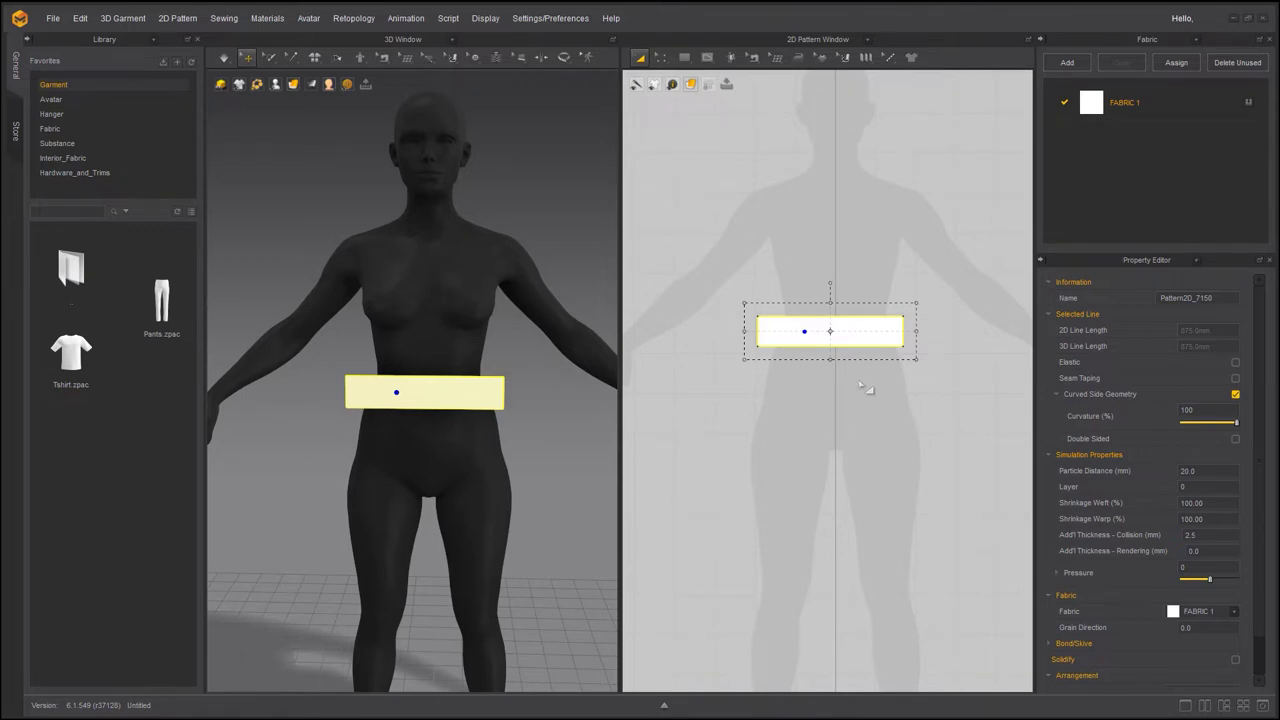
- Duplicate the waist strip and place the copy directly below the original
left_click(829, 331)
key("ctrl+c")
key("ctrl+v")
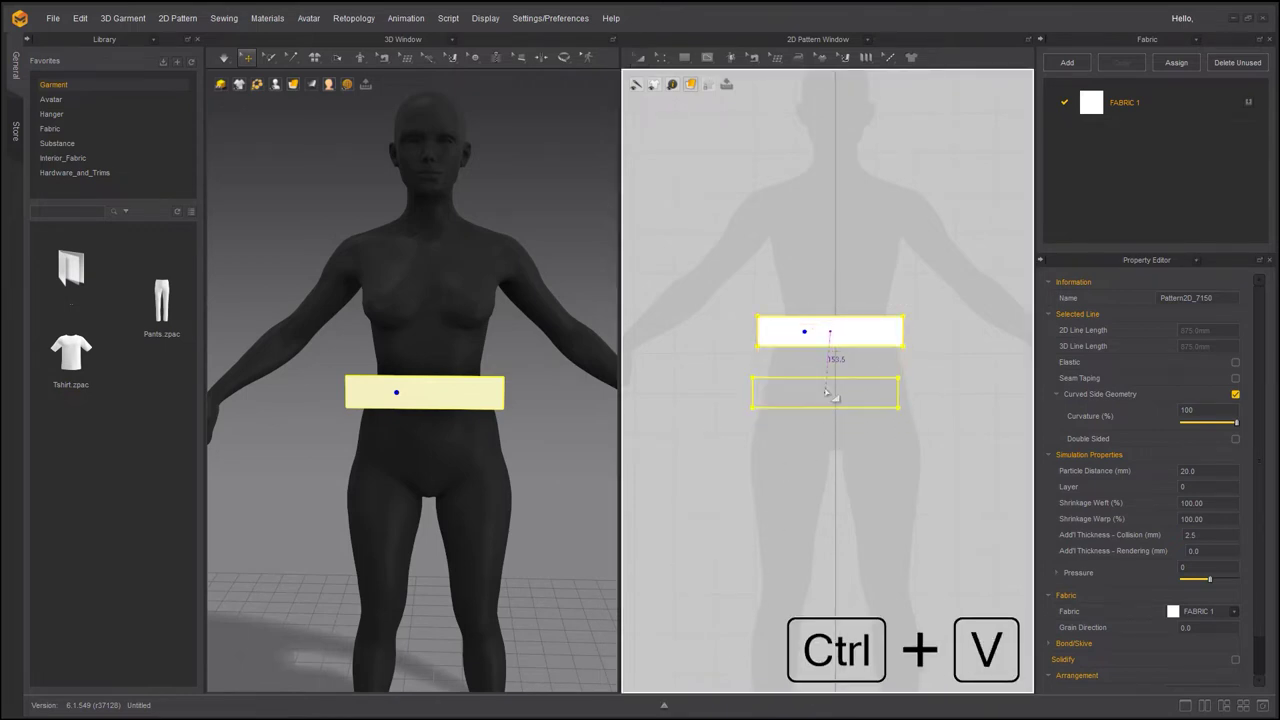
key("shift")
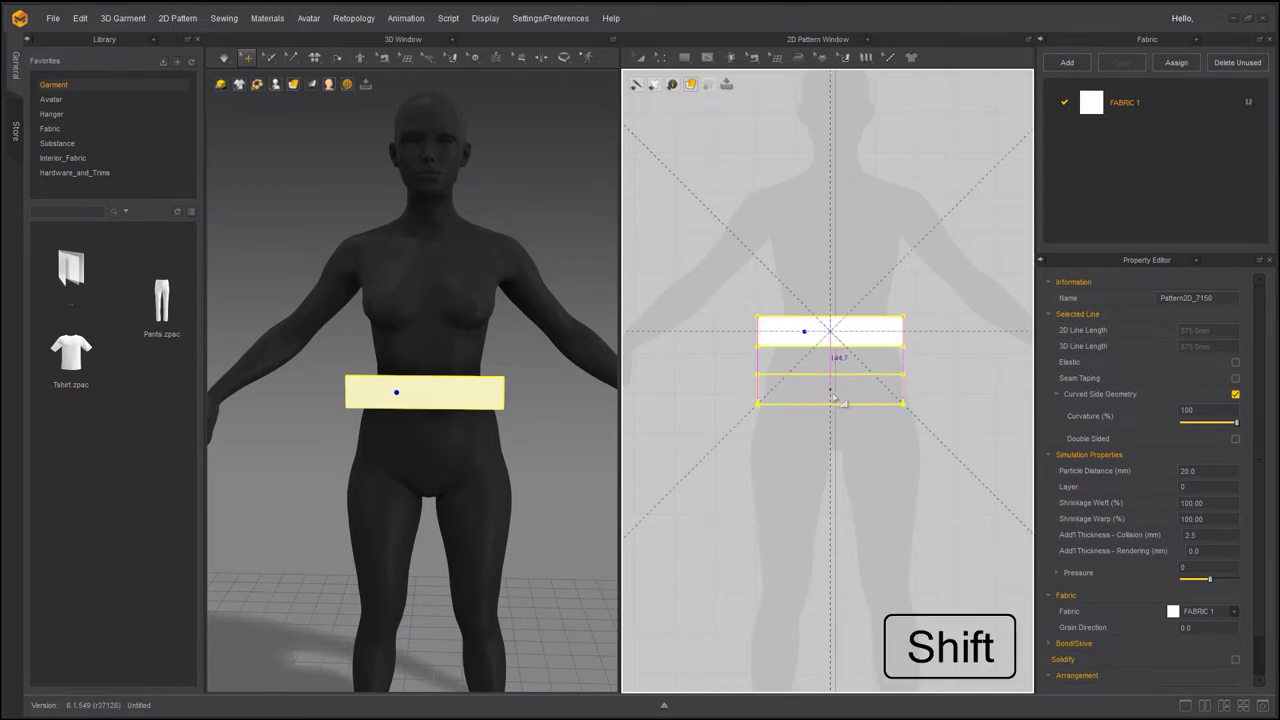
left_click(838, 402)
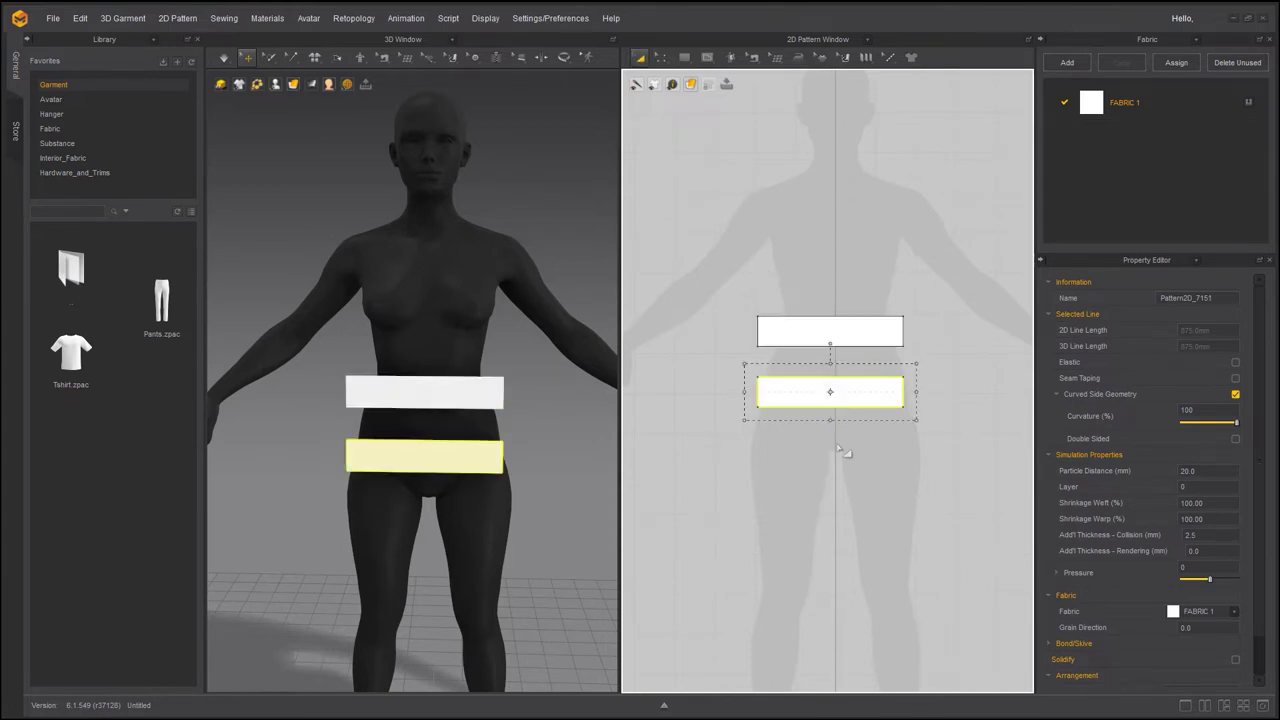
- Select the duplicate's bottom edge with the Edit Pattern tool
left_click(660, 57)
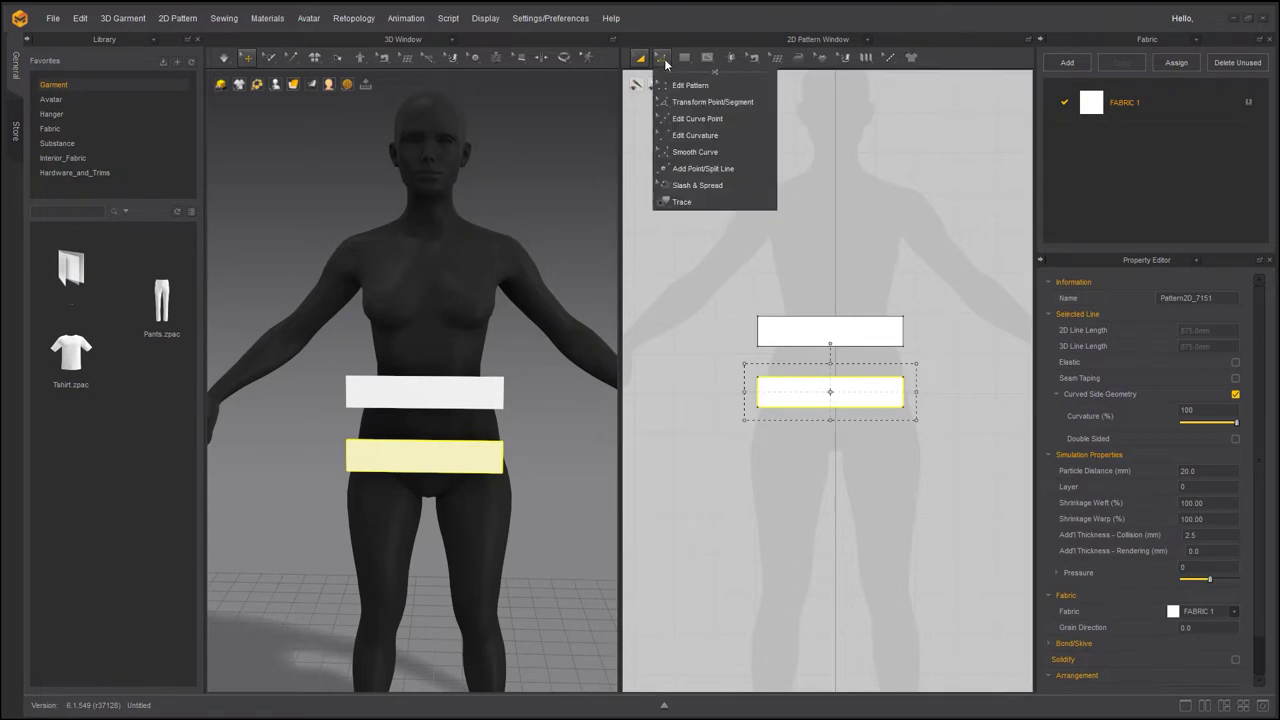
left_click(678, 86)
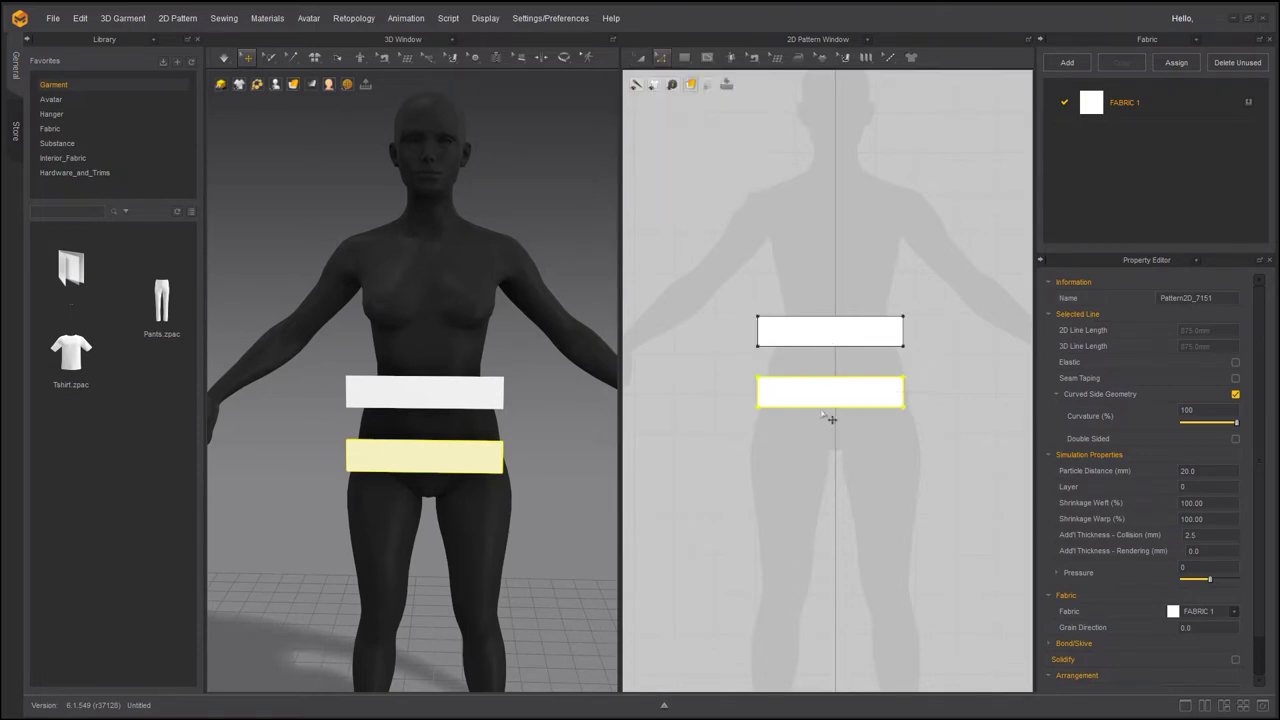
left_click(831, 416)
scroll(831, 419, "down", 2)
- Lengthen the panel to 378.4 mm, compute 362 × 3 = 1,086, and widen it to about 1007 mm
left_click_drag(845, 411, 850, 488)
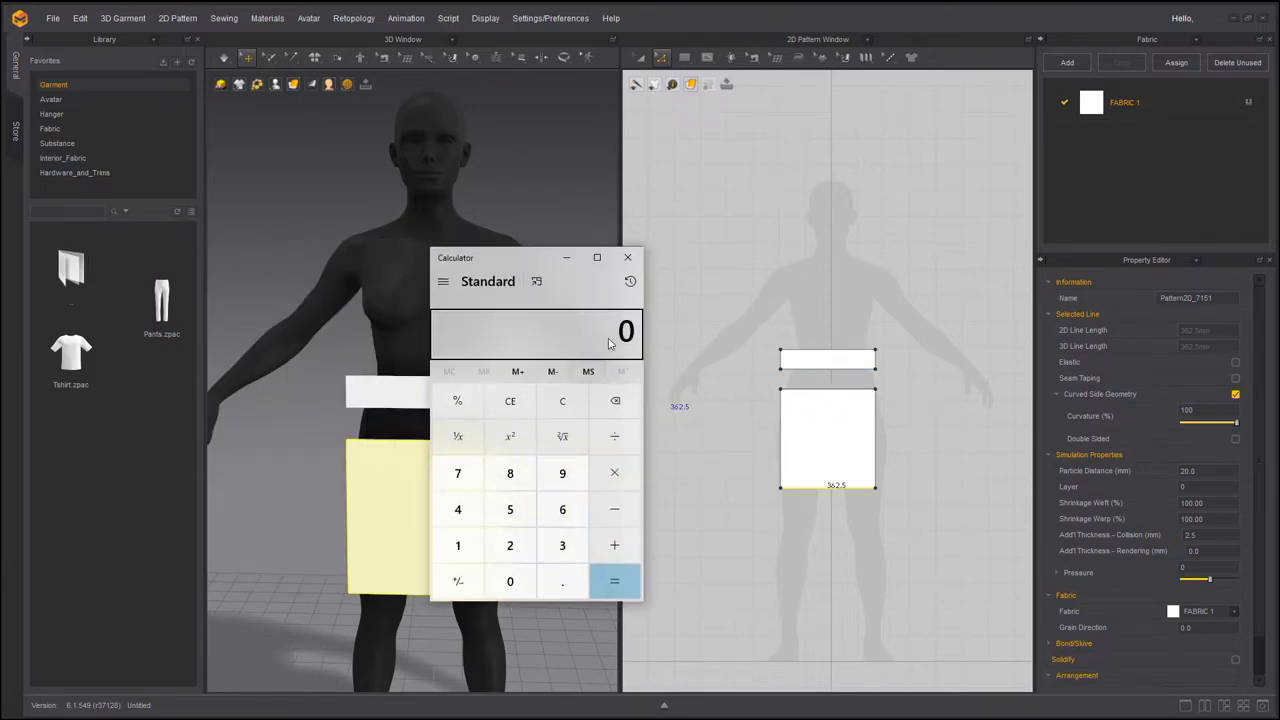
type("36")
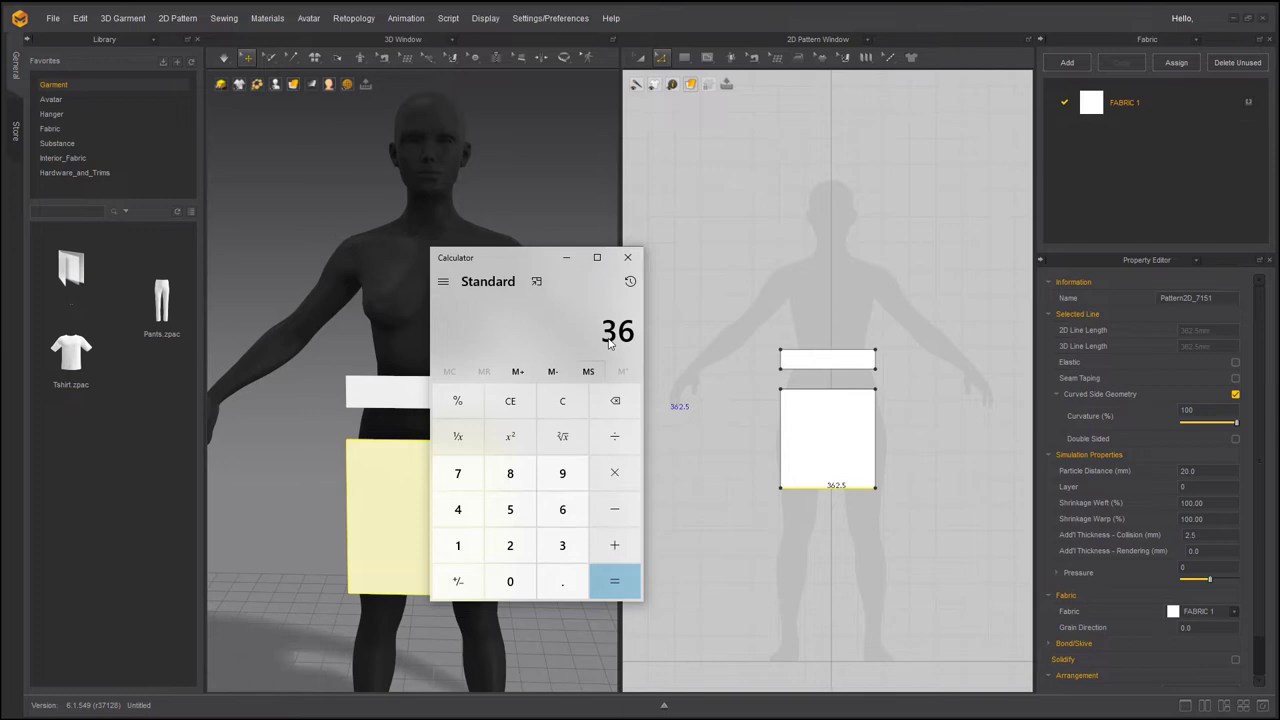
type("2")
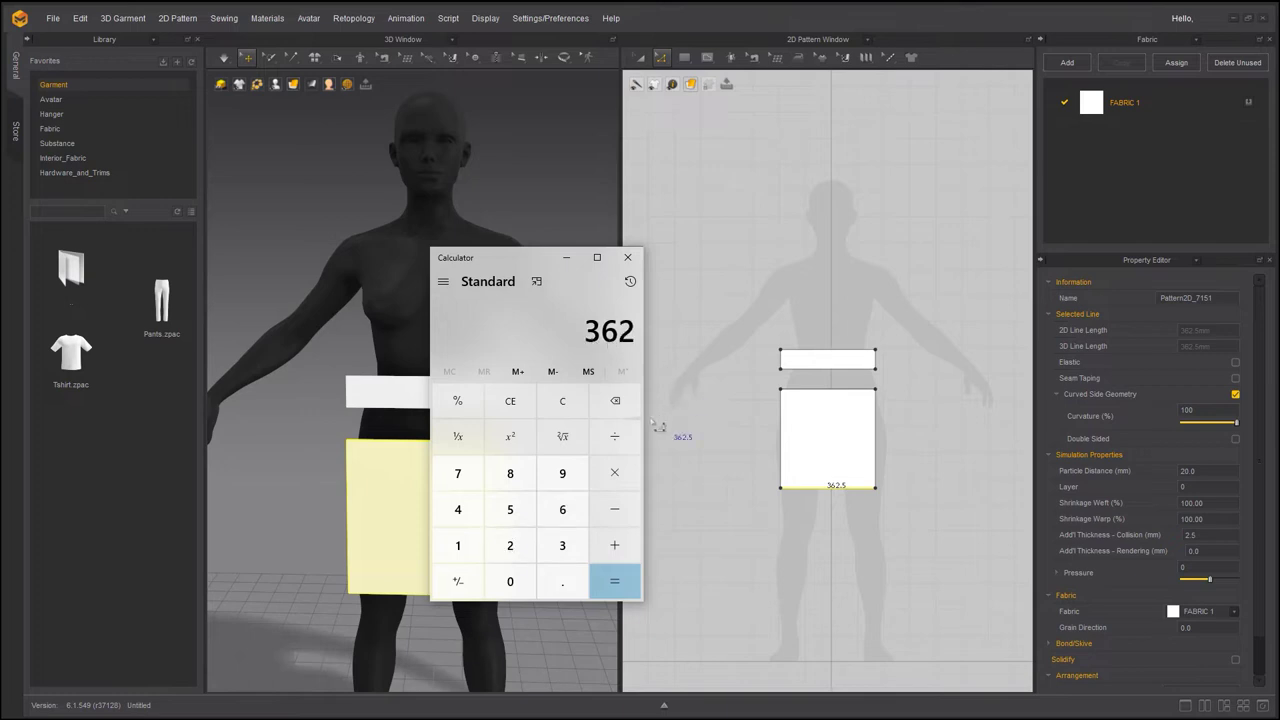
left_click(614, 472)
type("3")
left_click(608, 579)
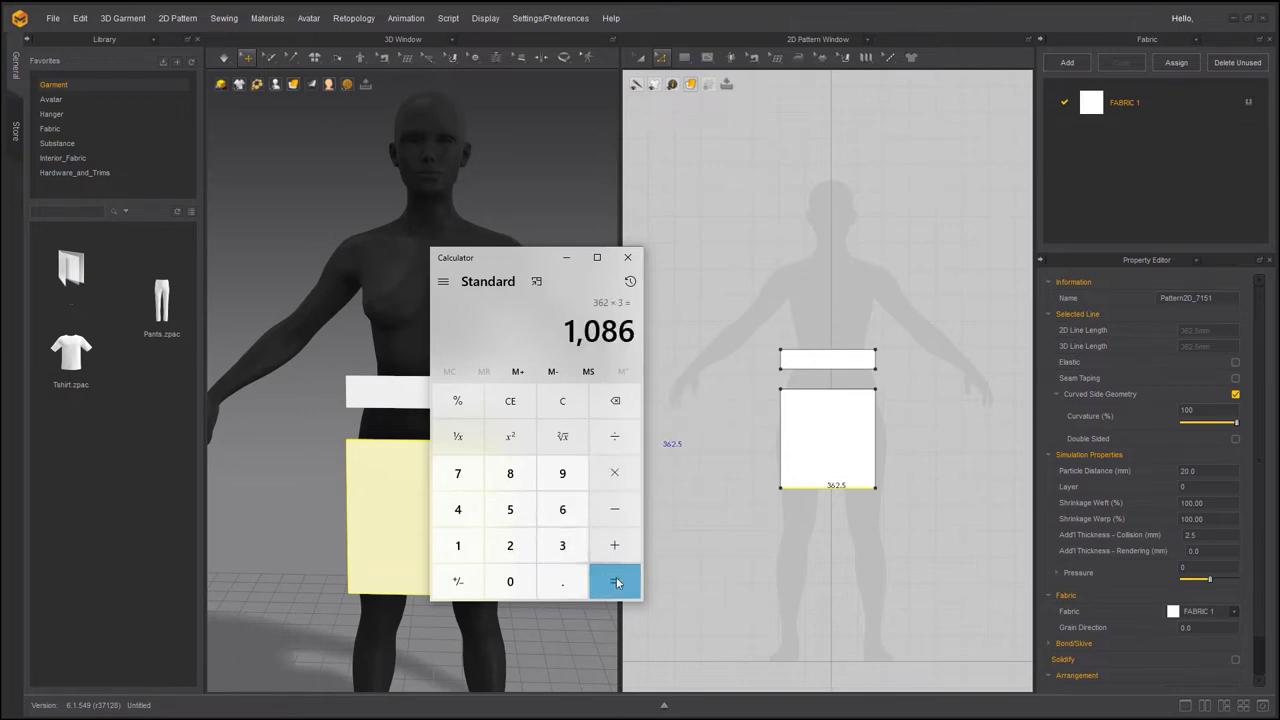
left_click_drag(791, 435, 714, 437)
left_click_drag(877, 436, 980, 443)
scroll(397, 486, "down", 3)
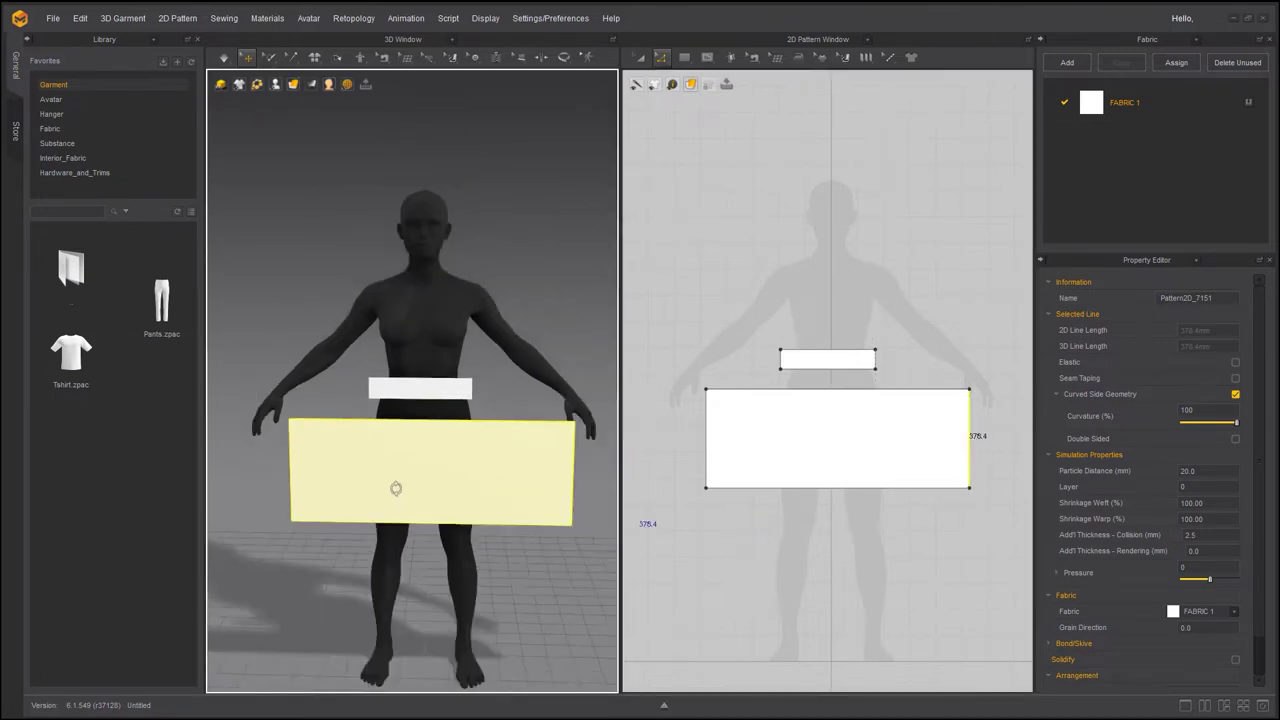
right_click_drag(397, 486, 329, 485)
left_click(414, 466)
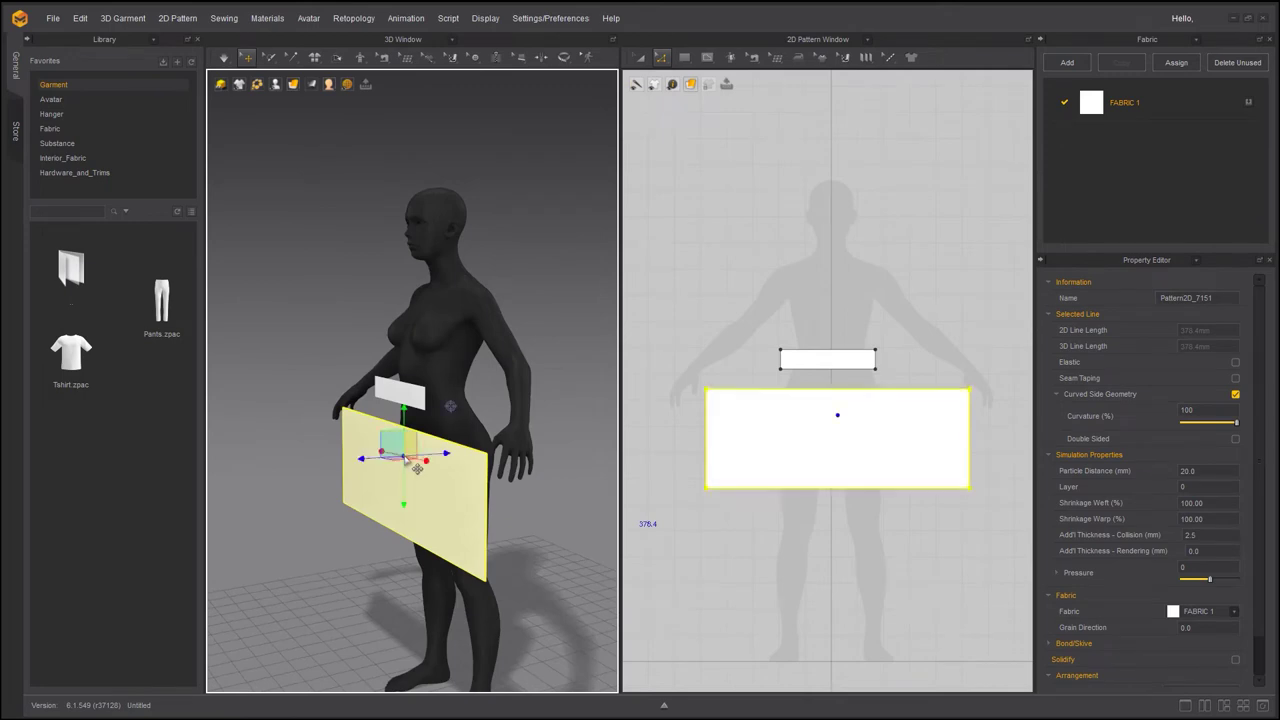
right_click_drag(364, 457, 336, 459)
right_click_drag(309, 523, 374, 447)
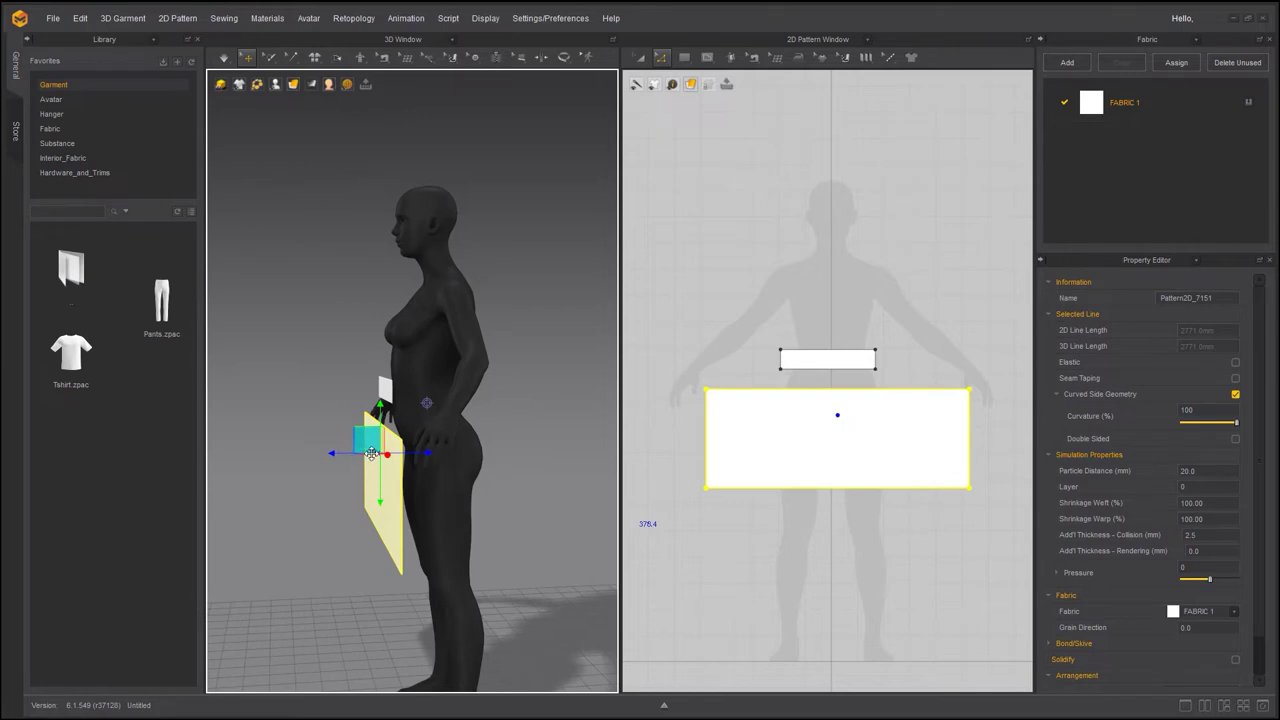
key("2")
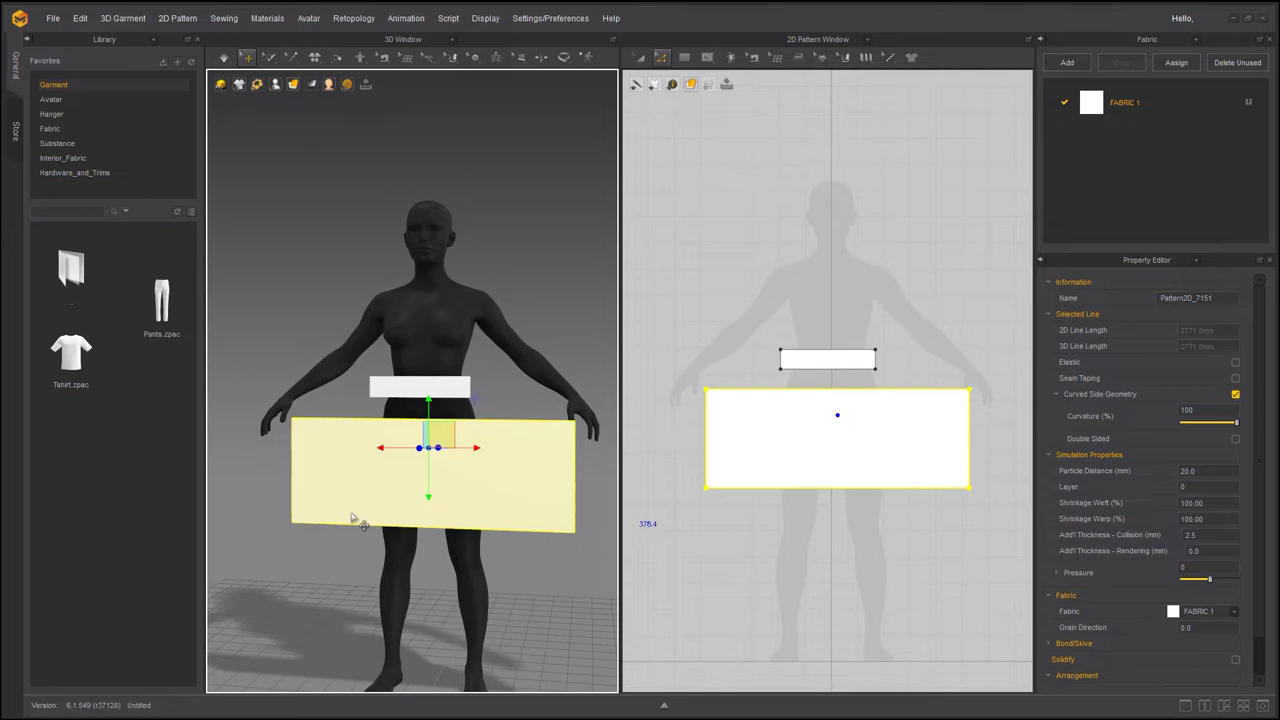
left_click(708, 552)
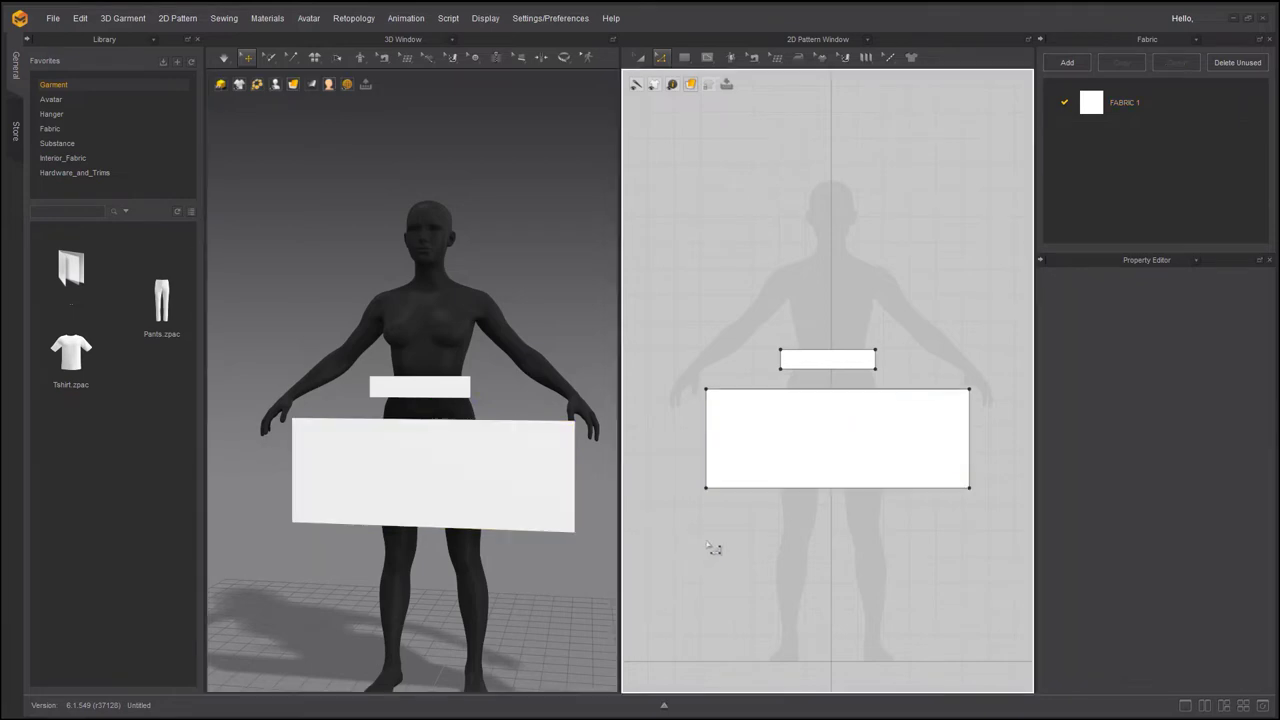
- Reset the 3D camera to the front view and zoom the 2D window onto the pieces
key("2")
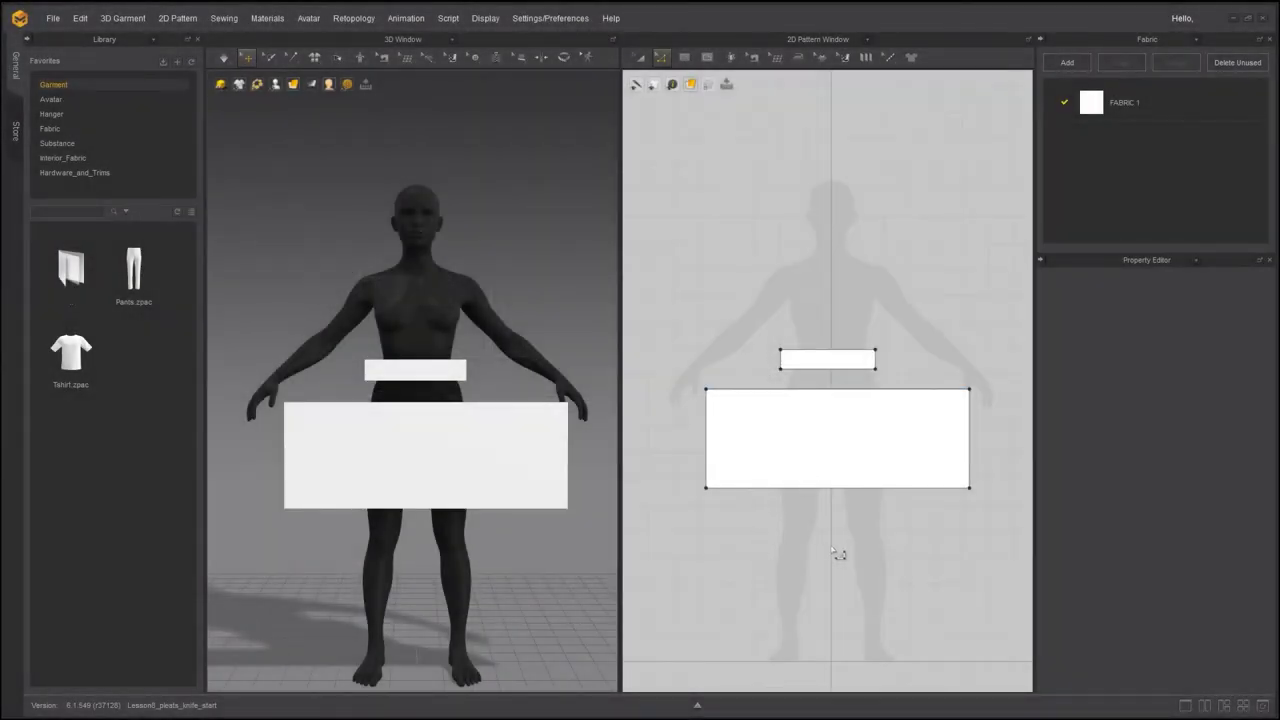
scroll(837, 551, "up", 3)
scroll(851, 520, "down", 1)
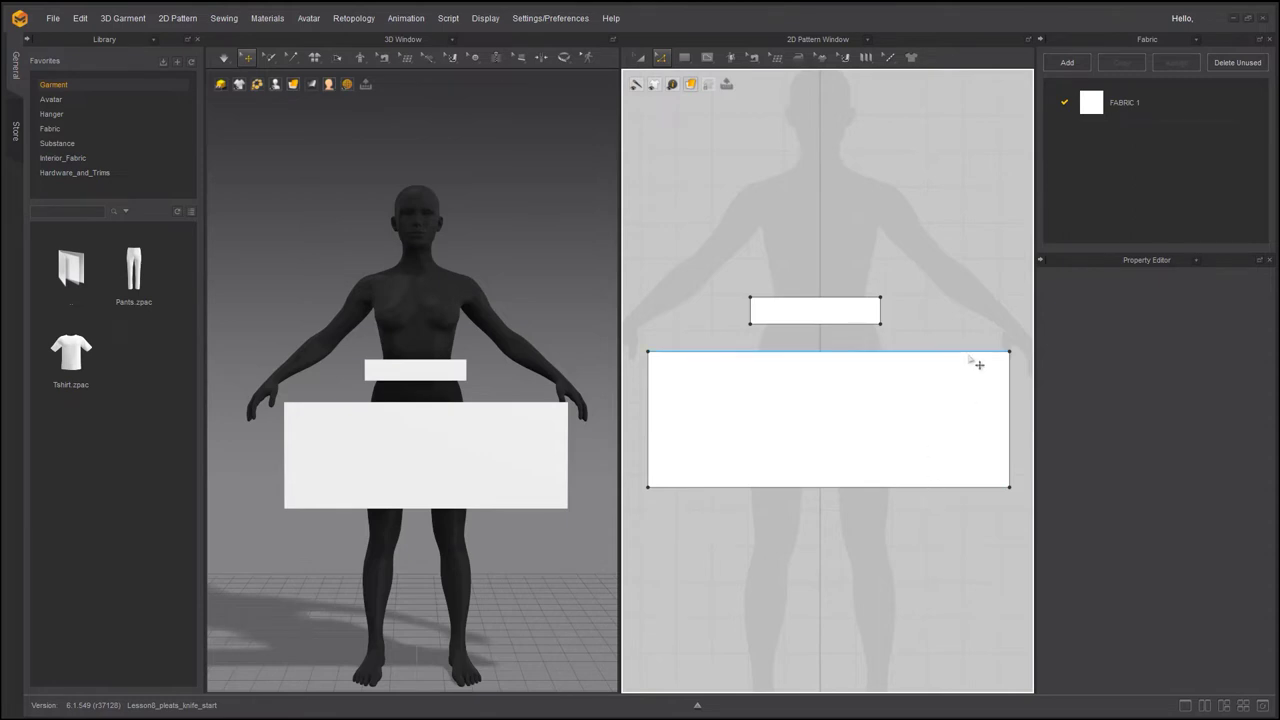
- Split the wide panel's top edge uniformly into 18 segments
left_click(660, 57)
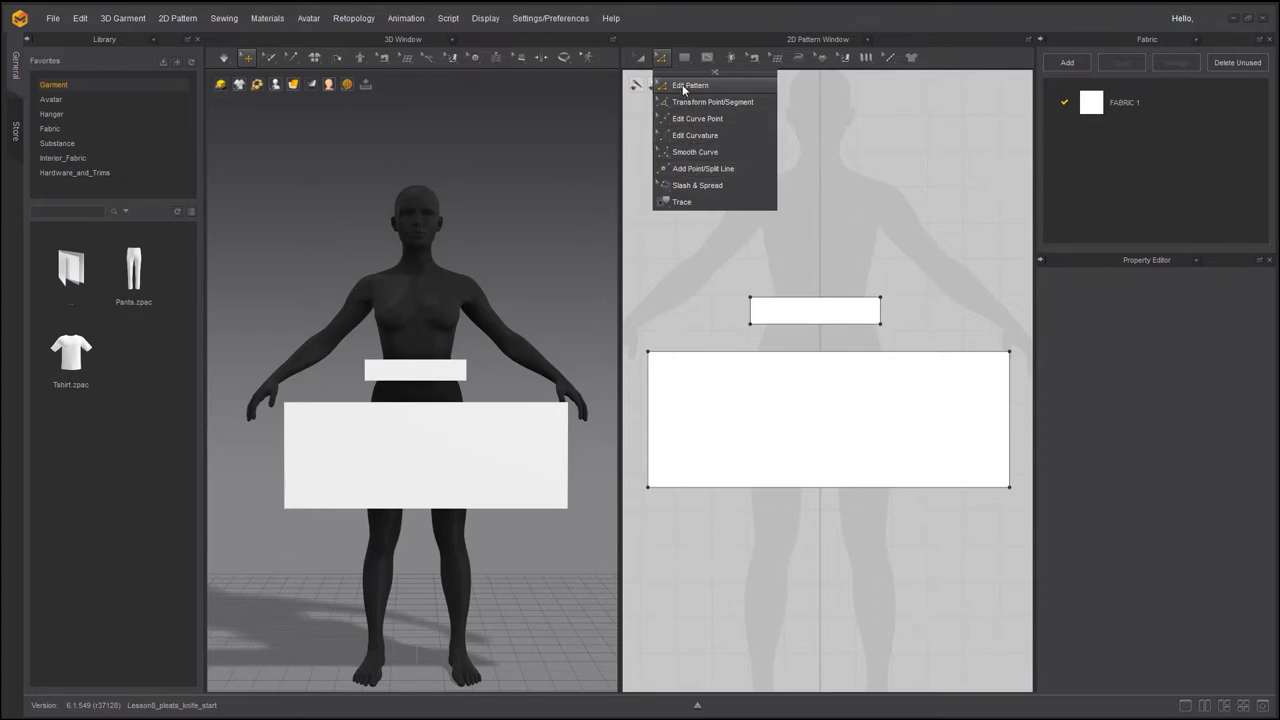
left_click(692, 362)
left_click(688, 356)
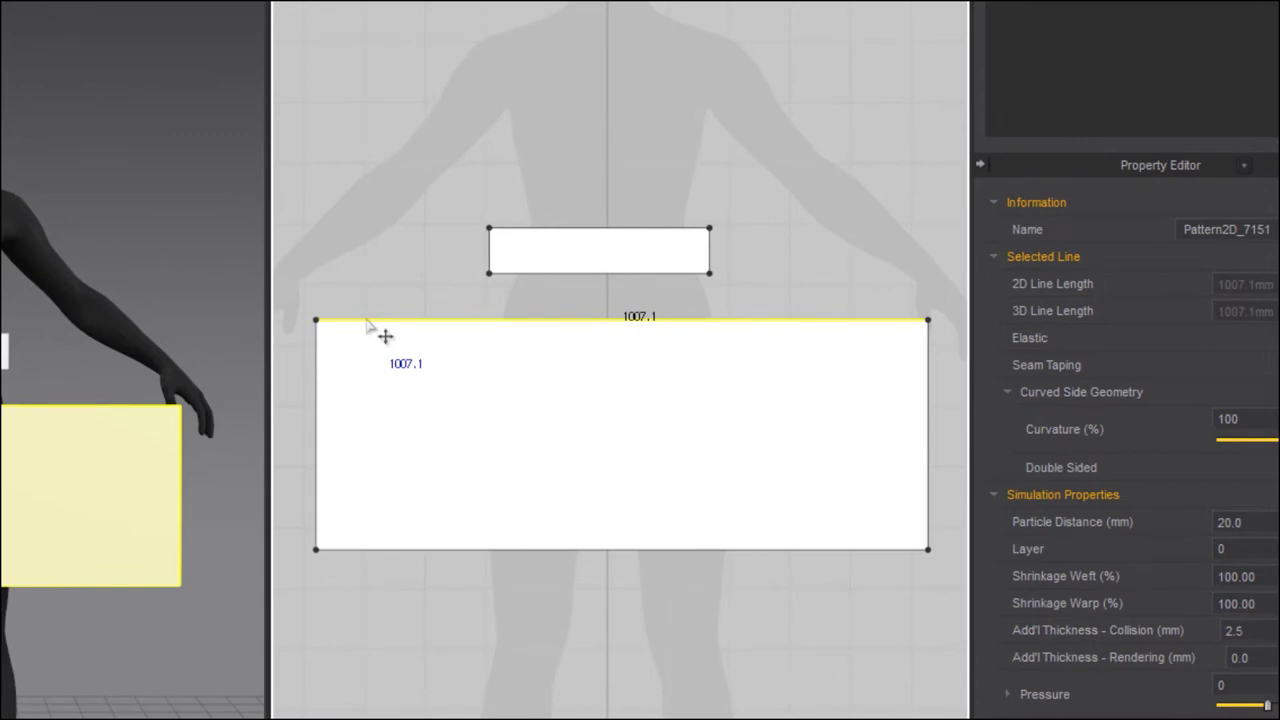
right_click(367, 325)
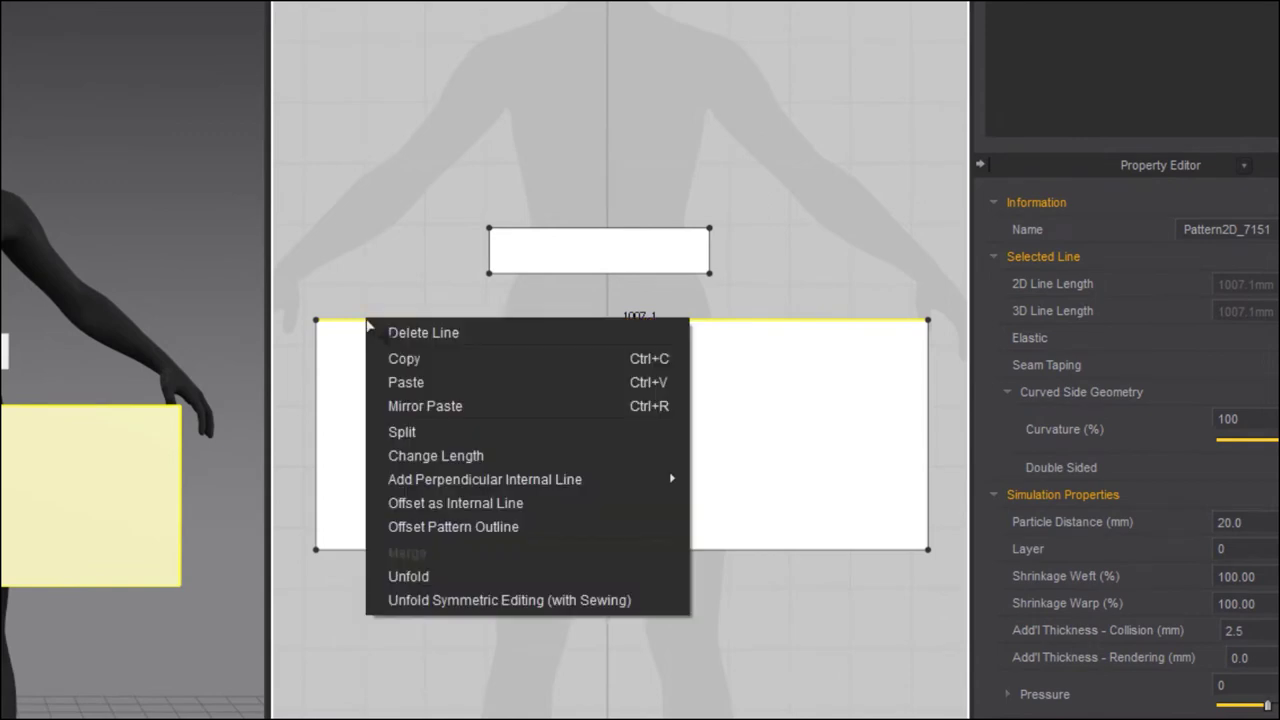
left_click(402, 432)
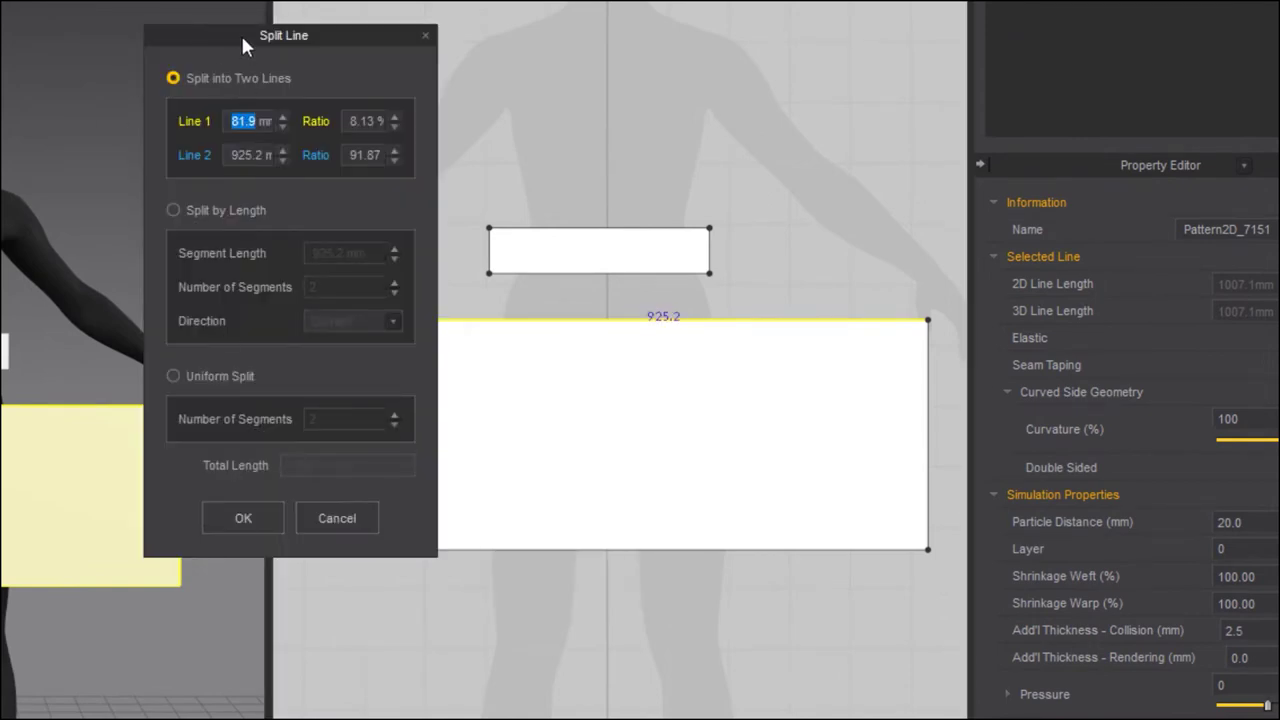
left_click_drag(241, 34, 380, 88)
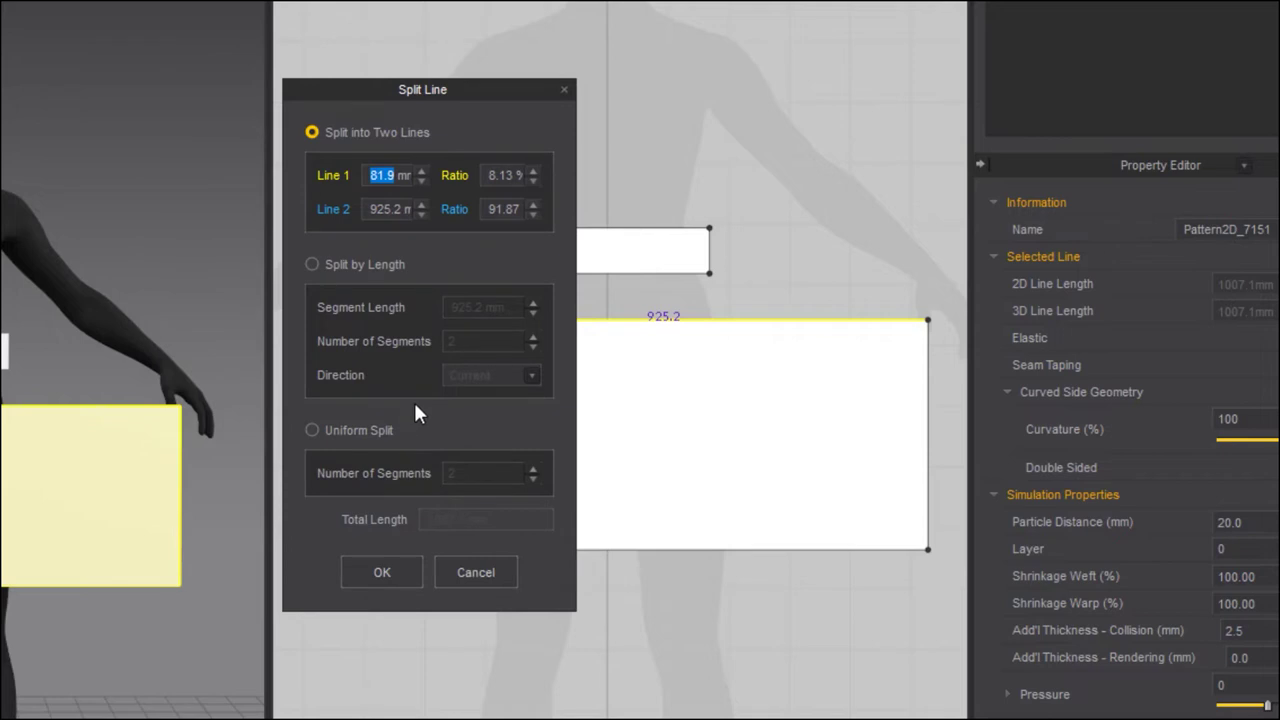
left_click(311, 430)
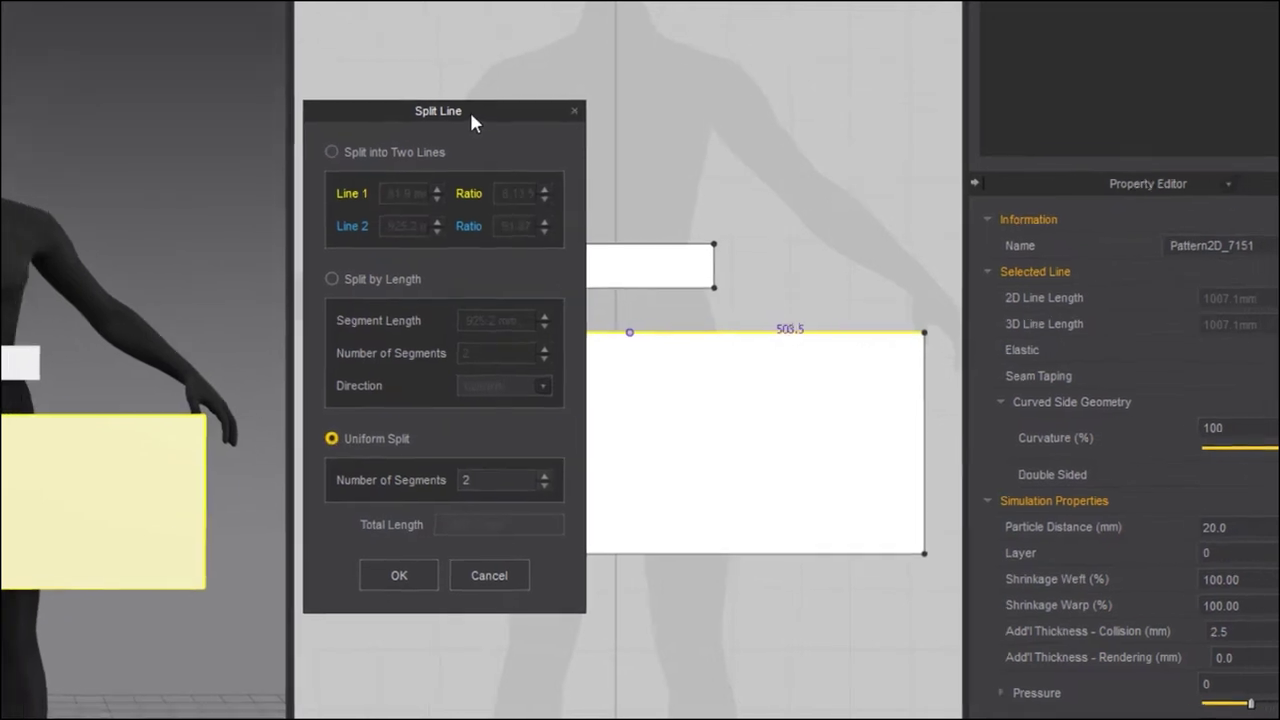
left_click_drag(468, 95, 197, 145)
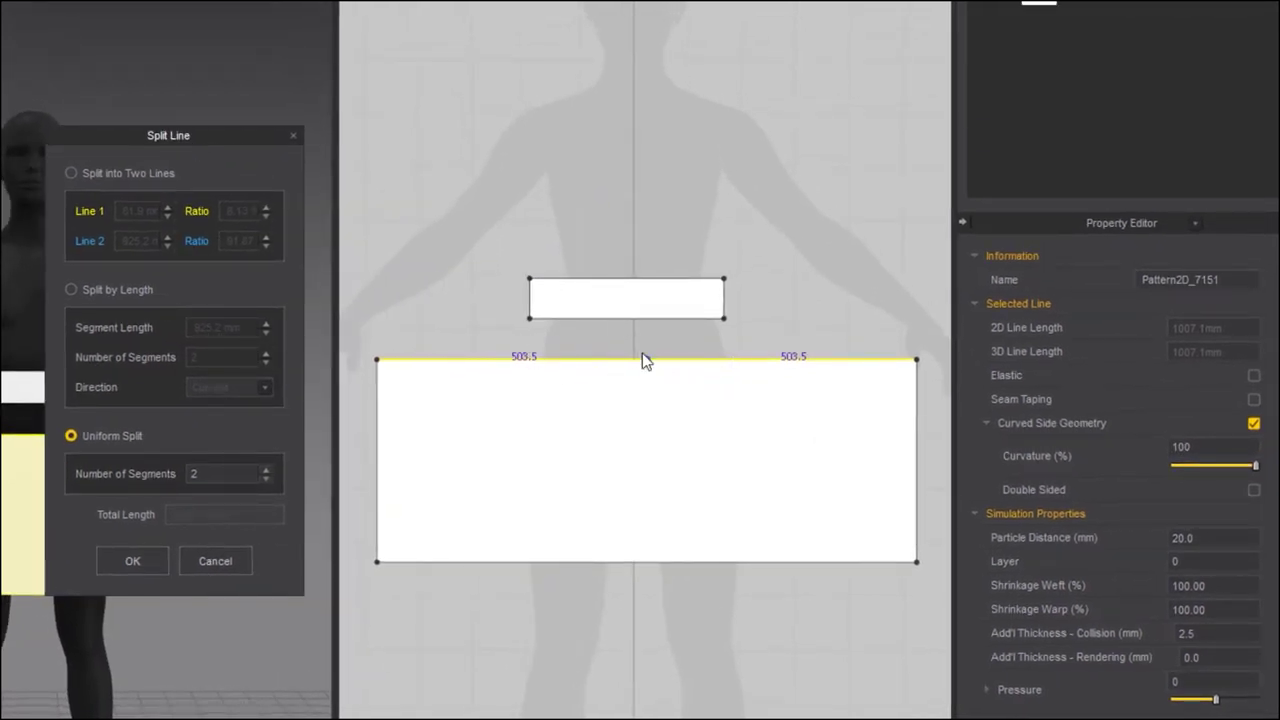
double_click(209, 477)
type("18")
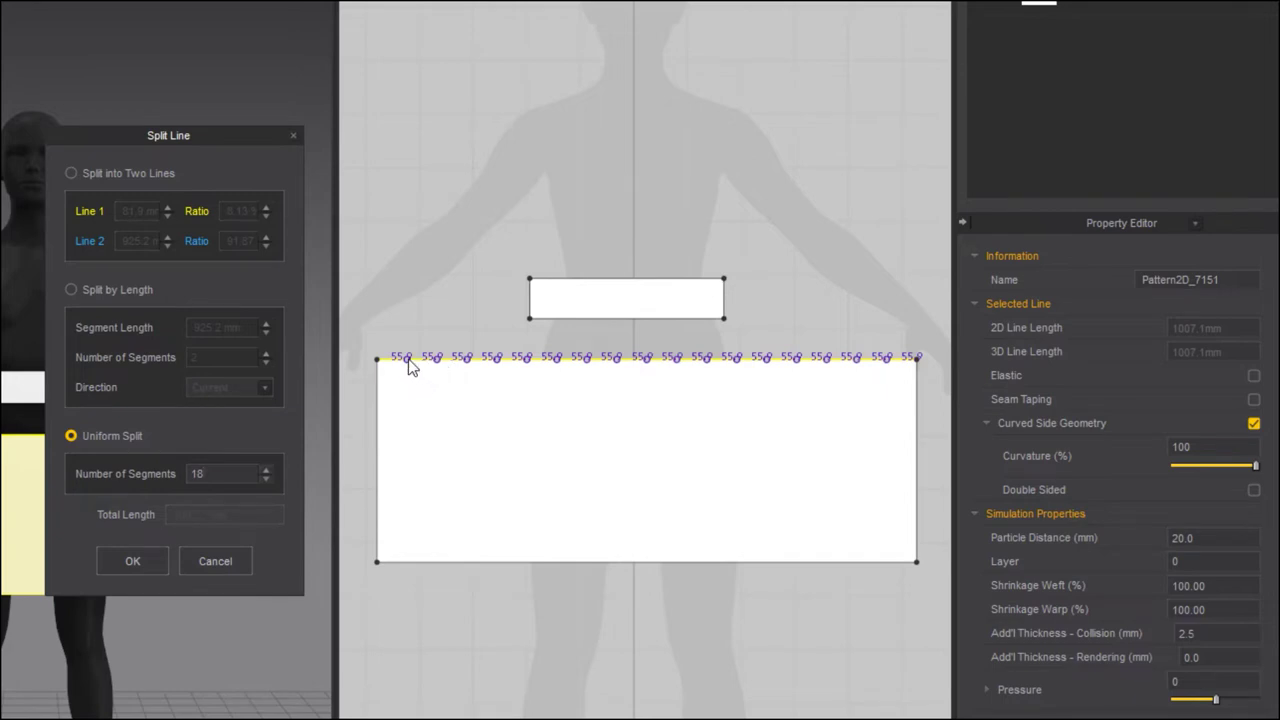
double_click(210, 475)
left_click(115, 560)
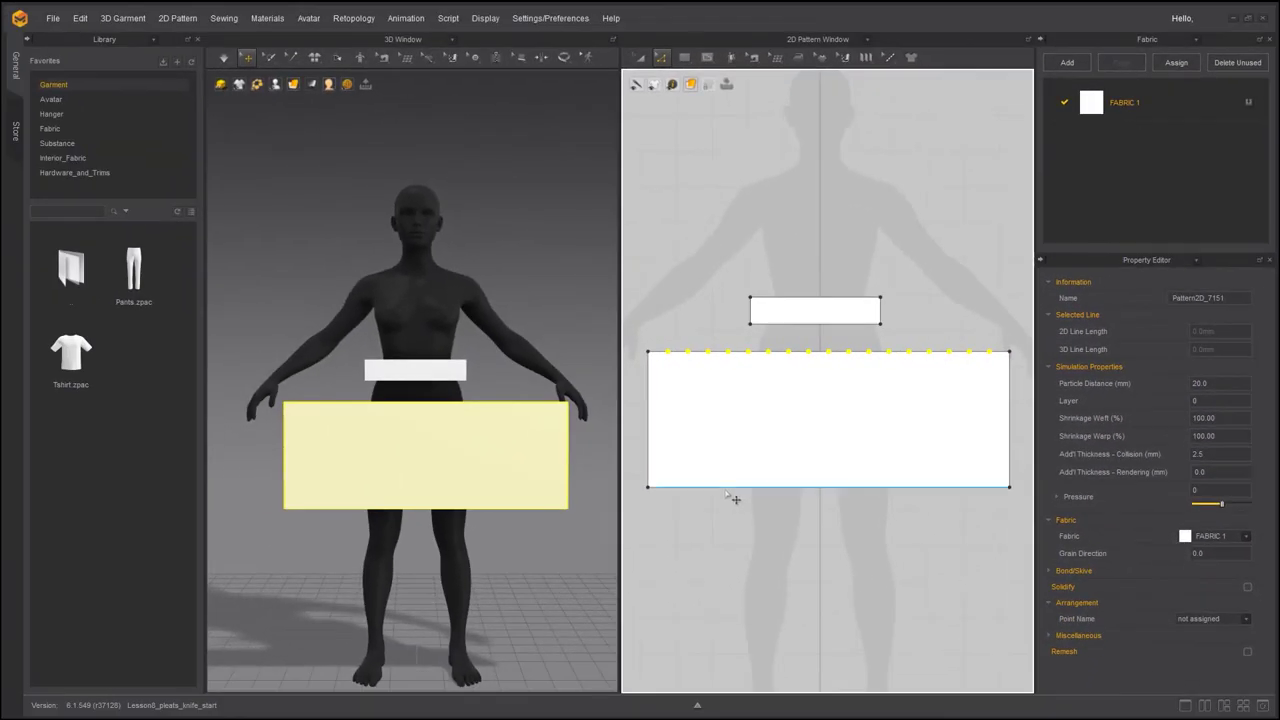
- Split the bottom edge uniformly into 18 segments to match the top
right_click(725, 489)
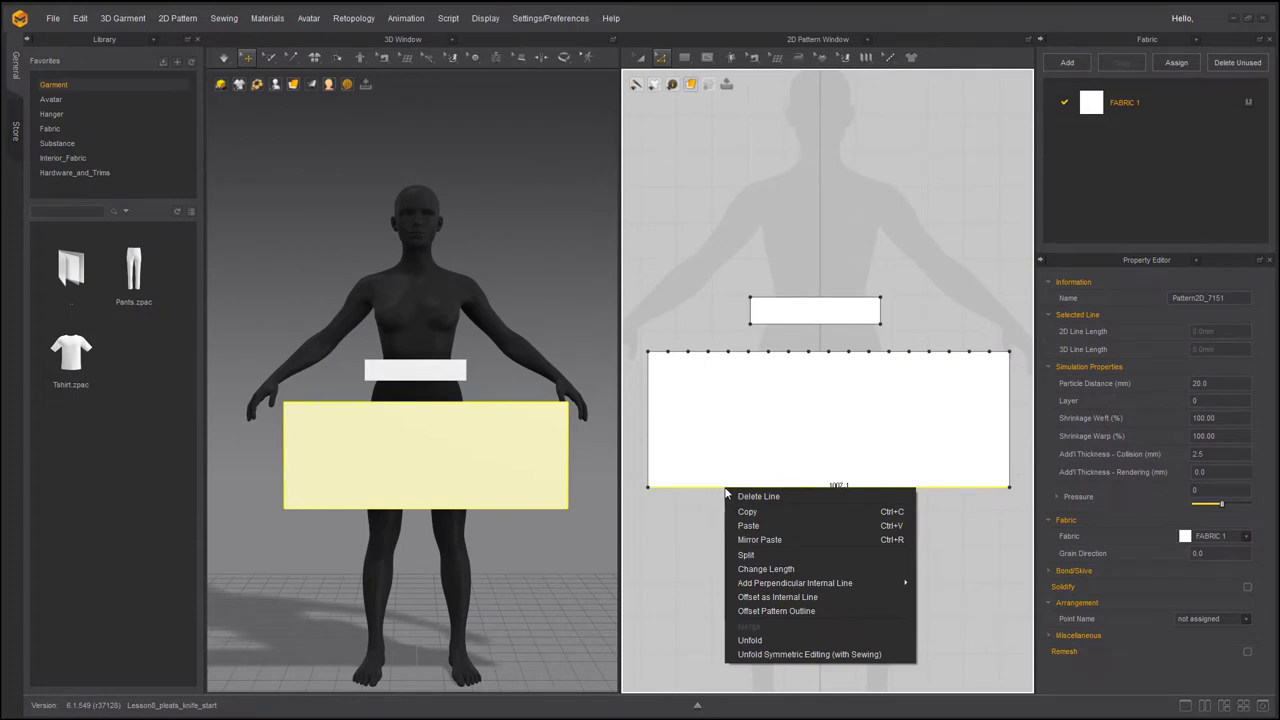
left_click(752, 554)
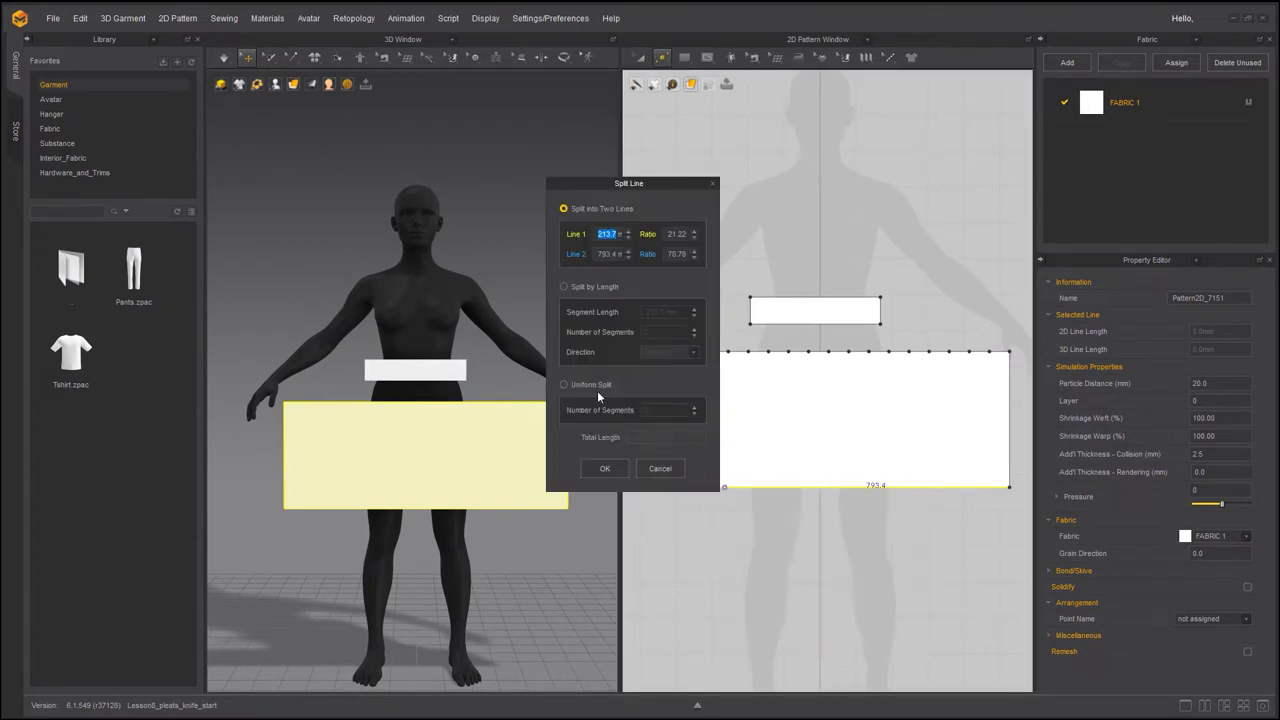
left_click(596, 385)
type("1")
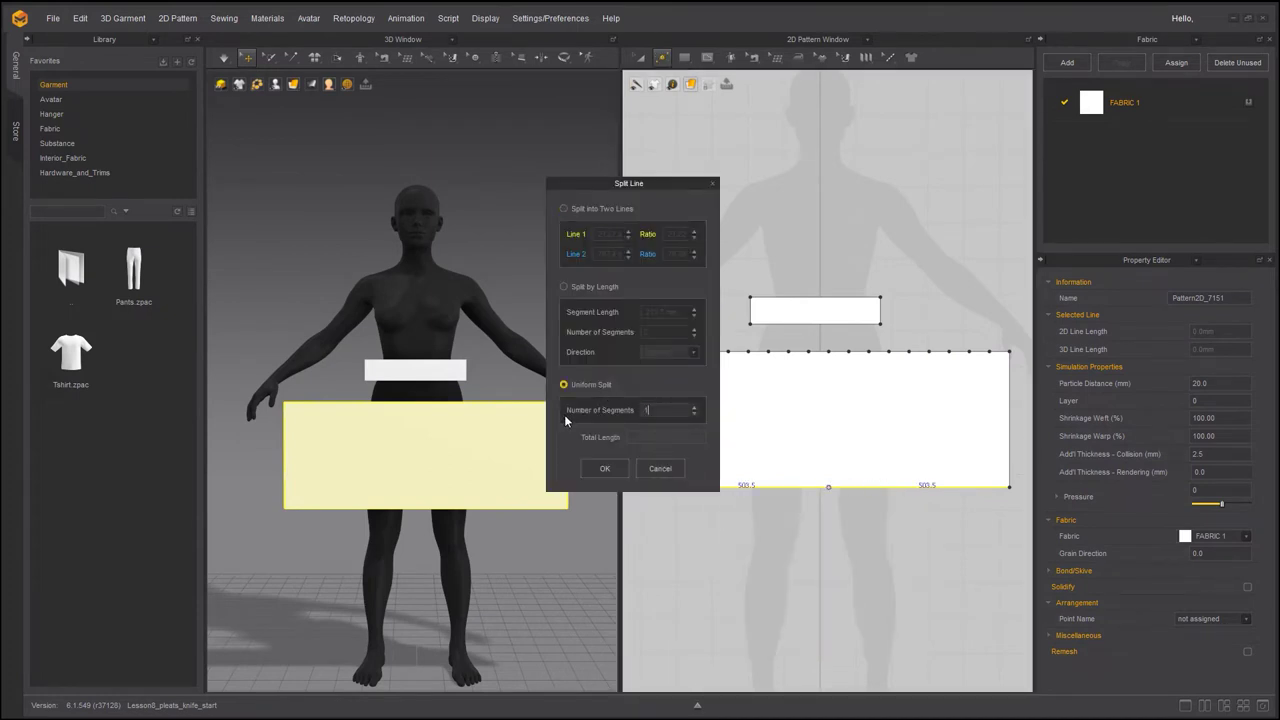
type("8")
left_click(605, 468)
left_click(660, 59)
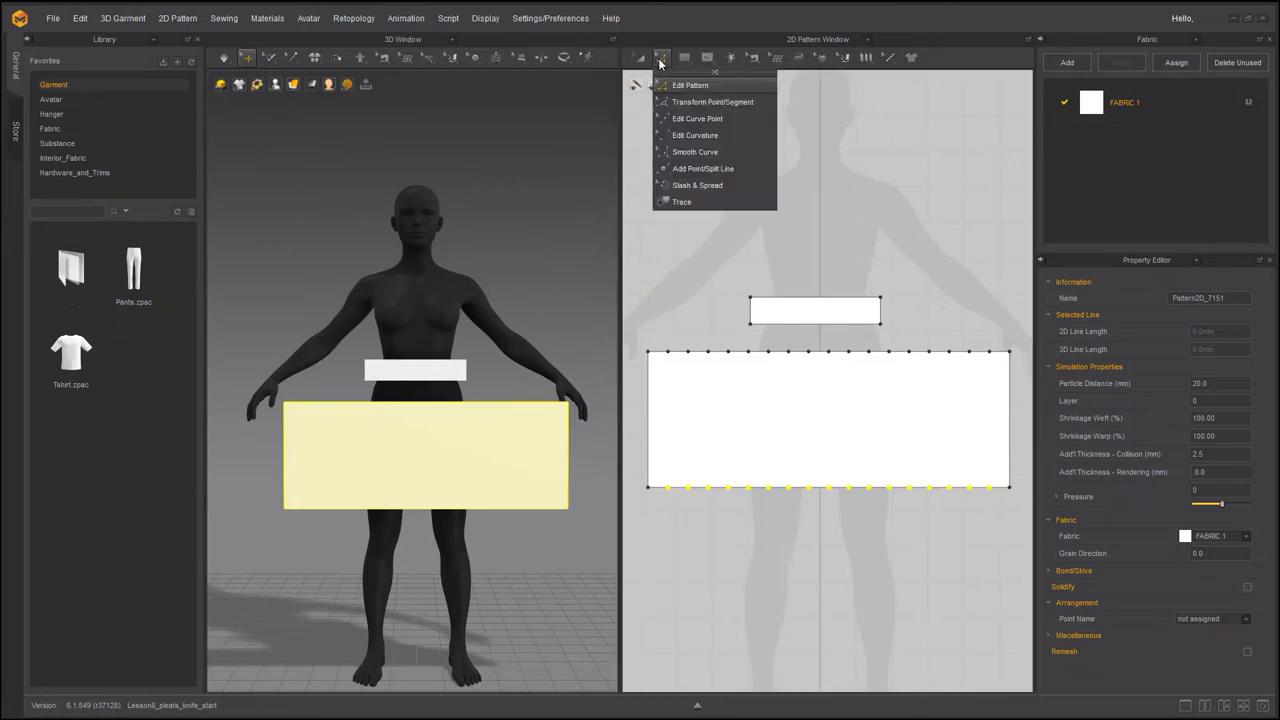
left_click(707, 57)
left_click(750, 85)
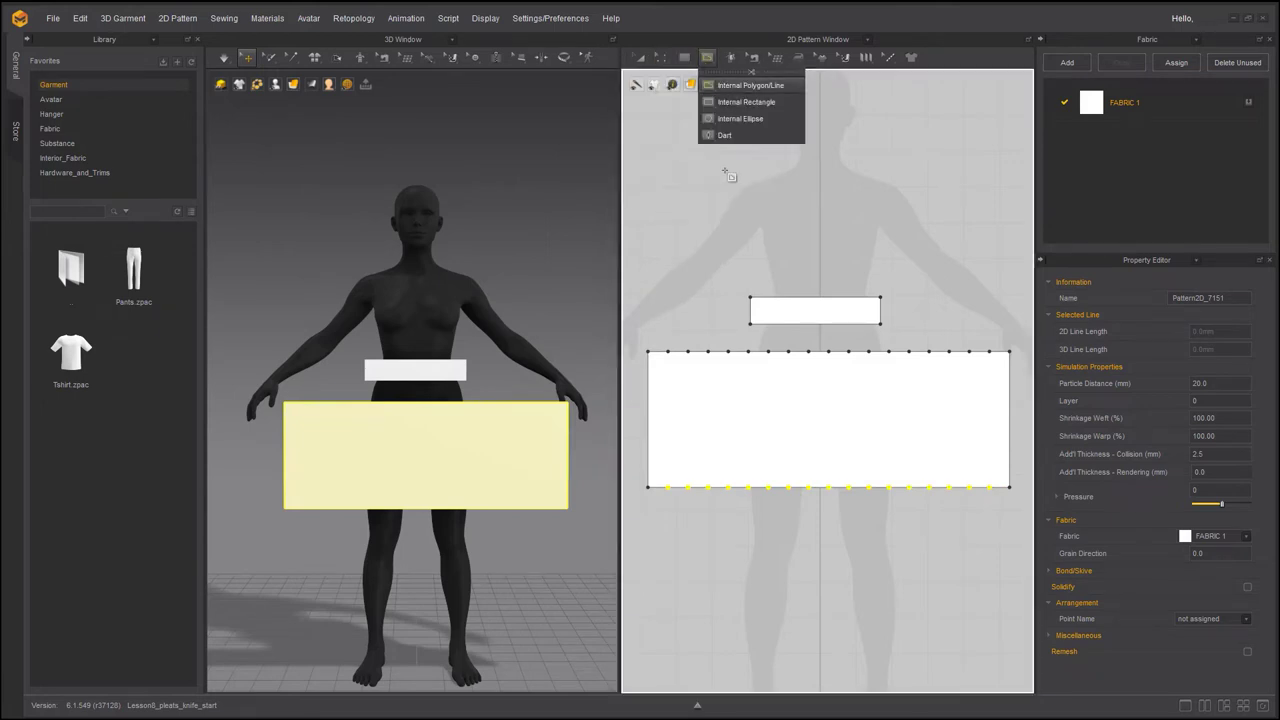
left_click(668, 351)
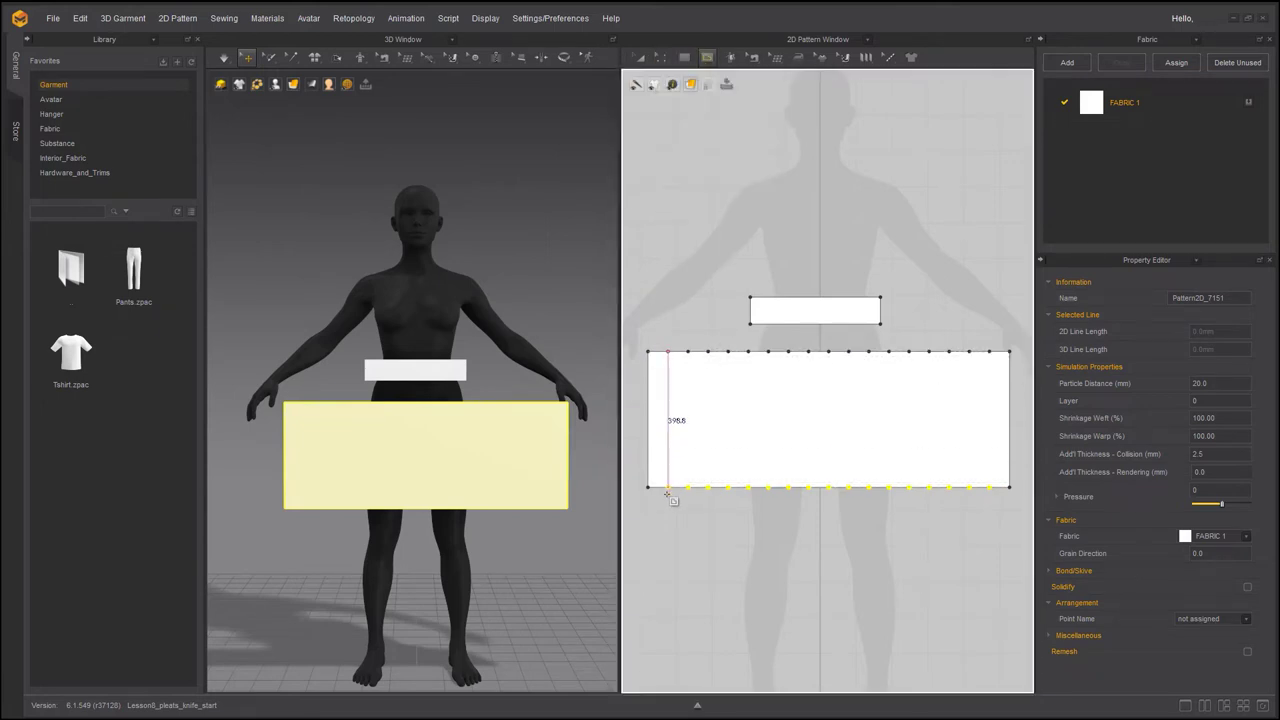
left_click(668, 489)
key("Return")
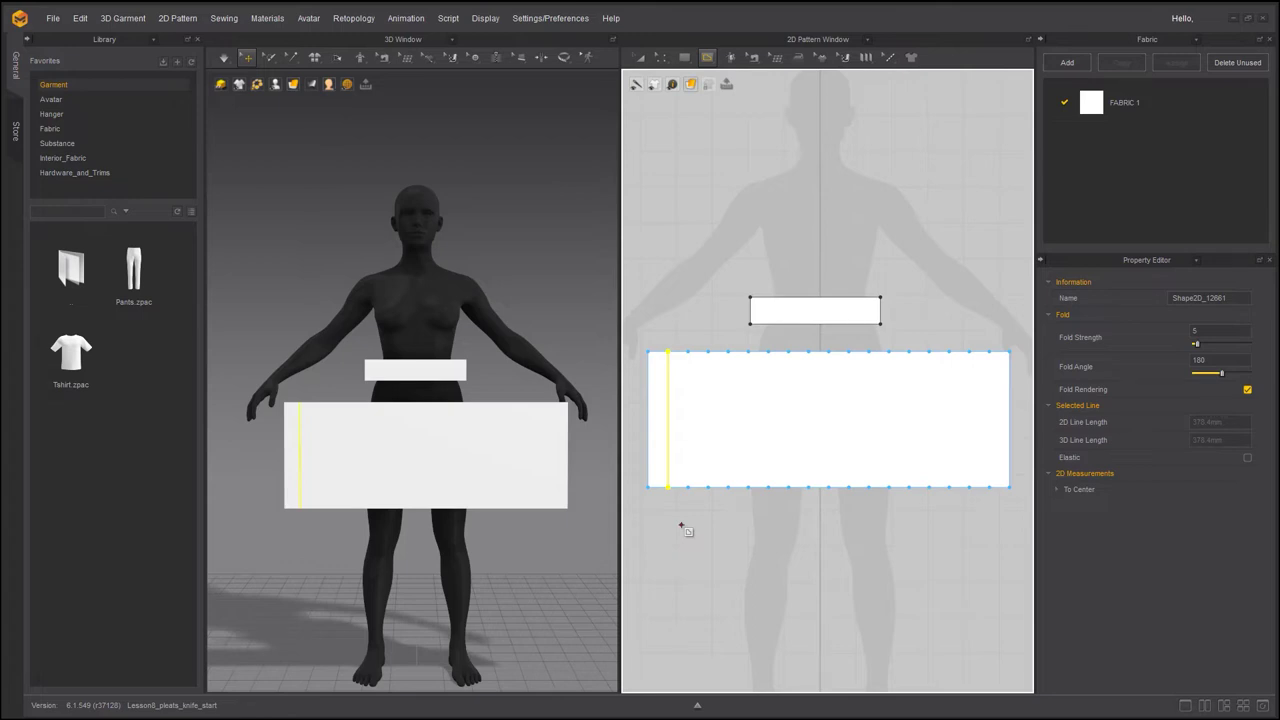
key("ctrl+z")
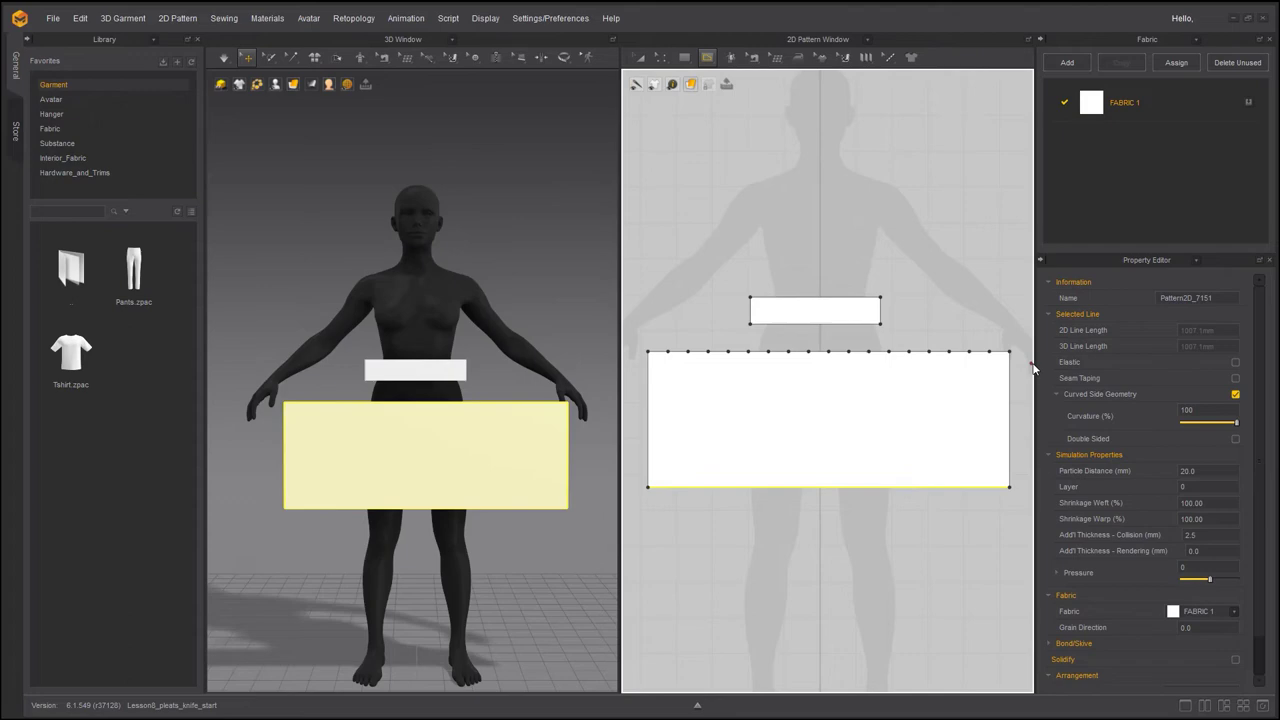
- Offset the left edge as 17 internal lines spaced 55.9 mm apart
left_click(661, 57)
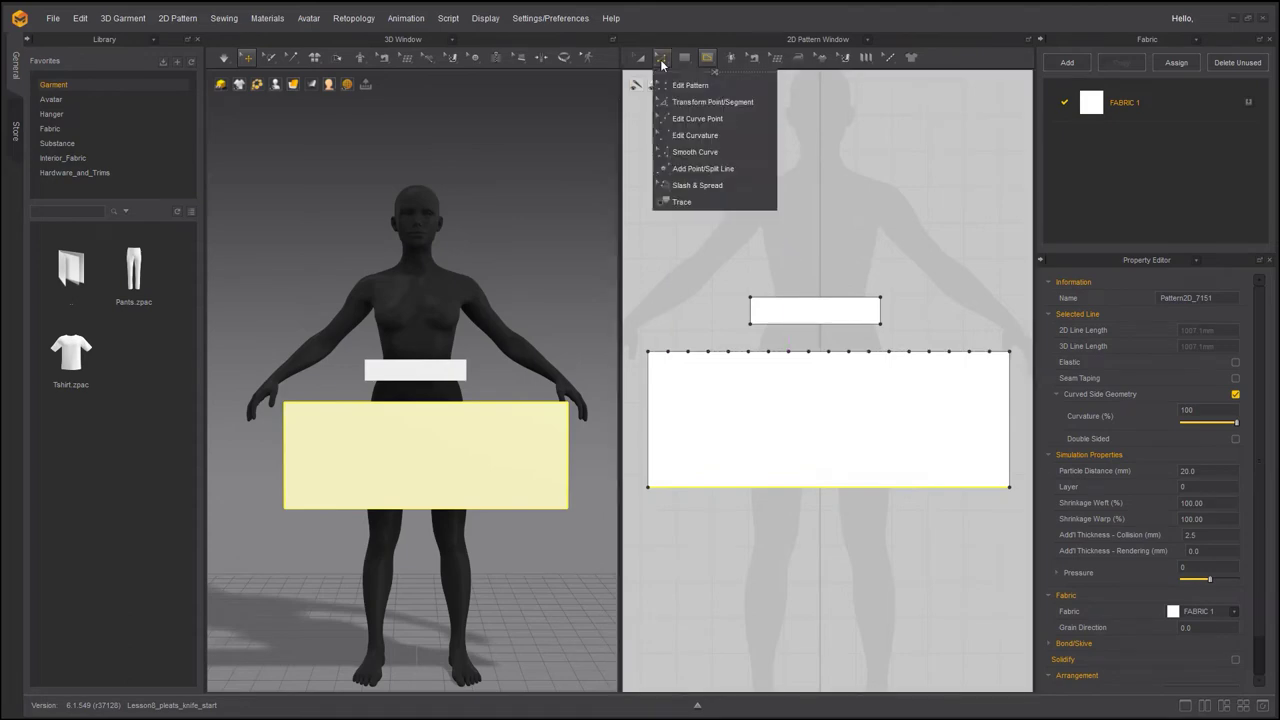
left_click(650, 410)
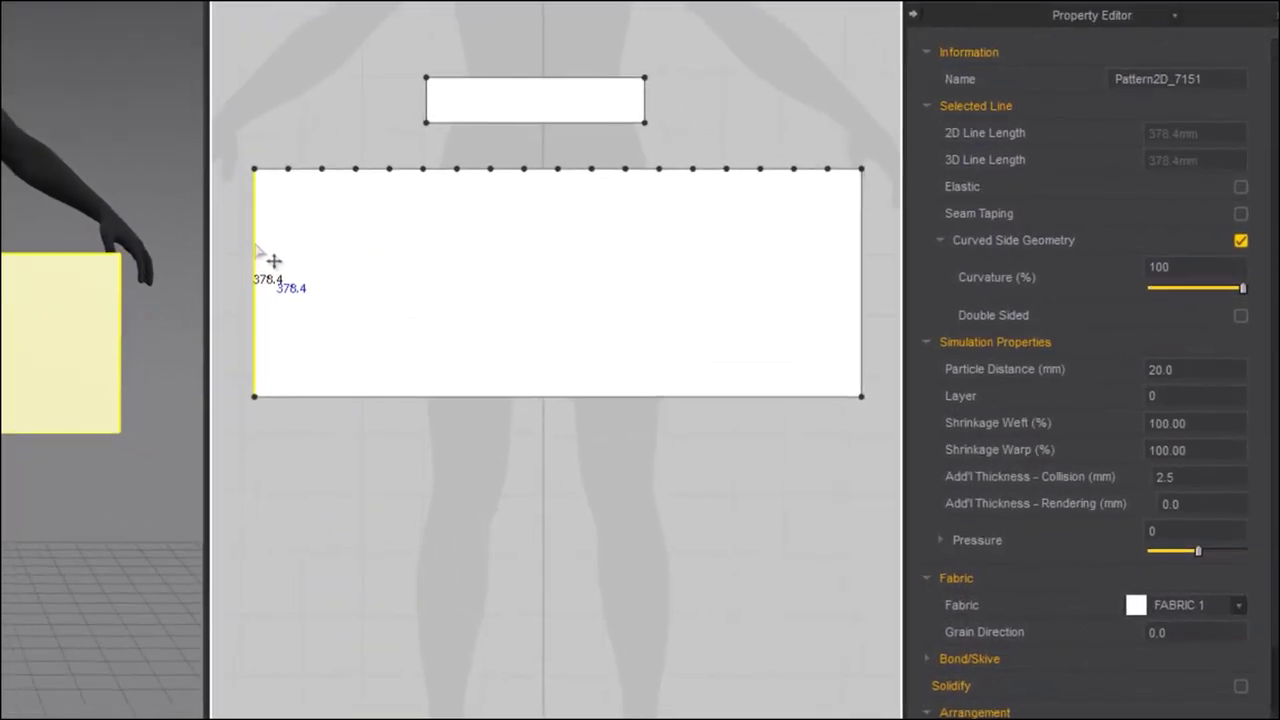
right_click(247, 242)
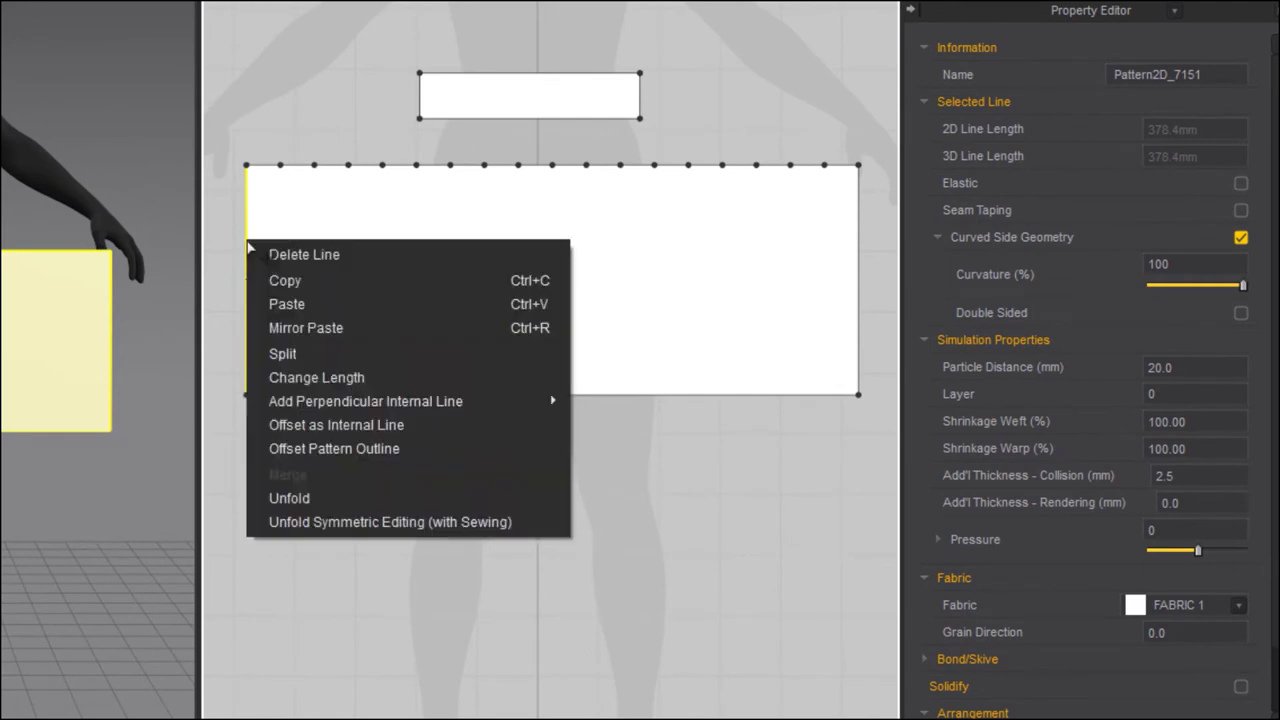
left_click(332, 424)
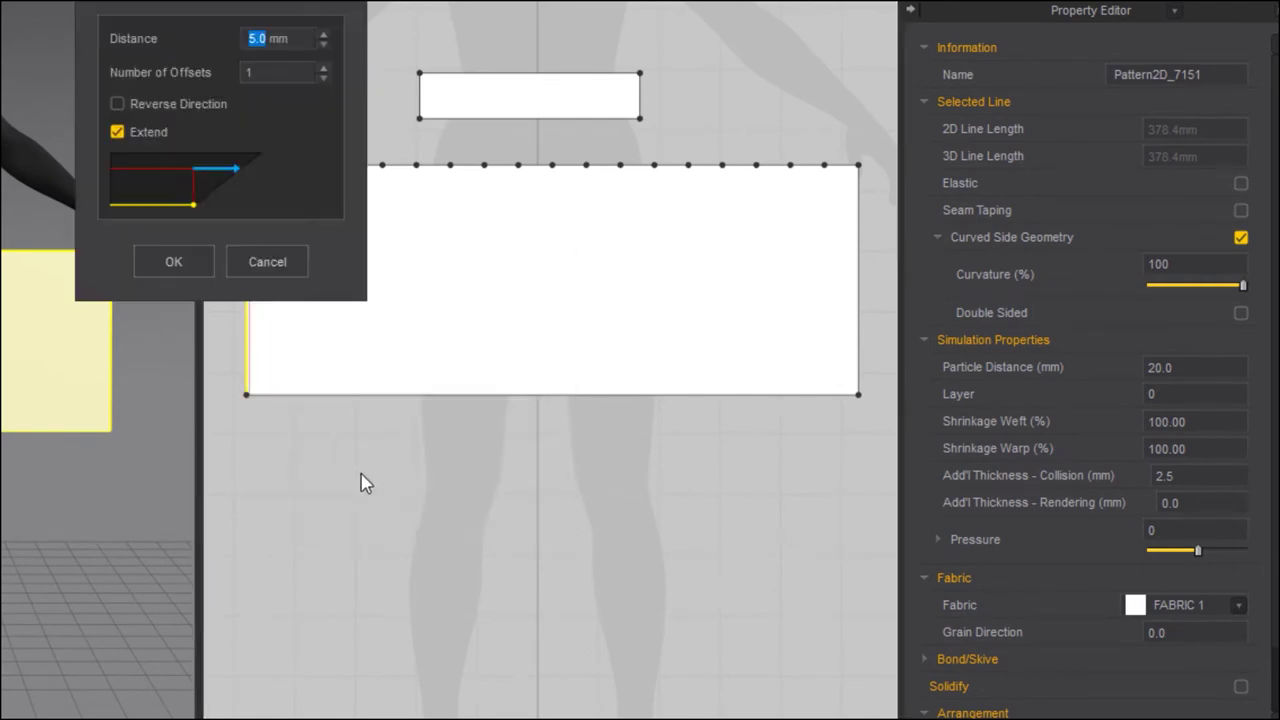
left_click_drag(194, 0, 527, 366)
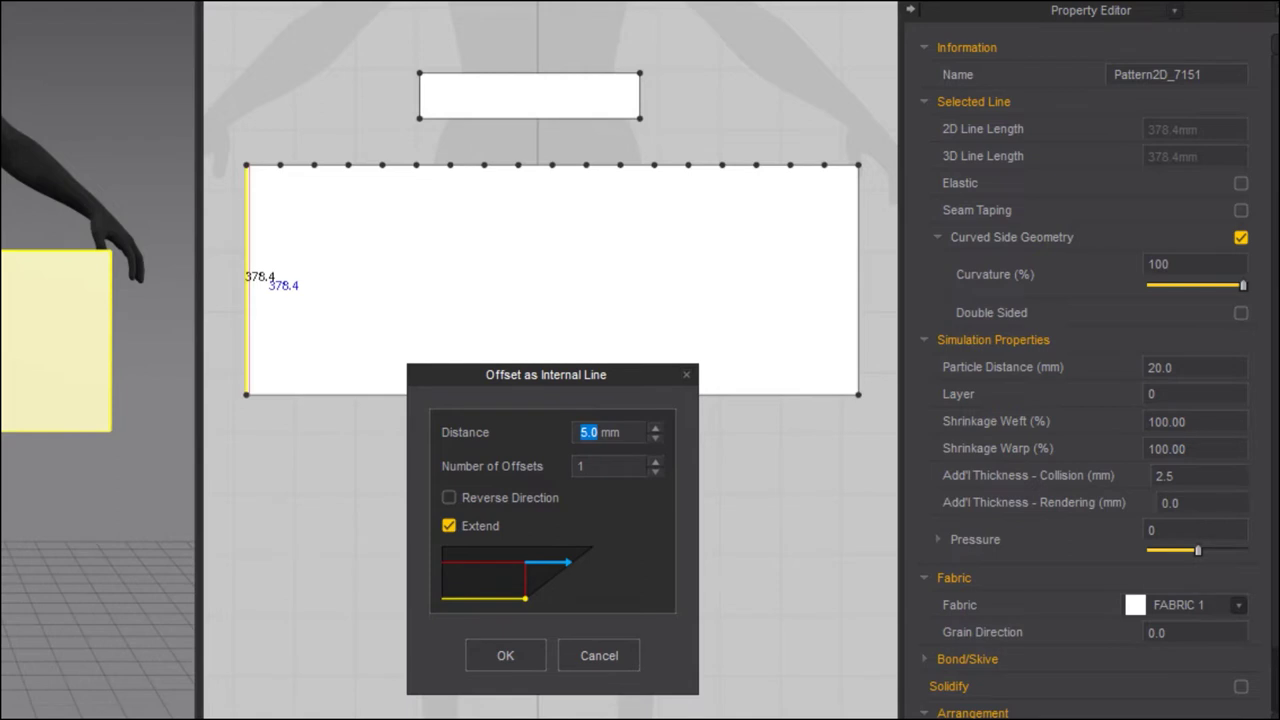
key("alt+Tab")
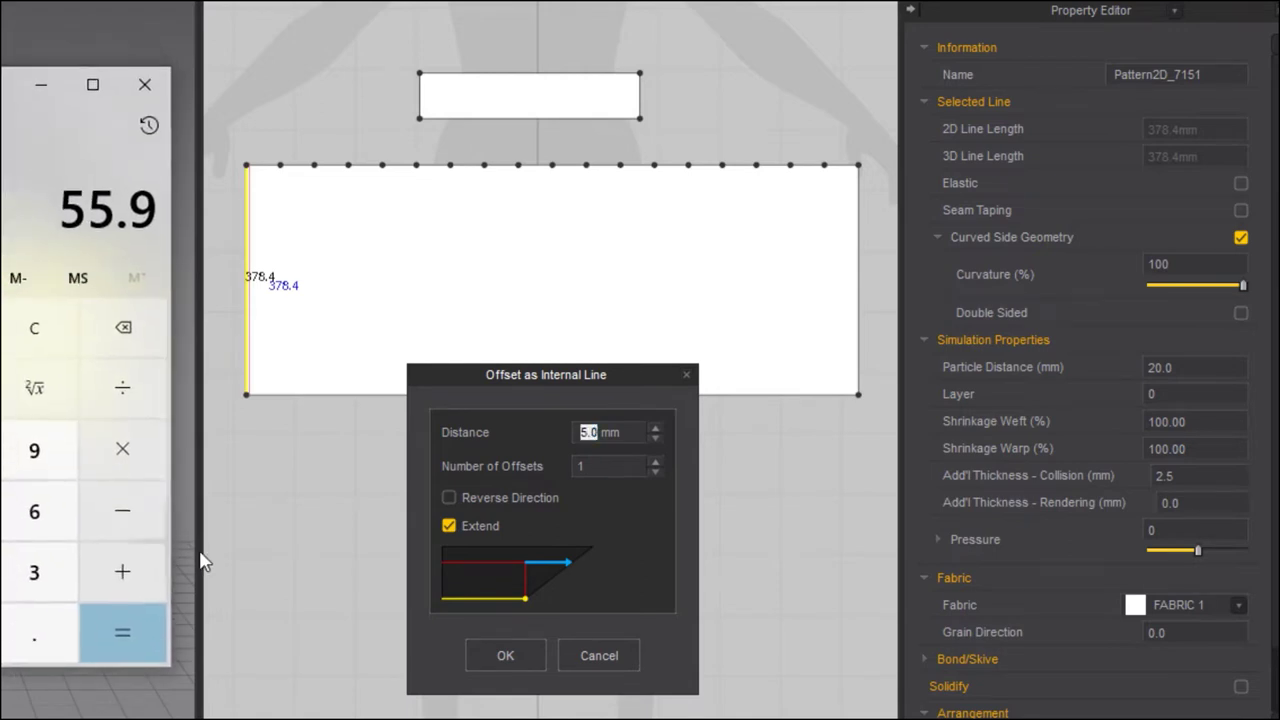
left_click(592, 433)
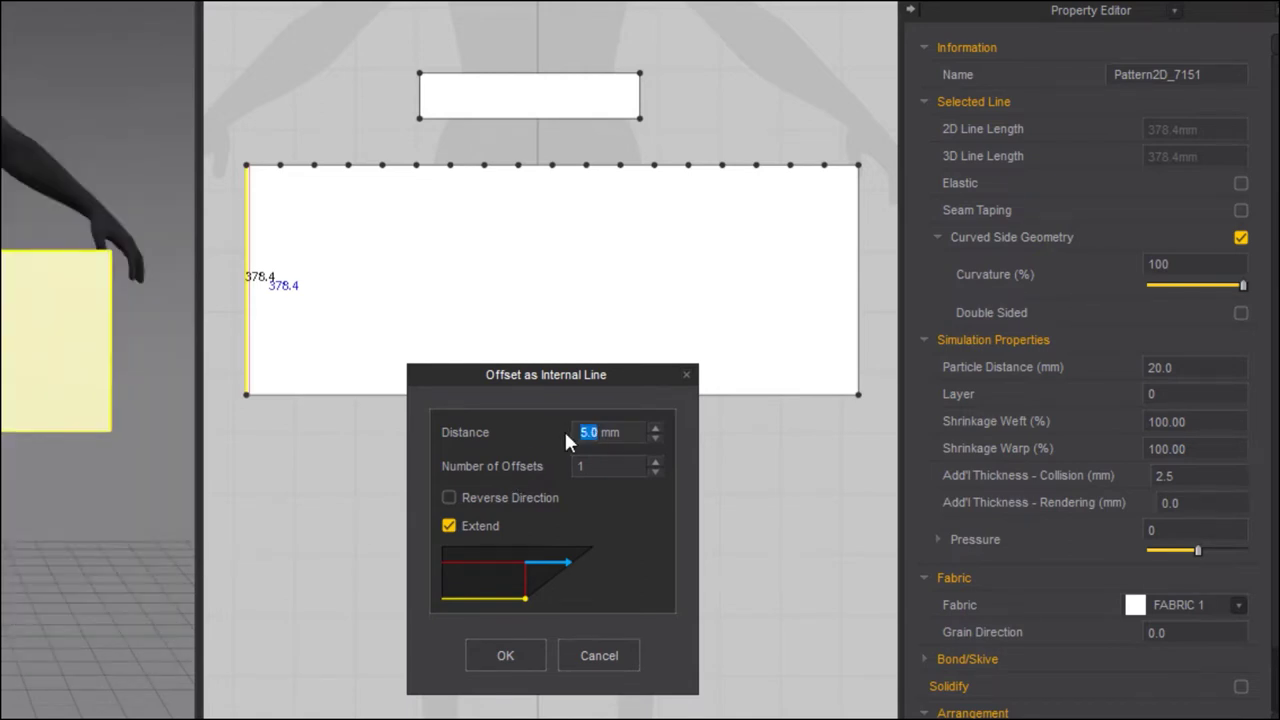
type("55.9")
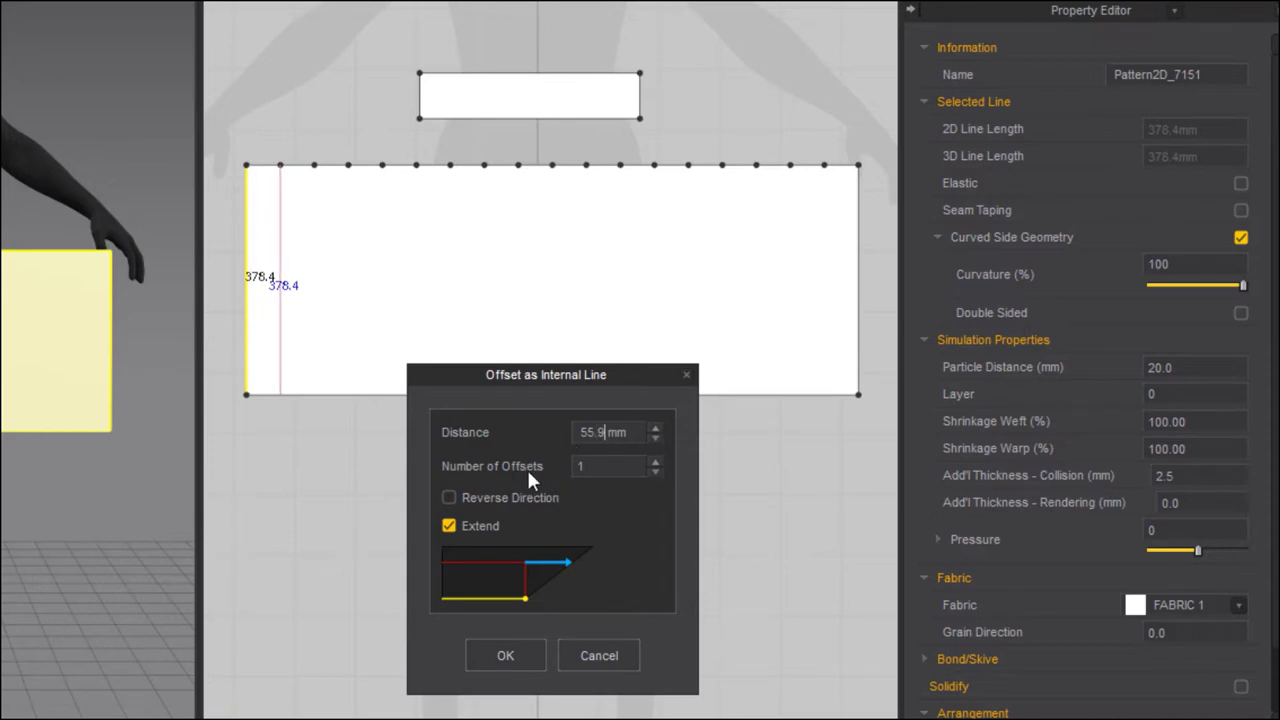
key("Tab")
type("17")
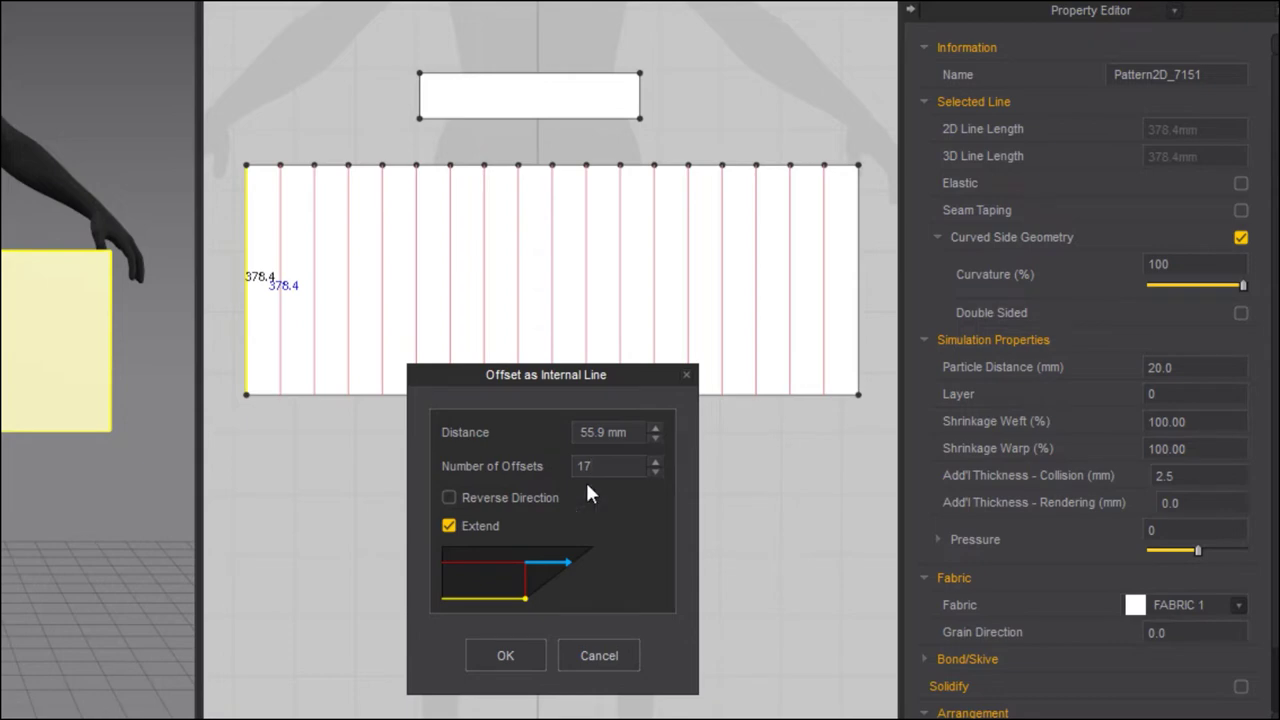
left_click(530, 655)
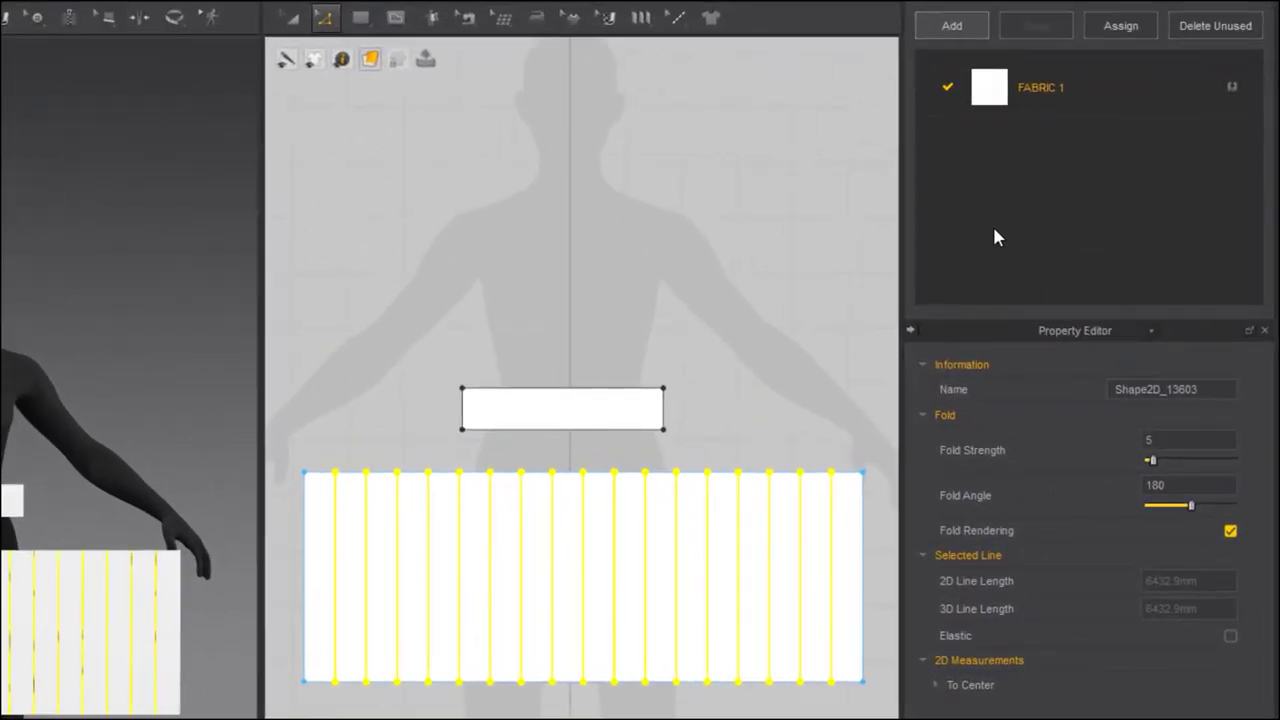
- Name the second fabric knife_pleat and colour it Red 3
left_click_drag(1100, 430, 1227, 433)
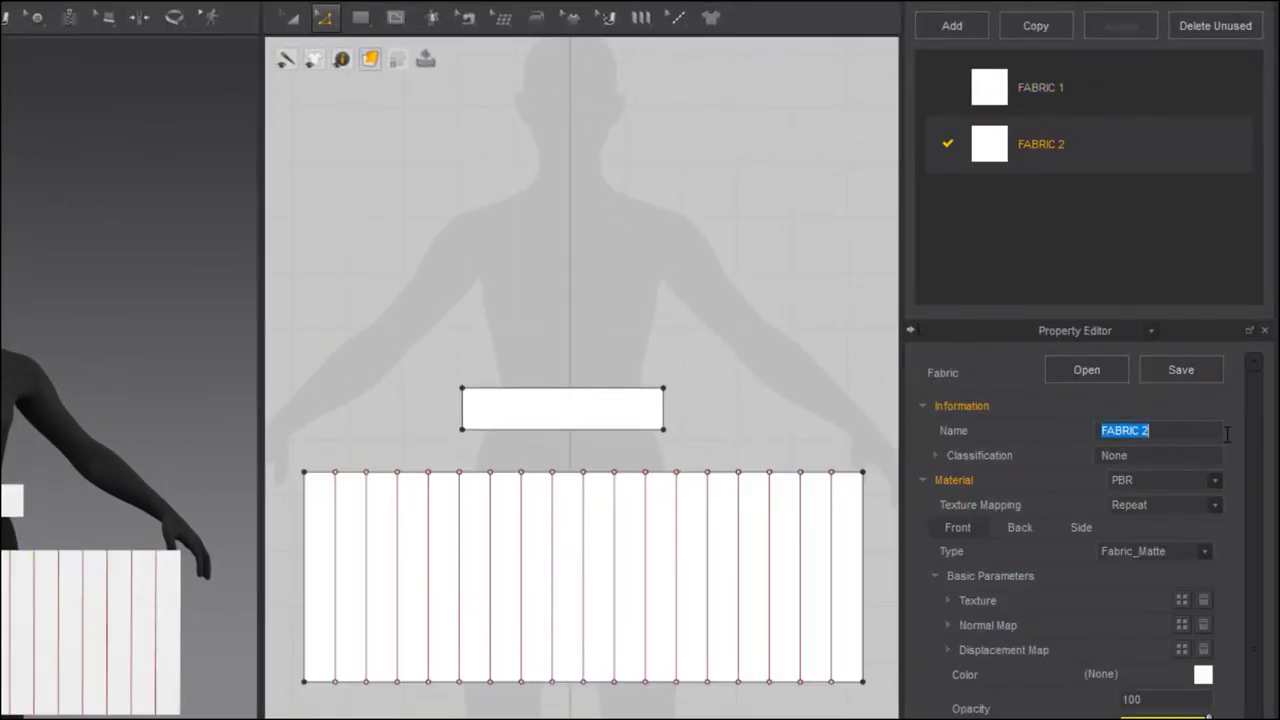
type("knife_pleat")
key("Return")
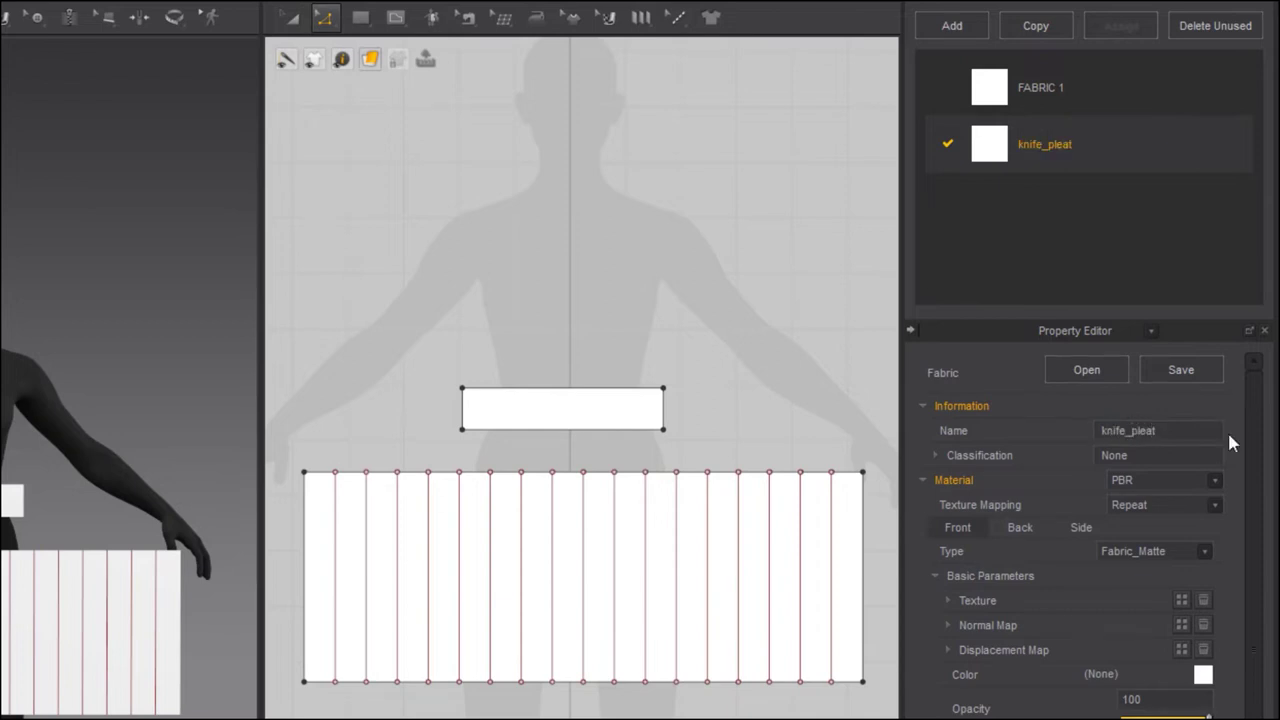
left_click(1203, 675)
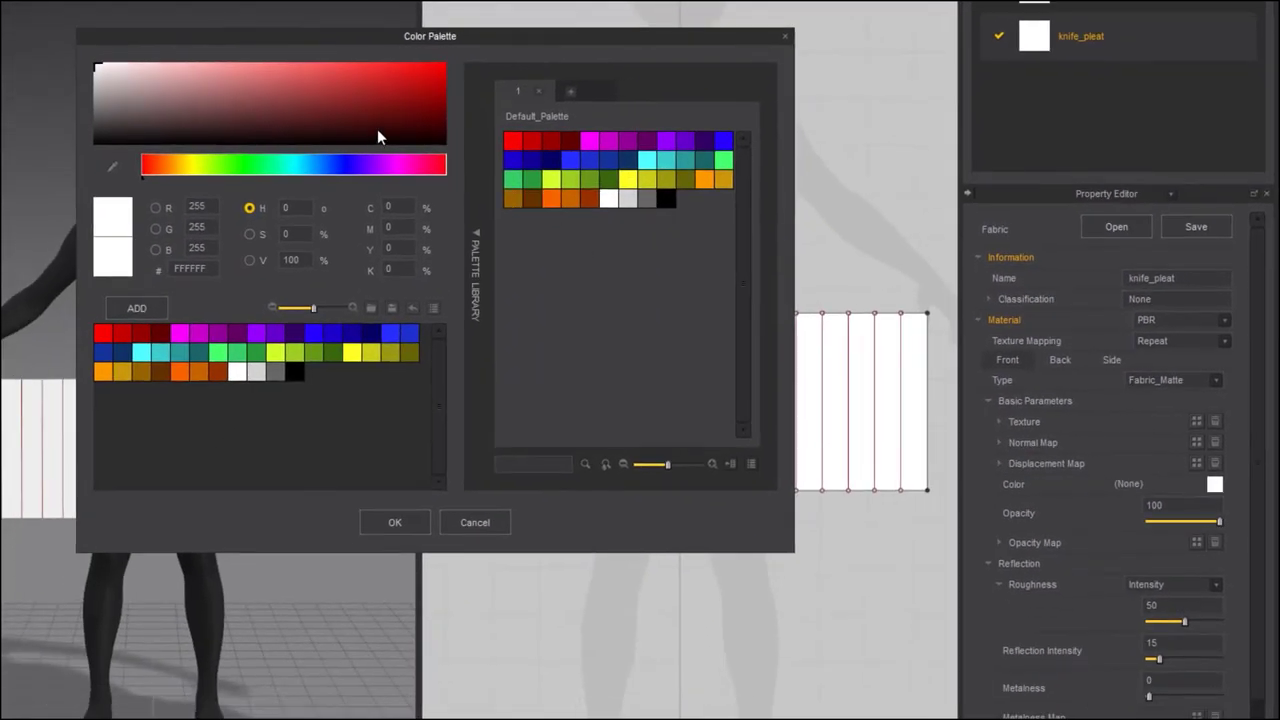
left_click_drag(378, 125, 404, 108)
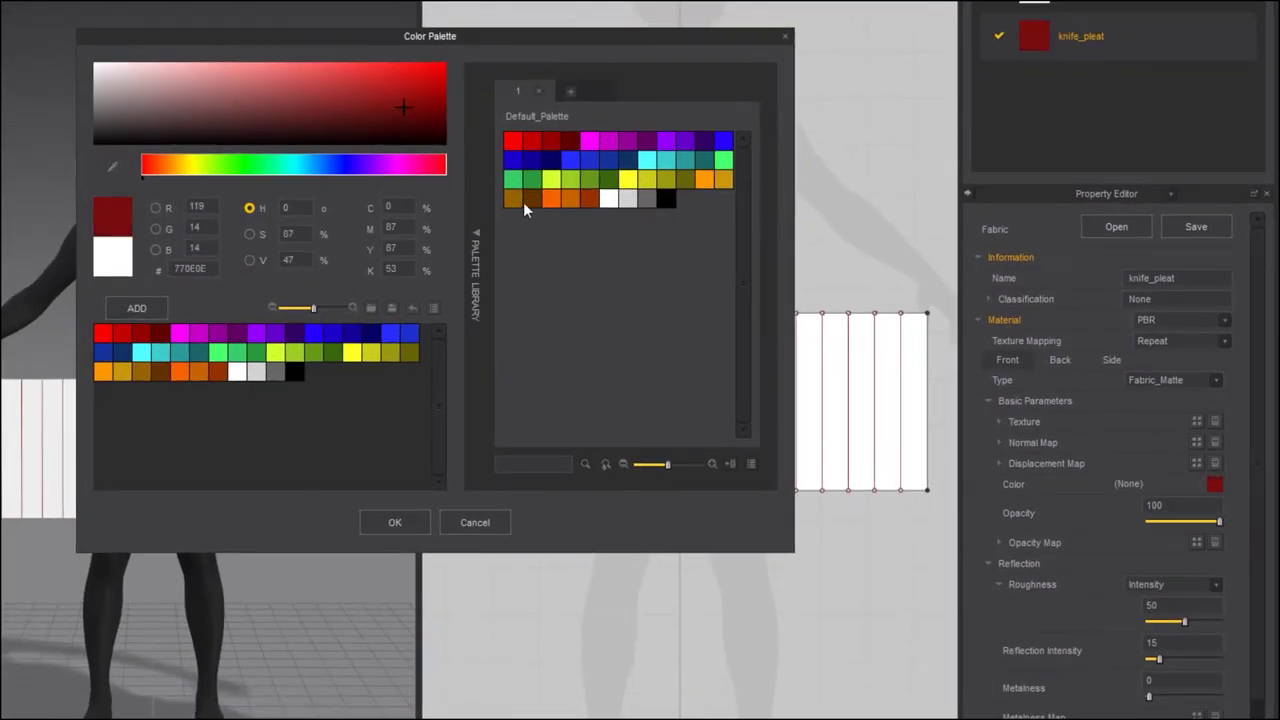
left_click(531, 140)
left_click(550, 140)
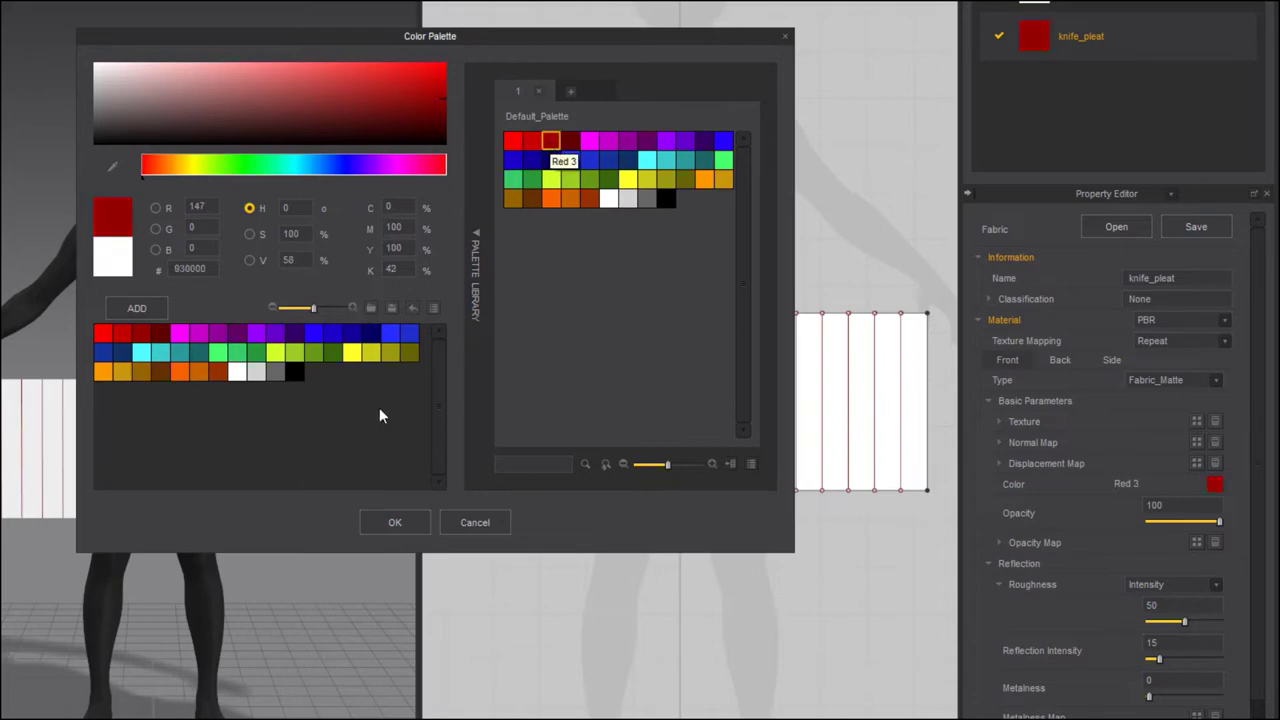
left_click(394, 523)
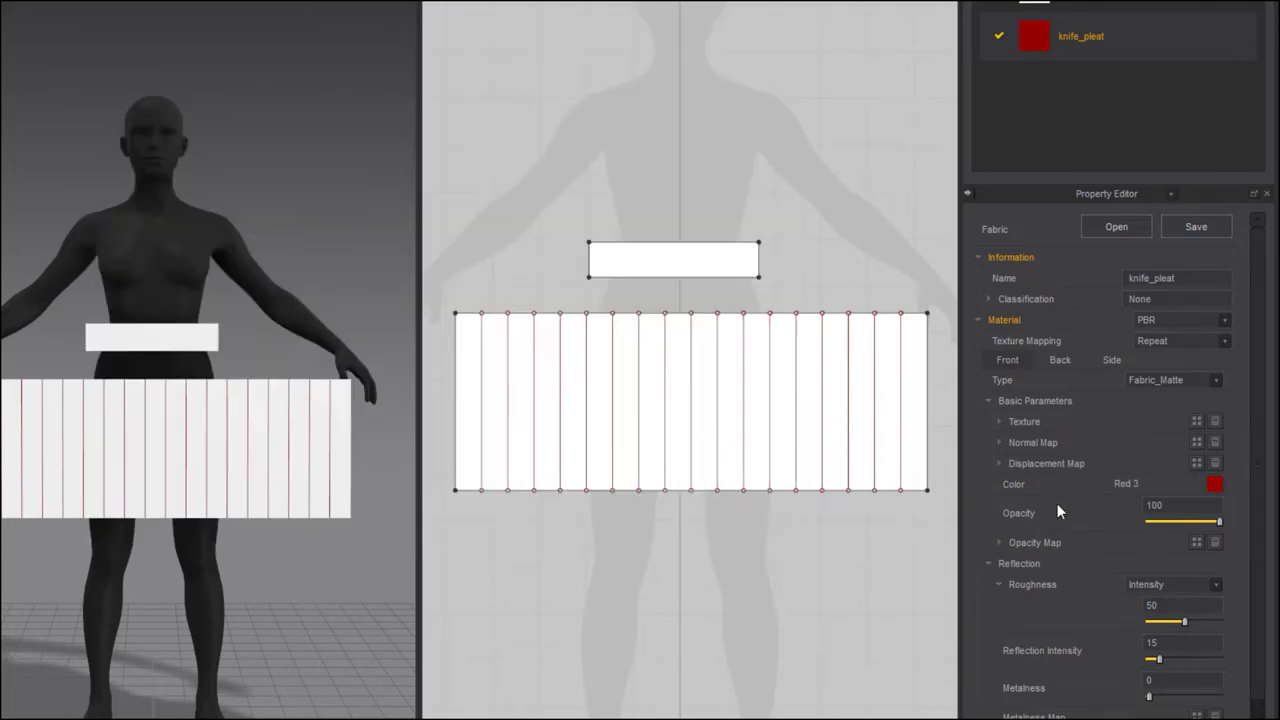
- Set the knife_pleat fabric's Physical Property Density to 60
scroll(1058, 512, "down", 1)
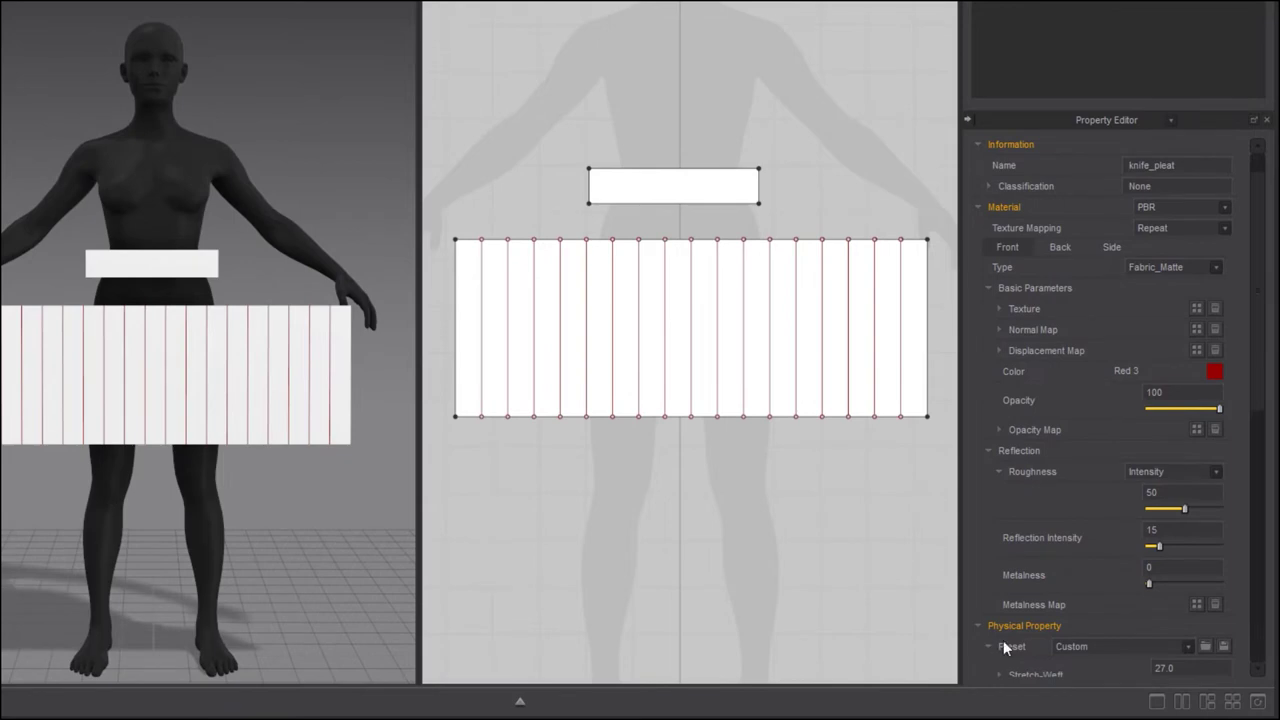
scroll(1003, 641, "down", 10)
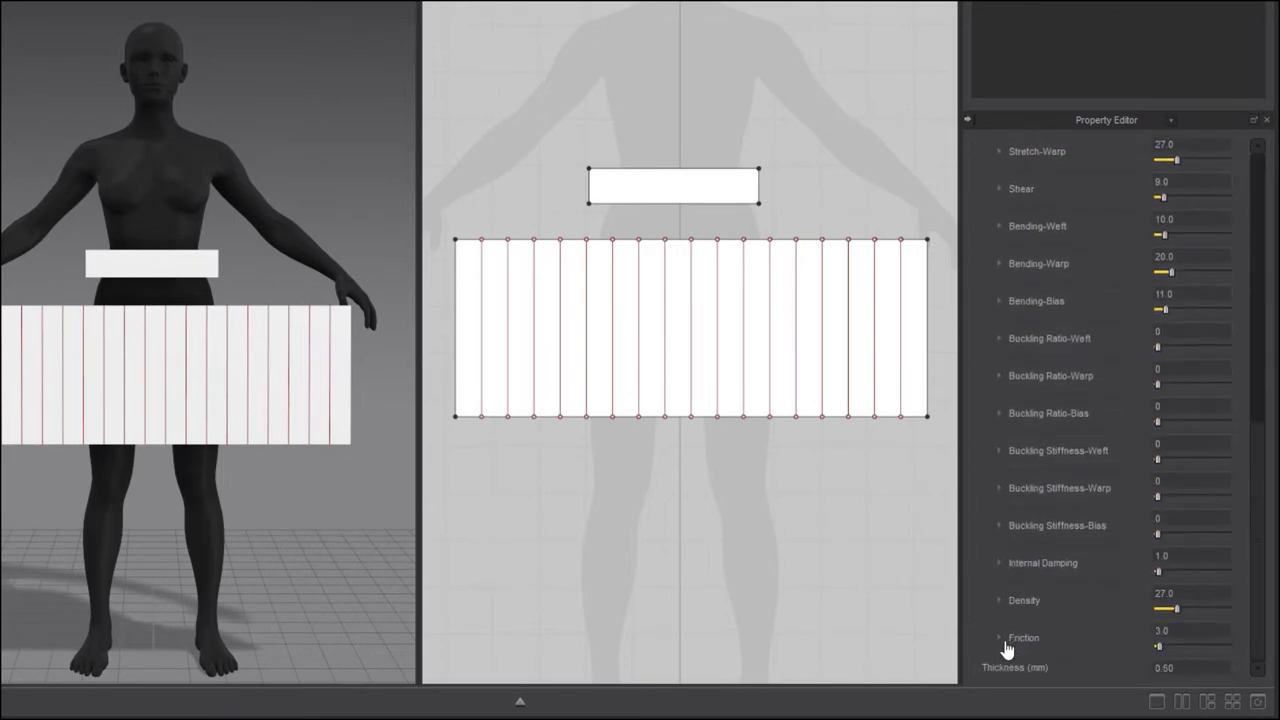
double_click(1162, 593)
type("80")
key("Return")
type("60")
key("Return")
scroll(1050, 478, "up", 10)
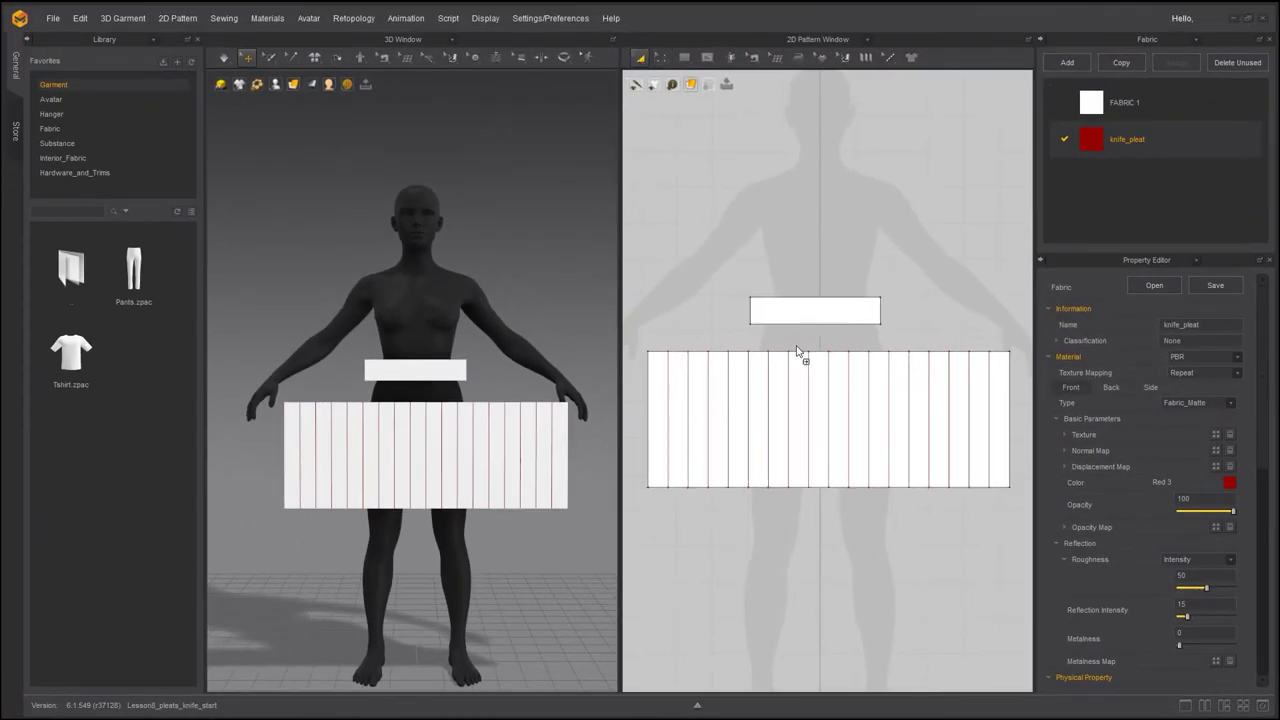
- Apply knife_pleat to the pleat panel and waistband, and set the panel's Particle Distance to 10.0
left_click_drag(797, 352, 800, 390)
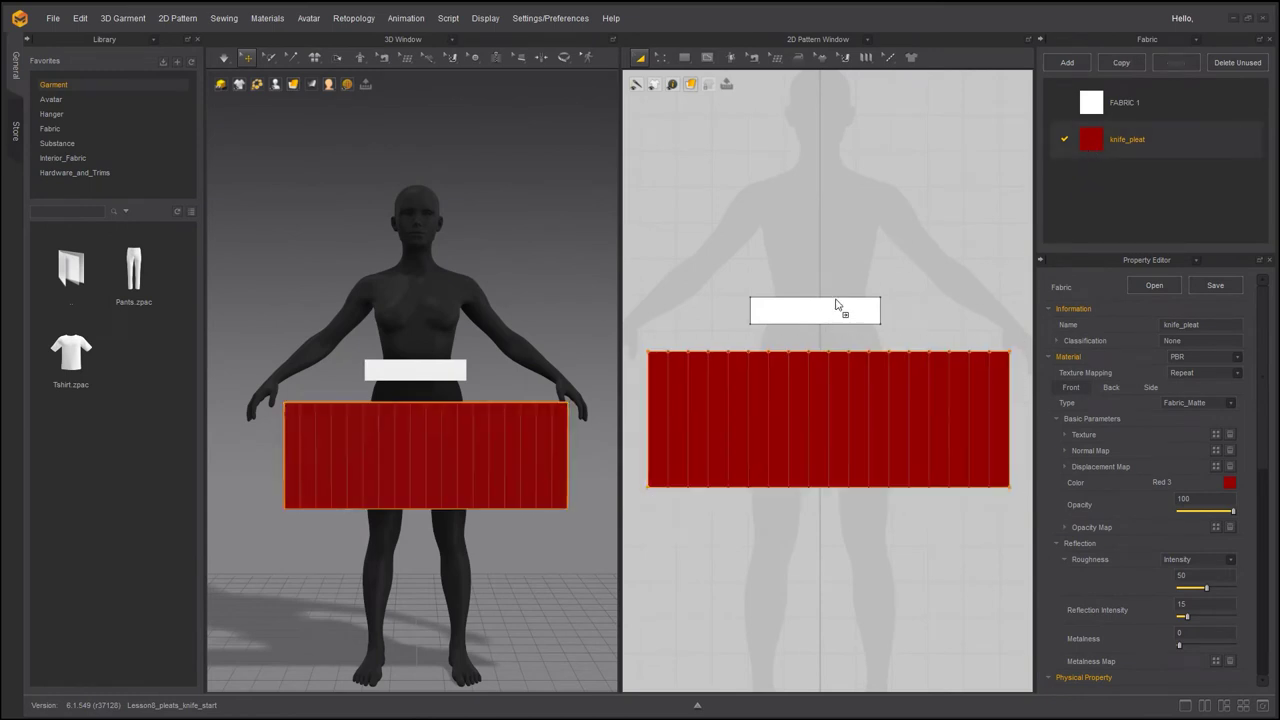
left_click_drag(837, 305, 835, 309)
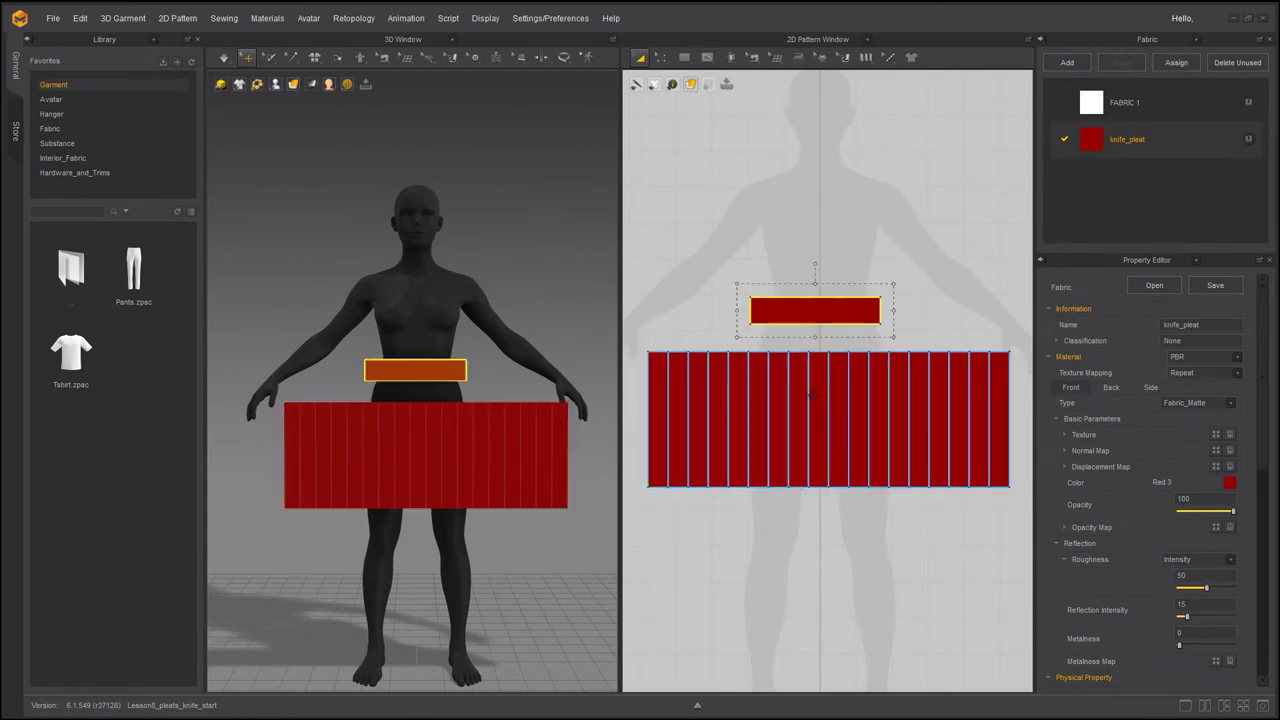
left_click(828, 405)
double_click(1190, 471)
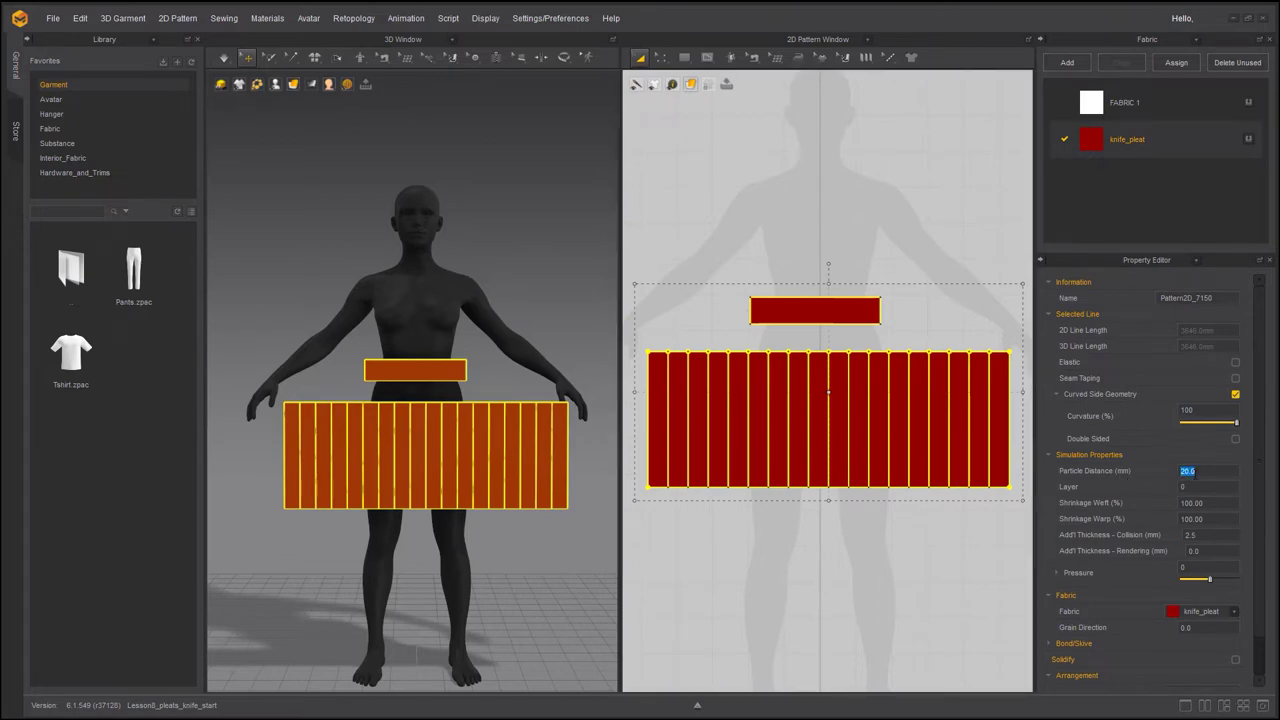
type("10.0")
- Tear off the Pleats flyout (Pleats Fold, Pleats Sewing) into a floating panel in the 2D window
left_click(555, 281)
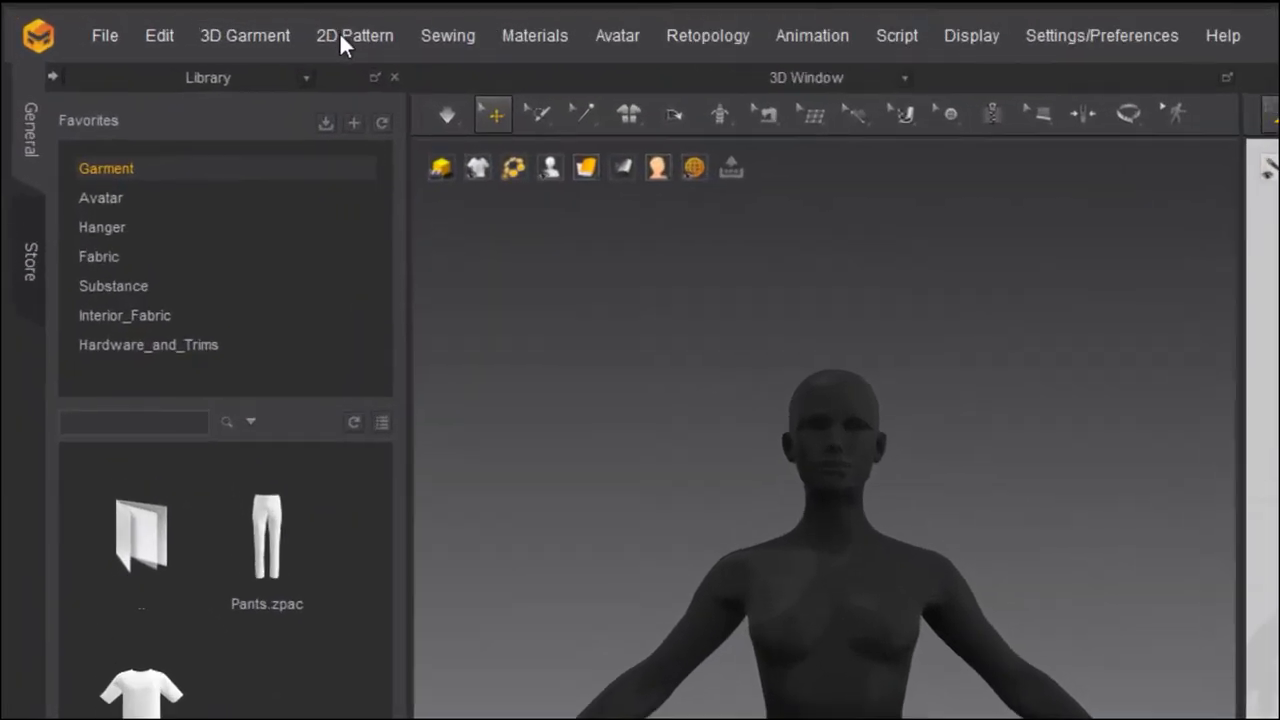
left_click(171, 20)
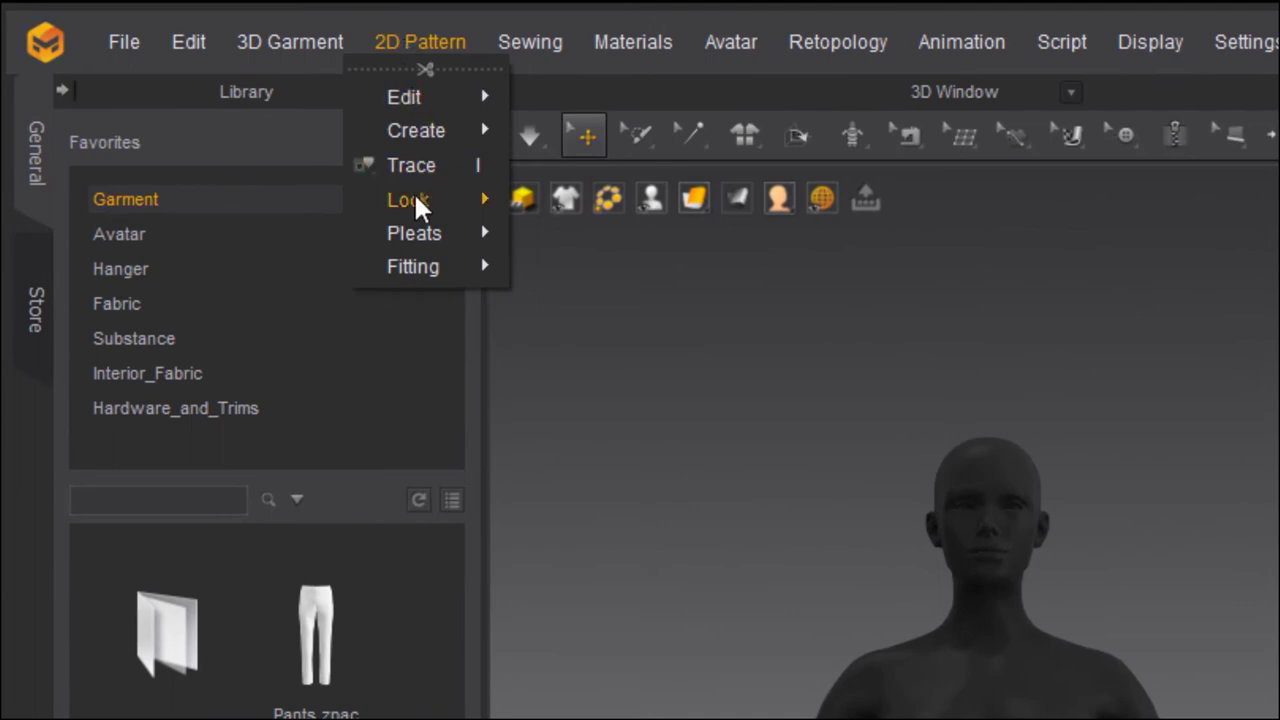
mouse_move(426, 234)
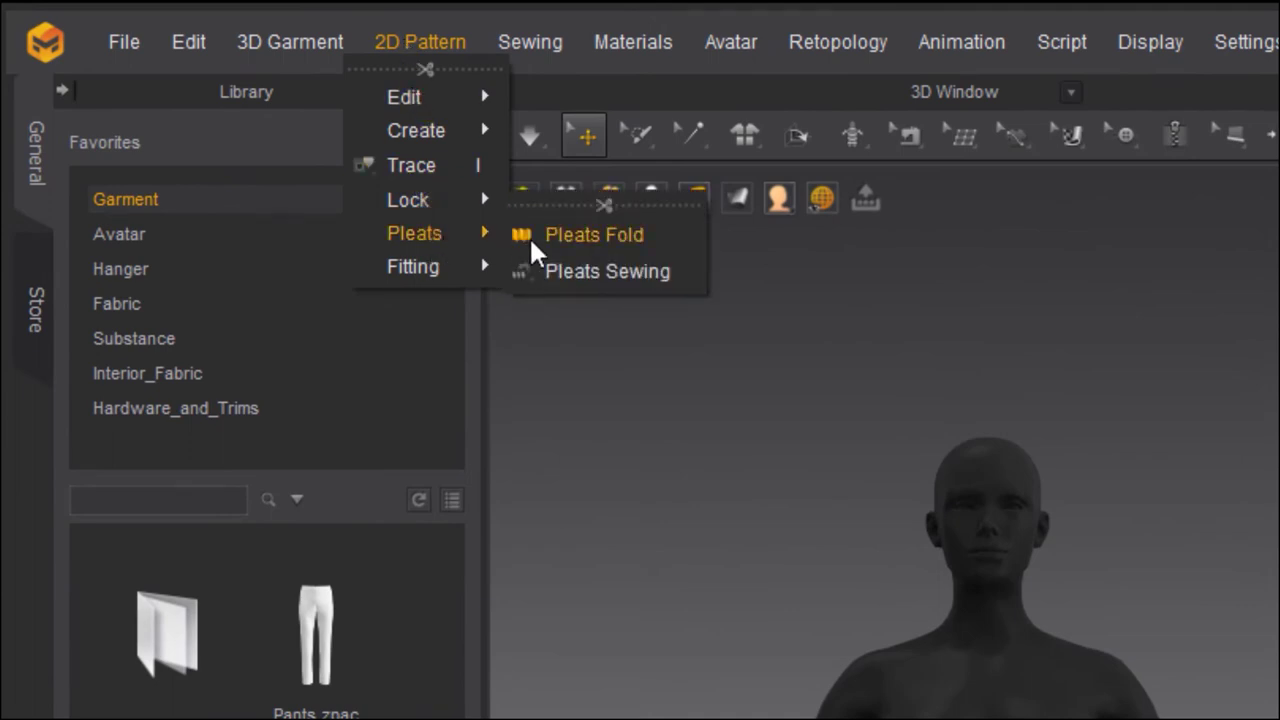
left_click(578, 283)
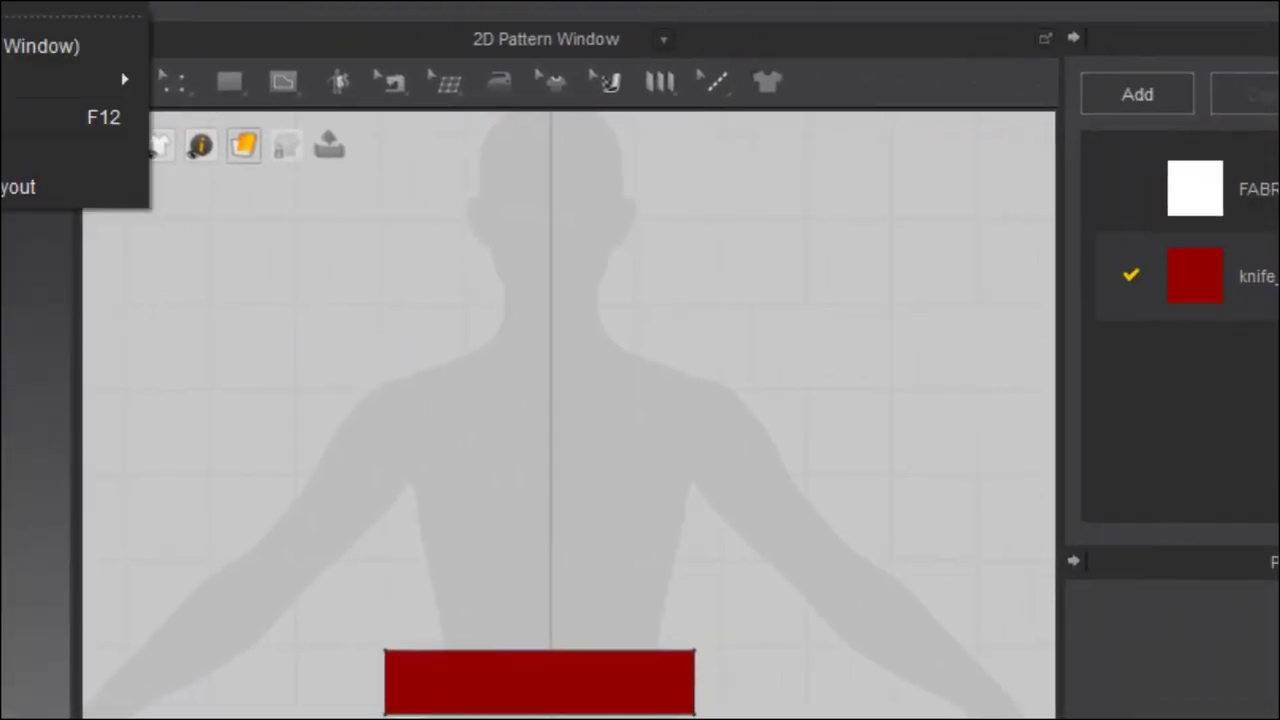
left_click(863, 82)
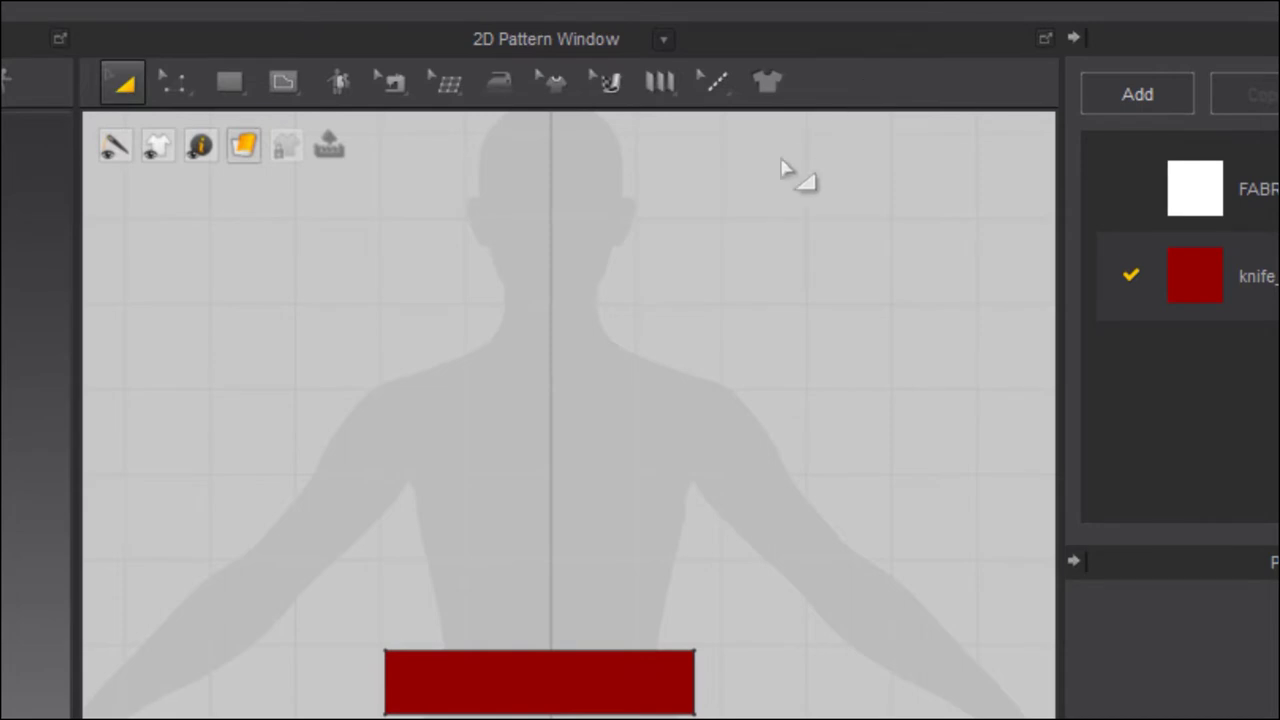
left_click(659, 84)
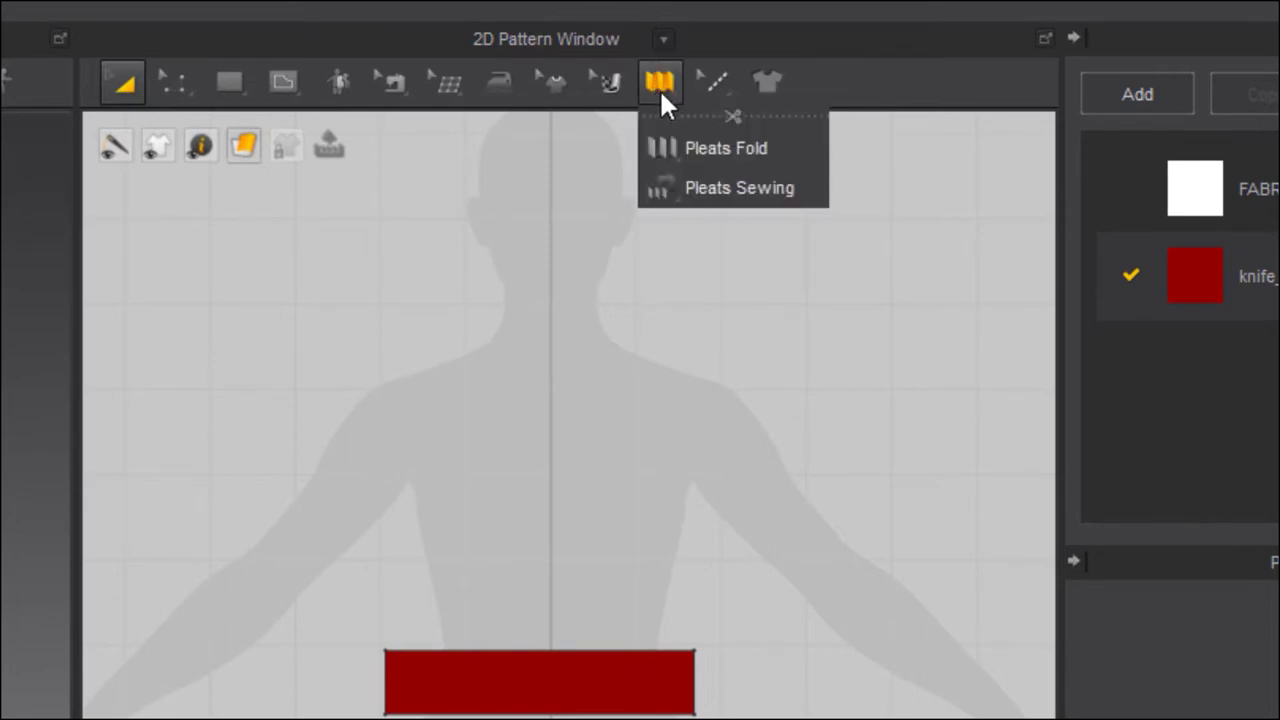
left_click(683, 117)
left_click_drag(717, 134, 894, 157)
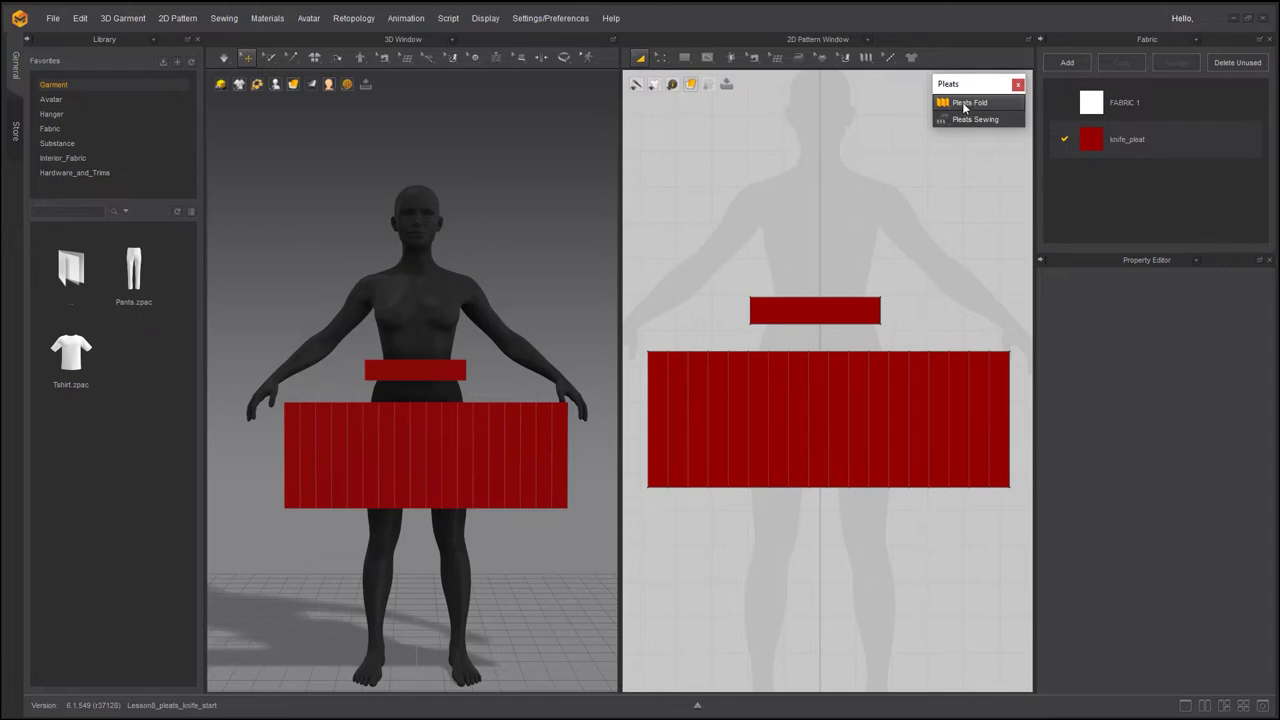
- Activate the Pleats Fold tool from the floating Pleats panel
left_click(964, 103)
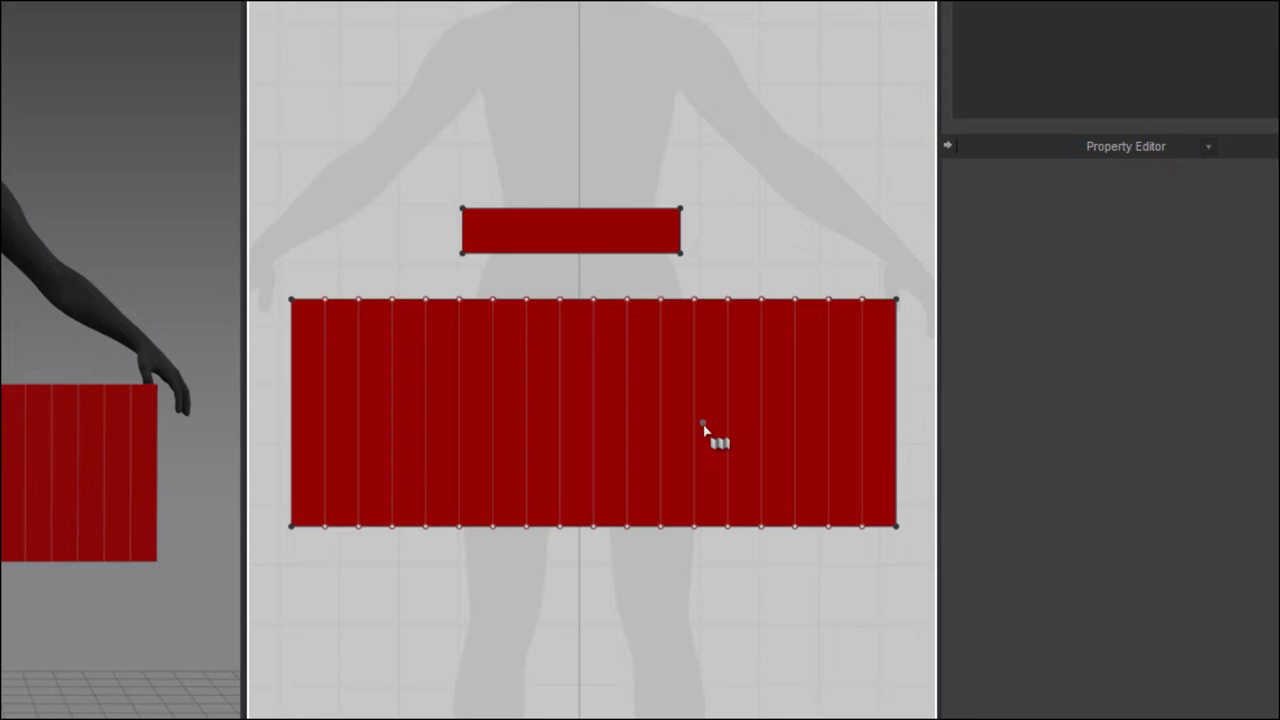
- Draw a pleat line across the red panel from its left edge to its right edge
left_click(307, 408)
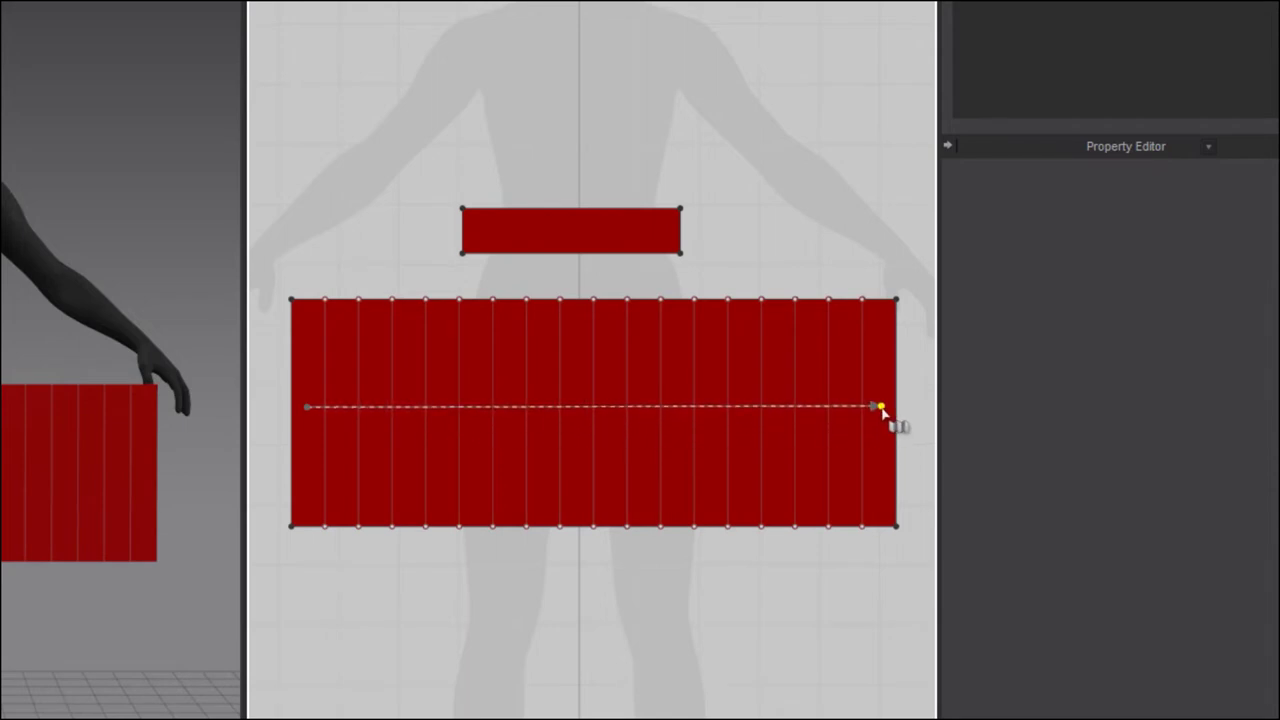
left_click(881, 407)
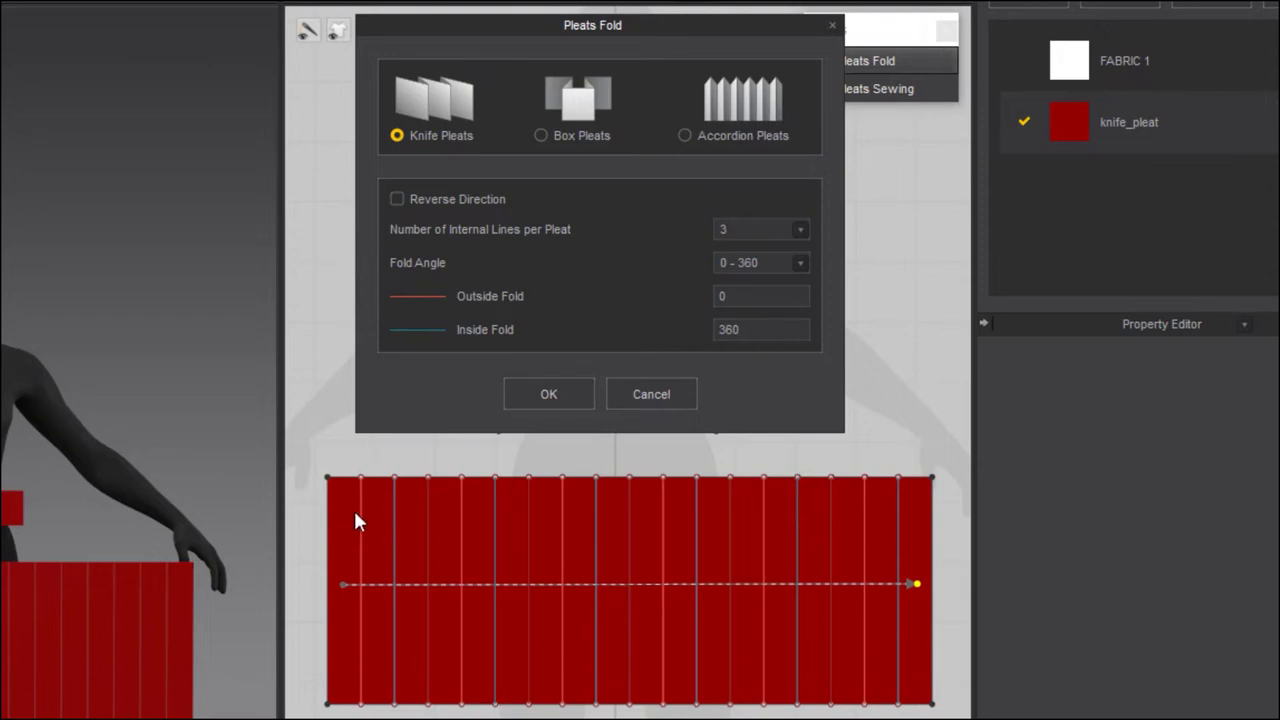
- Apply reversed knife pleats with 3 internal lines per pleat and a 360 - 0 fold angle
left_click(397, 200)
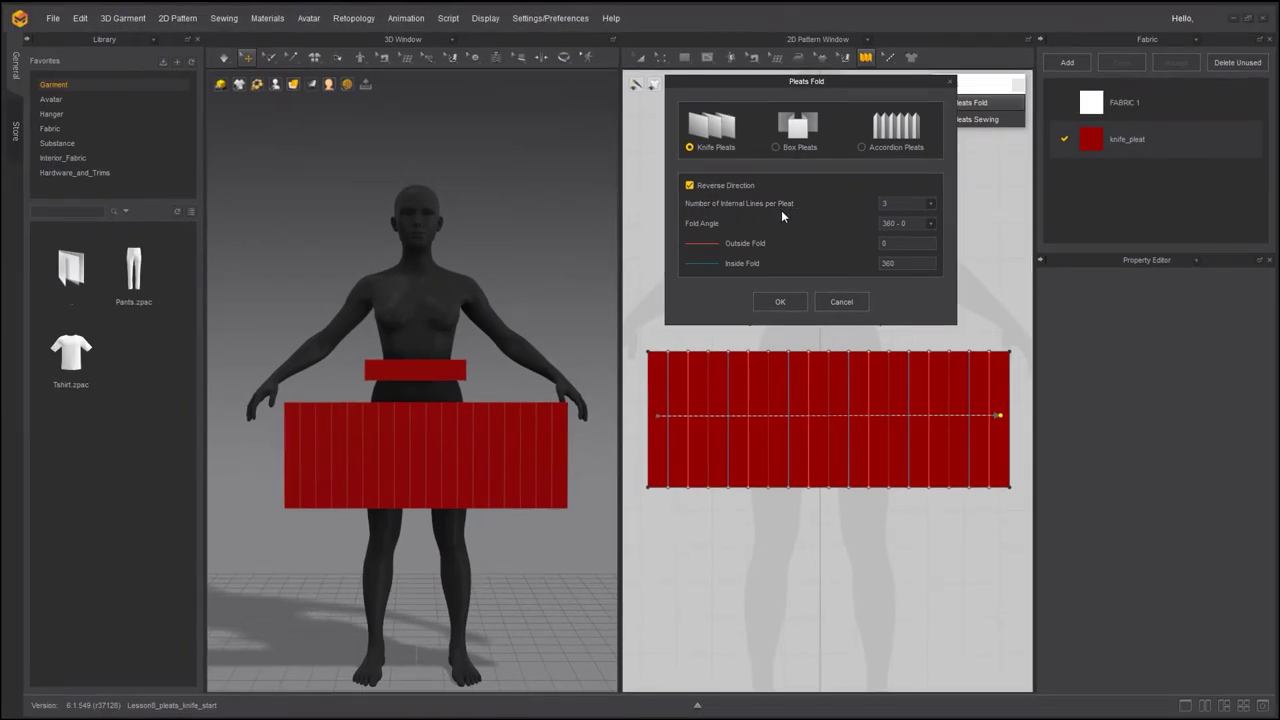
left_click(930, 205)
left_click(886, 225)
left_click(930, 223)
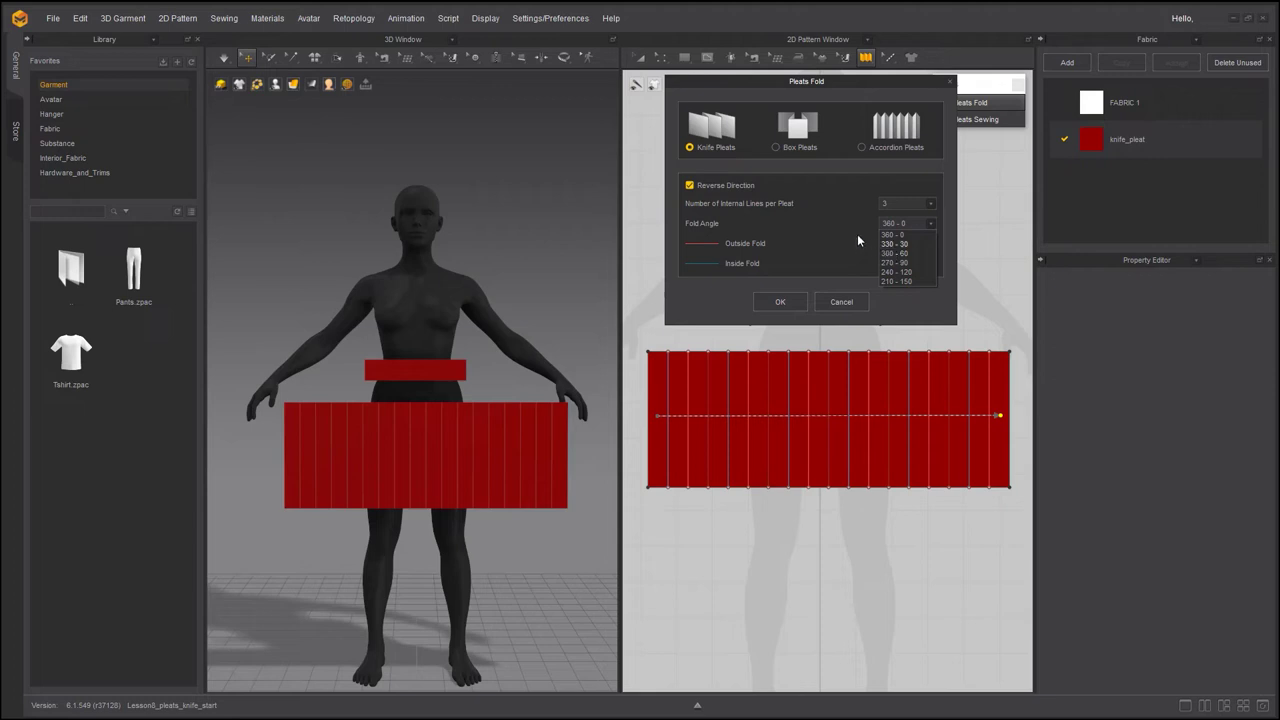
left_click(862, 232)
left_click(778, 303)
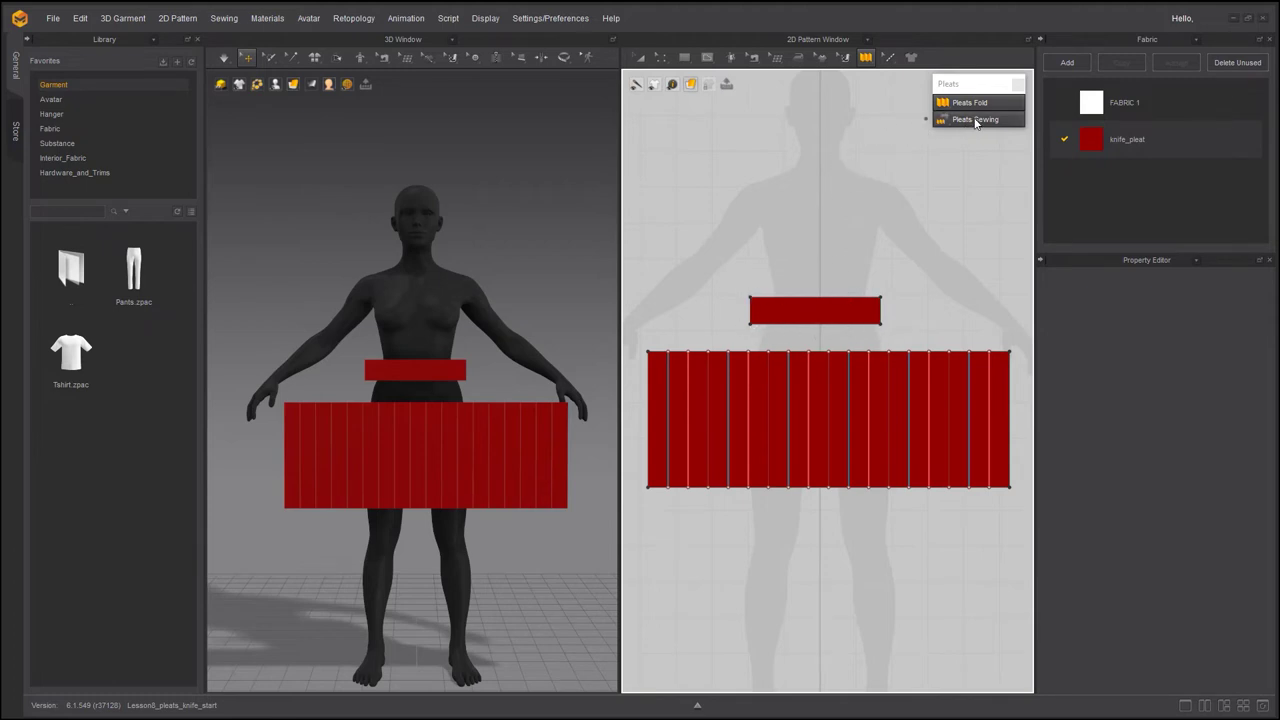
left_click(753, 57)
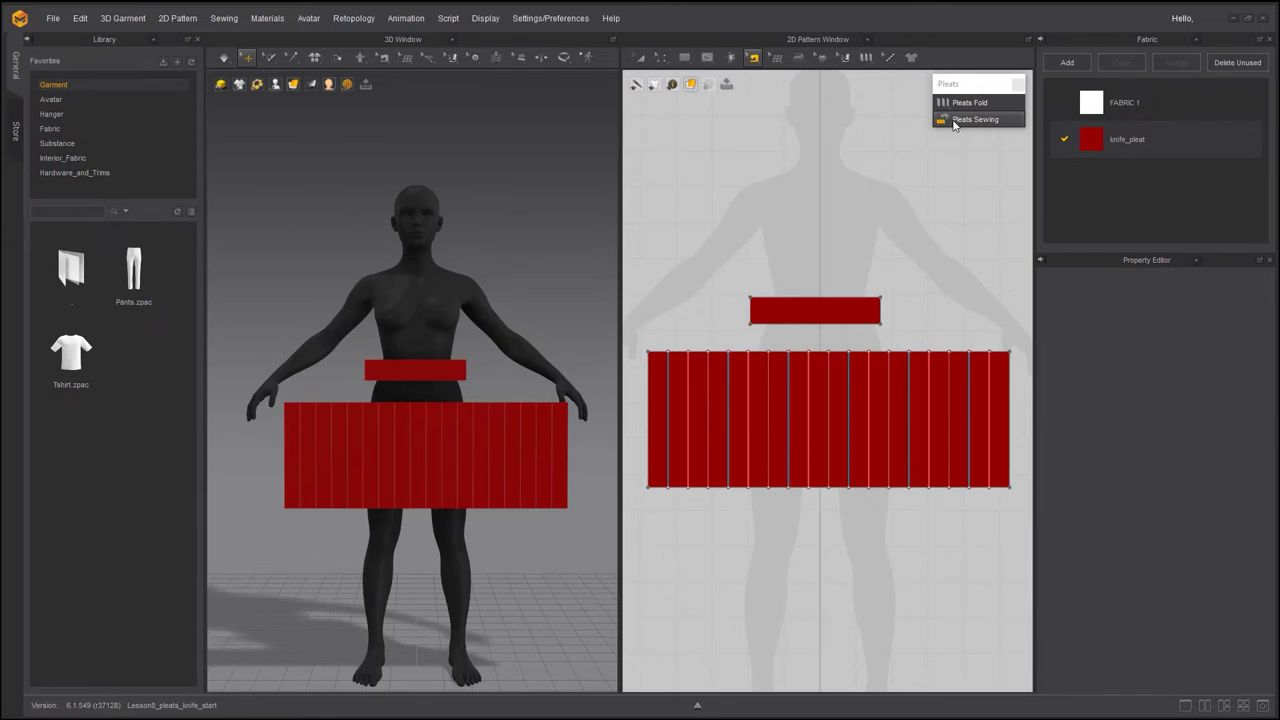
- Pleat-sew the waistband's bottom edge to the pleated panel's top edge with Pleats Sewing
left_click(954, 120)
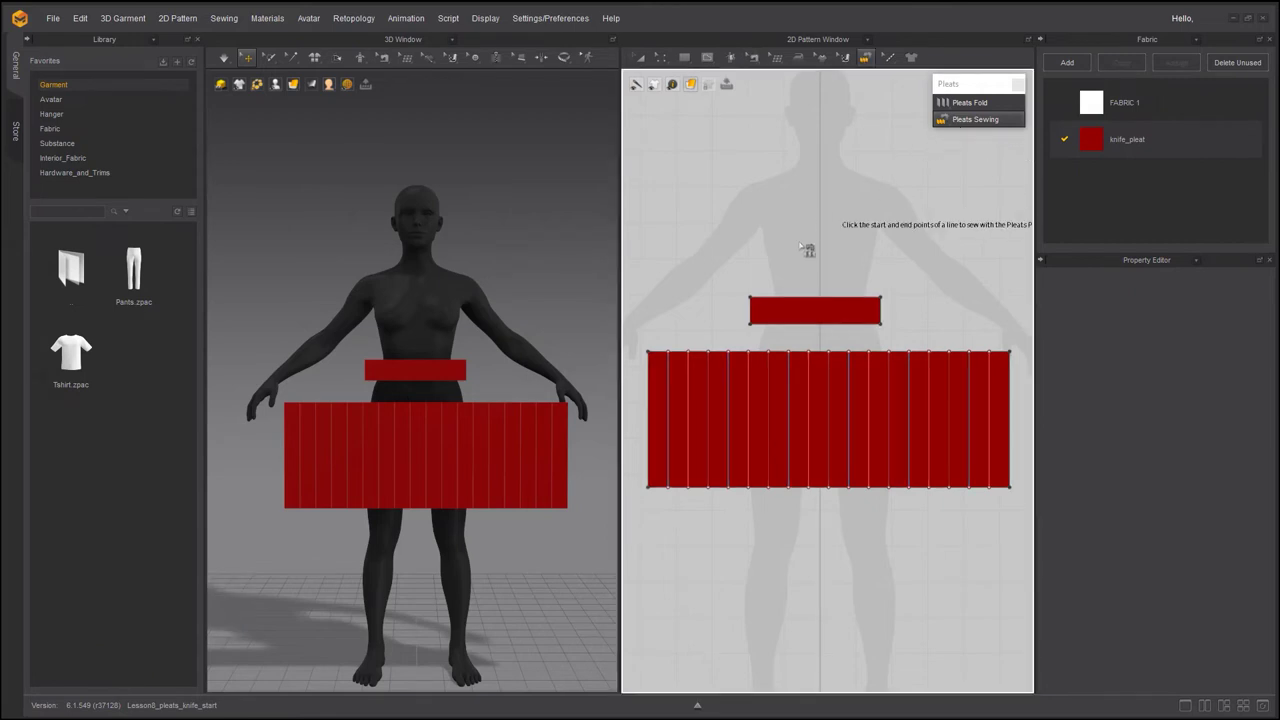
left_click(750, 324)
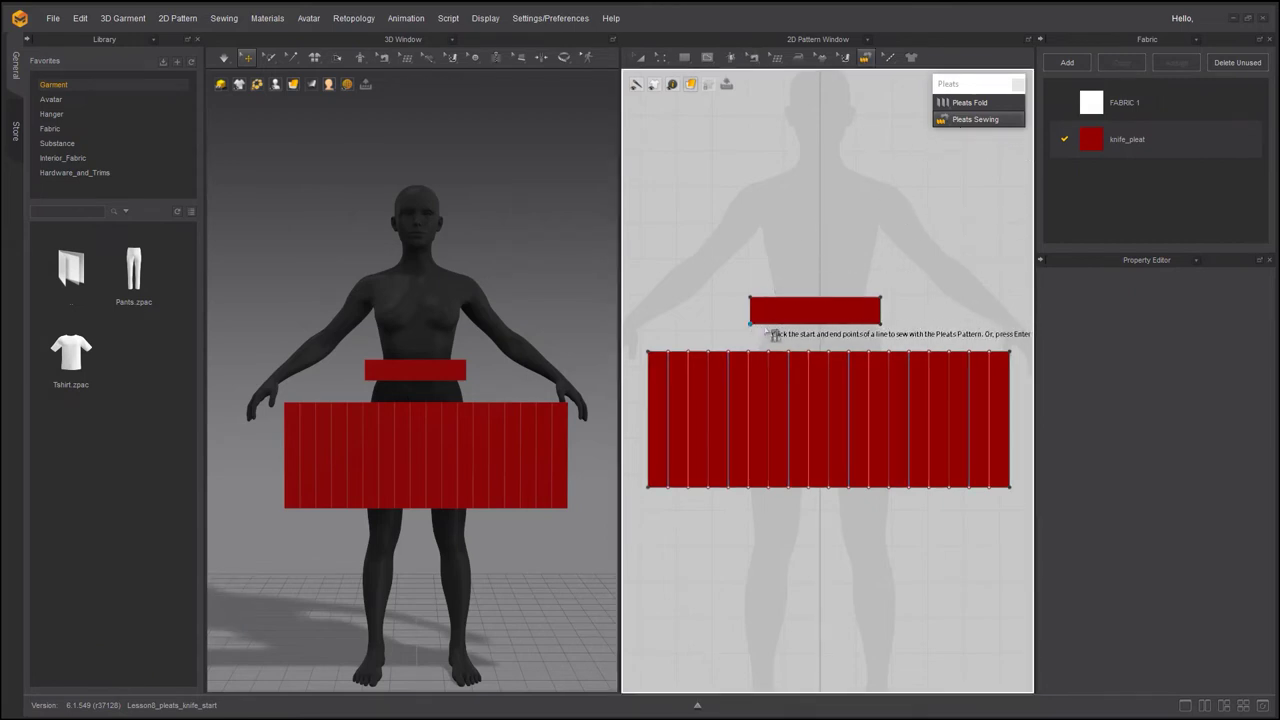
left_click(880, 324)
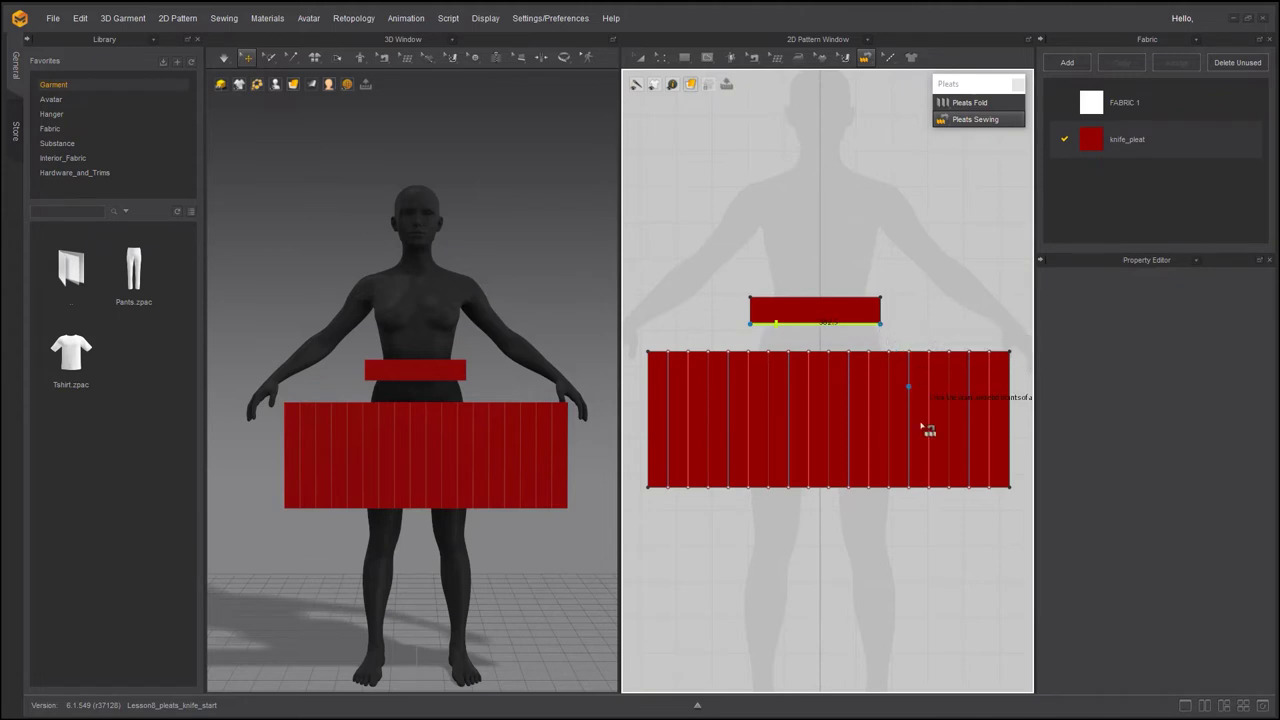
left_click(649, 353)
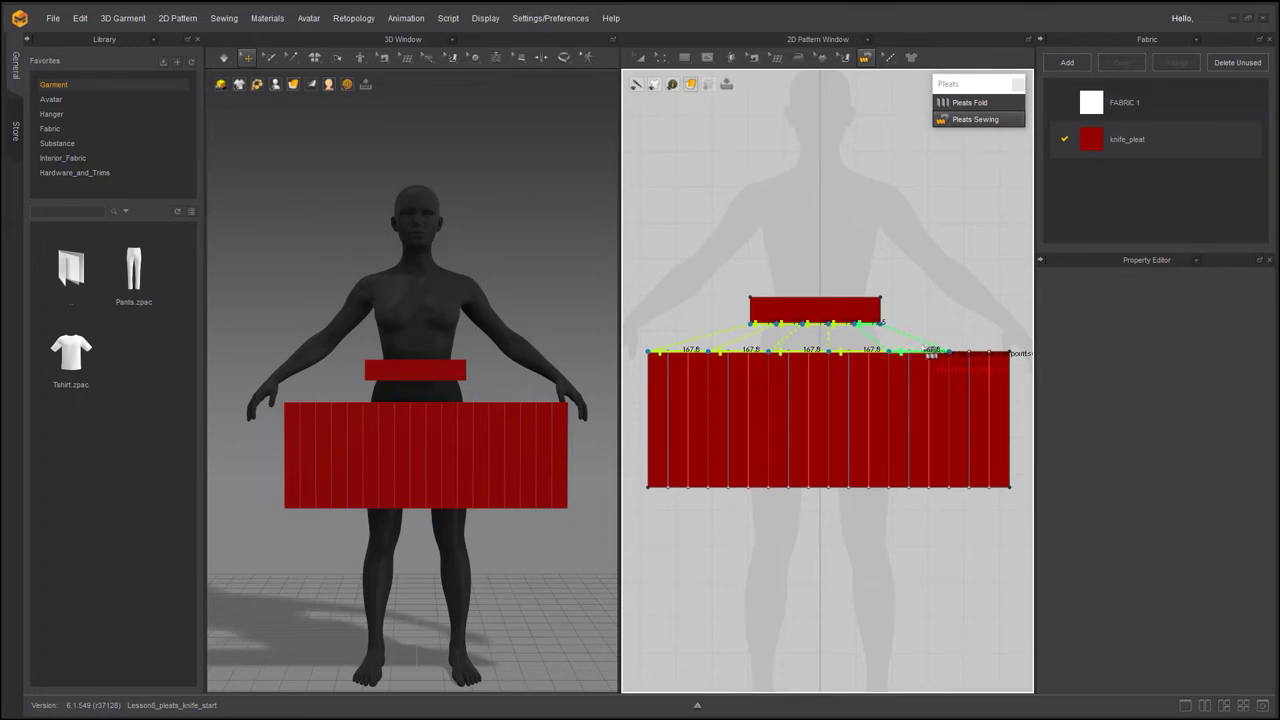
left_click(1018, 358)
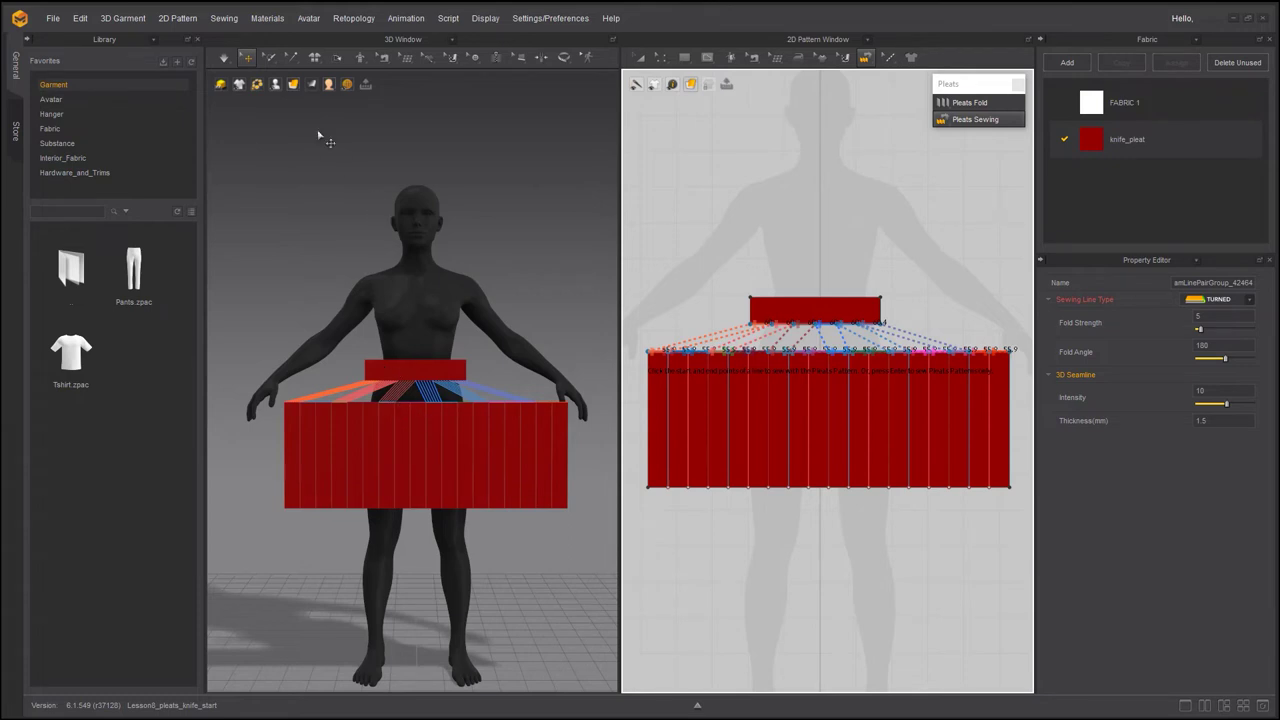
- Freeze the waistband piece from its context menu in the 3D window
left_click(388, 376)
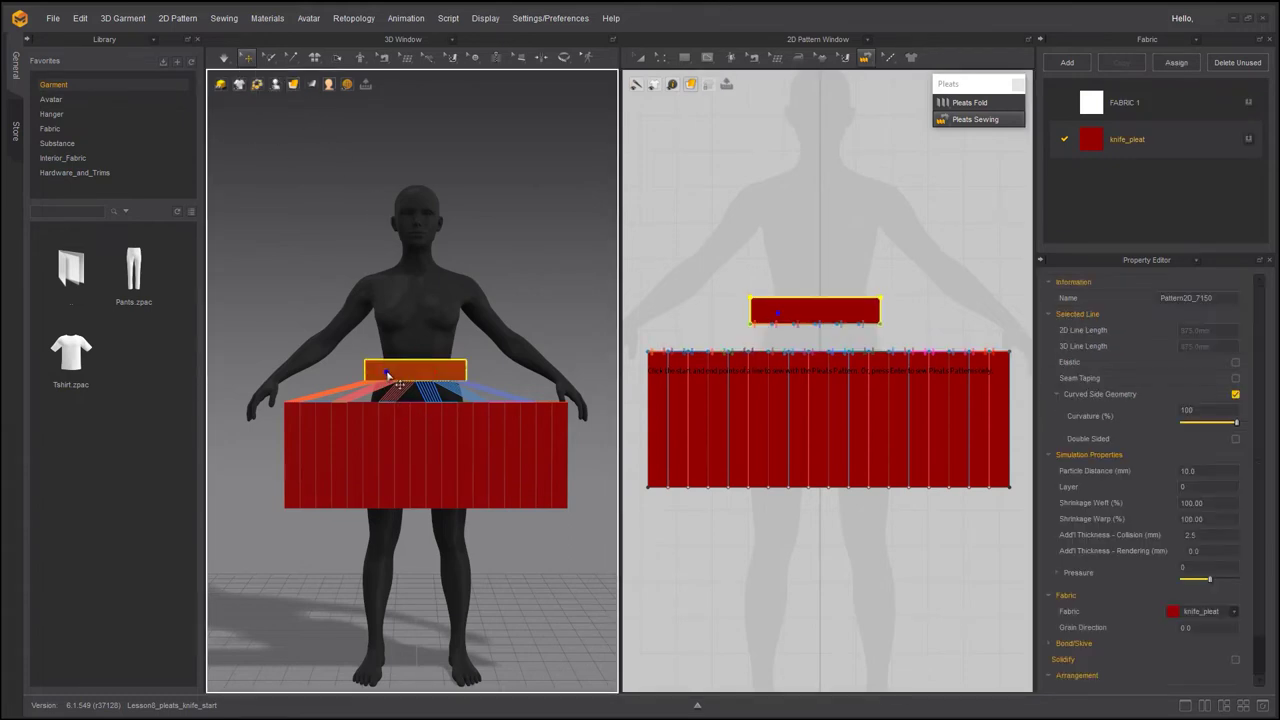
right_click(388, 376)
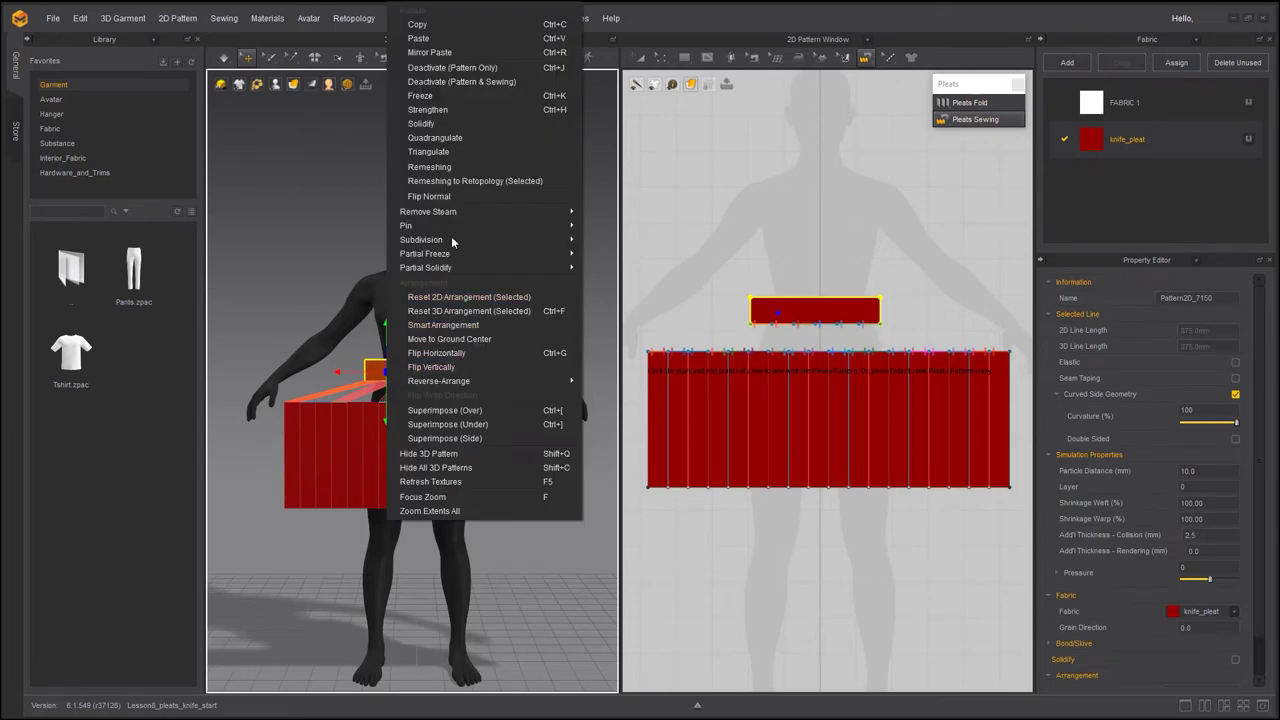
left_click(423, 97)
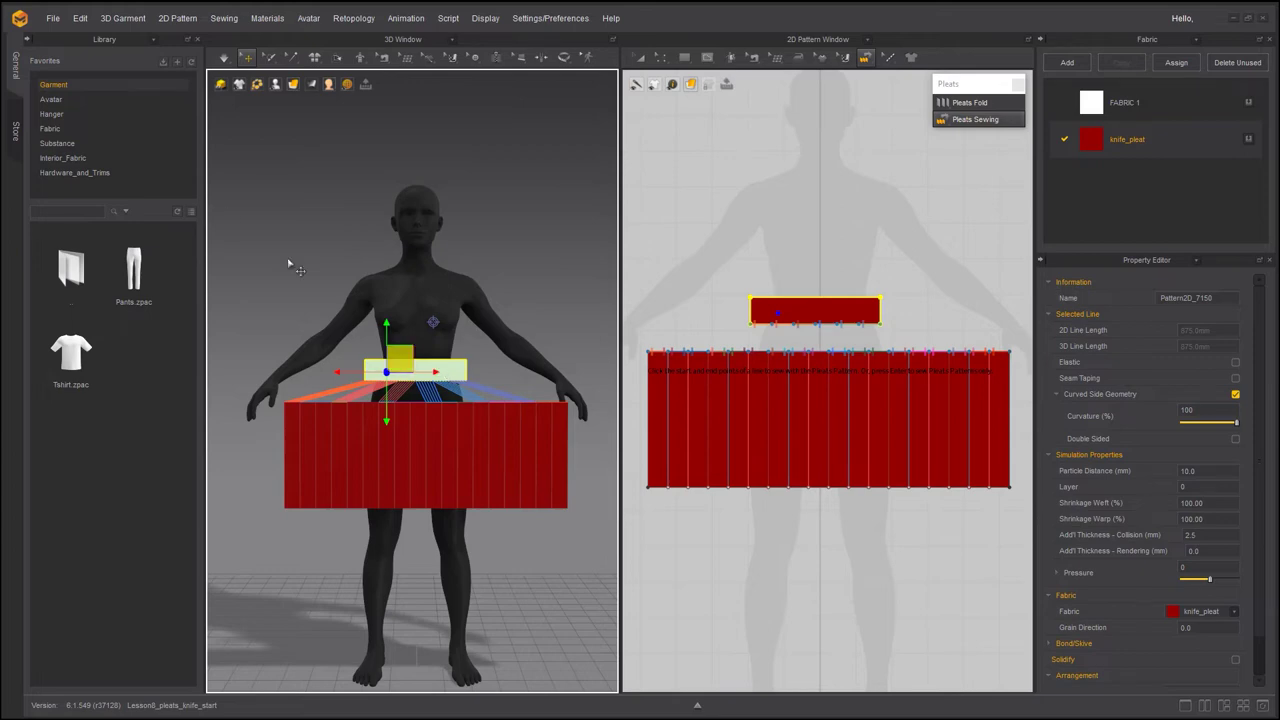
left_click(52, 18)
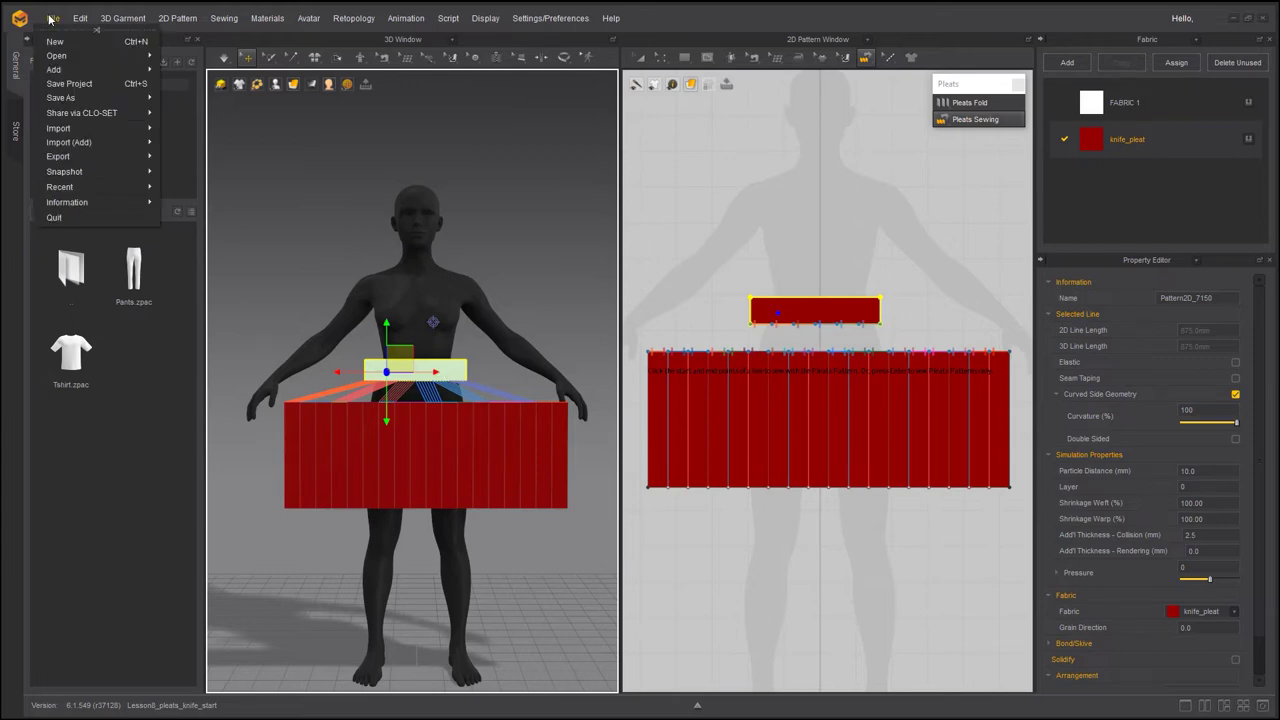
- Save the project and simulate so the skirt drapes into knife pleats
left_click(68, 85)
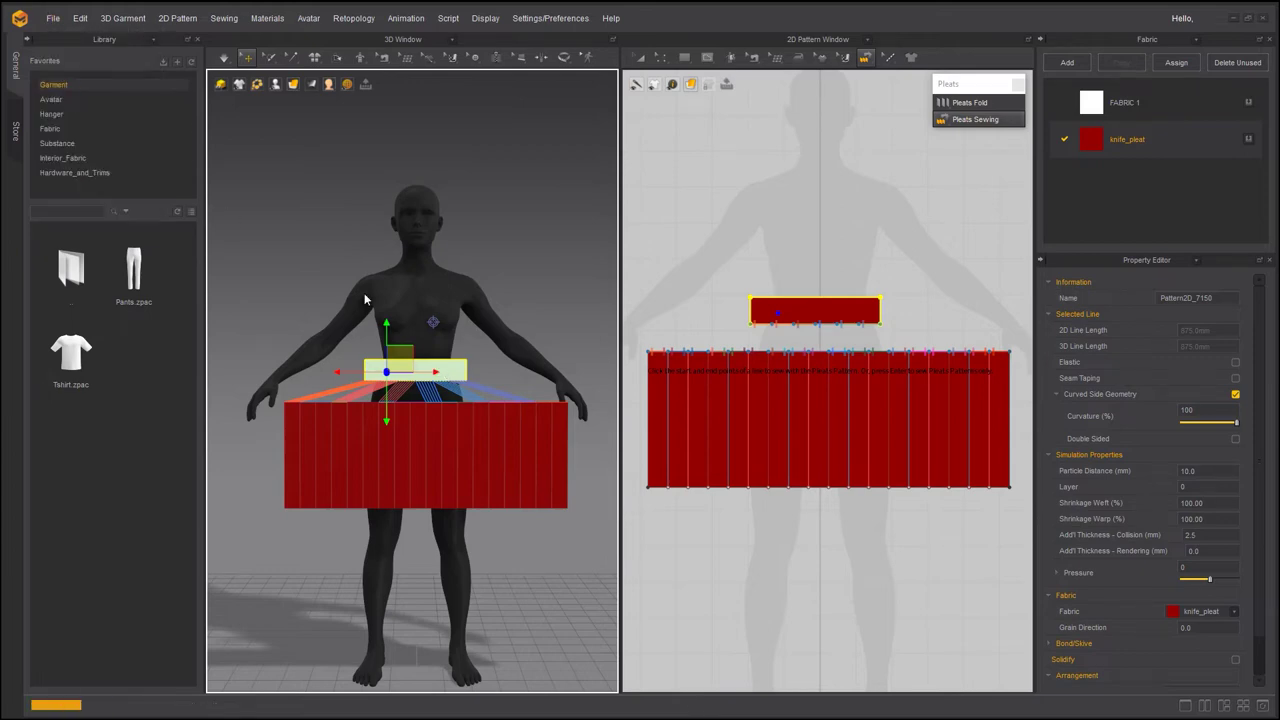
left_click(223, 57)
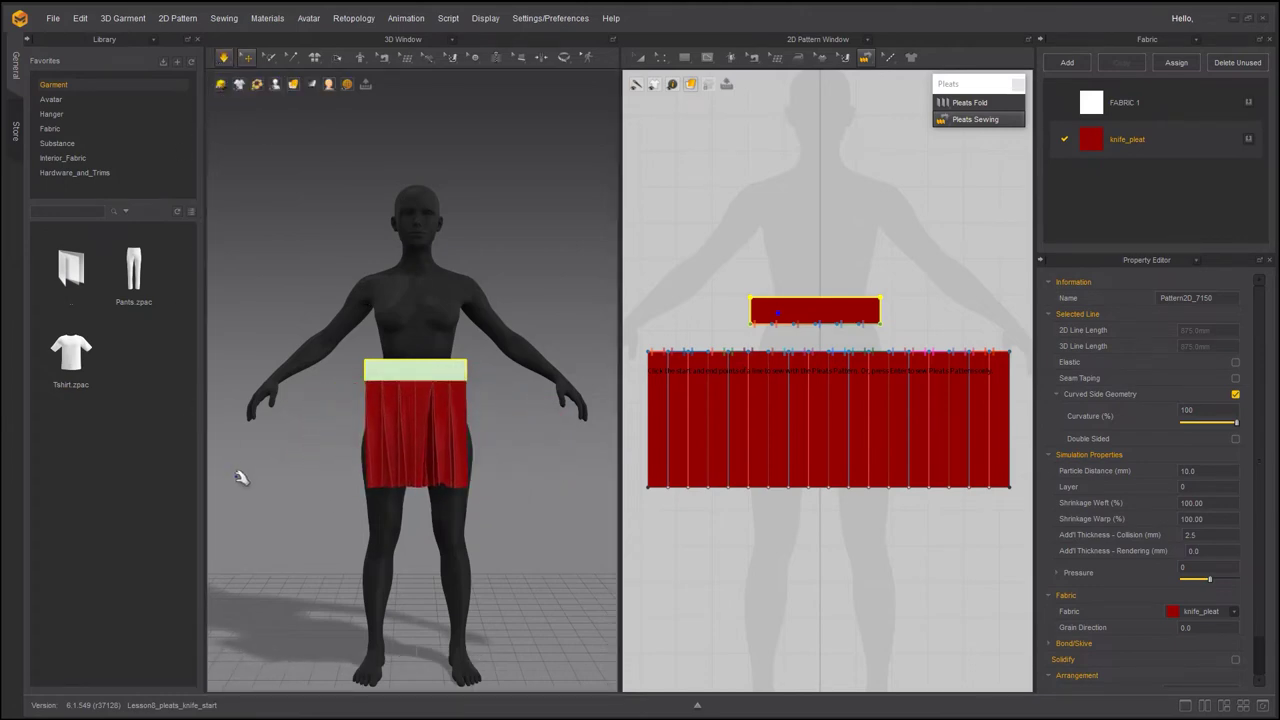
scroll(273, 511, "up", 6)
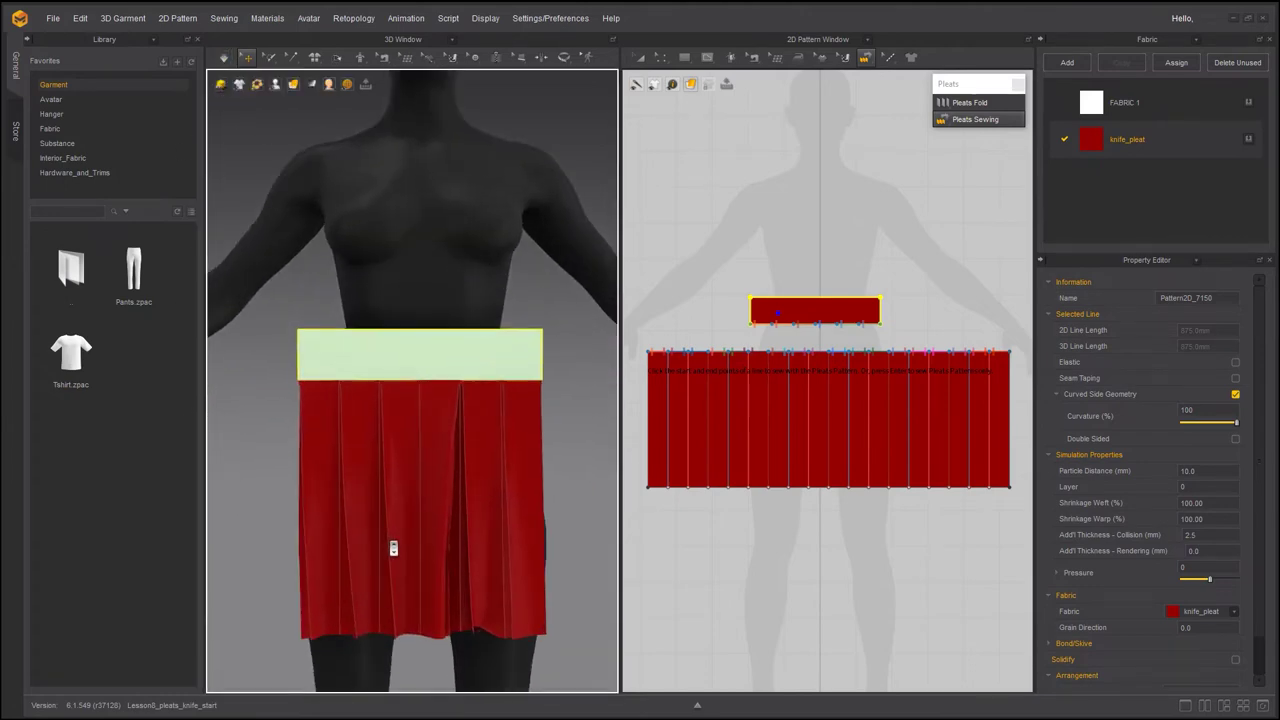
key("space")
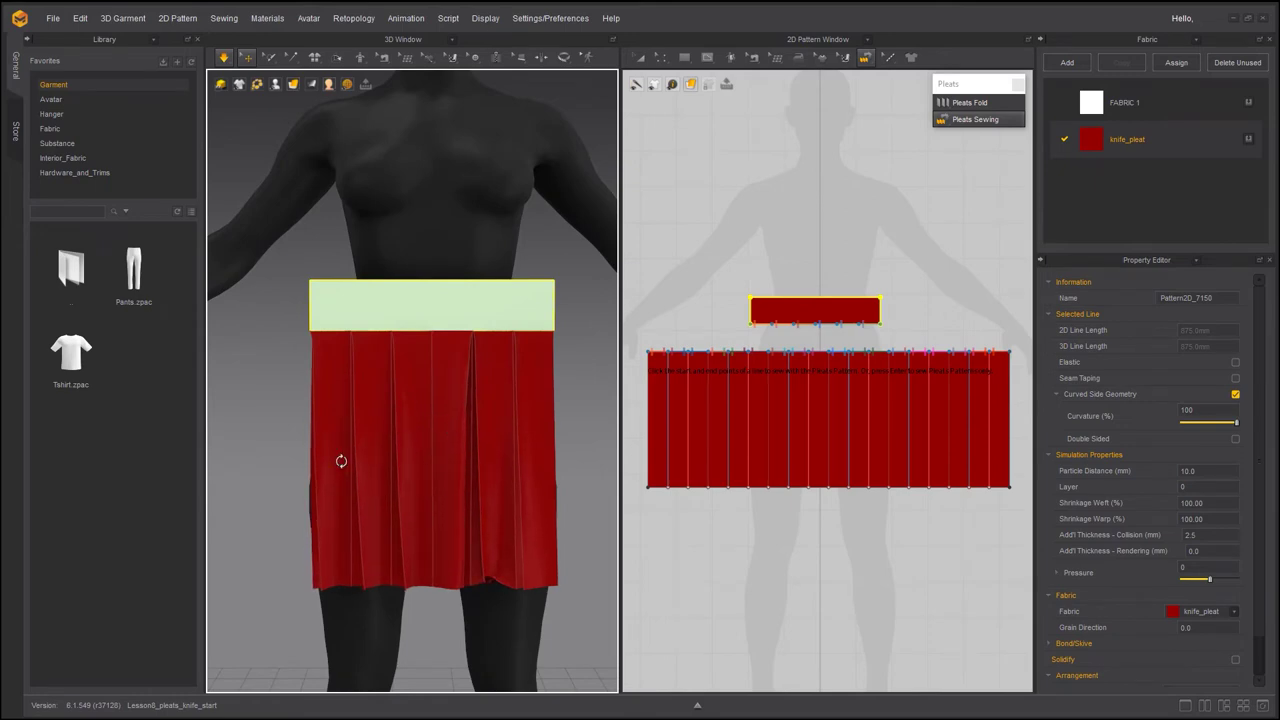
right_click_drag(340, 457, 345, 368)
key("space")
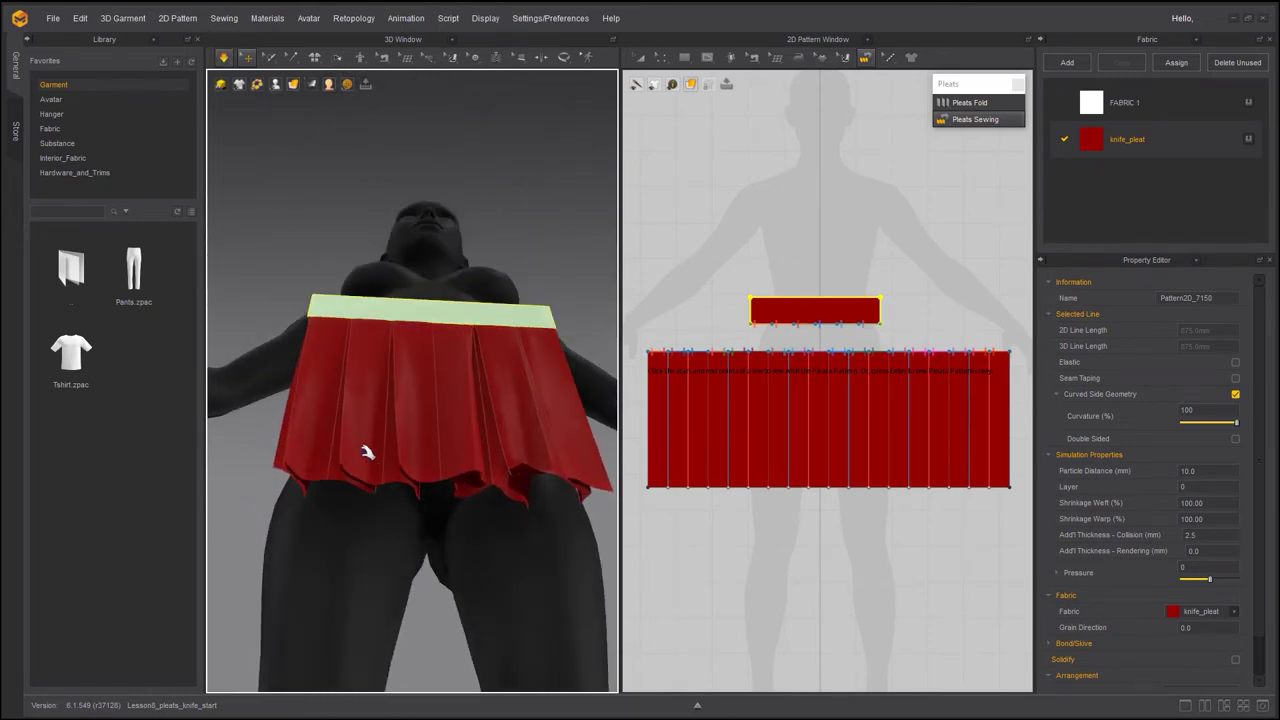
right_click_drag(366, 449, 296, 528)
- Inspect the pleated skirt from the front and the avatar's left side
left_click(457, 595)
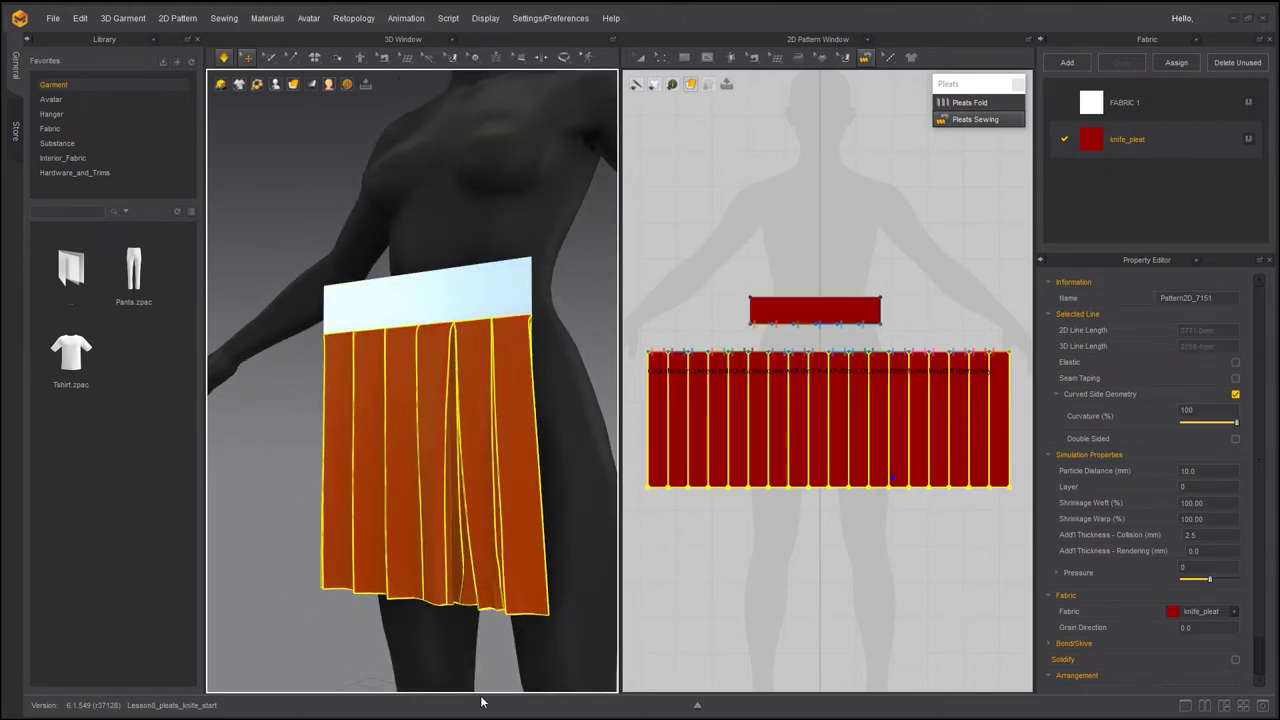
key("2")
mouse_move(424, 640)
right_mouse_down()
mouse_move(370, 510)
mouse_move(399, 643)
right_mouse_up()
left_click(583, 560)
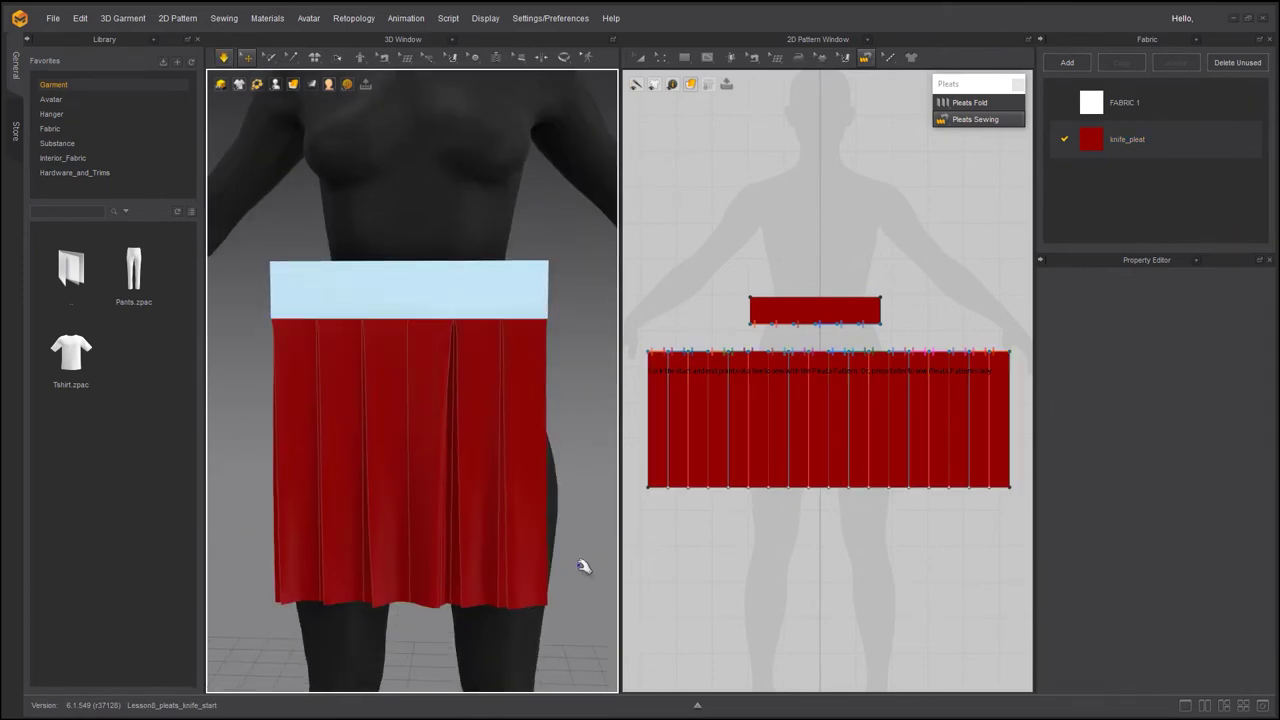
scroll(517, 500, "down", 3)
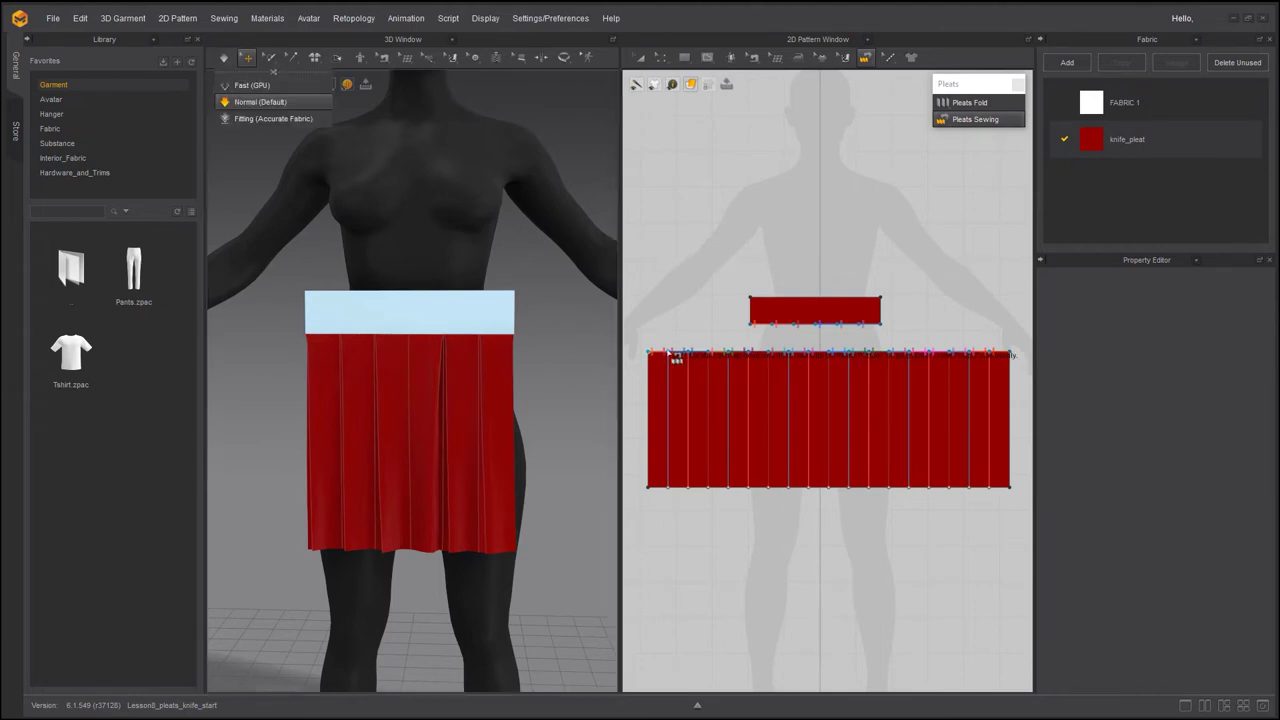
scroll(710, 350, "down", 3)
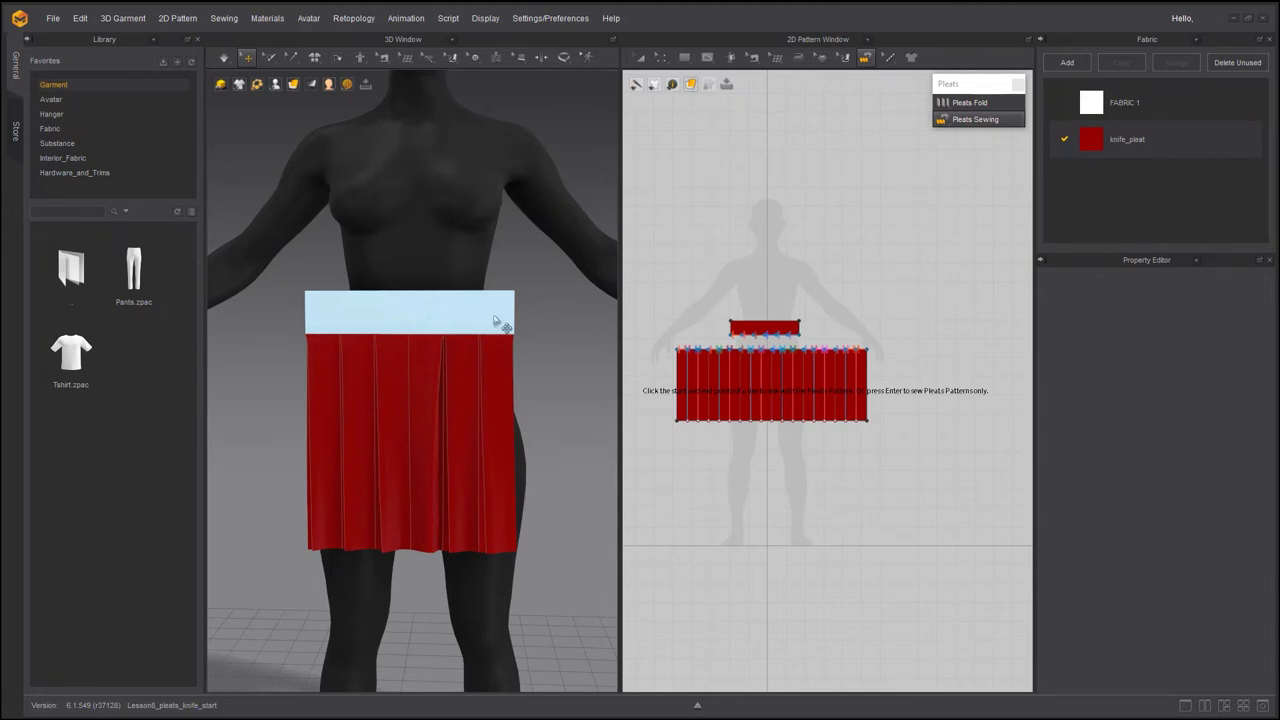
right_click_drag(530, 450, 449, 457)
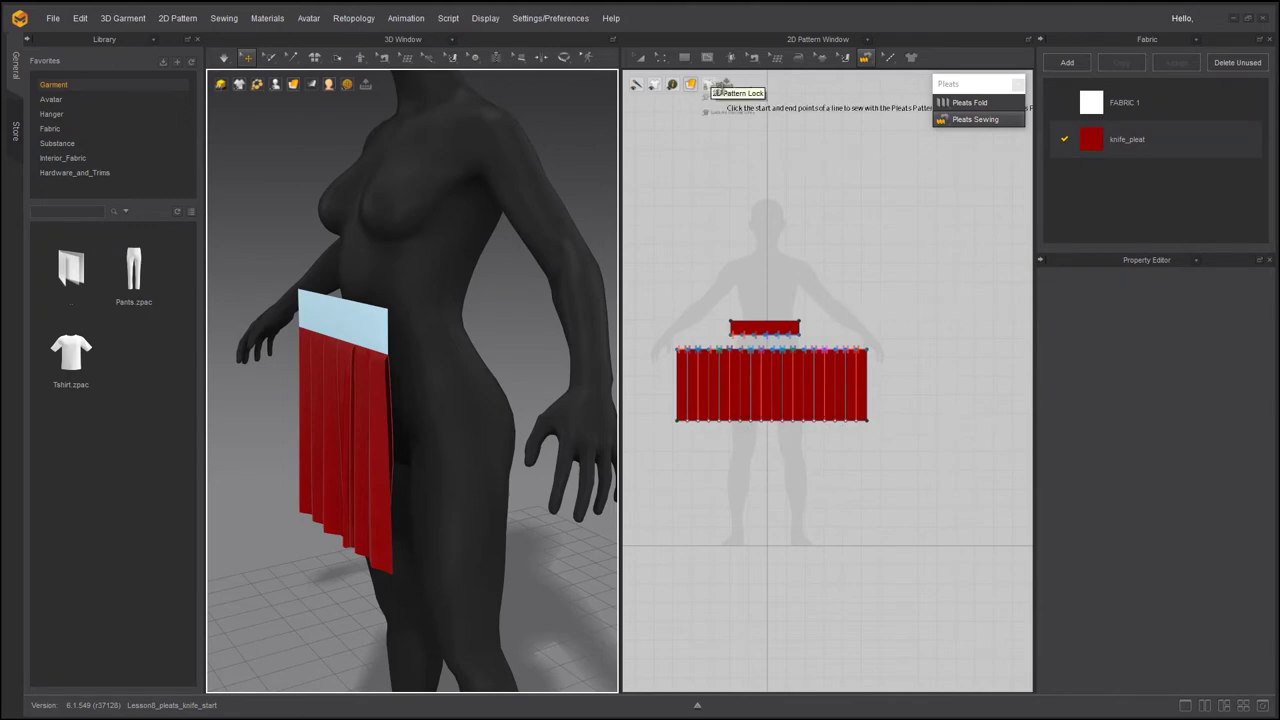
- Duplicate both skirt patterns with Ctrl+C/Ctrl+V, placing the copy right of the original
left_click(658, 62)
left_click(641, 58)
left_click_drag(655, 265, 852, 451)
key("ctrl+c")
key("ctrl+v")
left_click(993, 388)
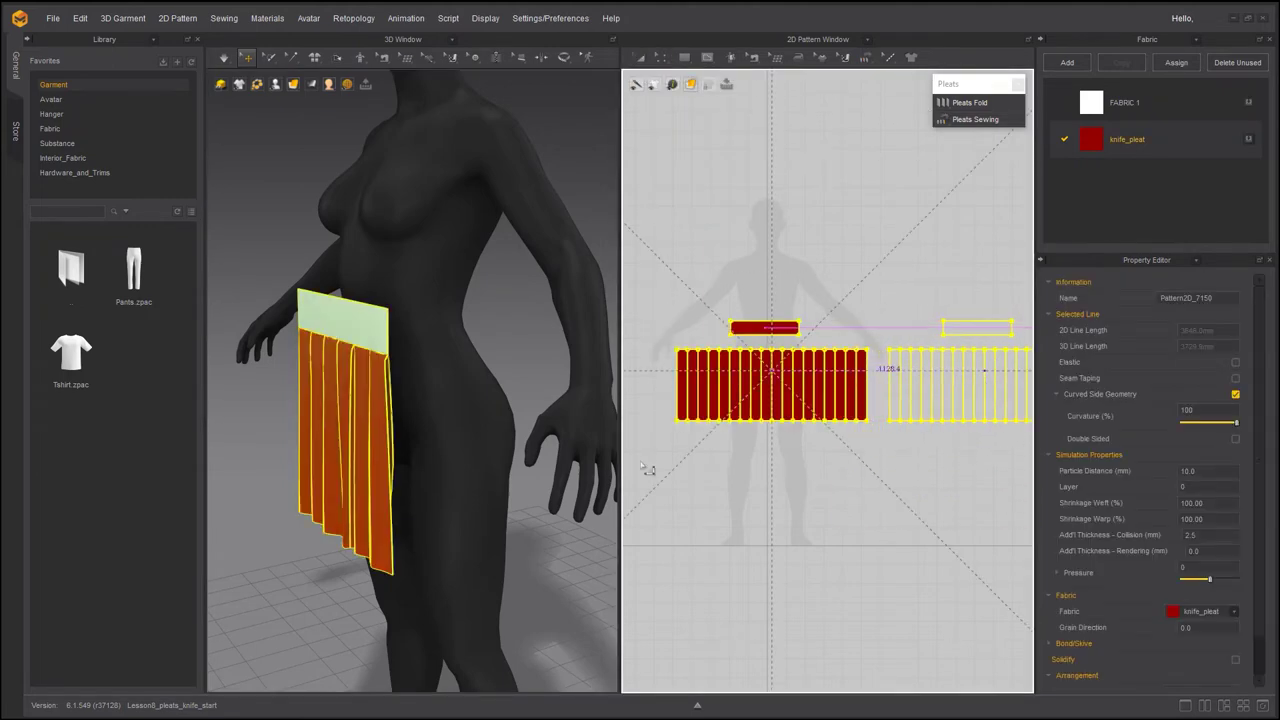
- Reverse-Arrange the copied skirt panel on the avatar
scroll(459, 453, "down", 3)
scroll(459, 453, "down", 2)
right_click_drag(459, 453, 414, 363)
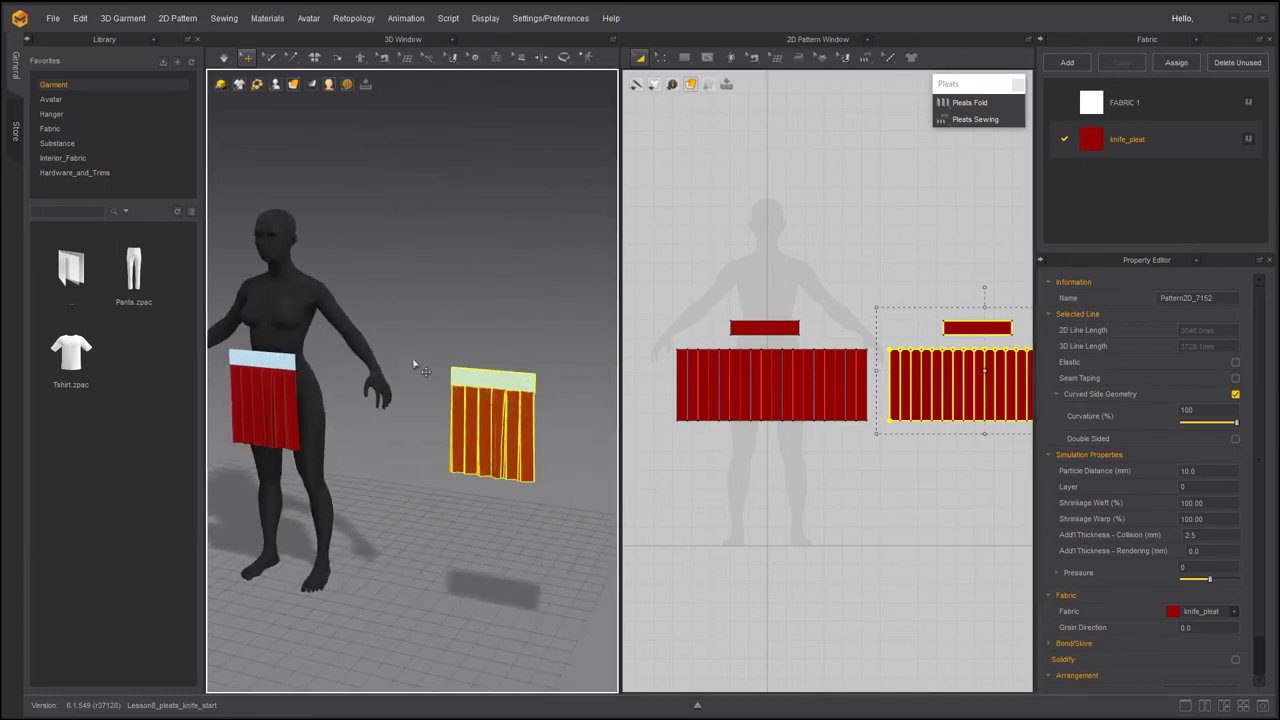
left_click(574, 509)
left_click(493, 424)
right_click(493, 398)
mouse_move(533, 383)
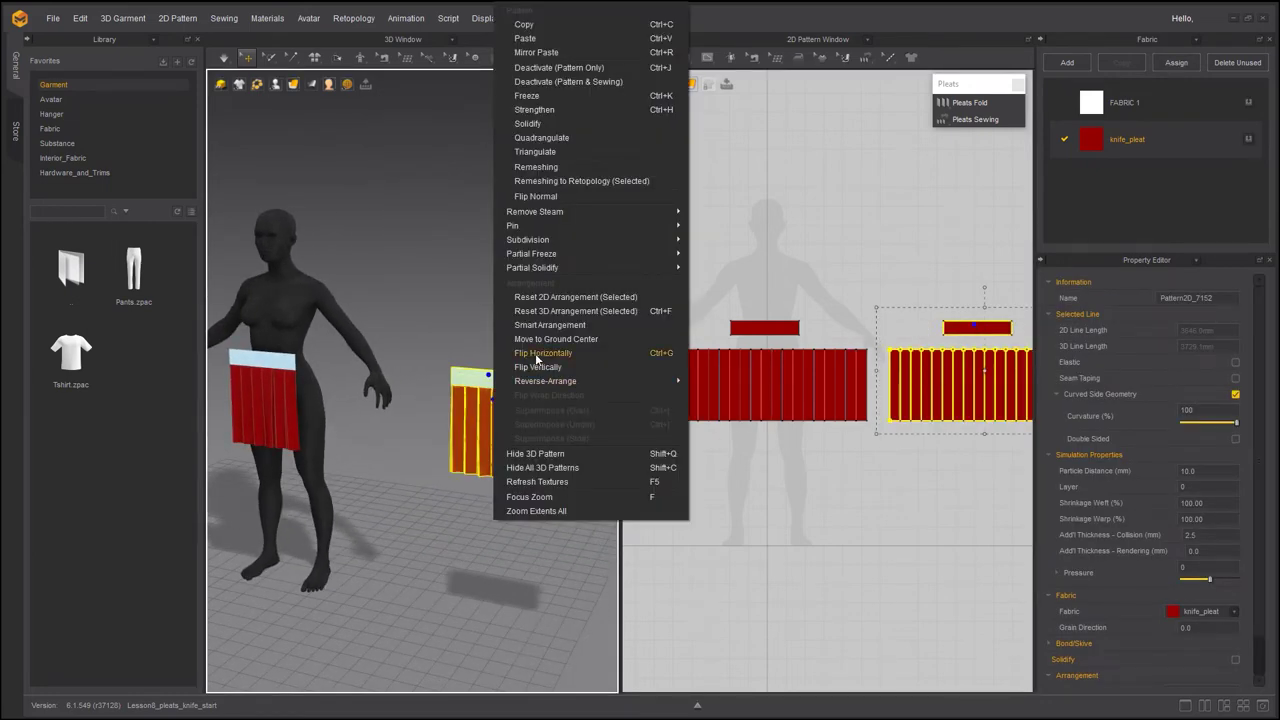
left_click(720, 381)
- Move the copied panel around to sit behind the avatar's hip
right_click_drag(470, 505, 365, 503)
left_click(485, 415)
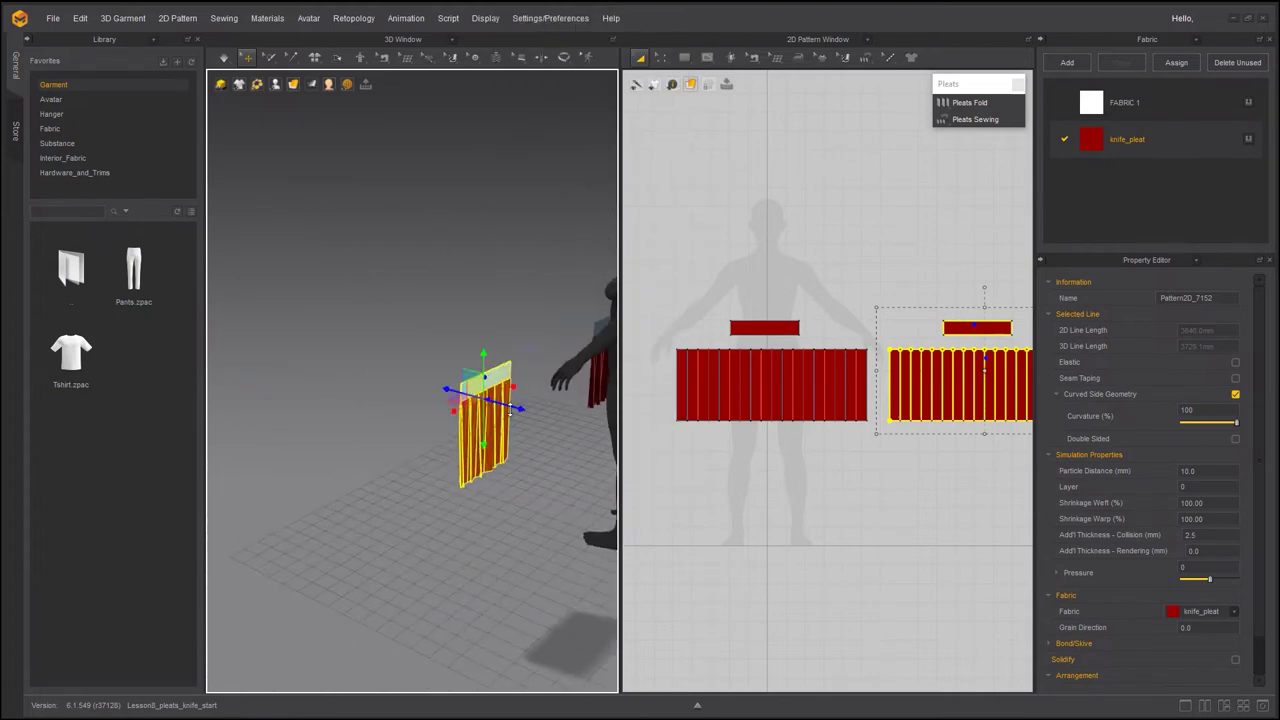
right_click_drag(485, 415, 351, 411)
left_click_drag(351, 411, 407, 411)
right_click_drag(407, 411, 420, 420)
scroll(543, 466, "up", 3)
left_click_drag(395, 395, 418, 396)
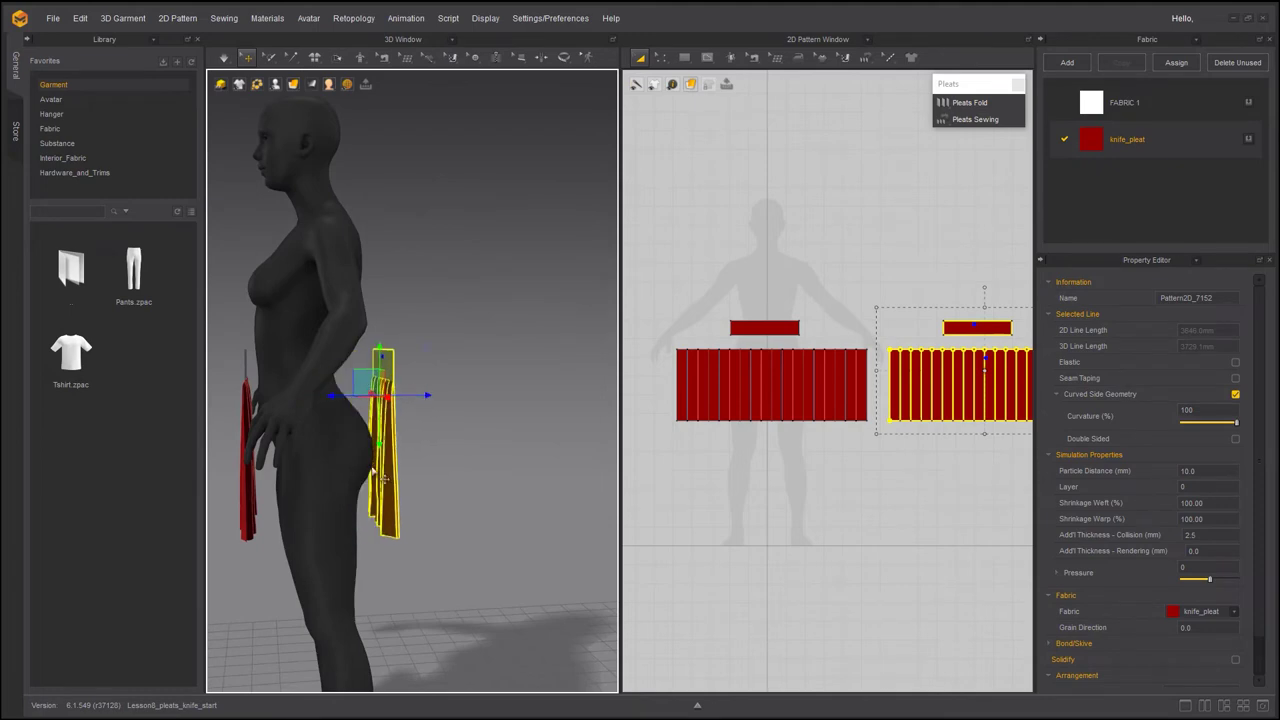
right_click_drag(418, 396, 471, 471)
- Nudge the copied pleated panel and waistband into alignment behind the hips
left_click(483, 470)
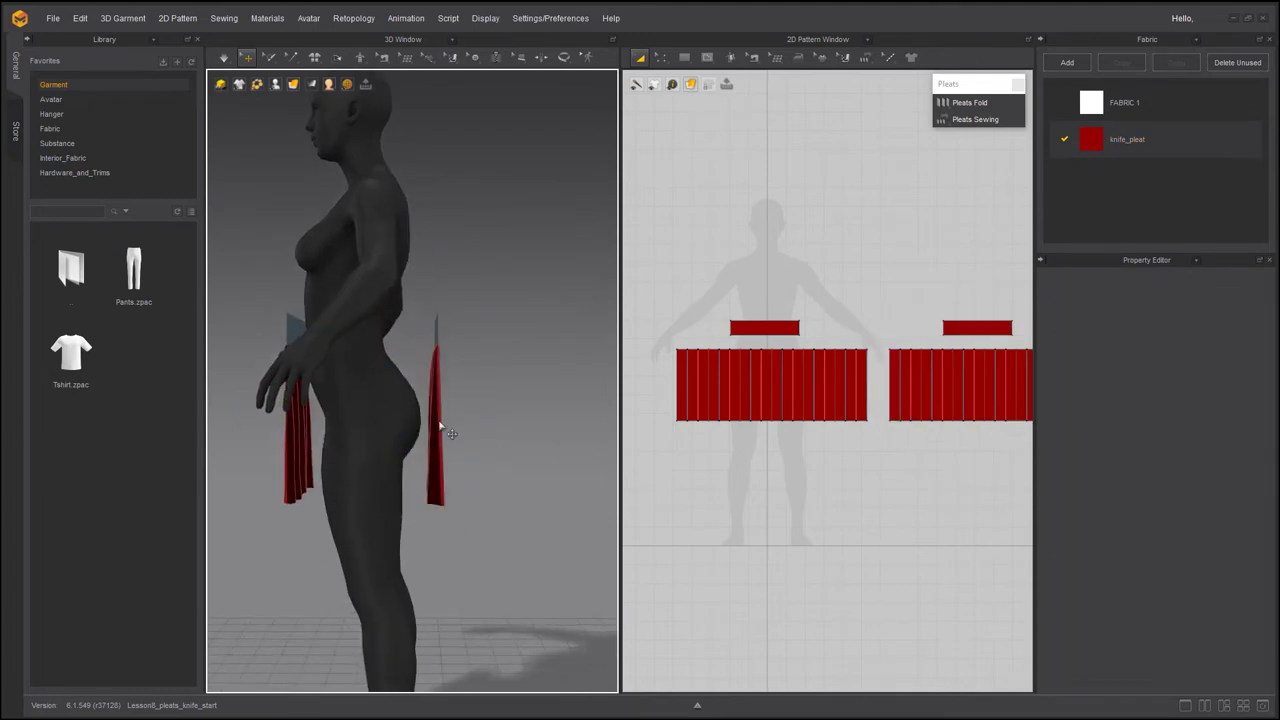
left_click(439, 440)
left_click_drag(440, 343, 430, 372)
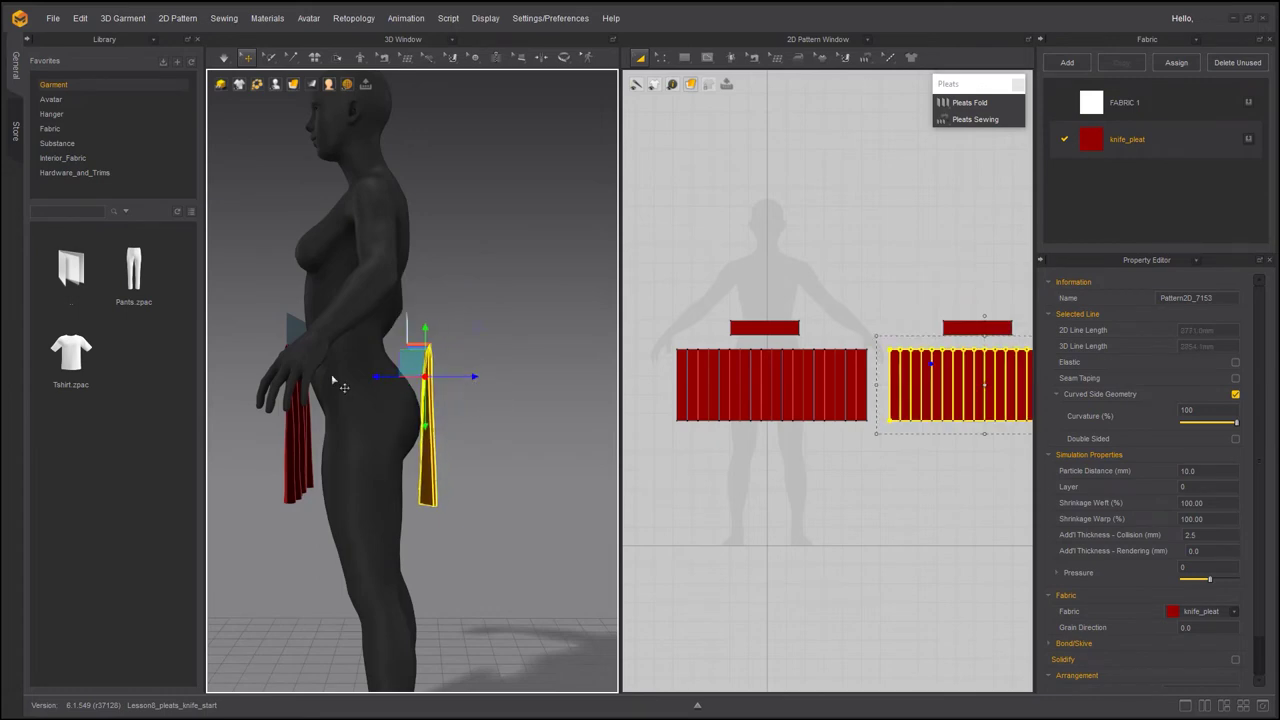
right_click_drag(472, 378, 430, 360)
left_click(386, 345)
left_click_drag(427, 349, 434, 349)
right_click_drag(820, 444, 755, 478)
- With Segment Sewing, sew both side edges of the front and back waistbands together
left_click(755, 60)
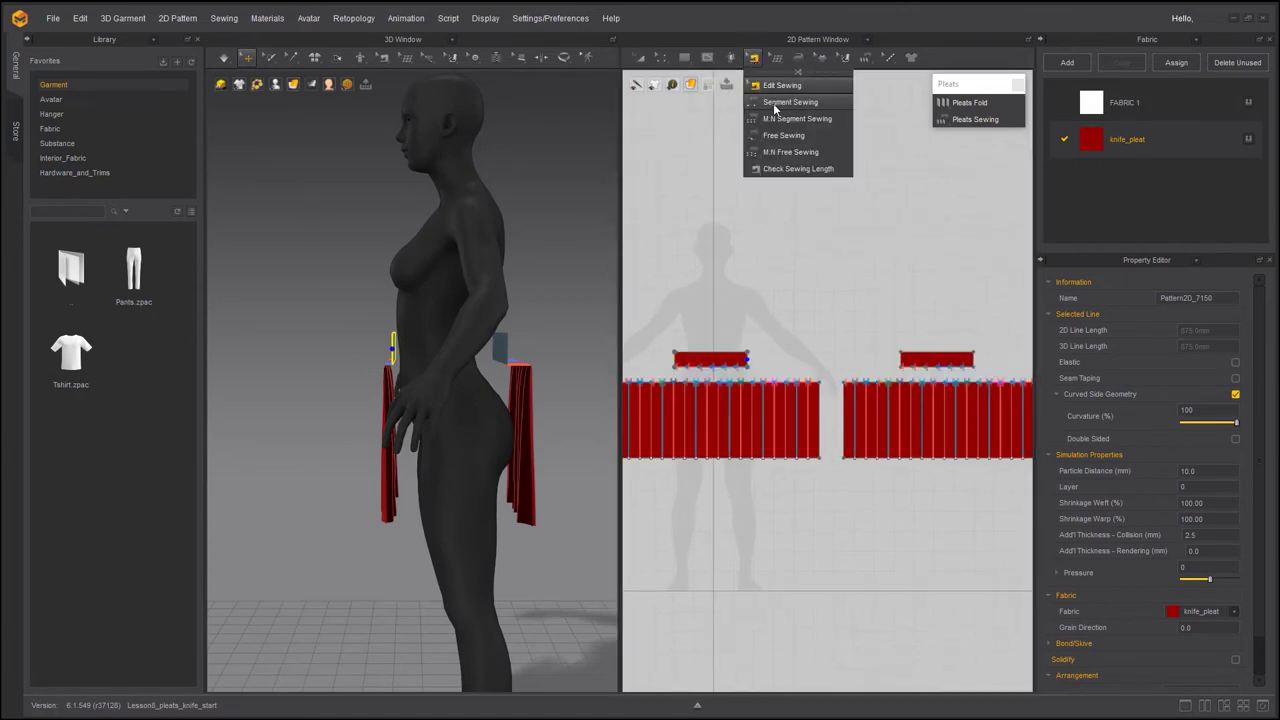
left_click(775, 103)
scroll(757, 349, "up", 3)
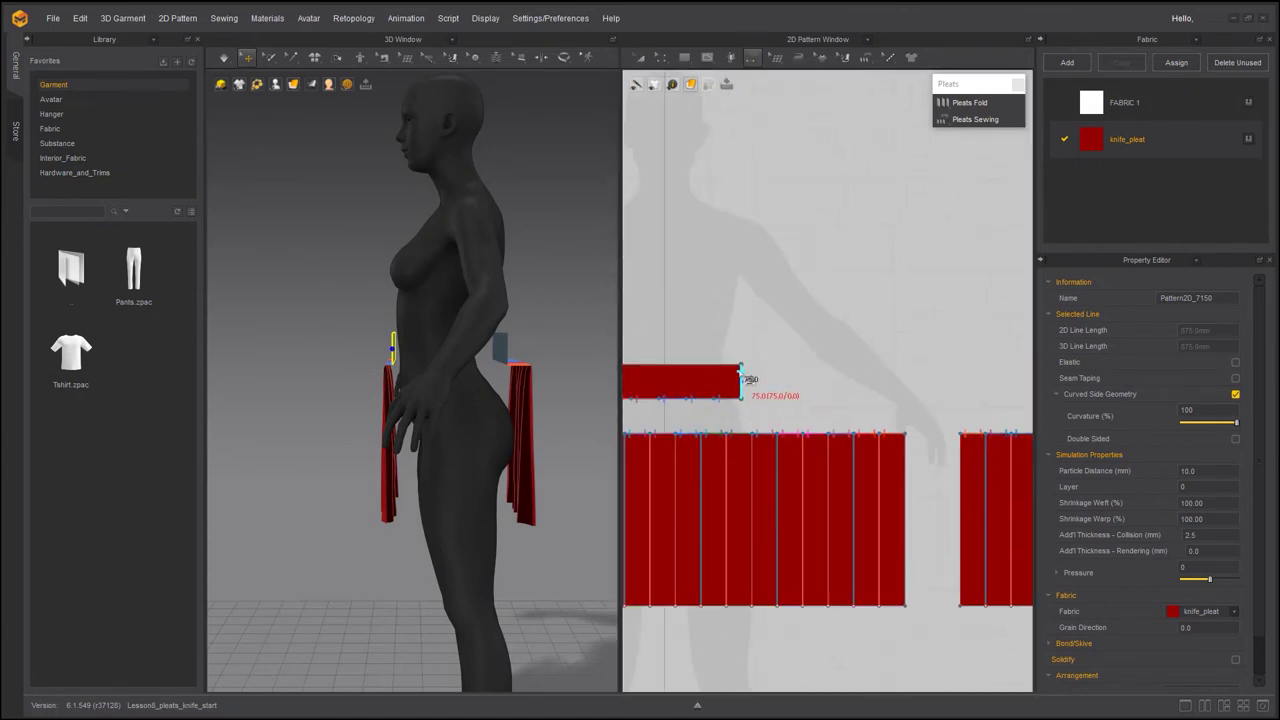
left_click(741, 381)
right_click_drag(948, 382, 756, 389)
left_click(900, 385)
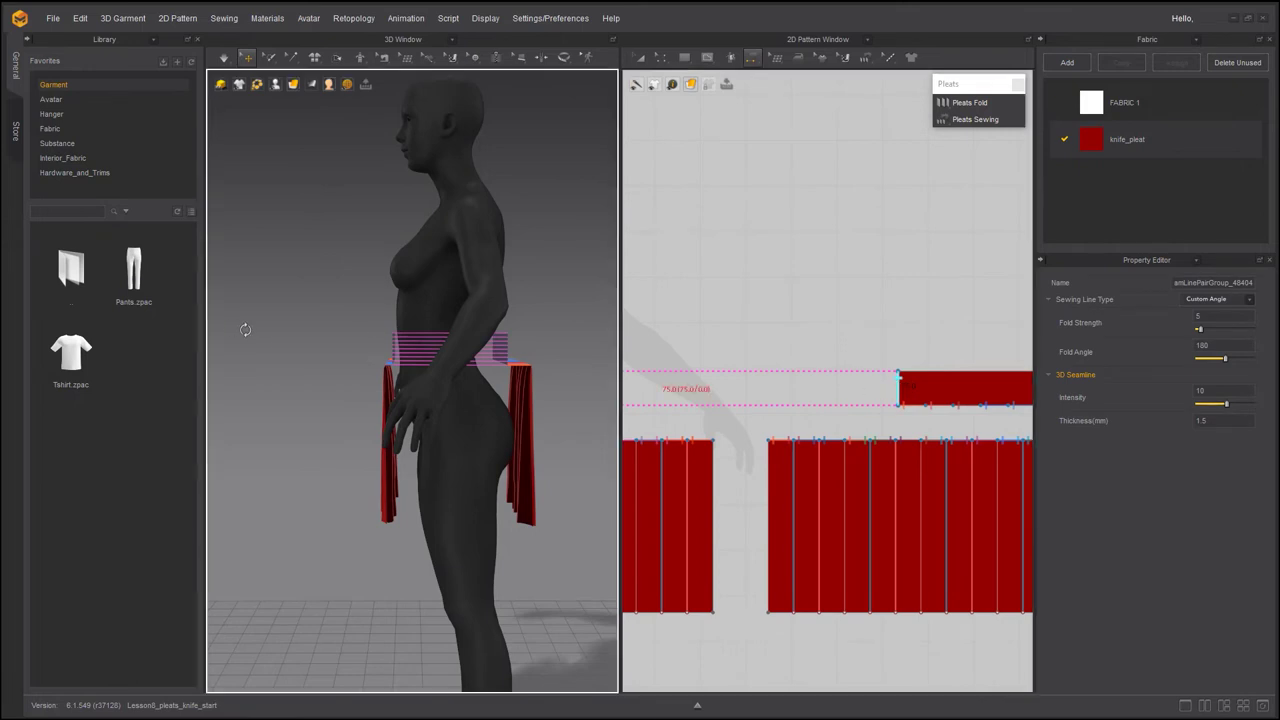
right_click_drag(243, 329, 407, 352)
scroll(760, 396, "down", 3)
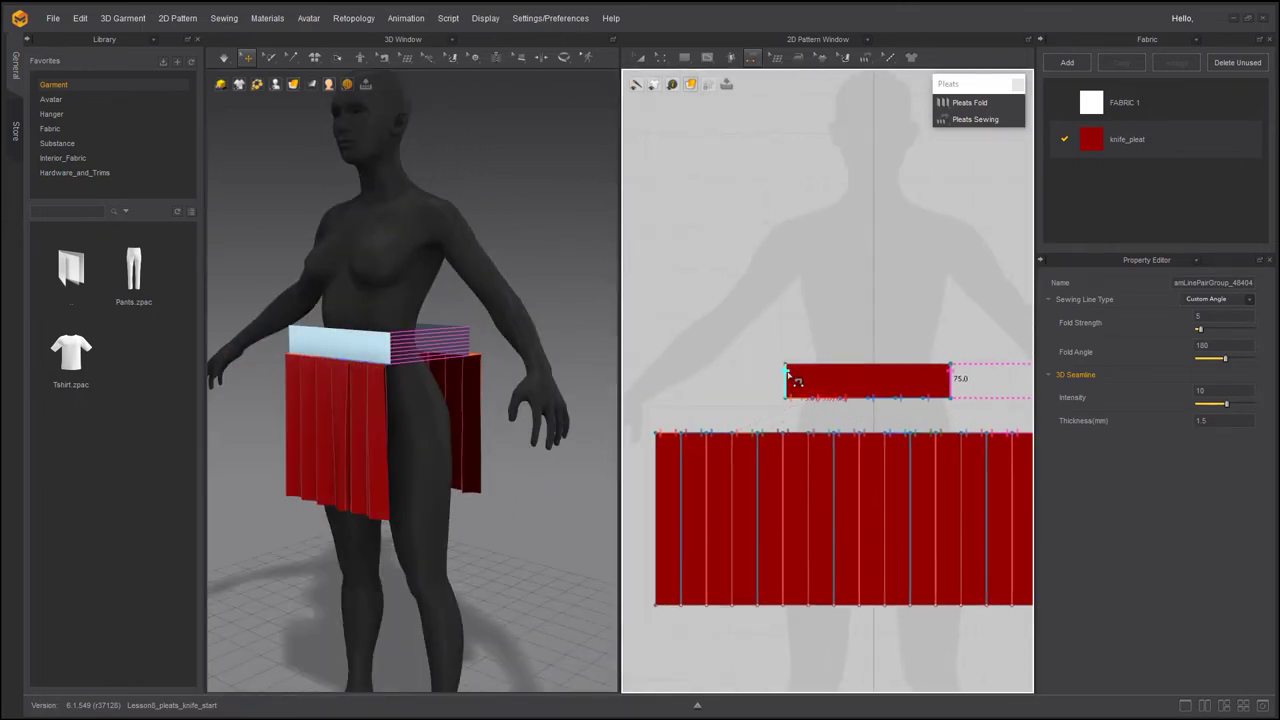
left_click(793, 370)
right_click_drag(983, 405, 915, 393)
left_click(882, 371)
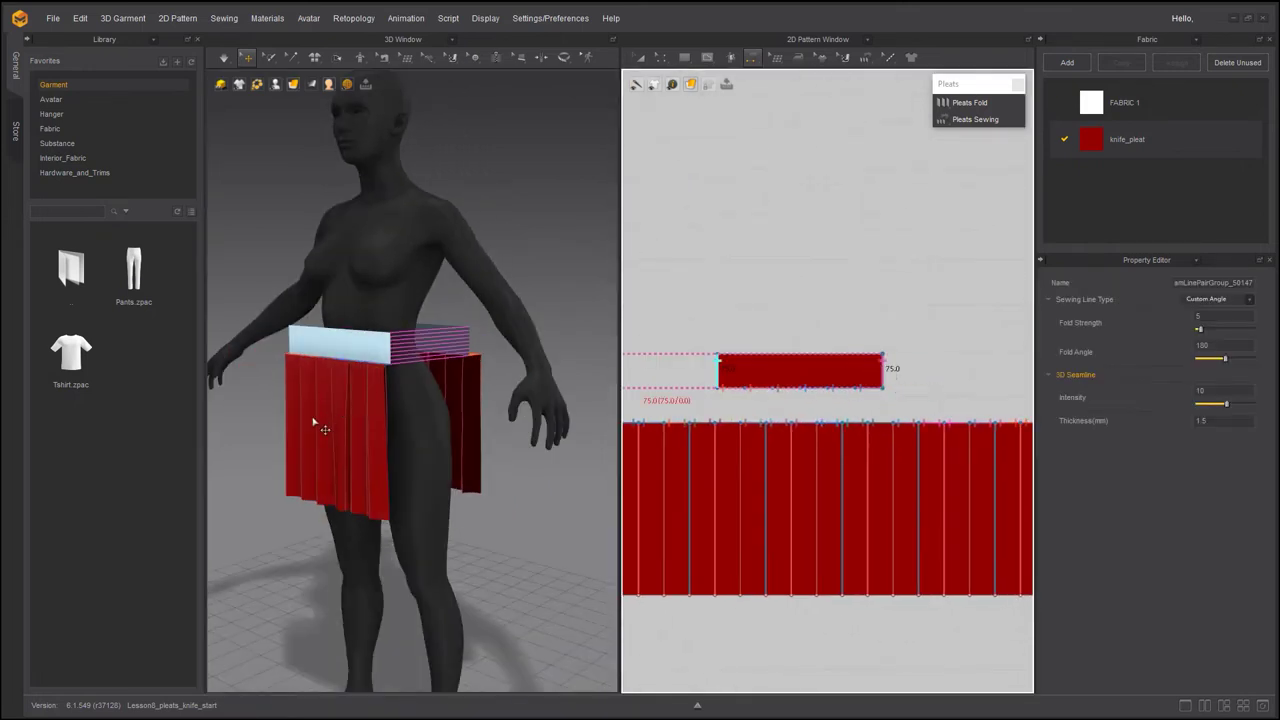
- Sew the front and back pleated panels together along both side edges
right_click_drag(322, 423, 500, 420)
right_click_drag(756, 425, 1010, 355)
left_click(785, 390)
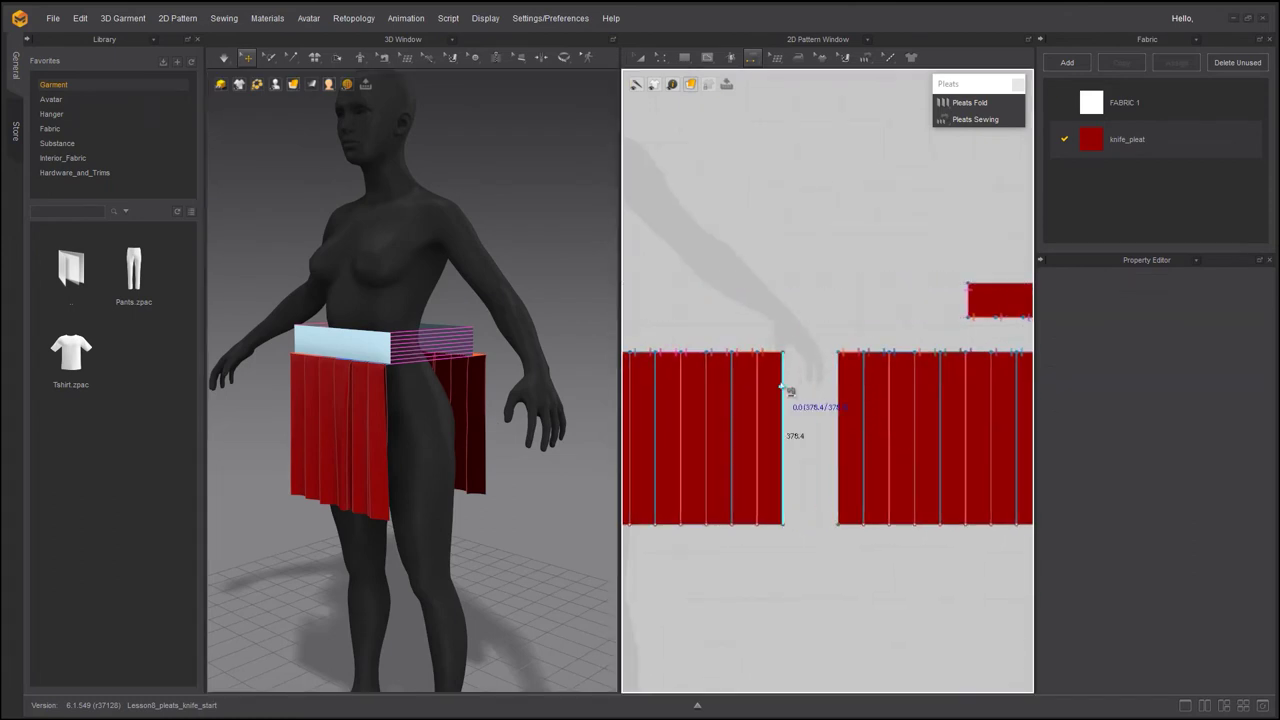
left_click(842, 389)
right_click_drag(842, 389, 686, 404)
left_click(757, 378)
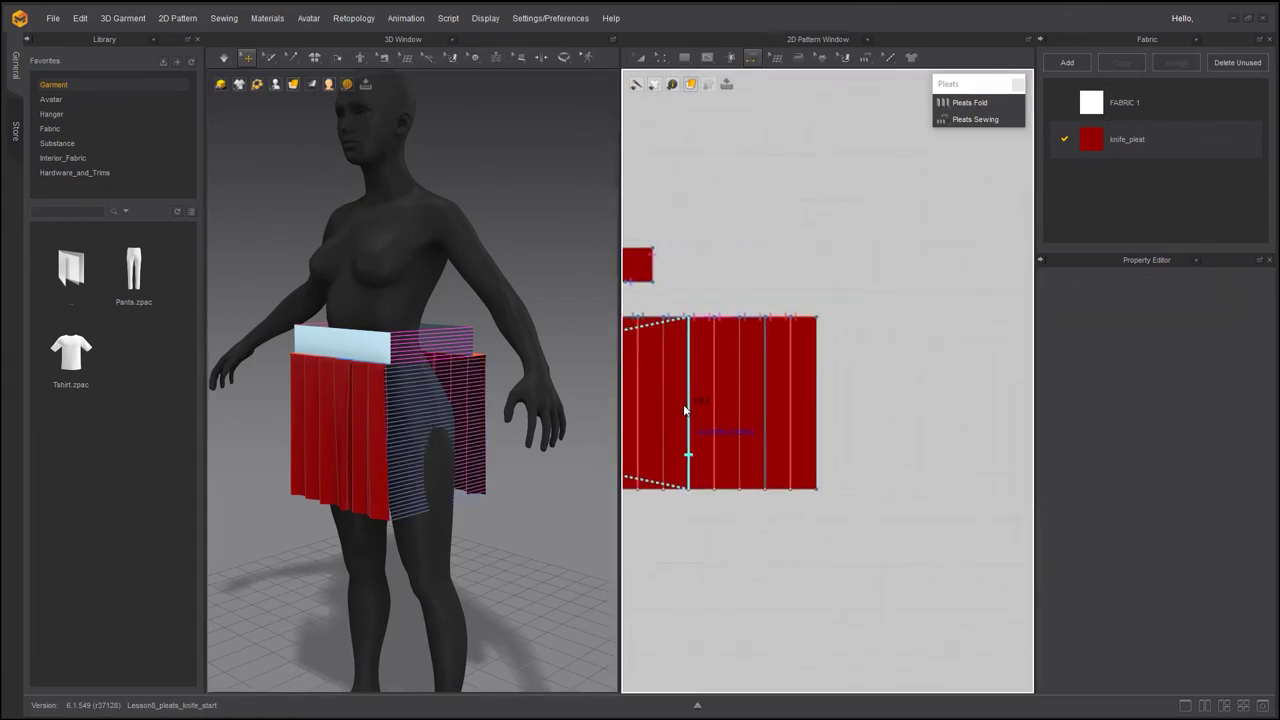
left_click(826, 354)
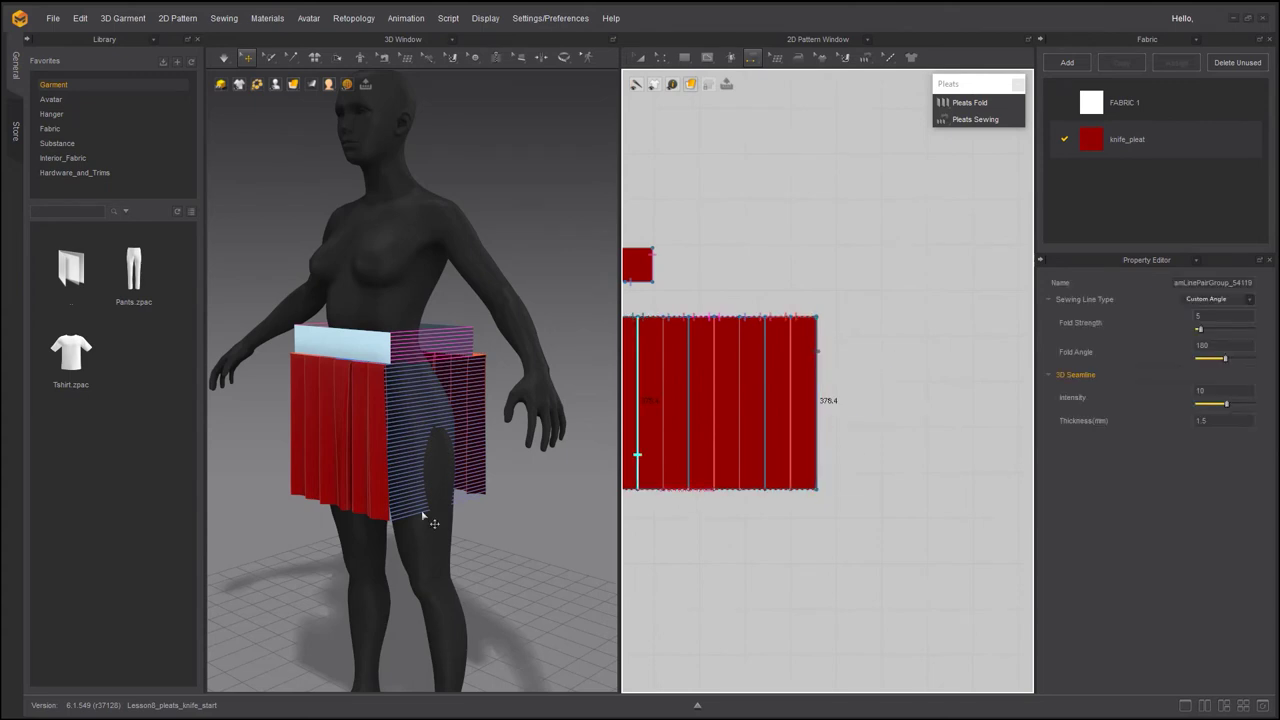
right_click_drag(263, 571, 390, 571)
key("2")
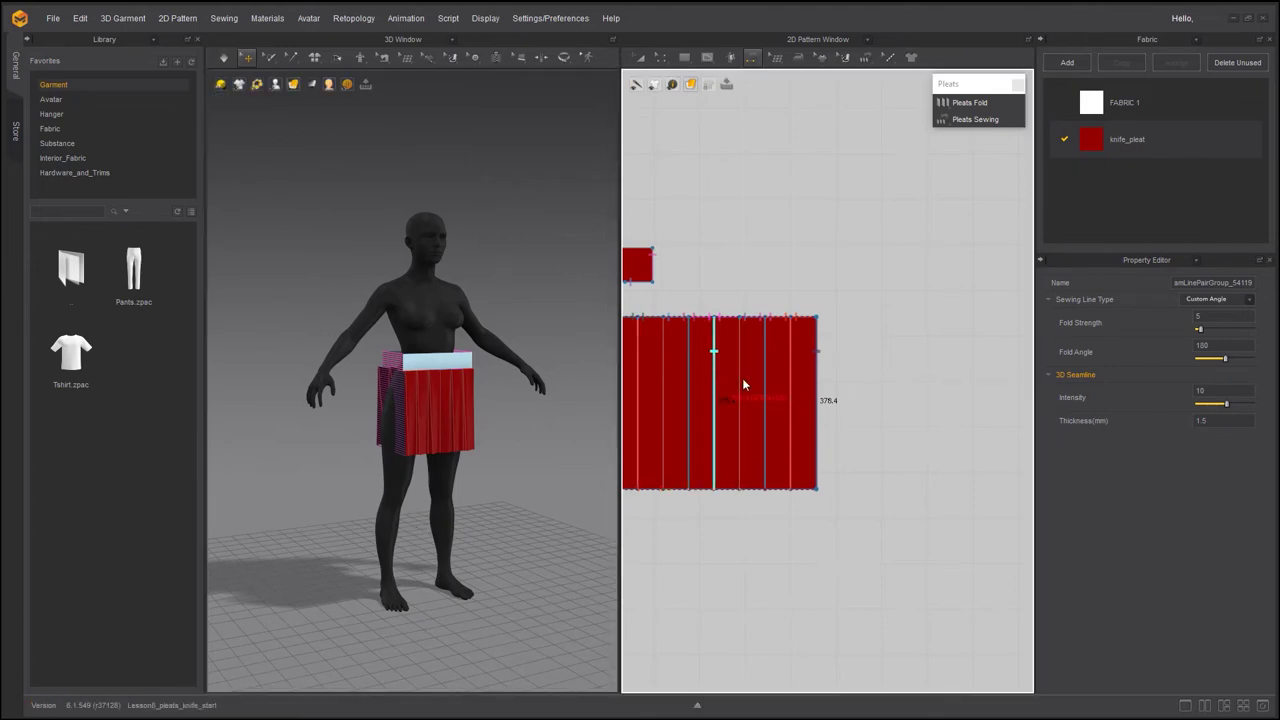
right_click_drag(725, 378, 926, 430)
scroll(808, 331, "down", 5)
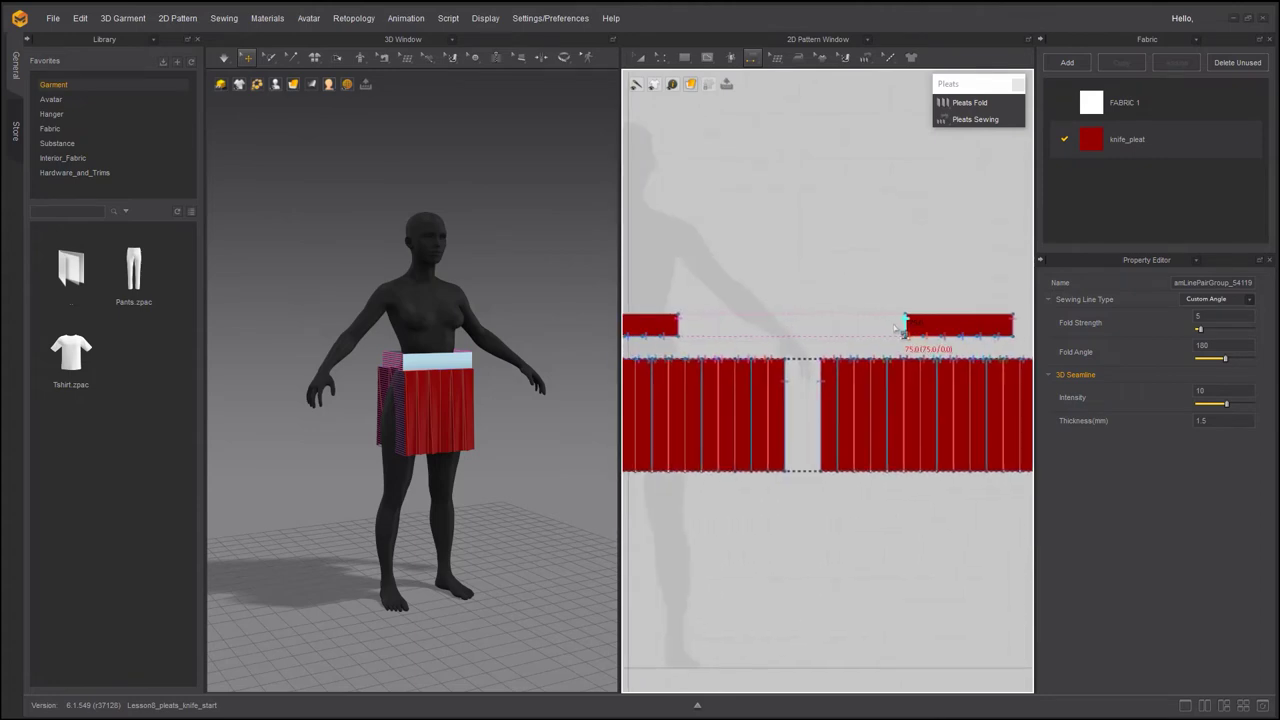
scroll(851, 326, "down", 2)
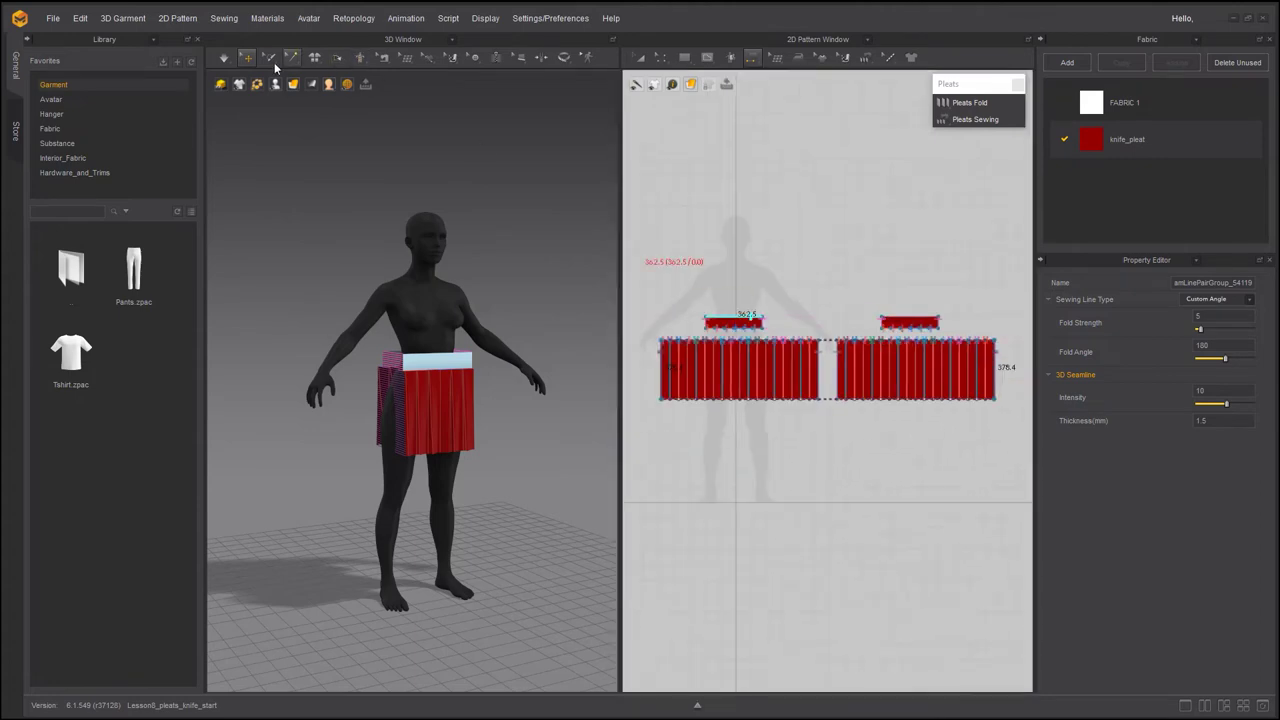
- Select the waistband pieces and unfreeze them
left_click(640, 57)
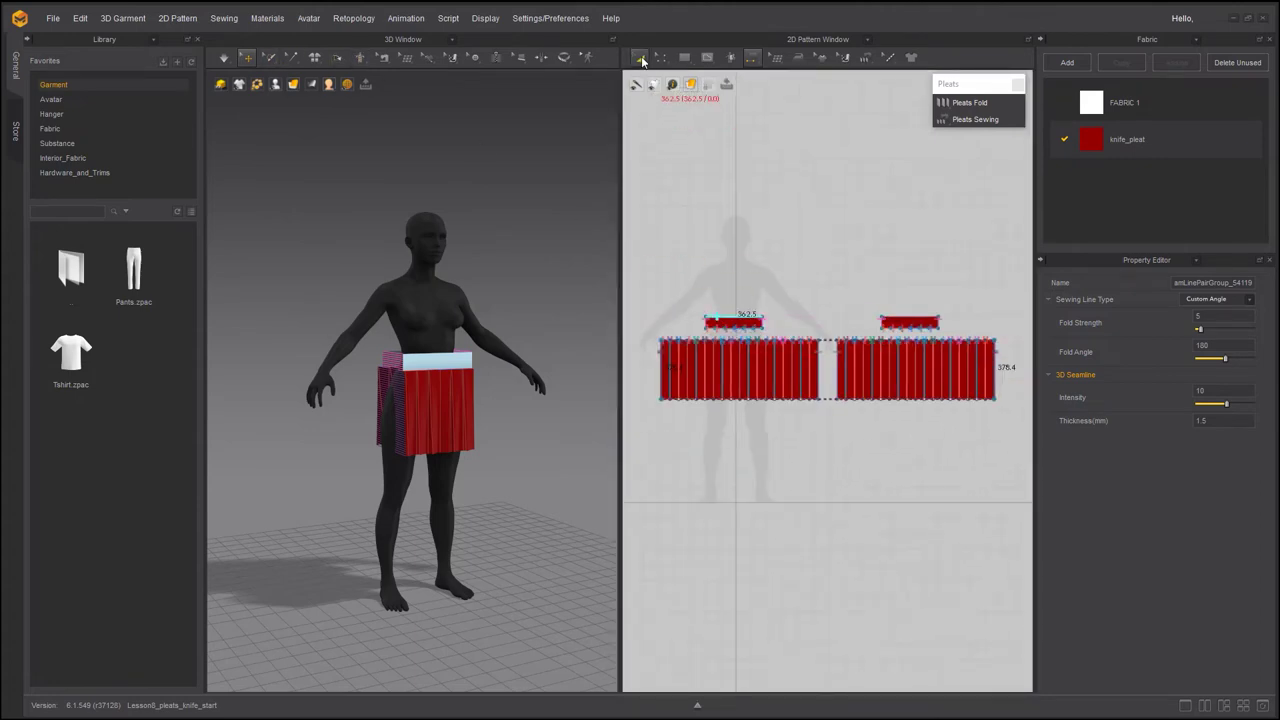
left_click(735, 324)
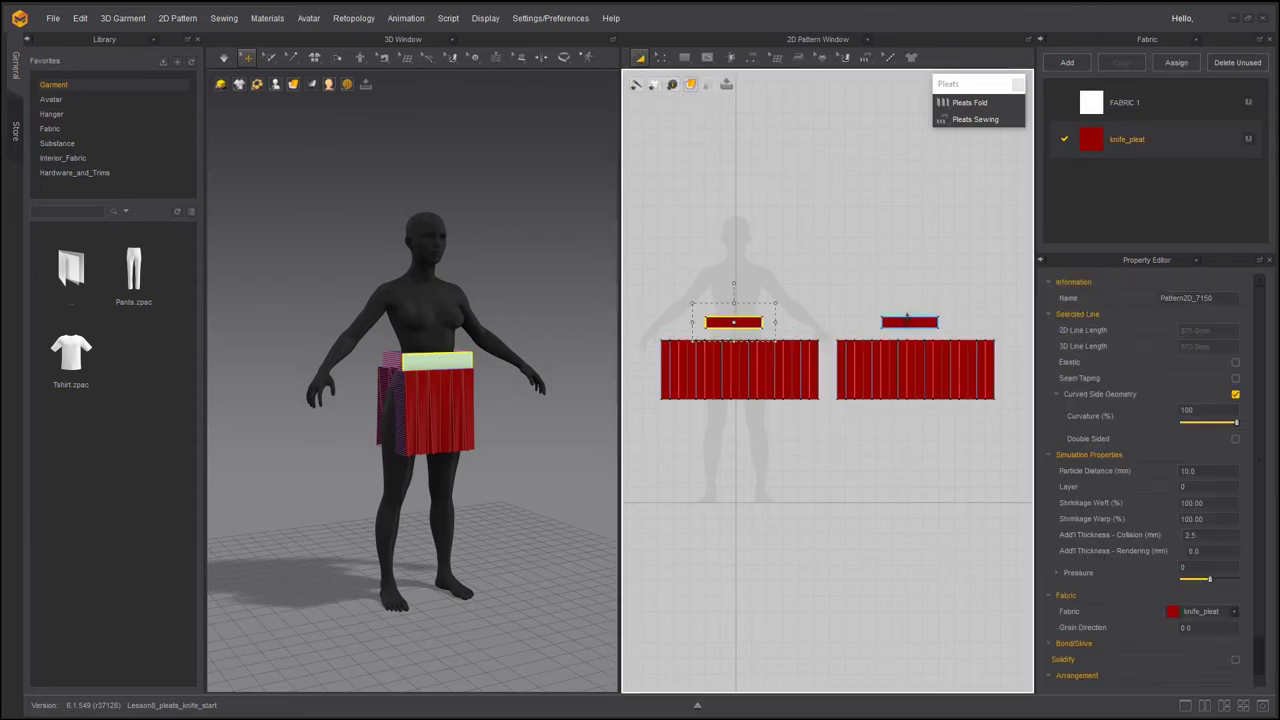
right_click(445, 366)
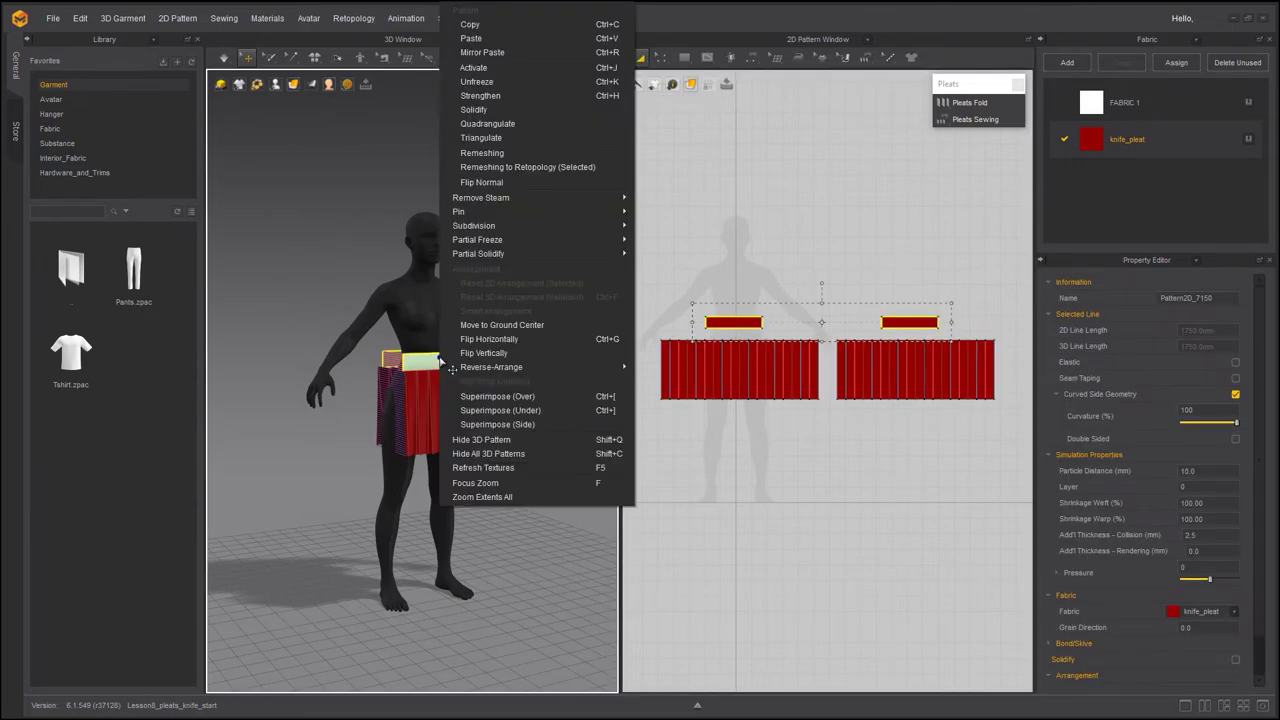
left_click(488, 84)
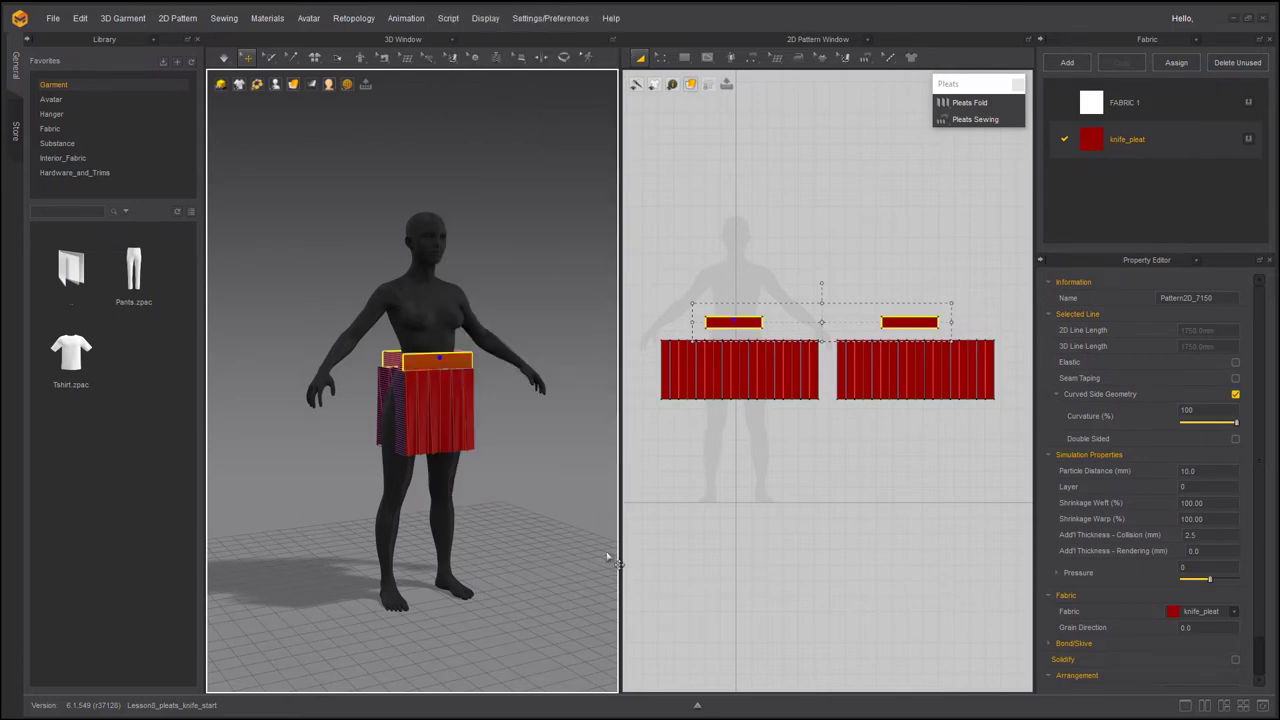
key("ctrl+k")
- Run simulation so the knife-pleat skirt drapes onto the avatar
right_click_drag(537, 529, 488, 530)
scroll(488, 530, "up", 2)
left_click(239, 84)
left_click(250, 201)
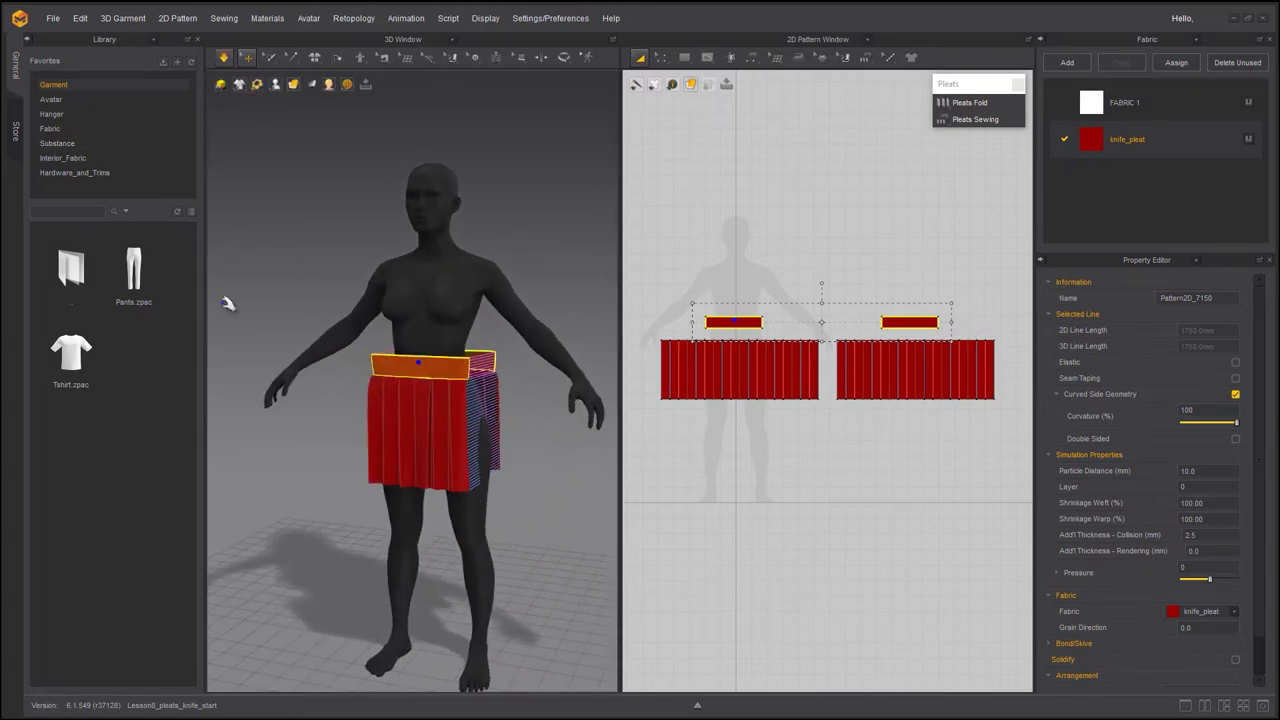
right_click_drag(229, 300, 329, 486)
- Select the waistband and front and back panels, then resume simulation to re-drape the skirt
left_click(446, 404)
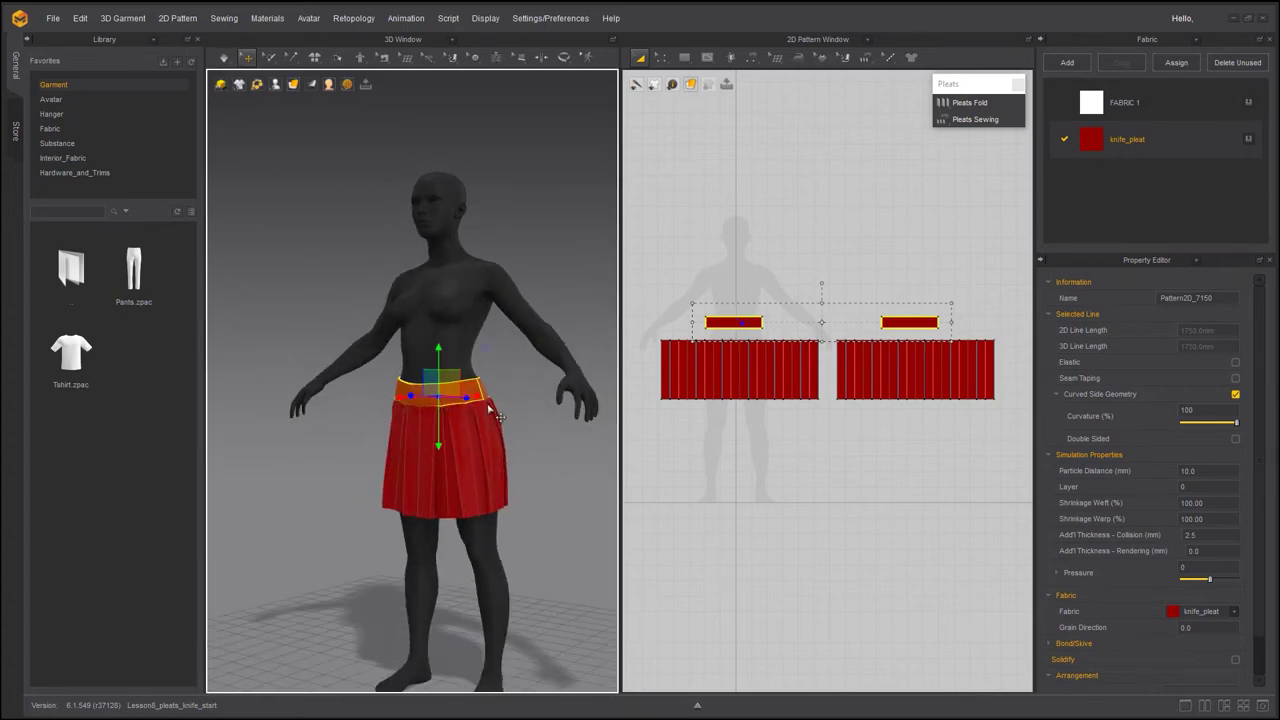
left_click(484, 448)
right_click_drag(485, 515, 425, 498)
left_click(530, 470, "shift")
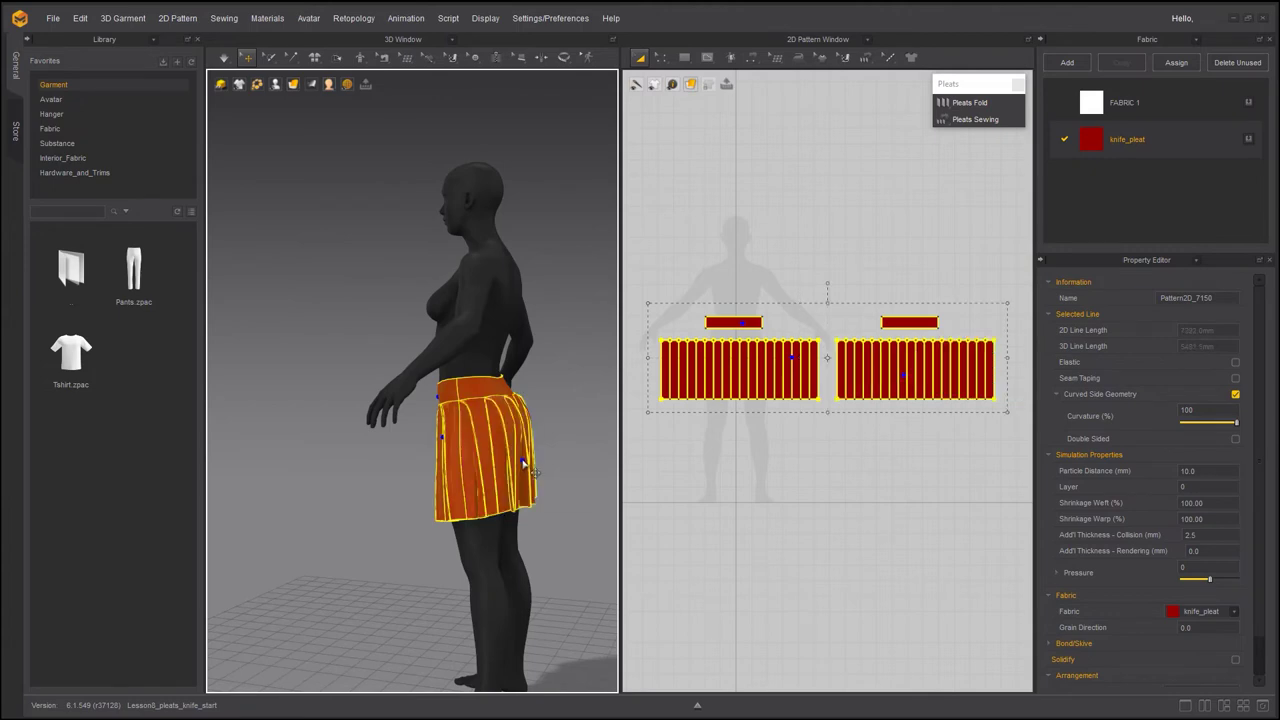
right_click_drag(300, 487, 384, 485)
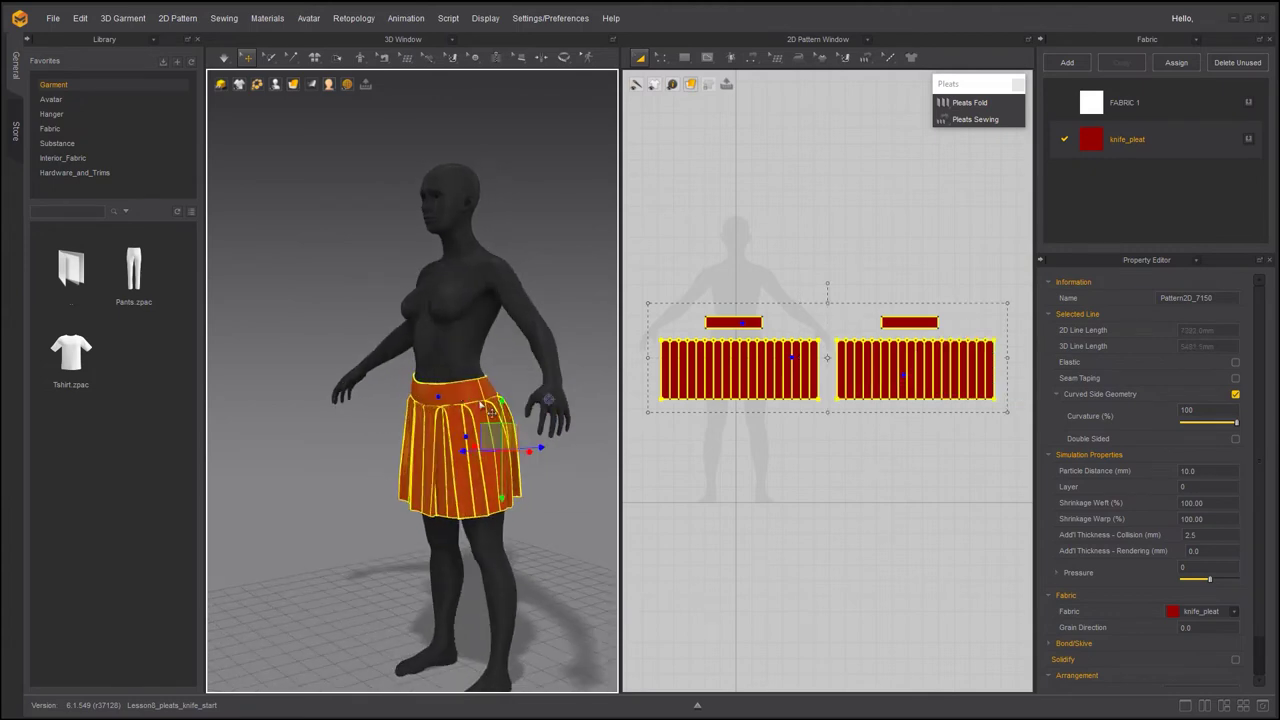
left_click(222, 58)
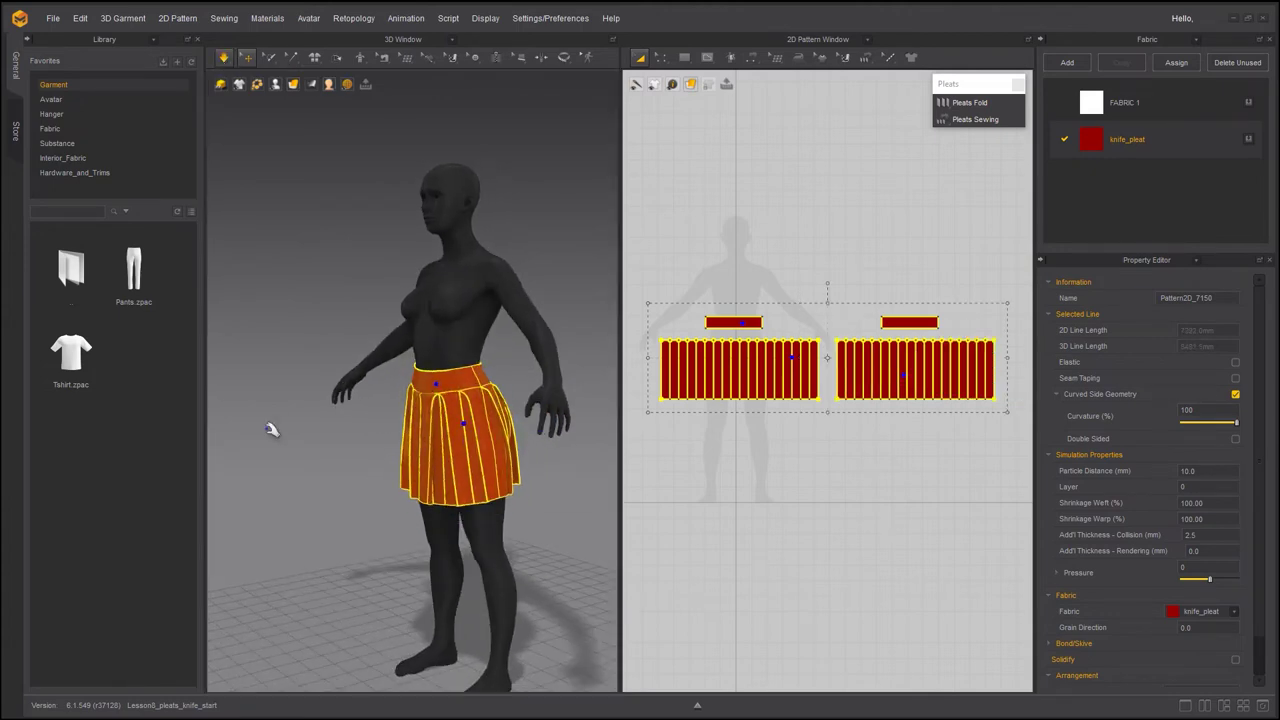
right_click_drag(271, 429, 271, 470)
left_click(285, 485)
key("6")
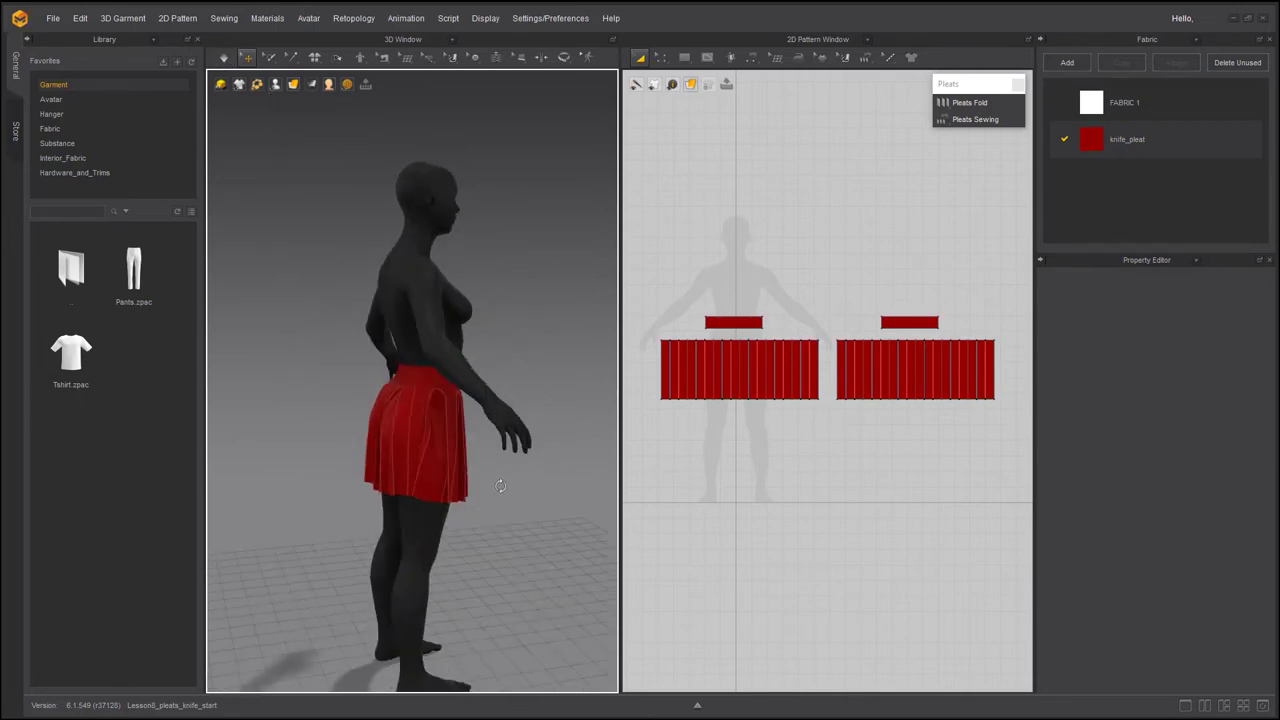
key("2")
- Turn off Show Internal Lines in Garment Display and inspect the pleats around the skirt
left_click(239, 84)
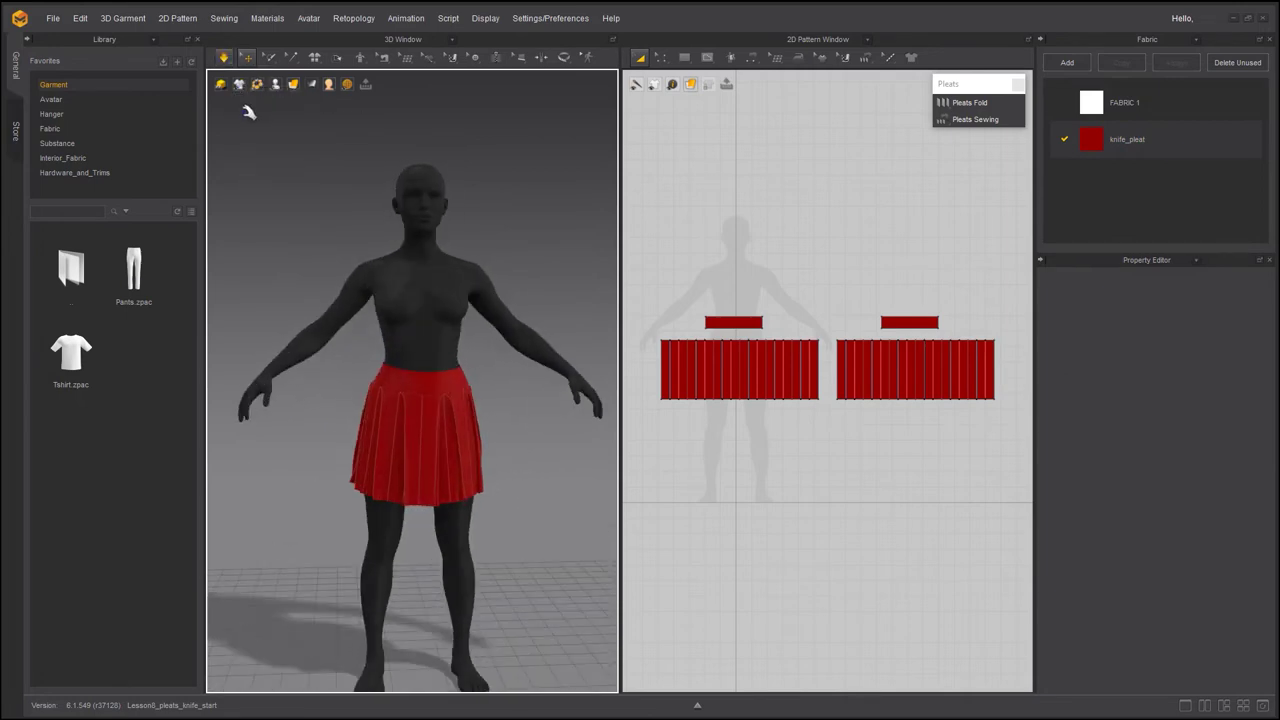
left_click(239, 84)
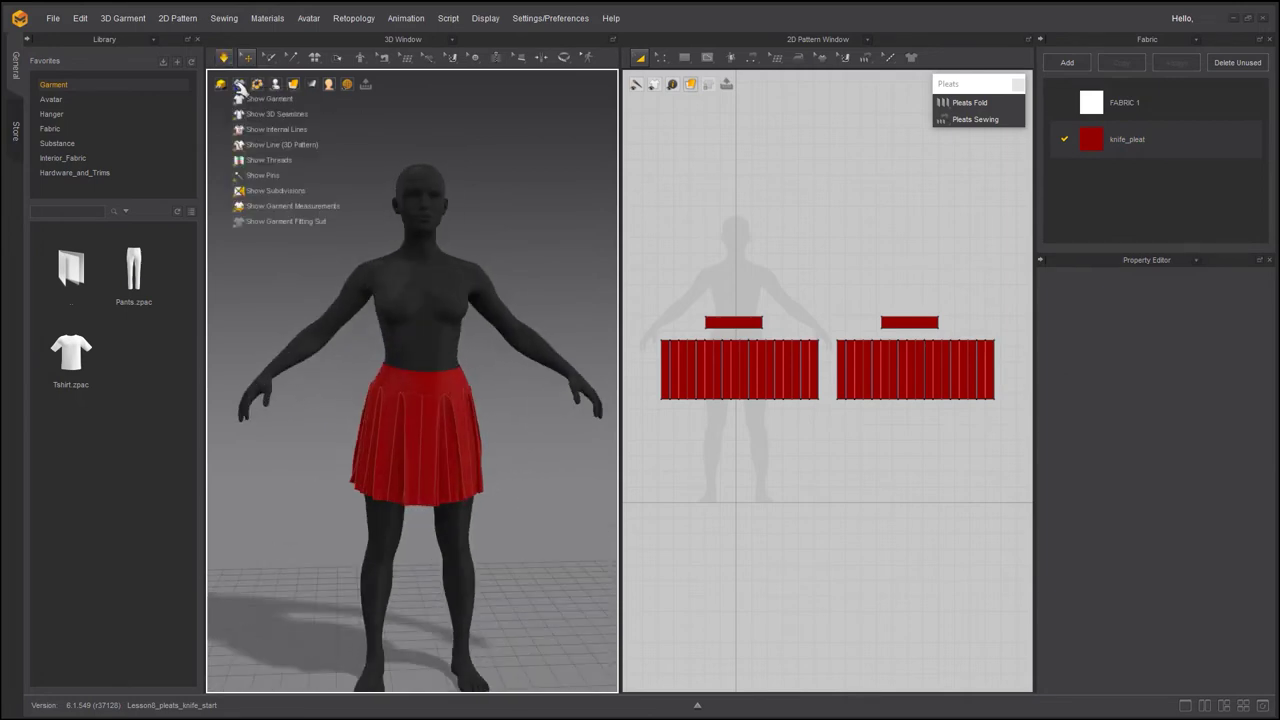
left_click(283, 133)
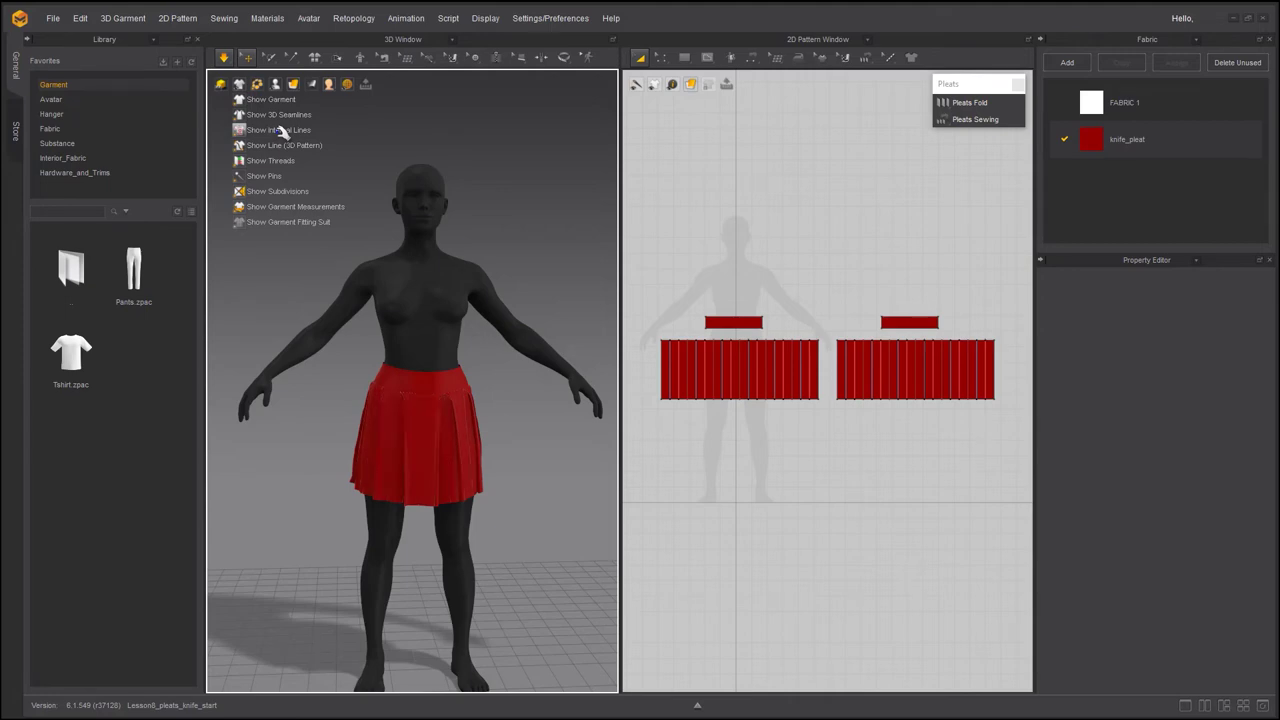
scroll(331, 372, "up", 5)
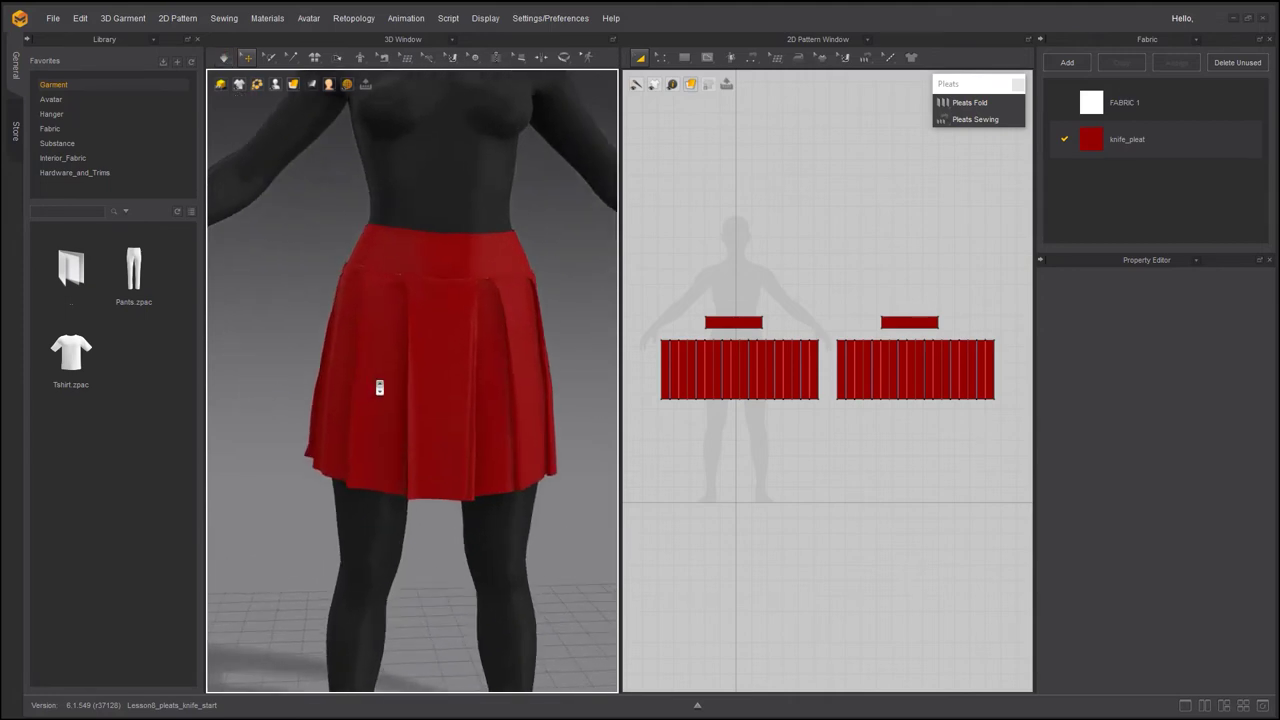
scroll(306, 369, "down", 3)
right_click_drag(306, 369, 477, 374)
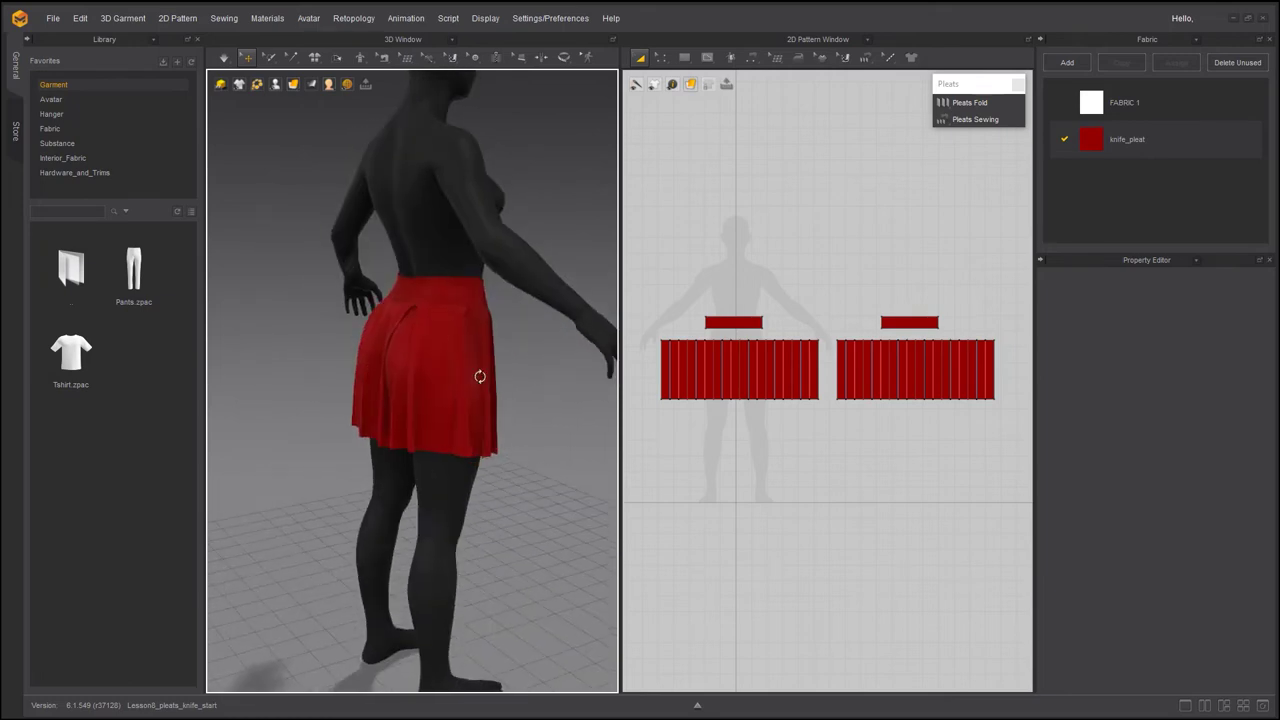
left_click(385, 408)
right_click_drag(280, 437, 371, 457)
left_click(294, 443)
scroll(372, 415, "down", 2)
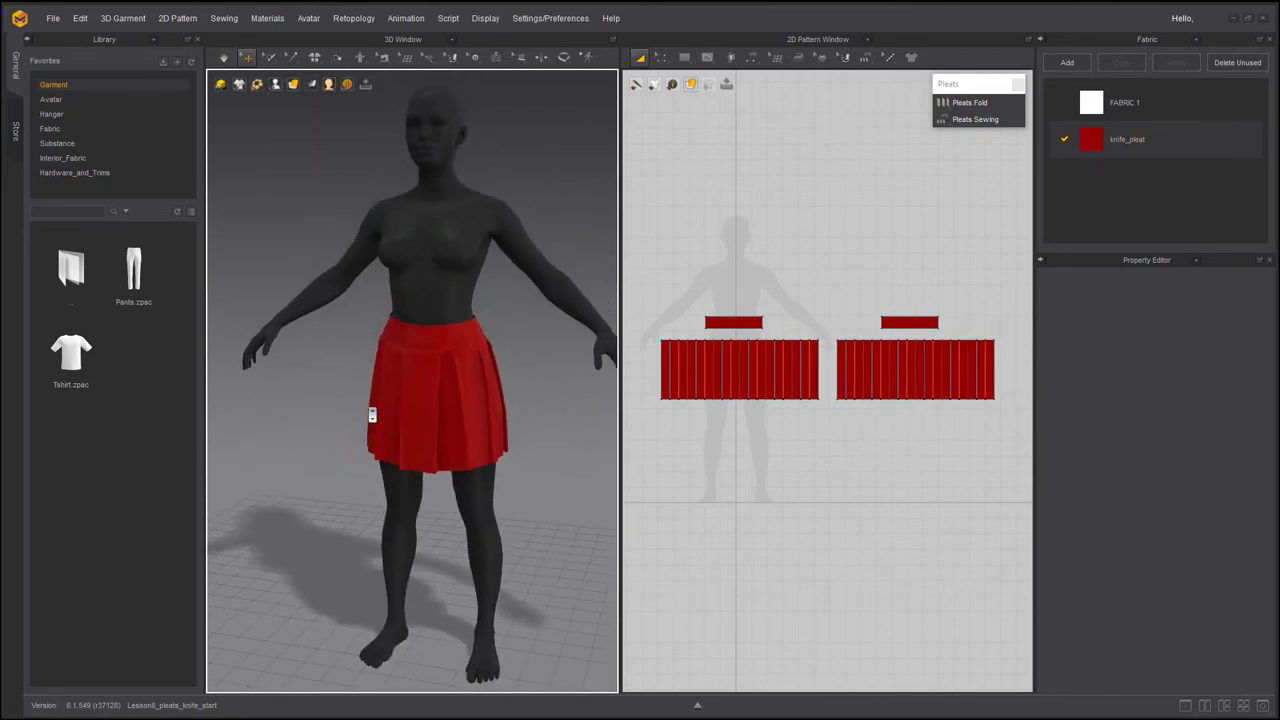
scroll(372, 415, "down", 1)
mouse_move(286, 423)
right_mouse_down()
mouse_move(377, 431)
mouse_move(275, 422)
right_mouse_up()
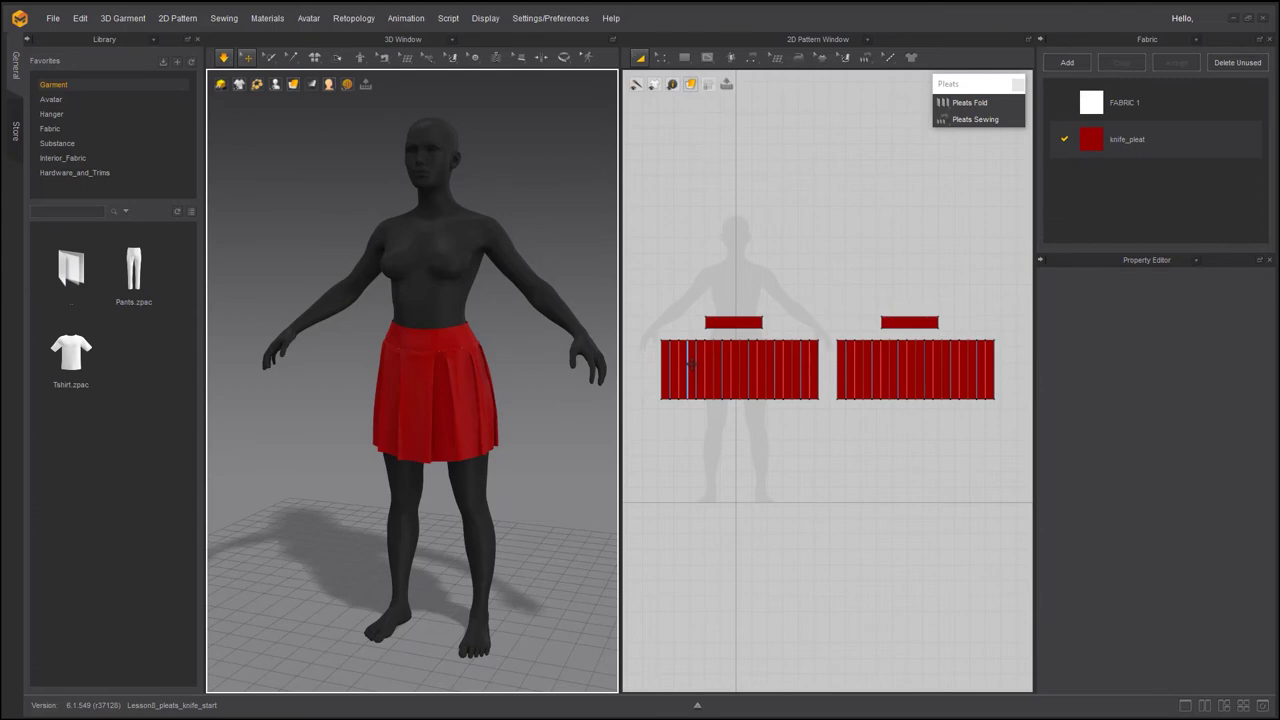
- Box-select the four skirt pattern pieces in the 2D window and delete them
left_click(1090, 200)
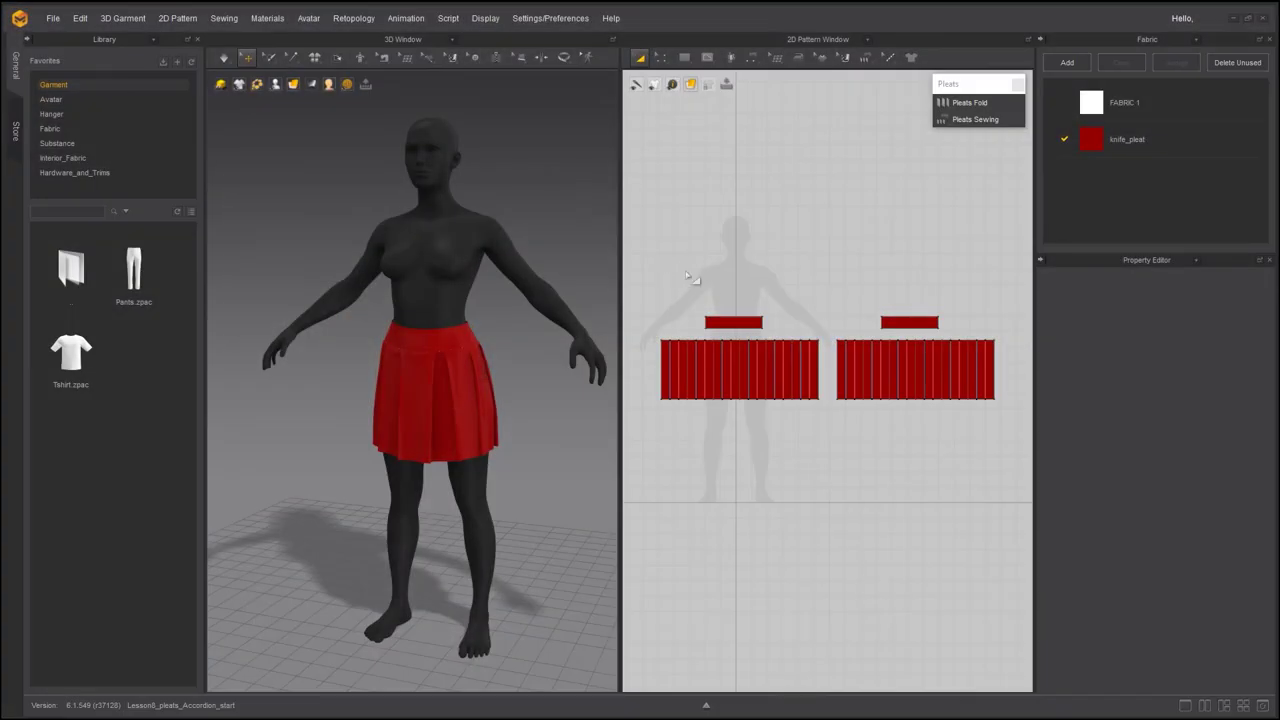
left_click_drag(652, 244, 1005, 445)
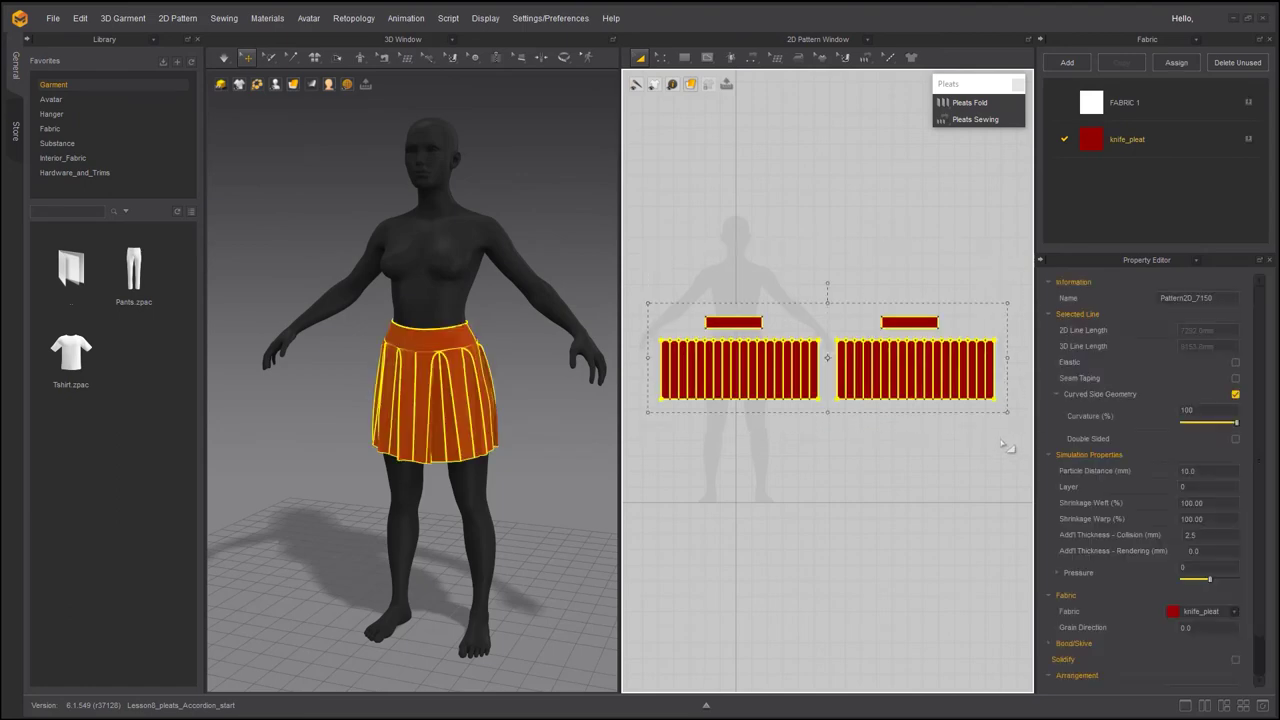
key("Delete")
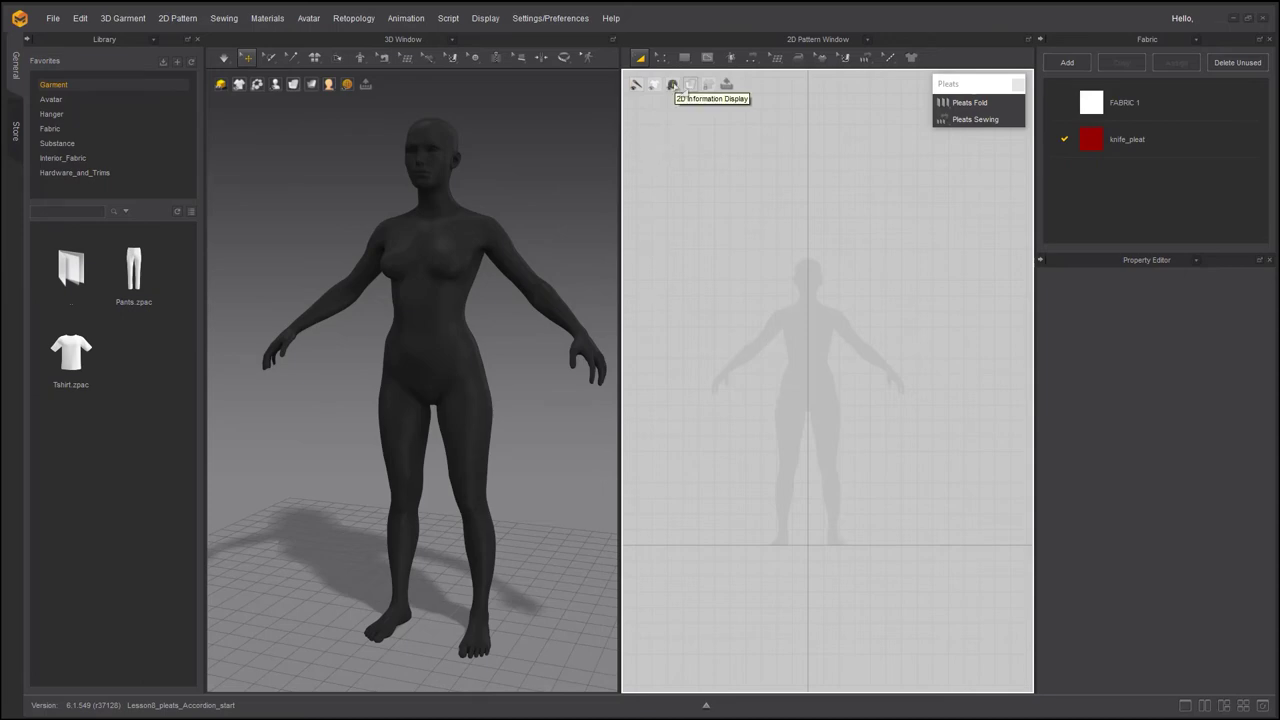
- Draw a large ellipse circle centred on the avatar's axis and move it upward
left_click(688, 60)
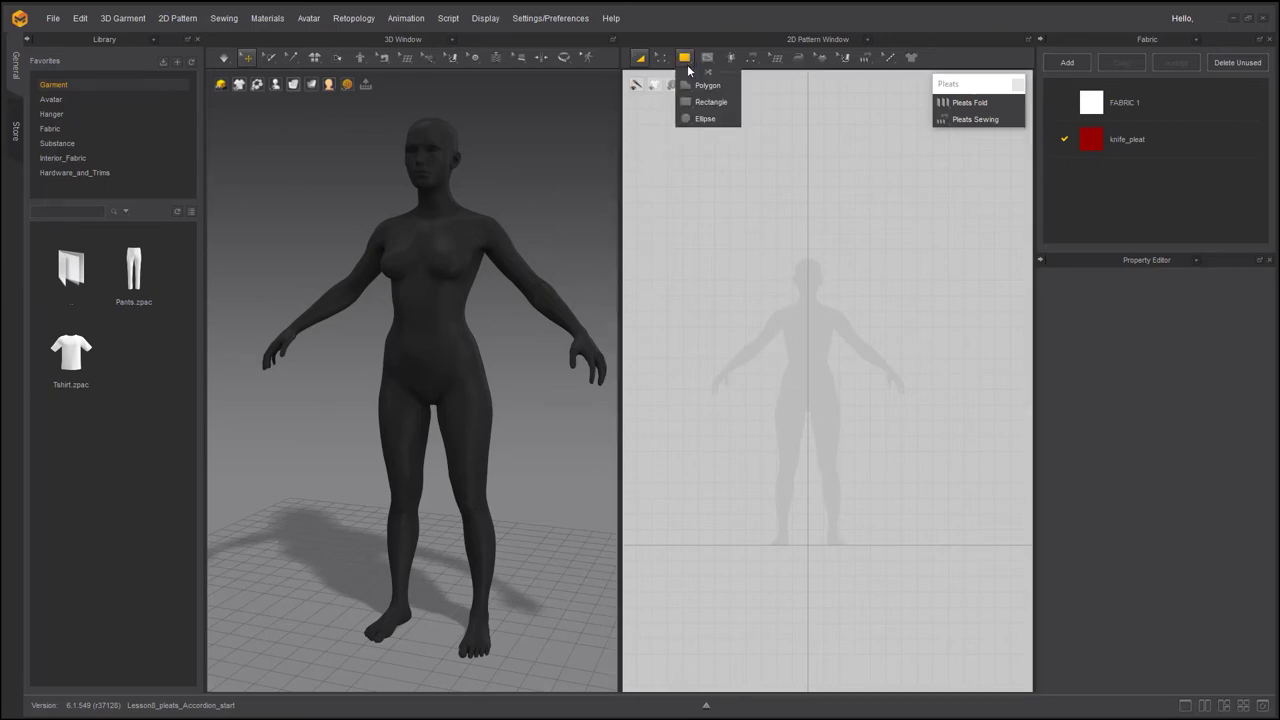
left_click(704, 119)
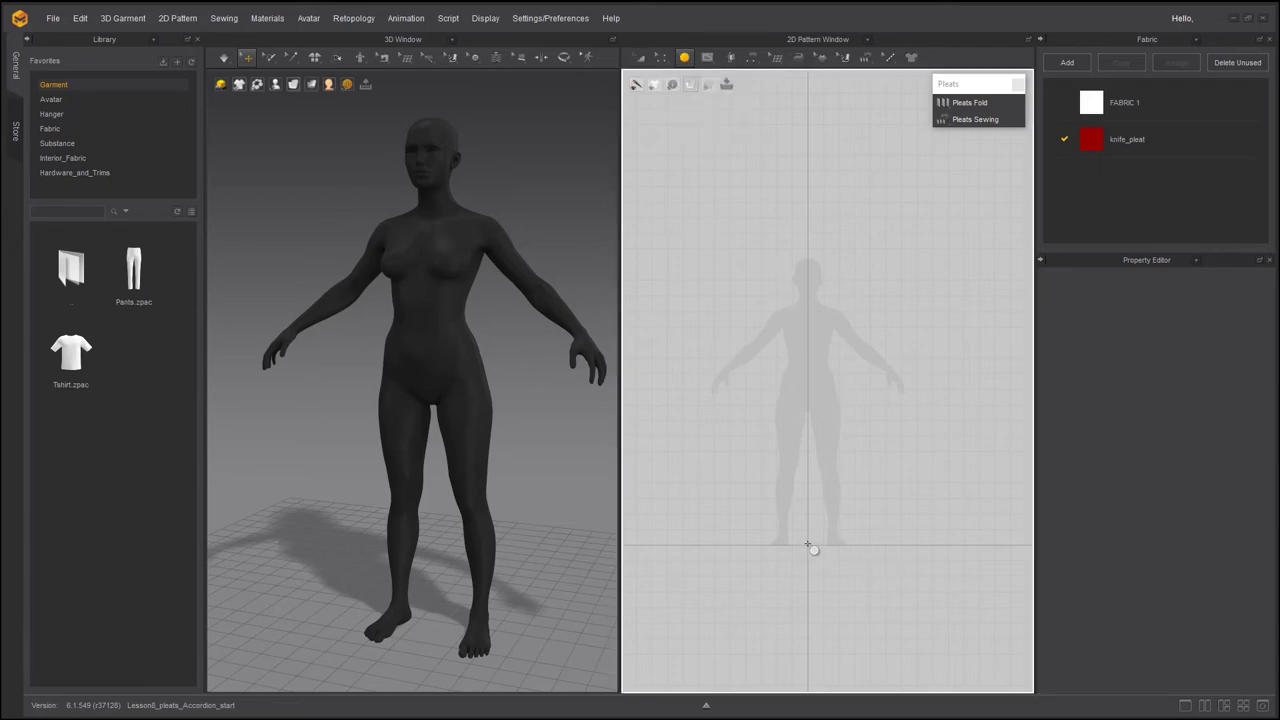
left_click_drag(812, 546, 973, 658)
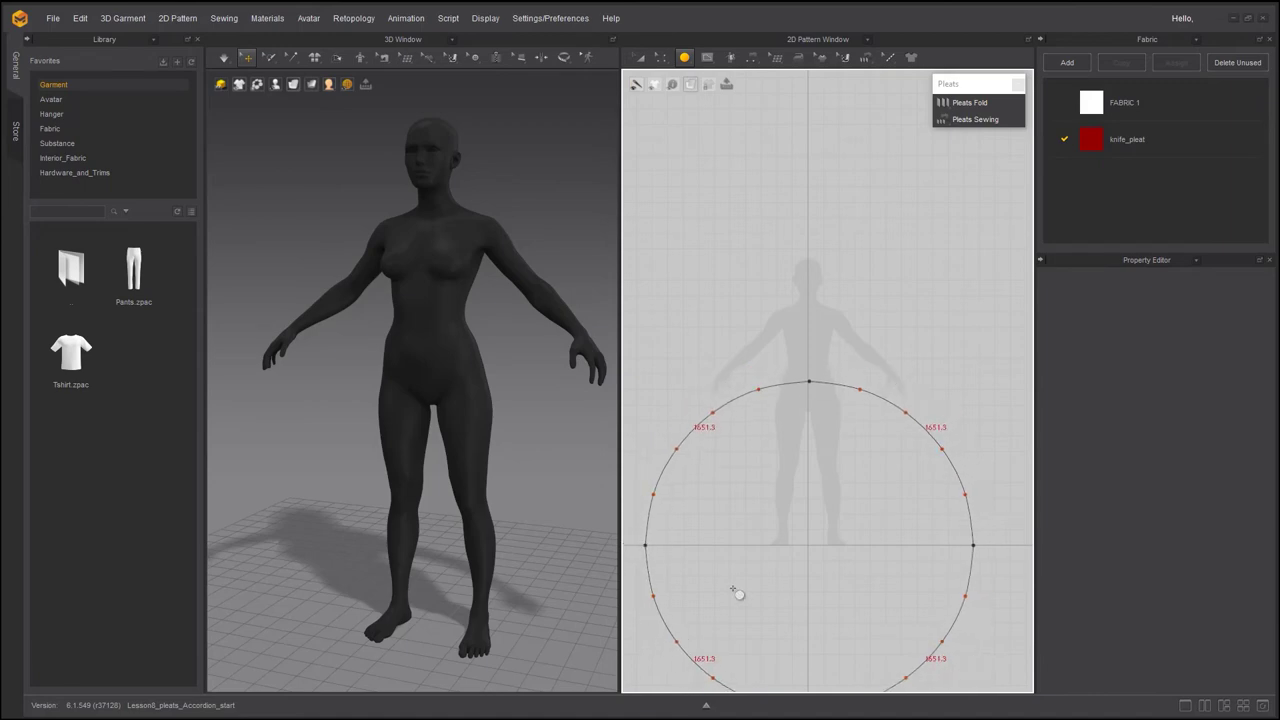
key("a")
left_click(810, 400)
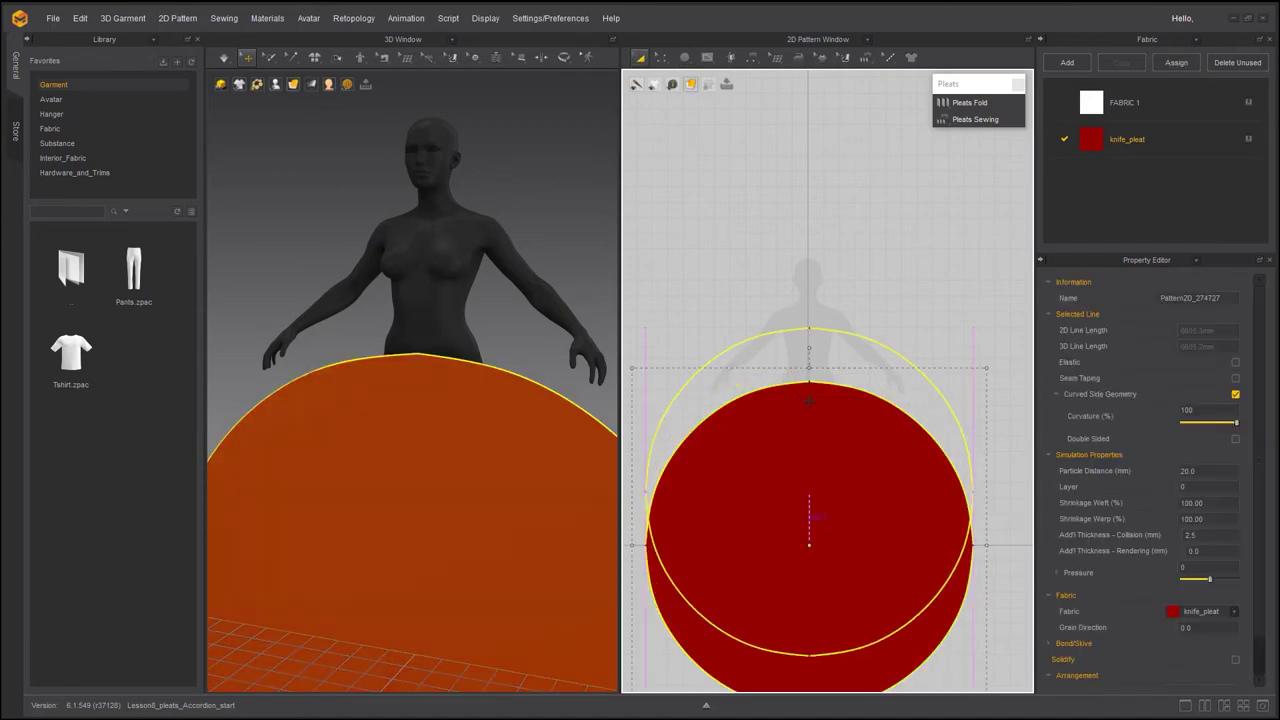
left_click_drag(810, 401, 803, 311)
left_click_drag(803, 311, 804, 309)
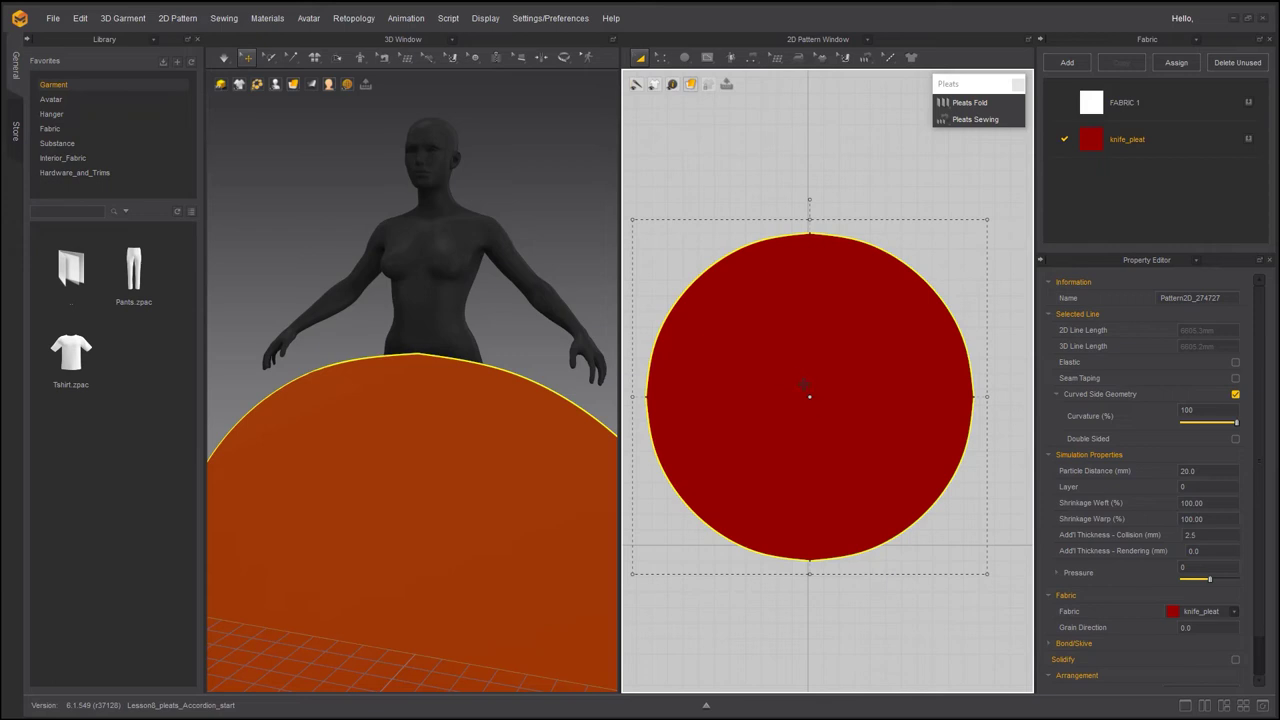
- Draw a horizontal and a vertical internal line across the circle pattern
left_click(707, 57)
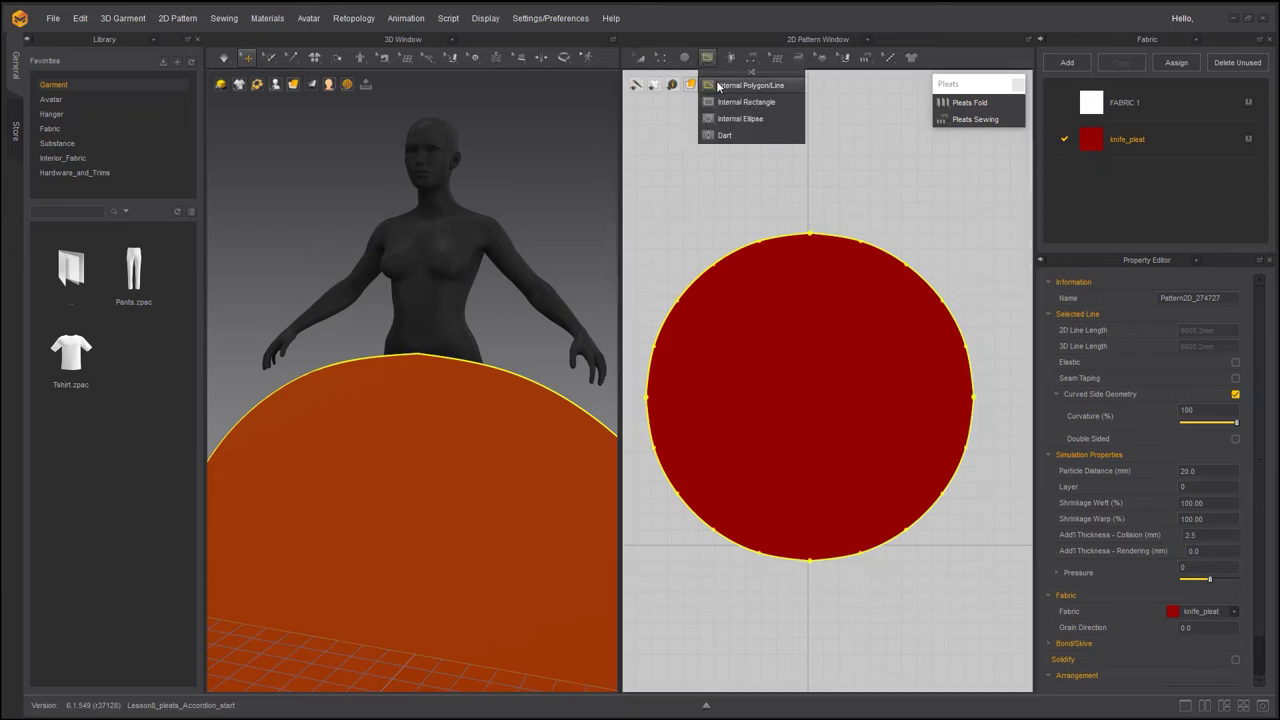
left_click(972, 396)
left_click(648, 396)
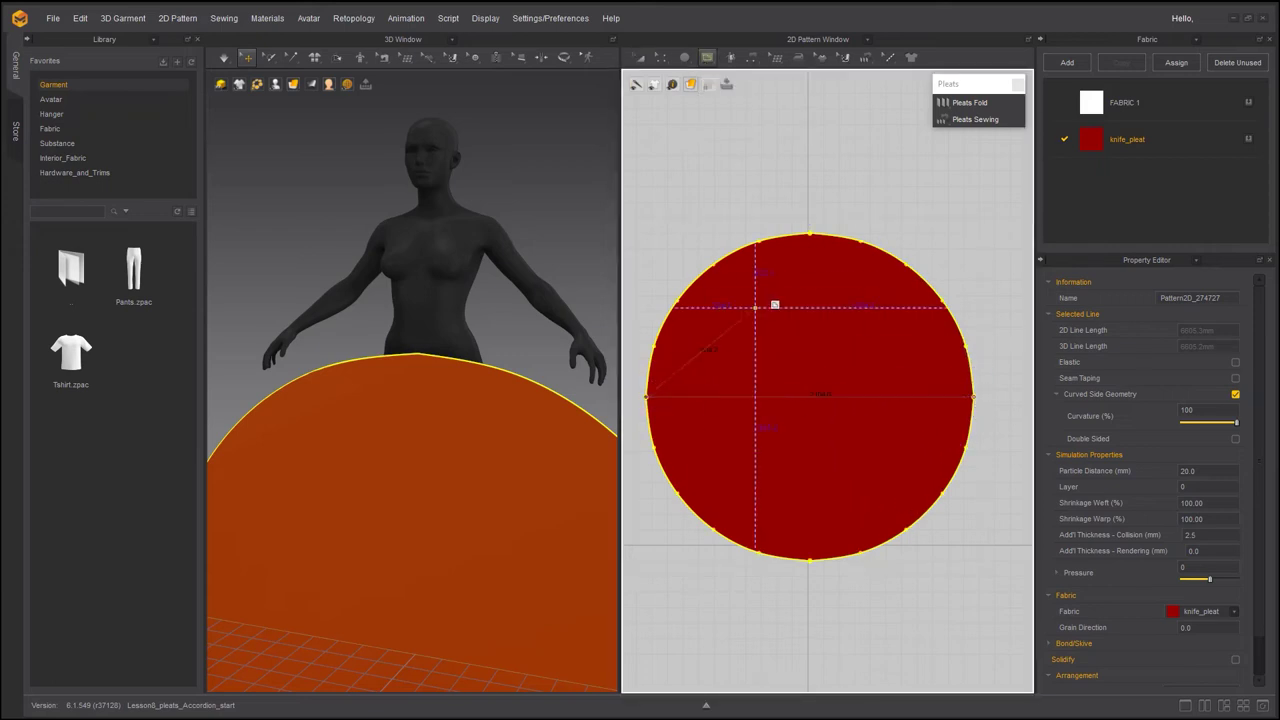
key("Return")
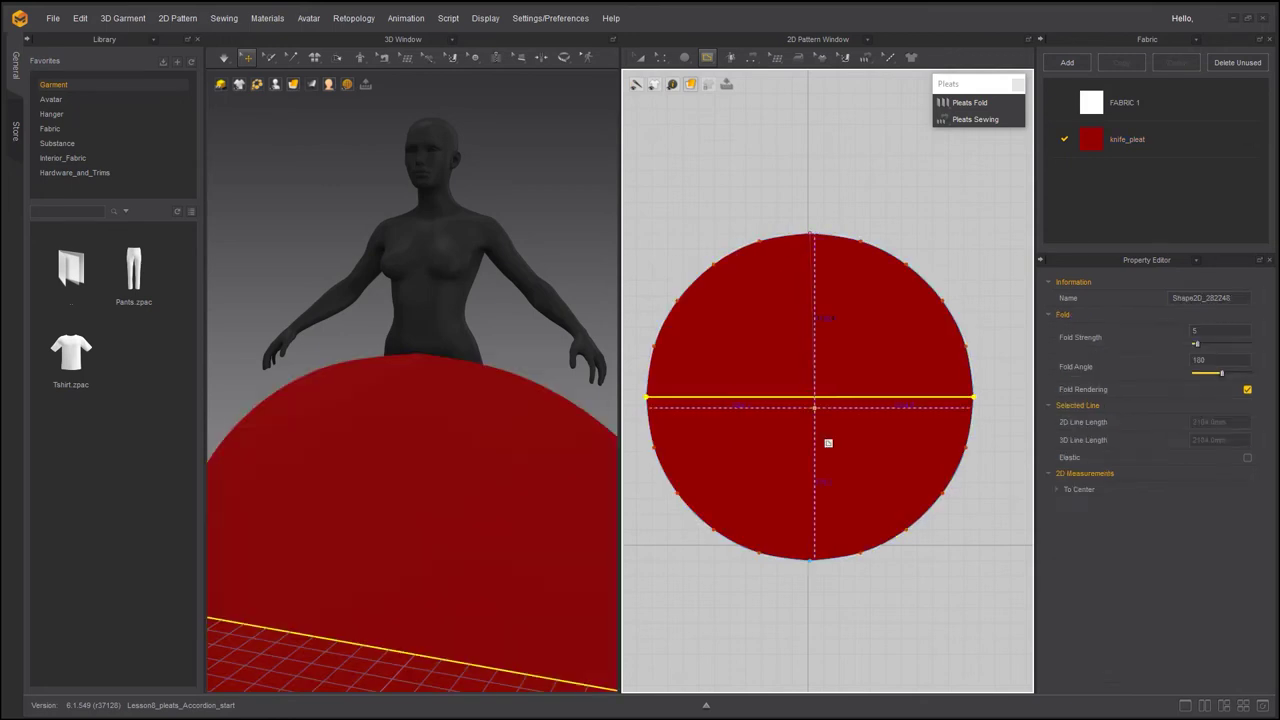
double_click(811, 560)
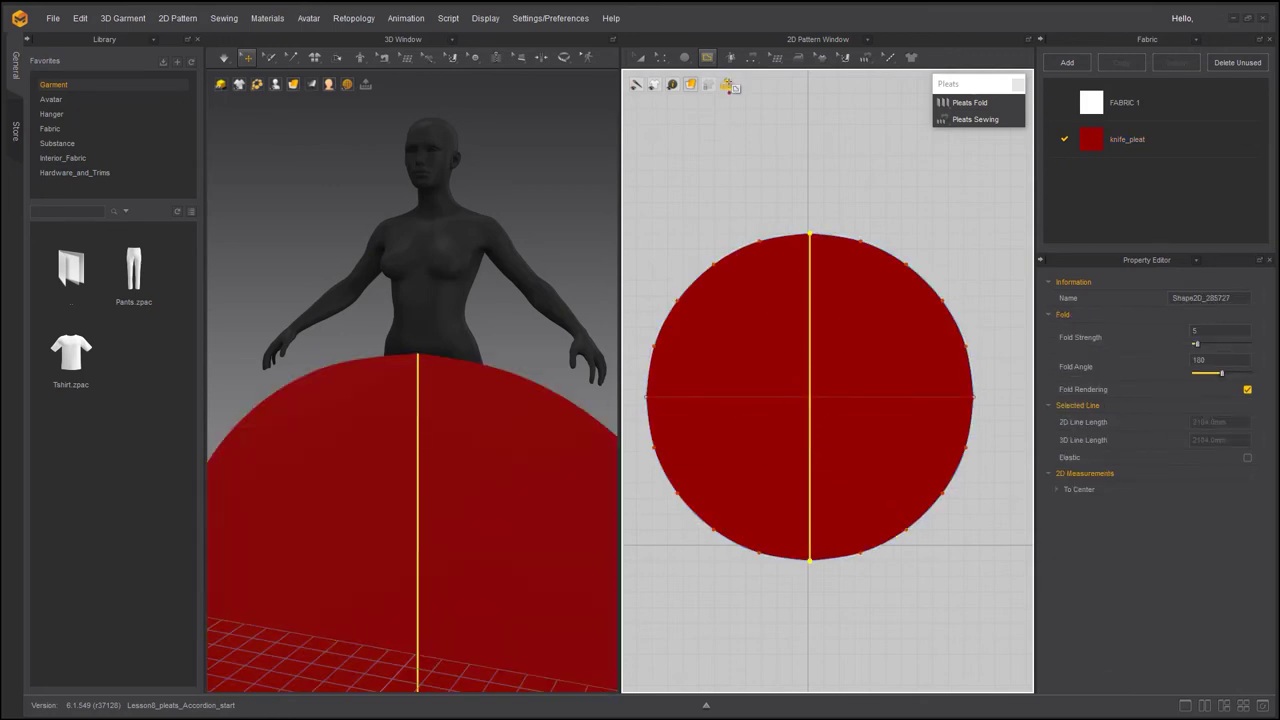
- Draw a small internal circle at the centre of the circle pattern
left_click(707, 57)
left_click(722, 119)
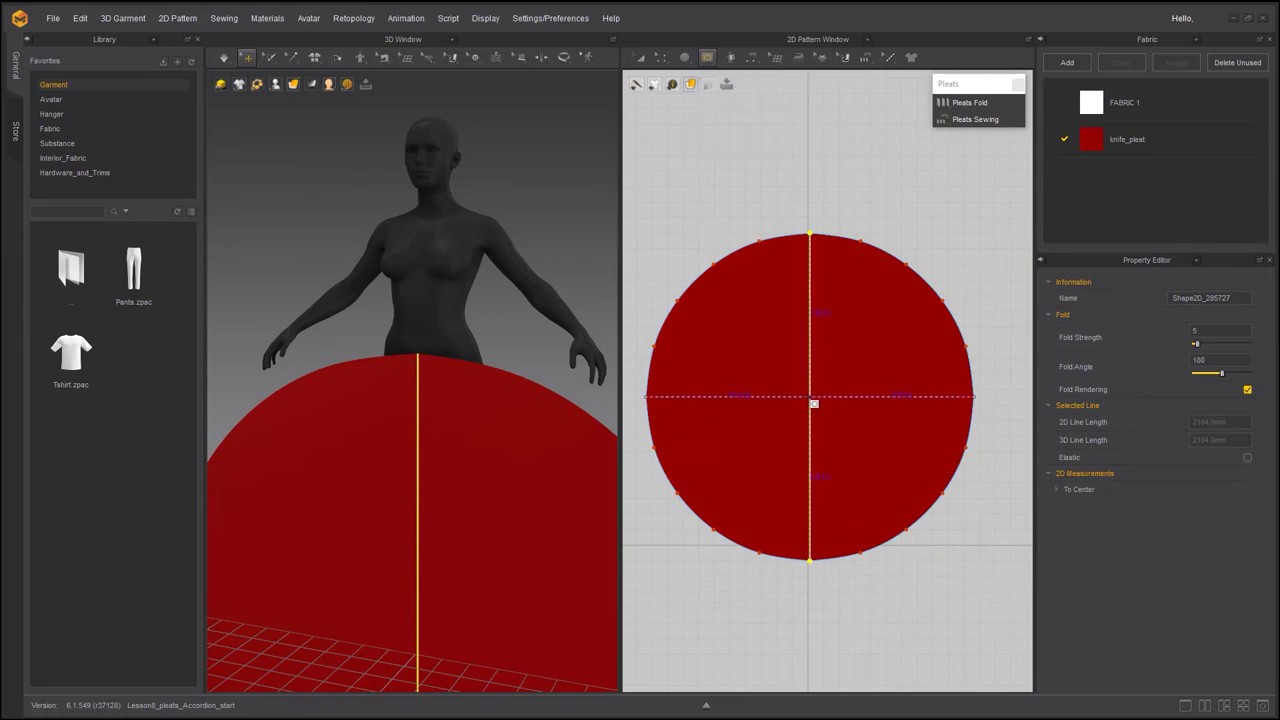
left_click_drag(814, 403, 834, 432)
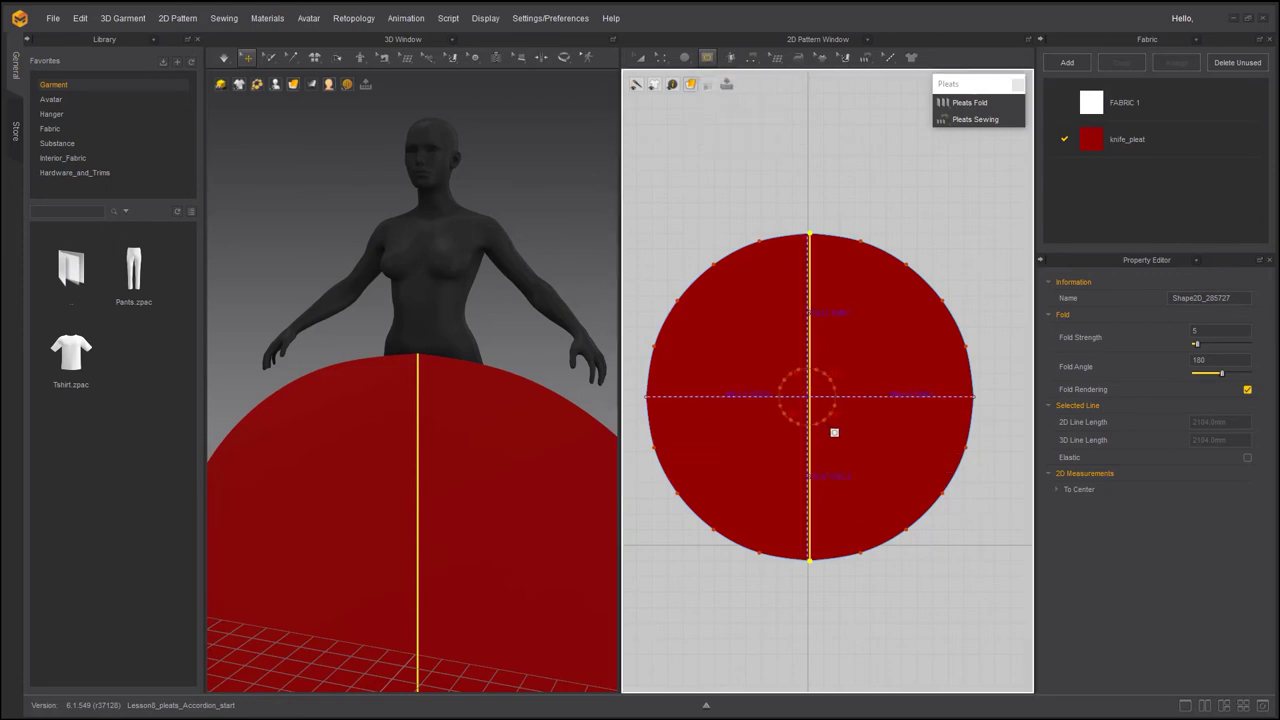
left_click(892, 547)
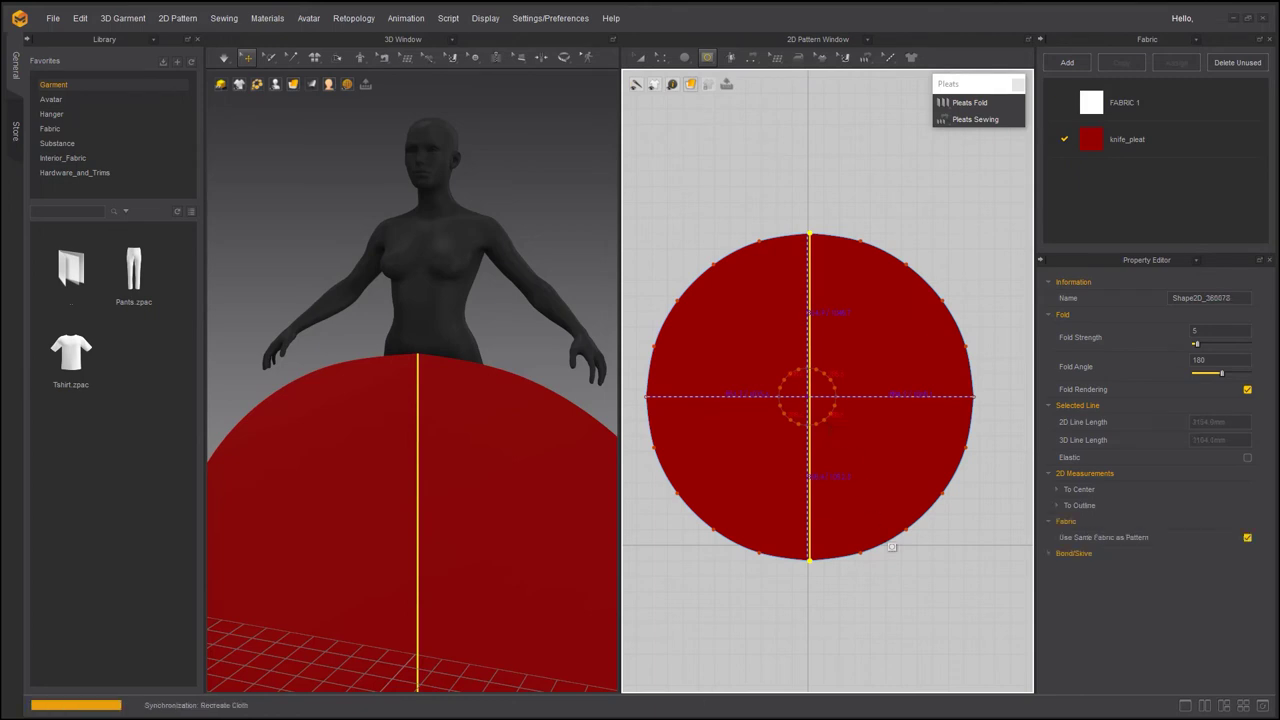
scroll(805, 465, "up", 2)
scroll(824, 447, "up", 2)
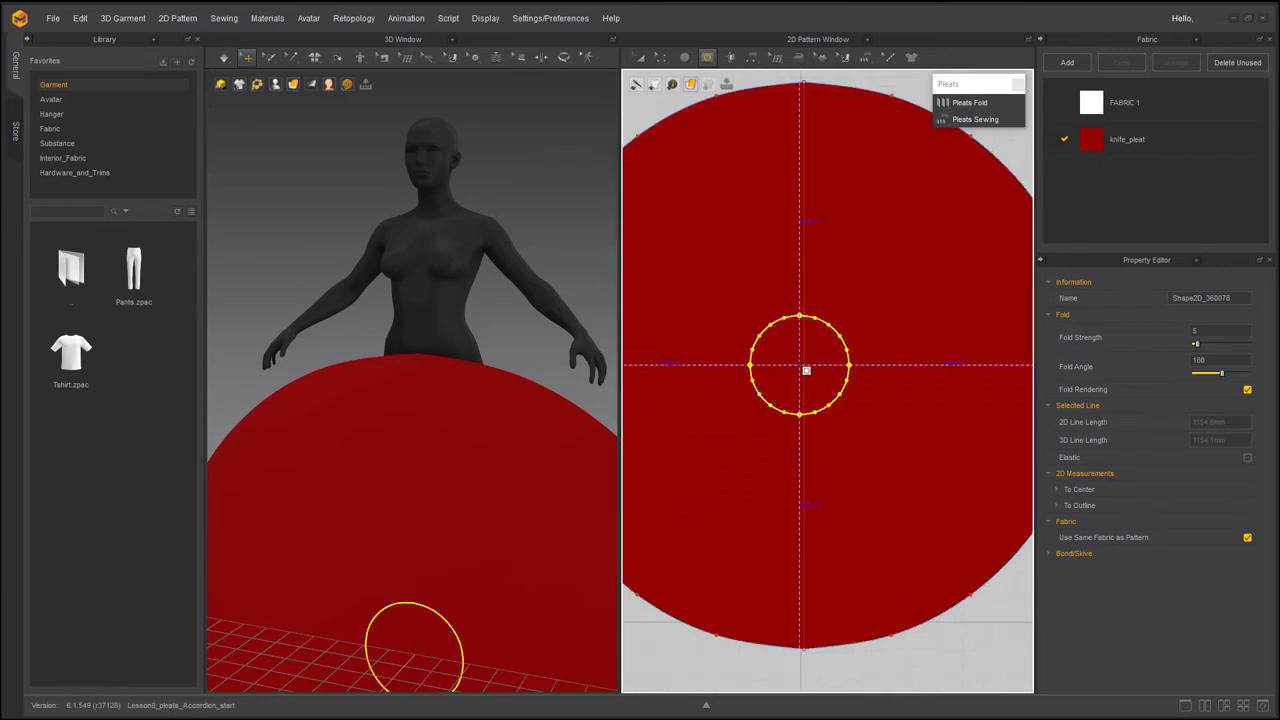
left_click(826, 400)
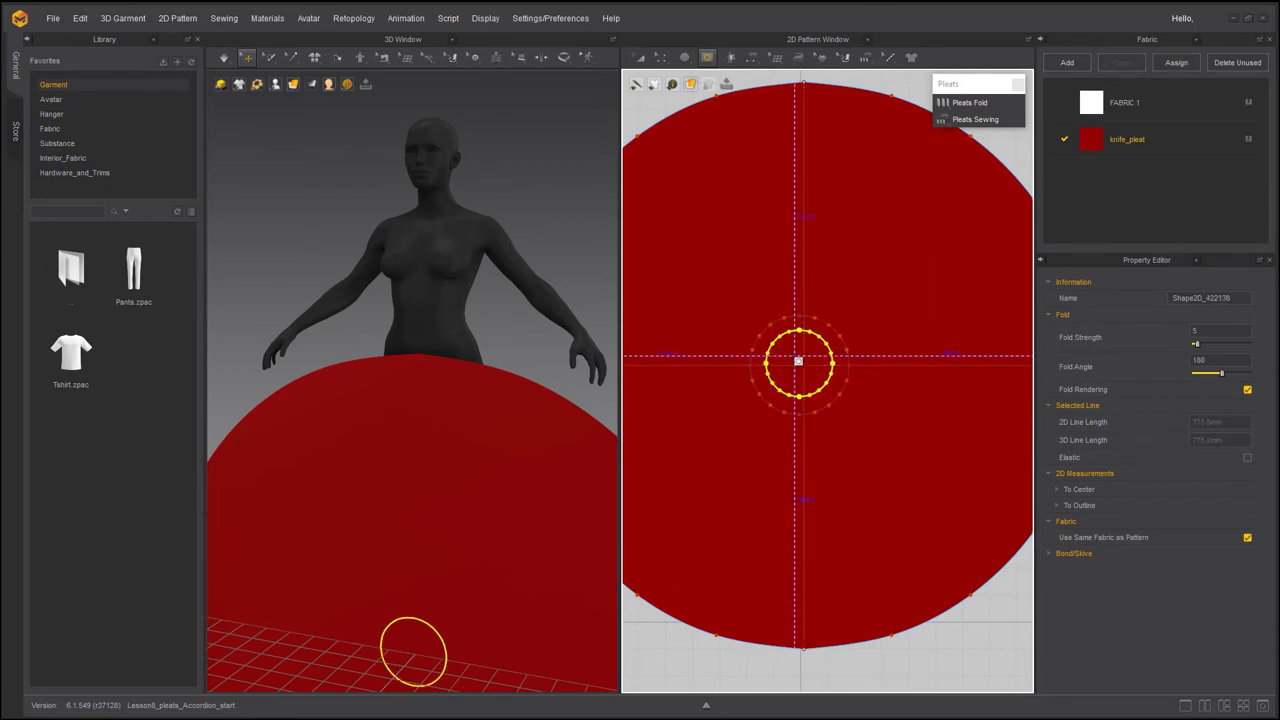
left_click(661, 58)
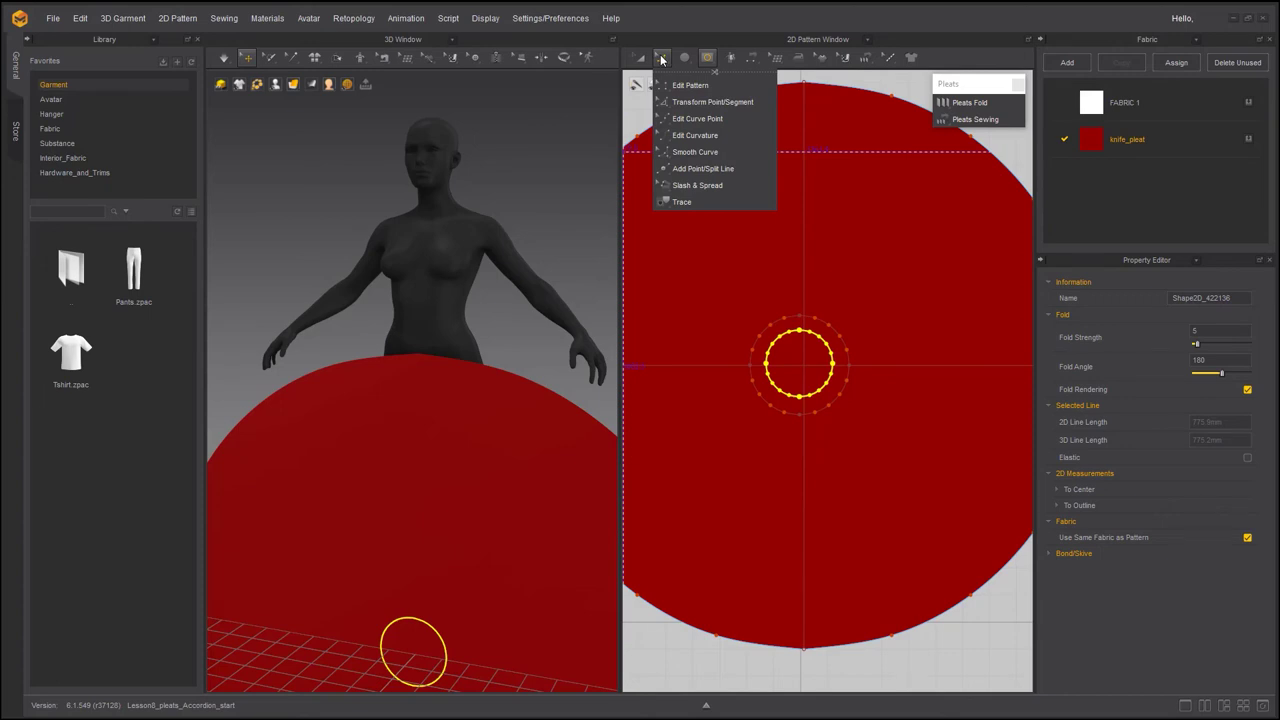
- Convert the small centre circle into a hole
left_click(665, 85)
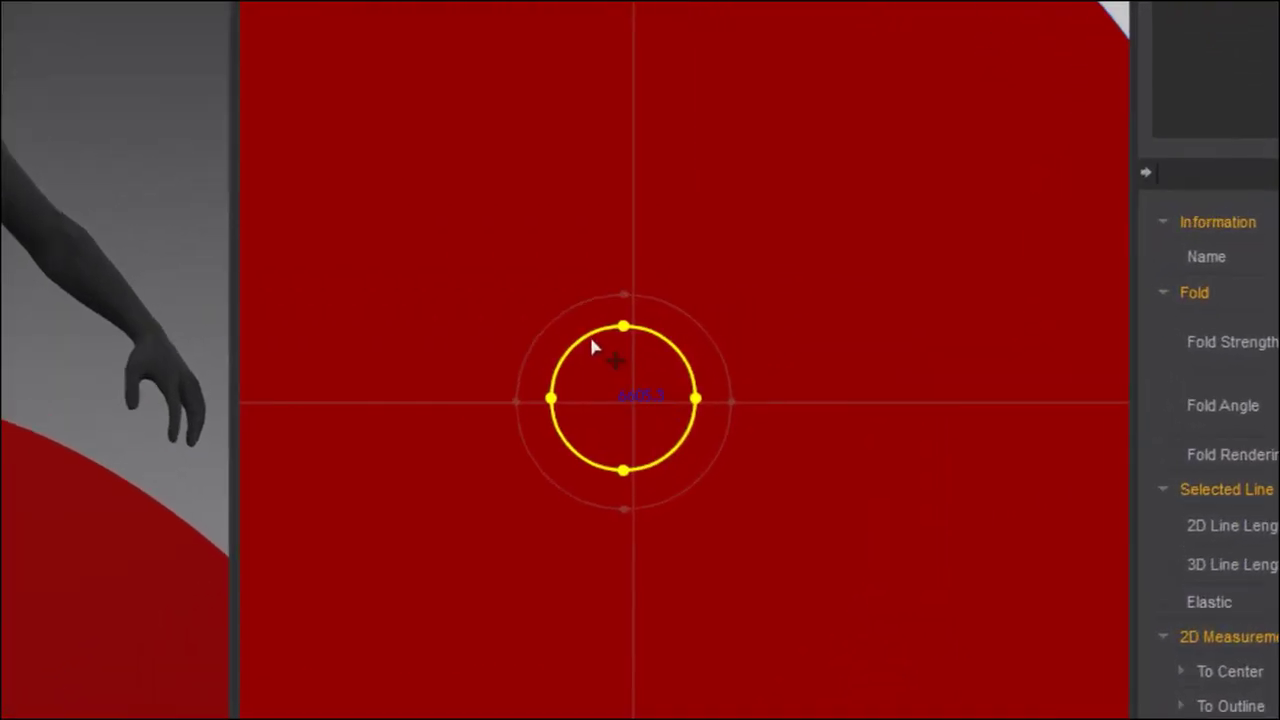
right_click(591, 346)
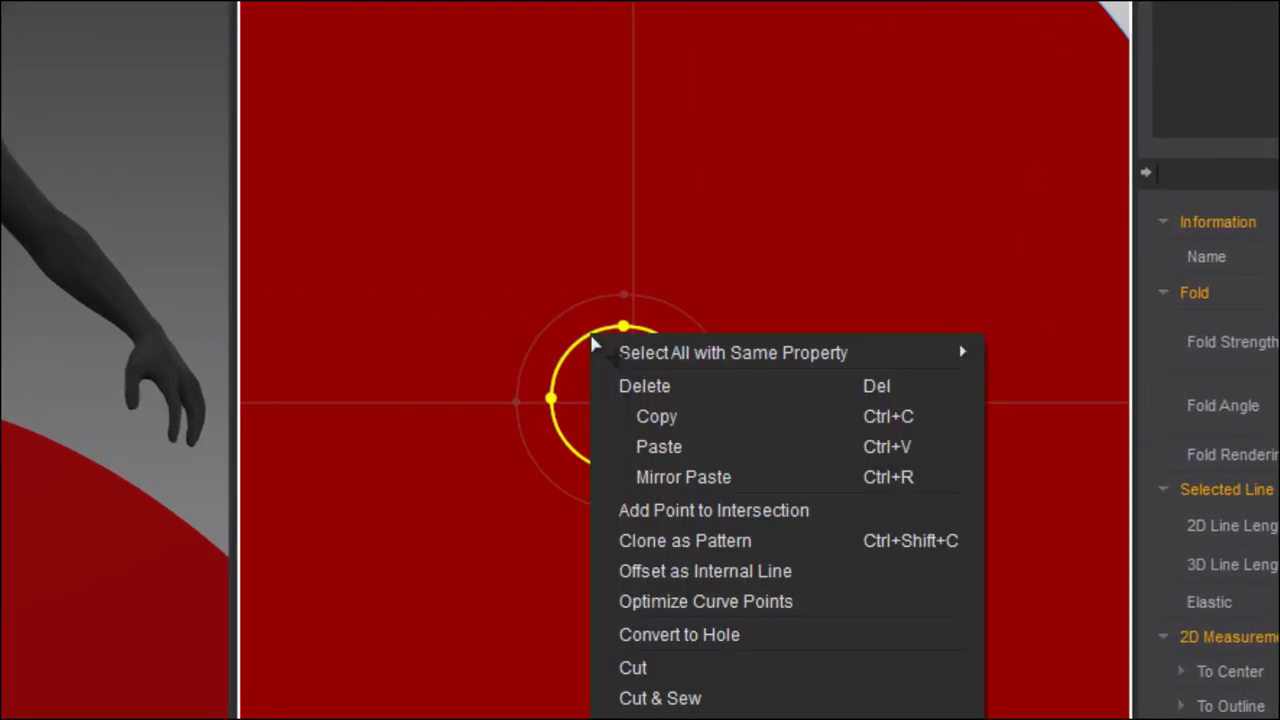
left_click(712, 636)
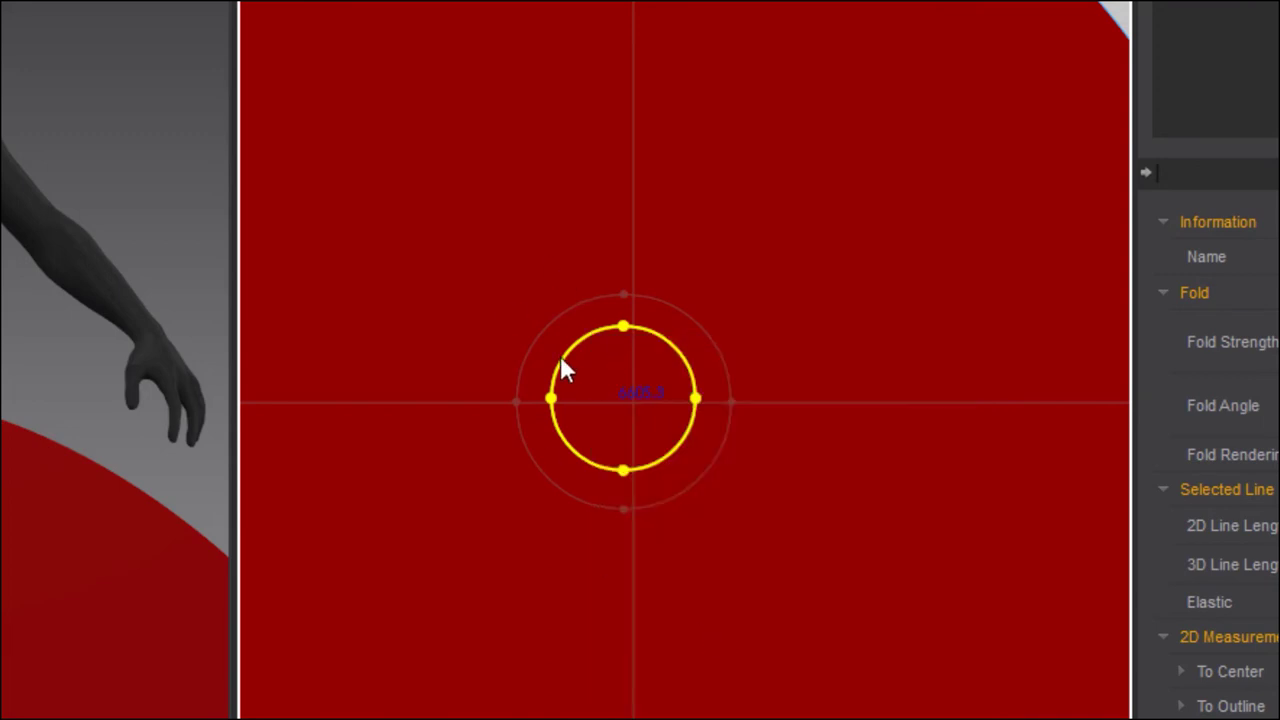
- Cut & Sew the skirt along the larger circle around the waist hole
left_click(607, 390)
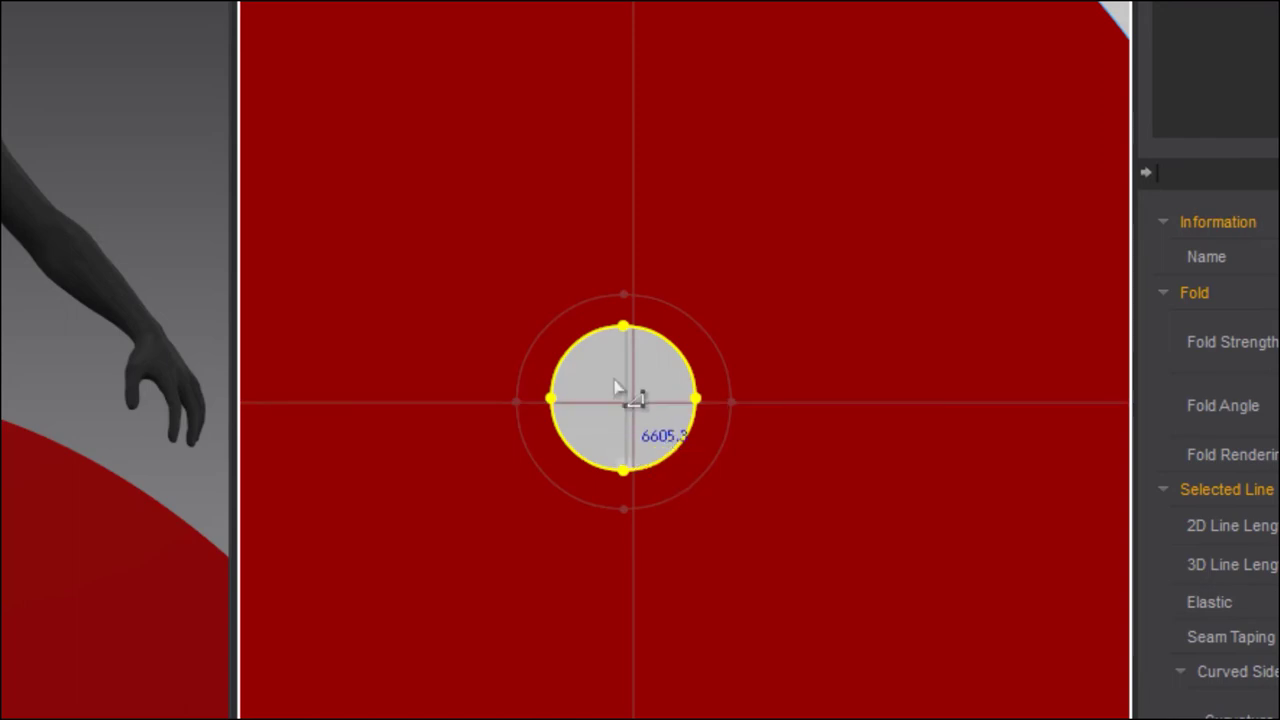
left_click(547, 331)
left_click(547, 334)
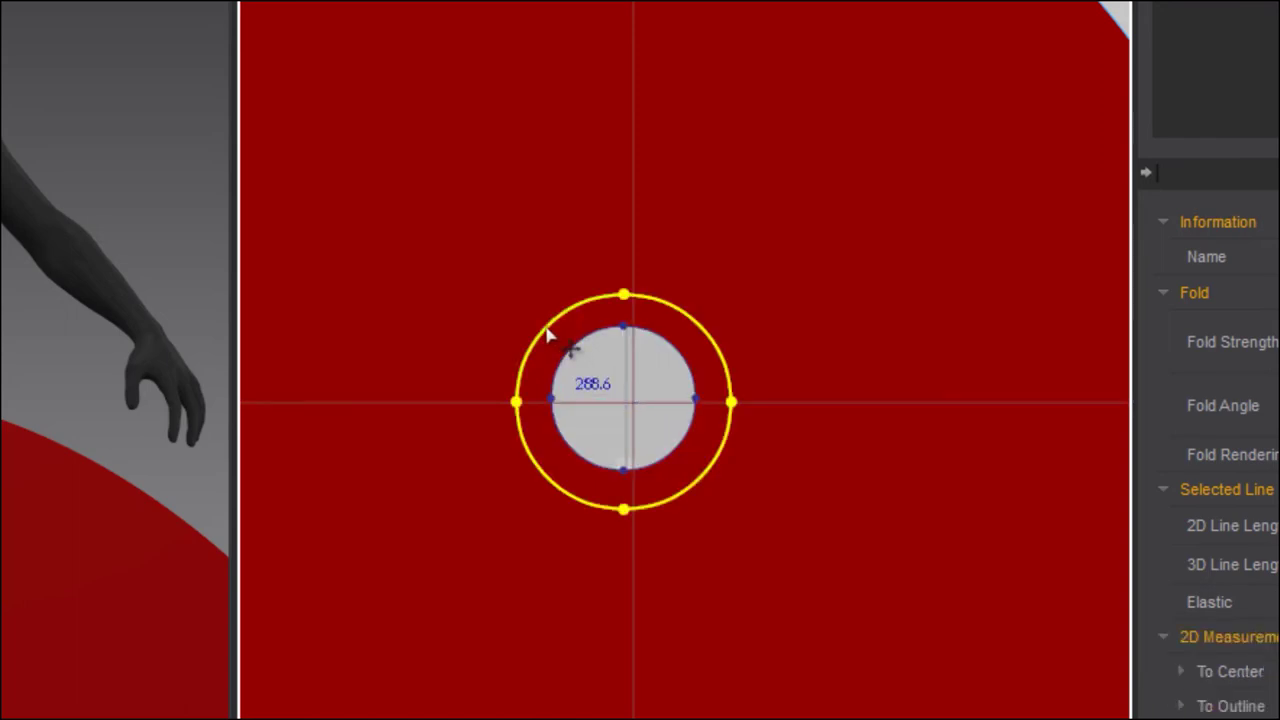
right_click(547, 334)
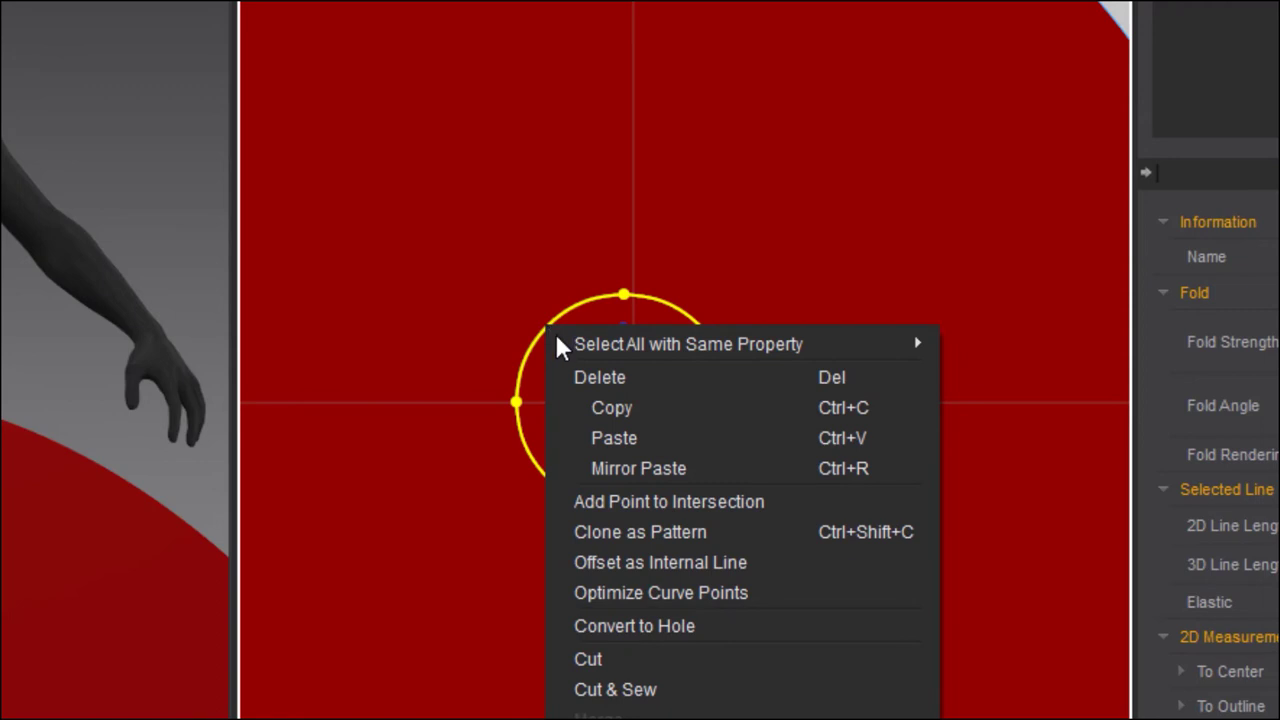
left_click(605, 698)
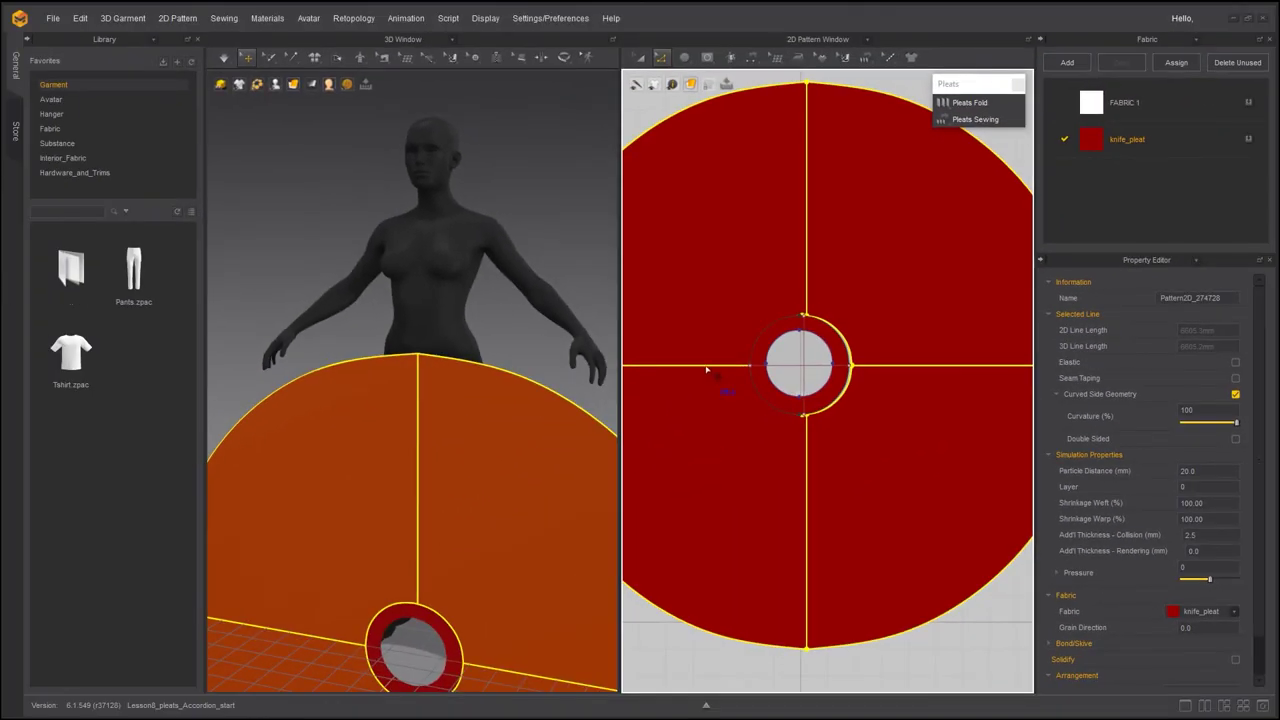
- Cut & Sew the skirt into halves along both parts of the horizontal line
left_click(706, 368)
left_click(939, 368, "shift")
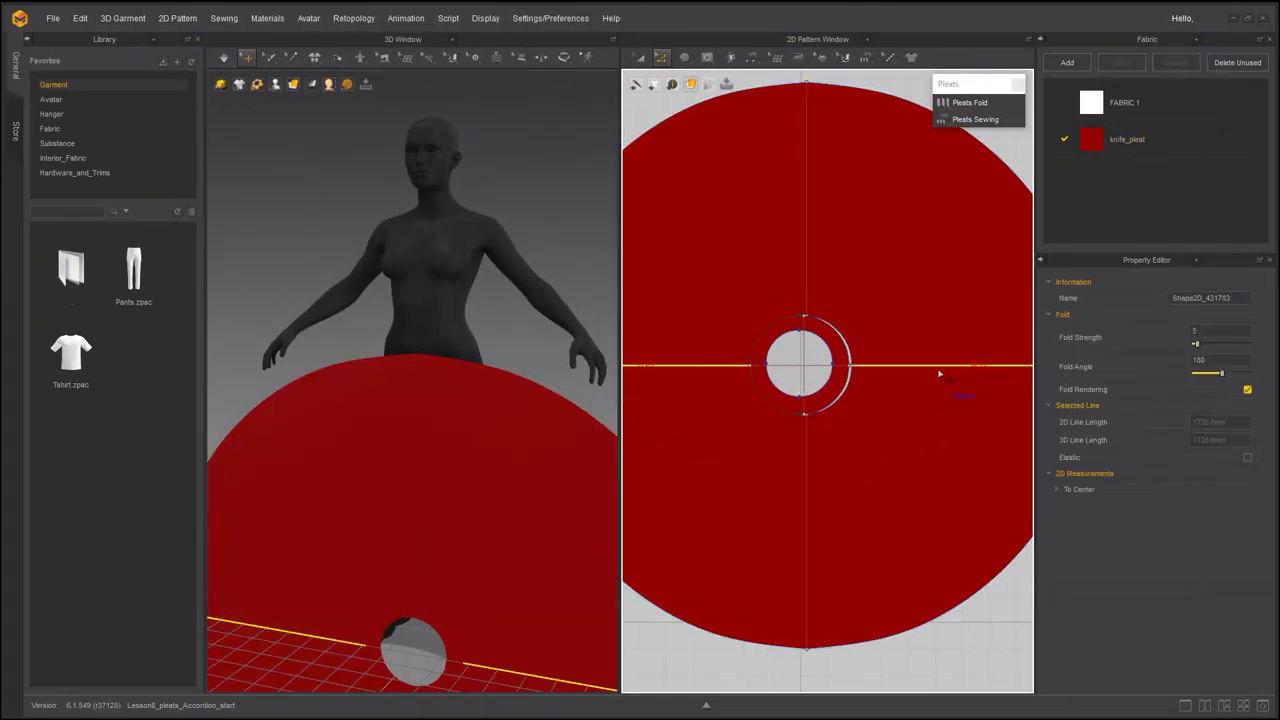
right_click(939, 374)
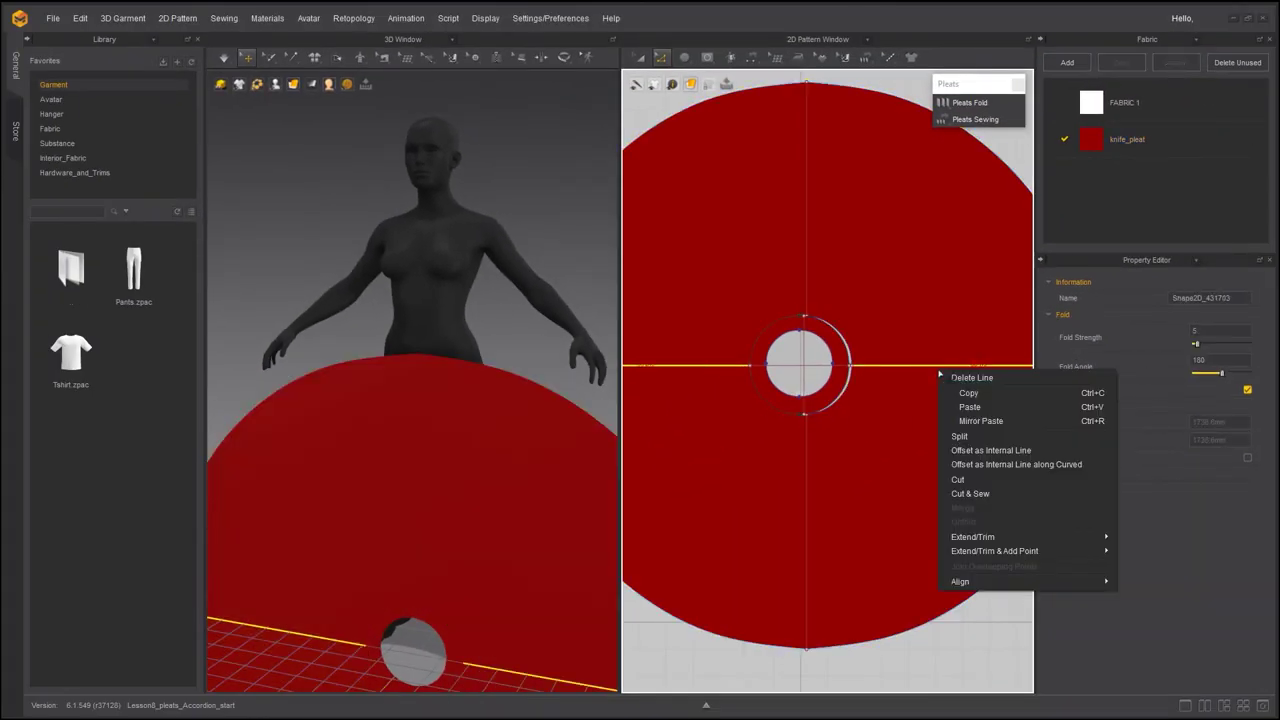
left_click(957, 494)
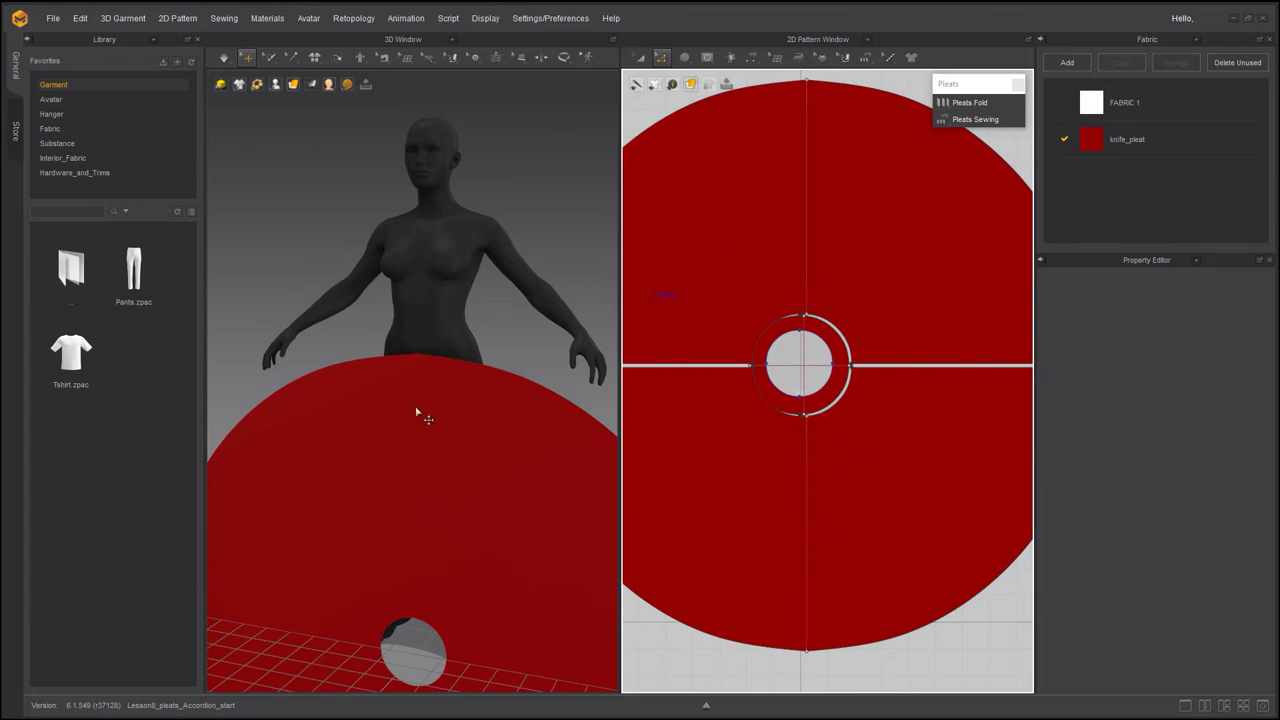
scroll(746, 302, "down", 3)
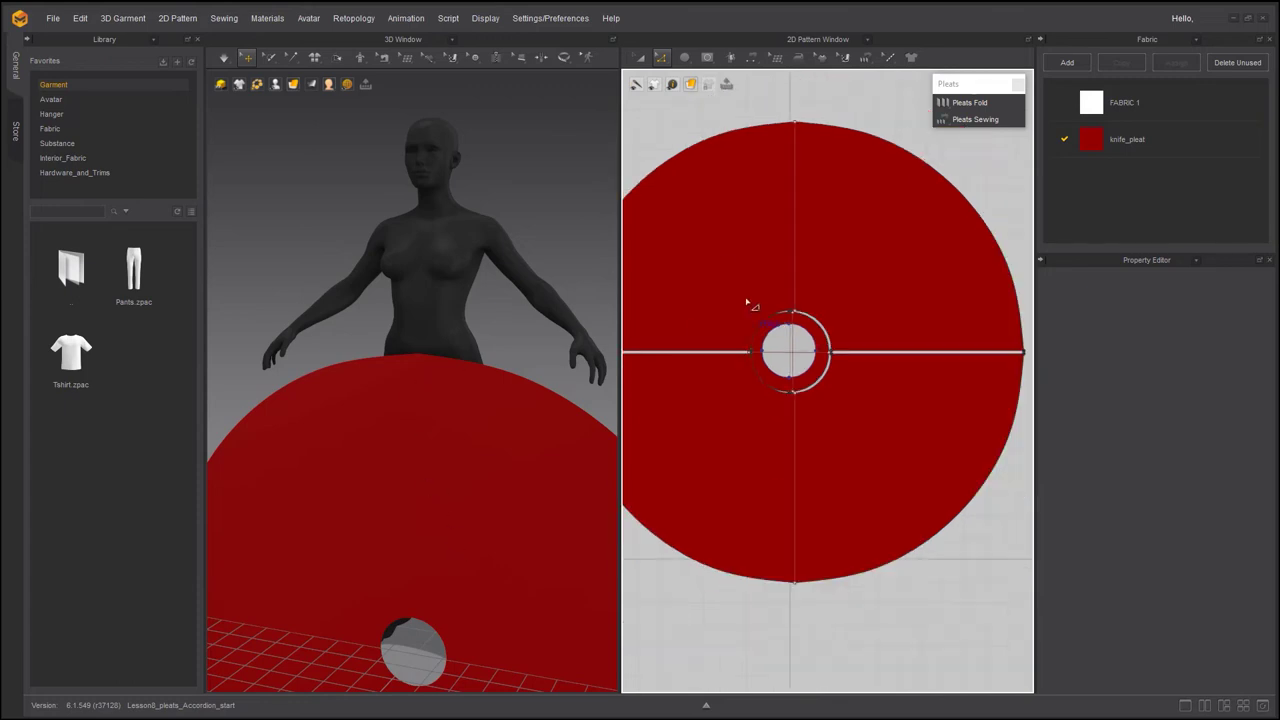
scroll(750, 304, "down", 1)
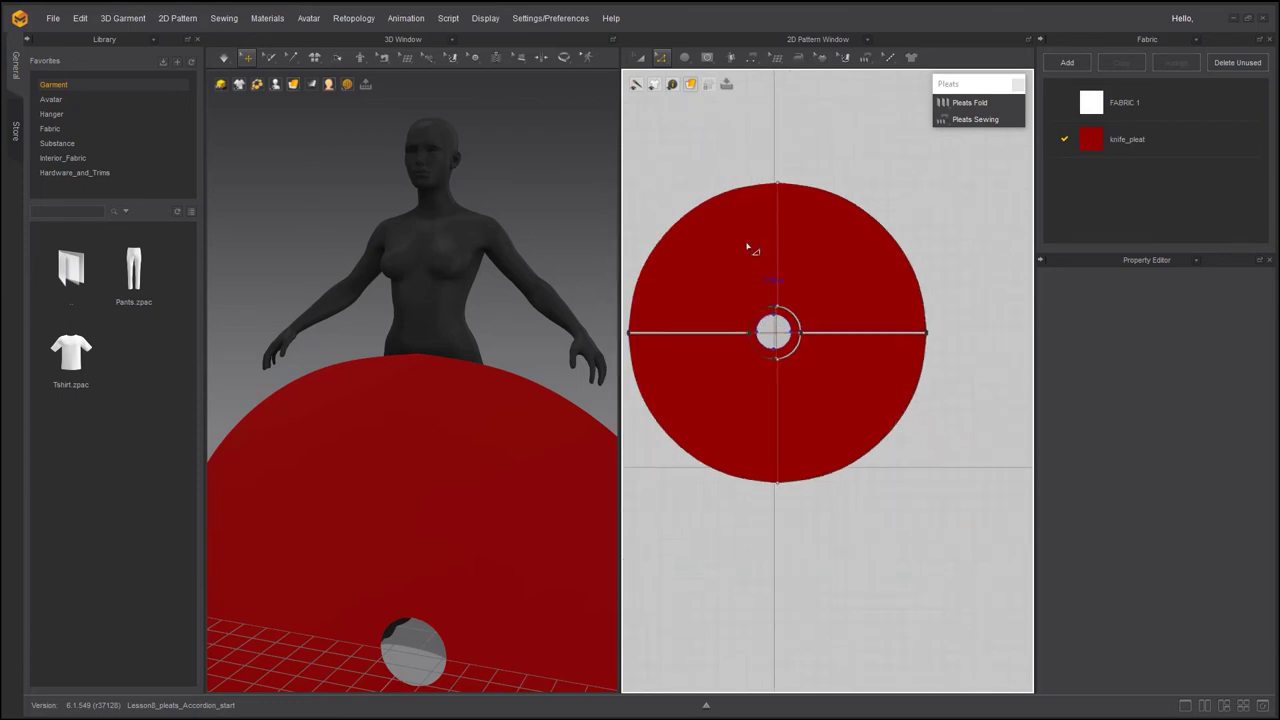
- With Transform Pattern, select both skirt halves and the waist ring
left_click(640, 57)
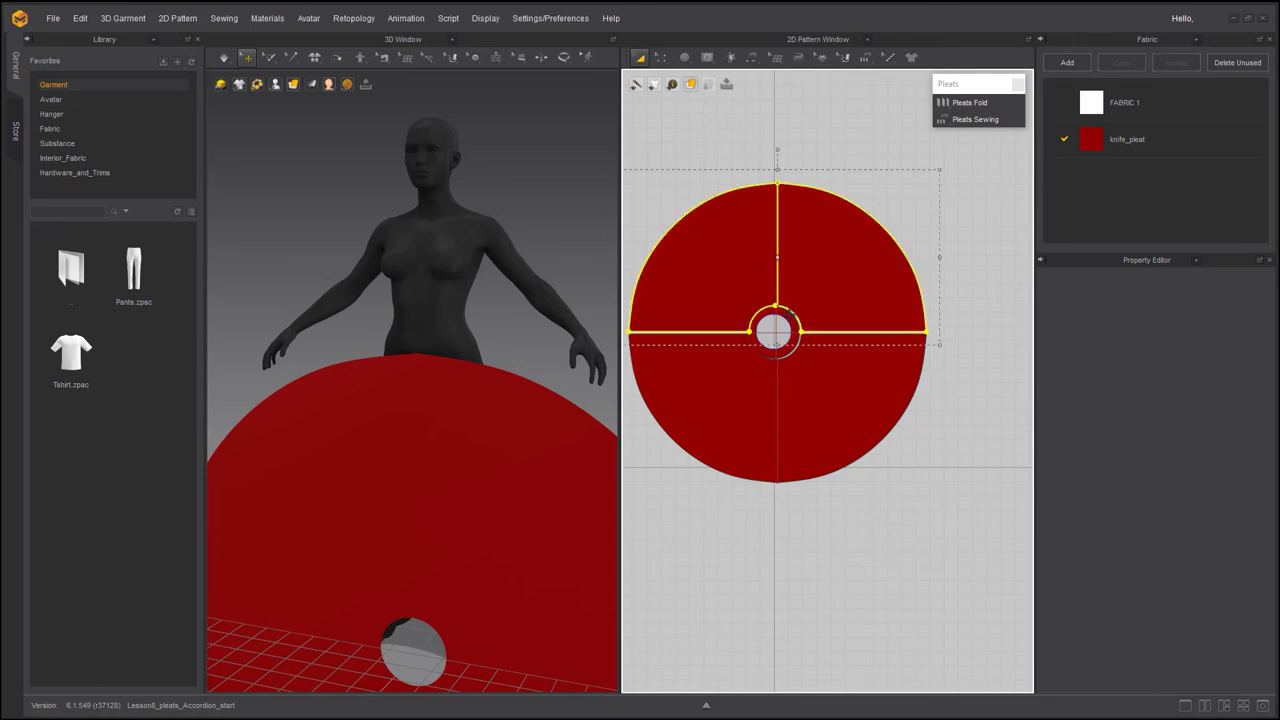
left_click(790, 320)
scroll(790, 320, "up", 2)
left_click(800, 332)
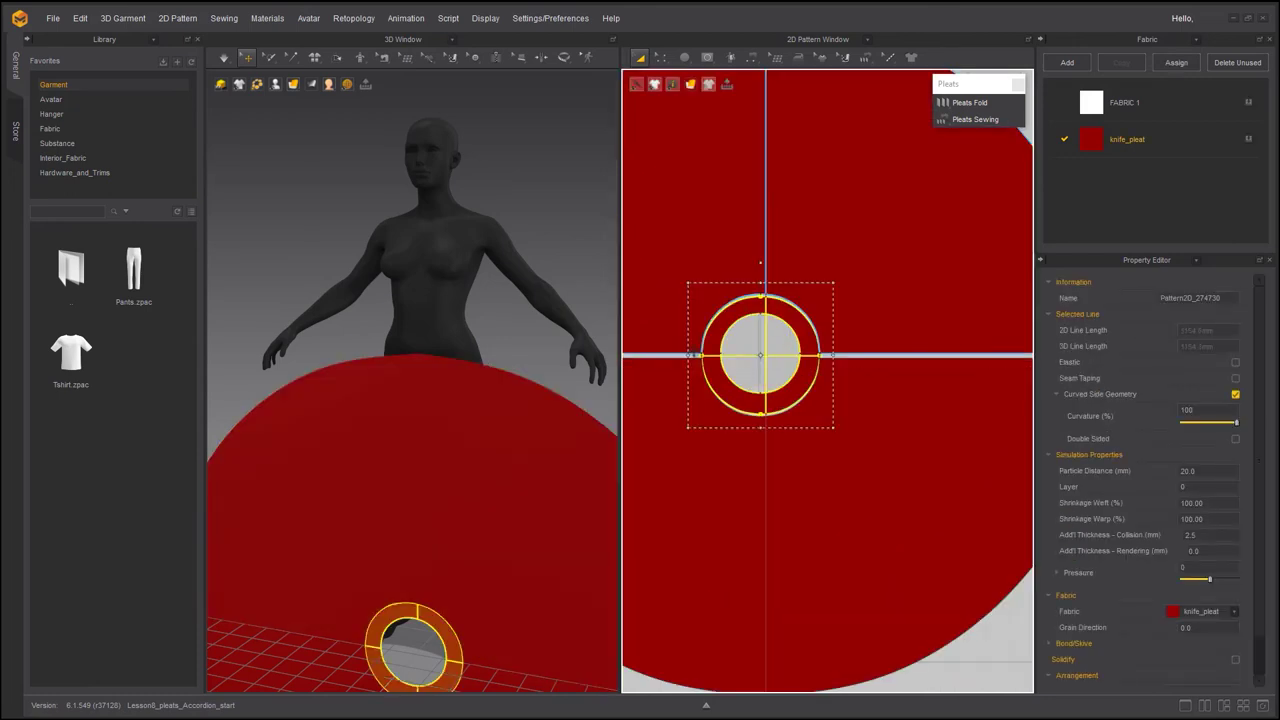
scroll(486, 395, "down", 3)
scroll(486, 395, "down", 2)
left_click(289, 369)
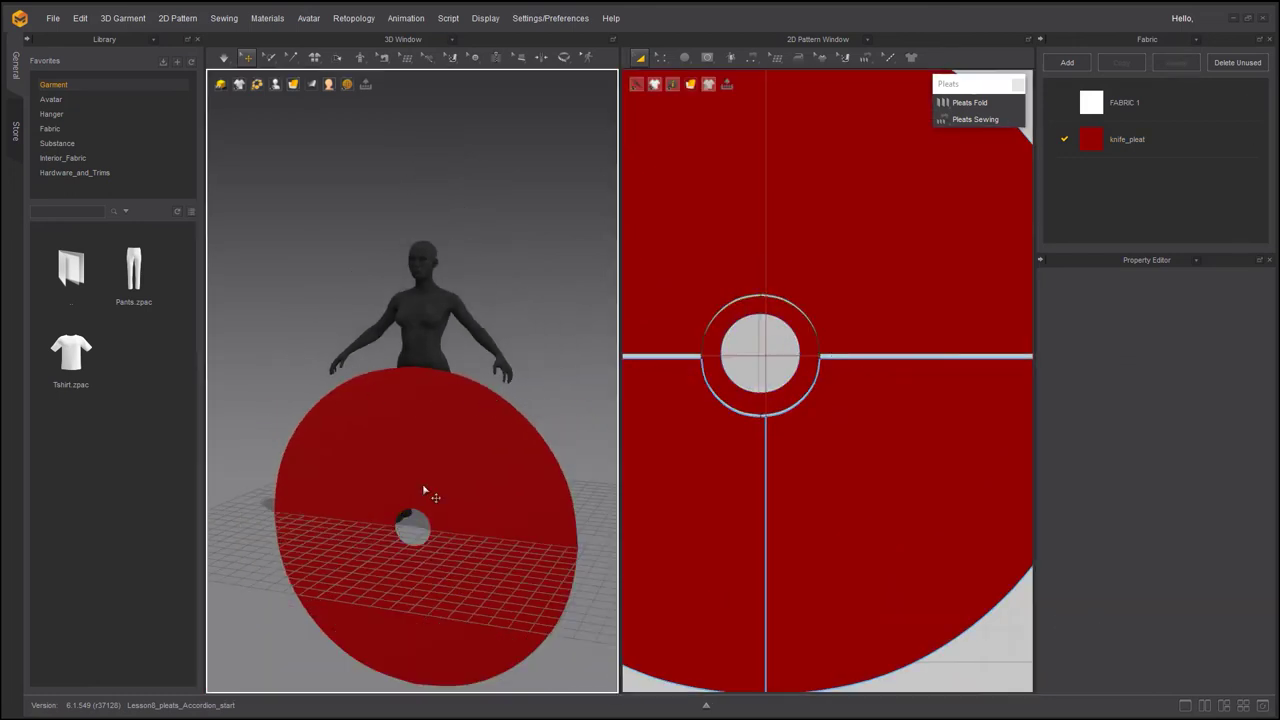
right_click_drag(303, 446, 257, 263)
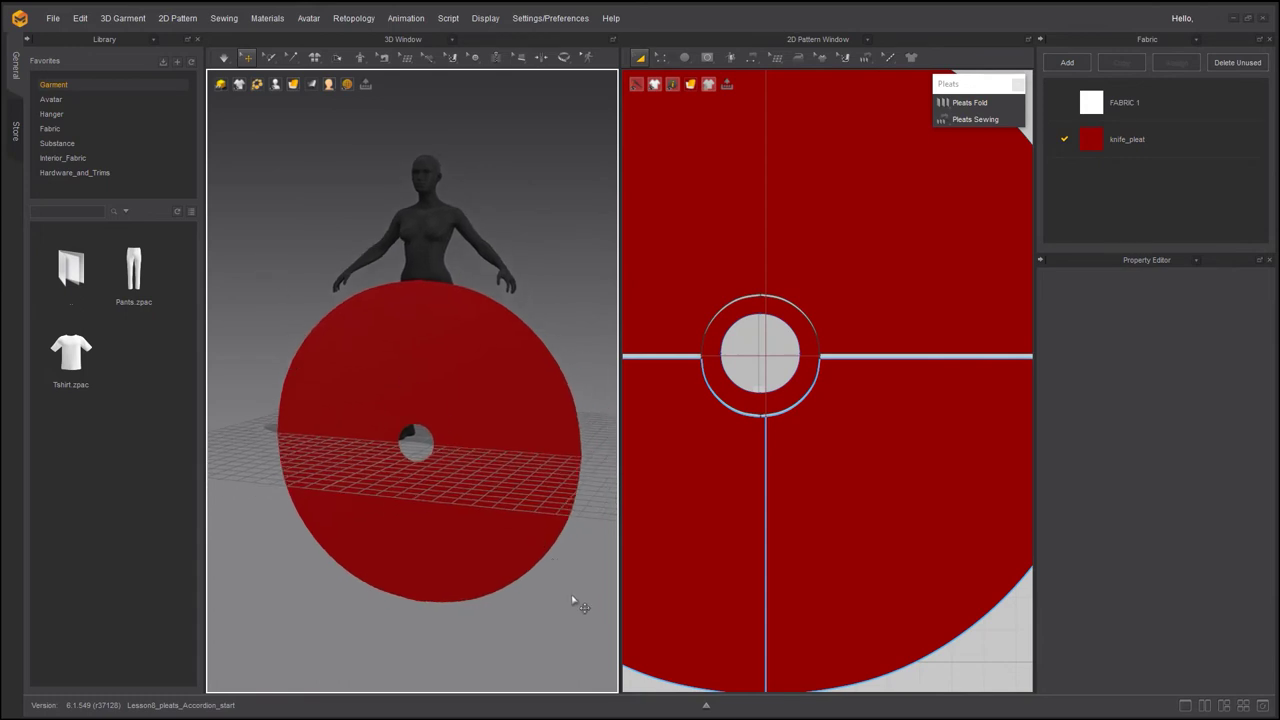
left_click(476, 556)
left_click(420, 400, "shift")
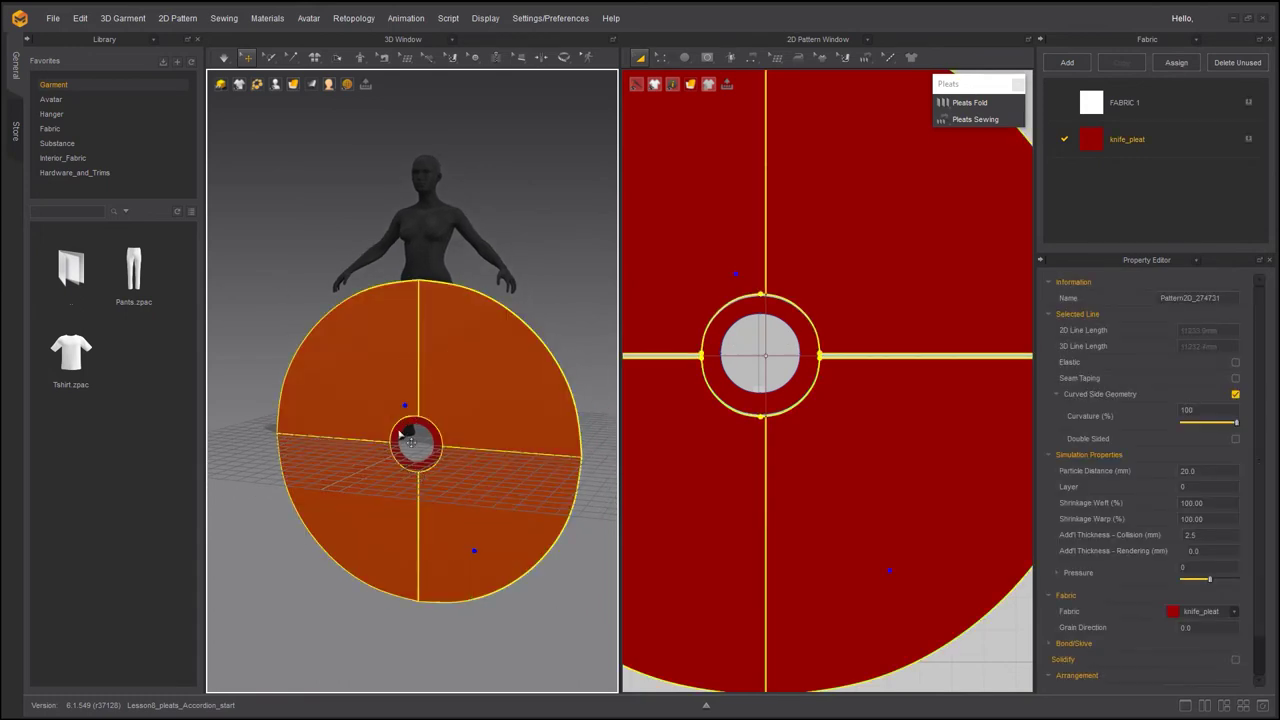
left_click(406, 462, "shift")
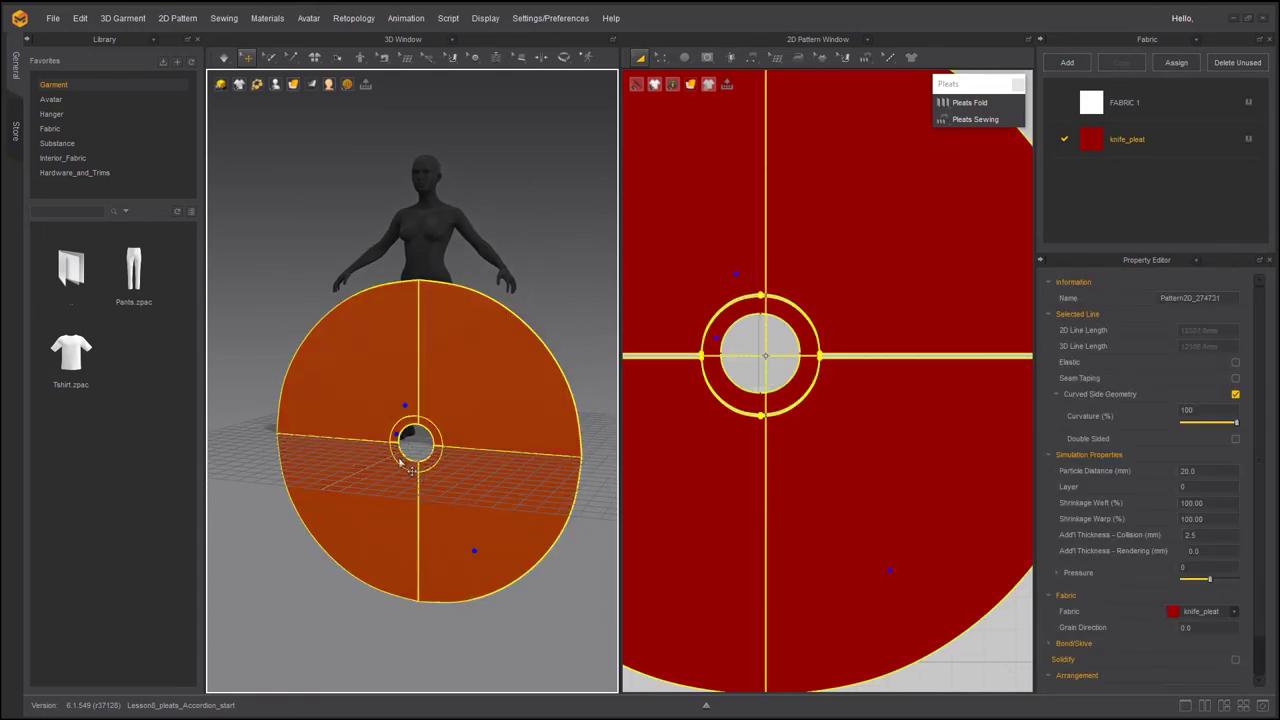
- Rotate the disk with the gizmo so it lies flat around the avatar's waist
right_click_drag(410, 470, 469, 263)
left_click_drag(448, 212, 353, 414)
right_click_drag(353, 414, 443, 428)
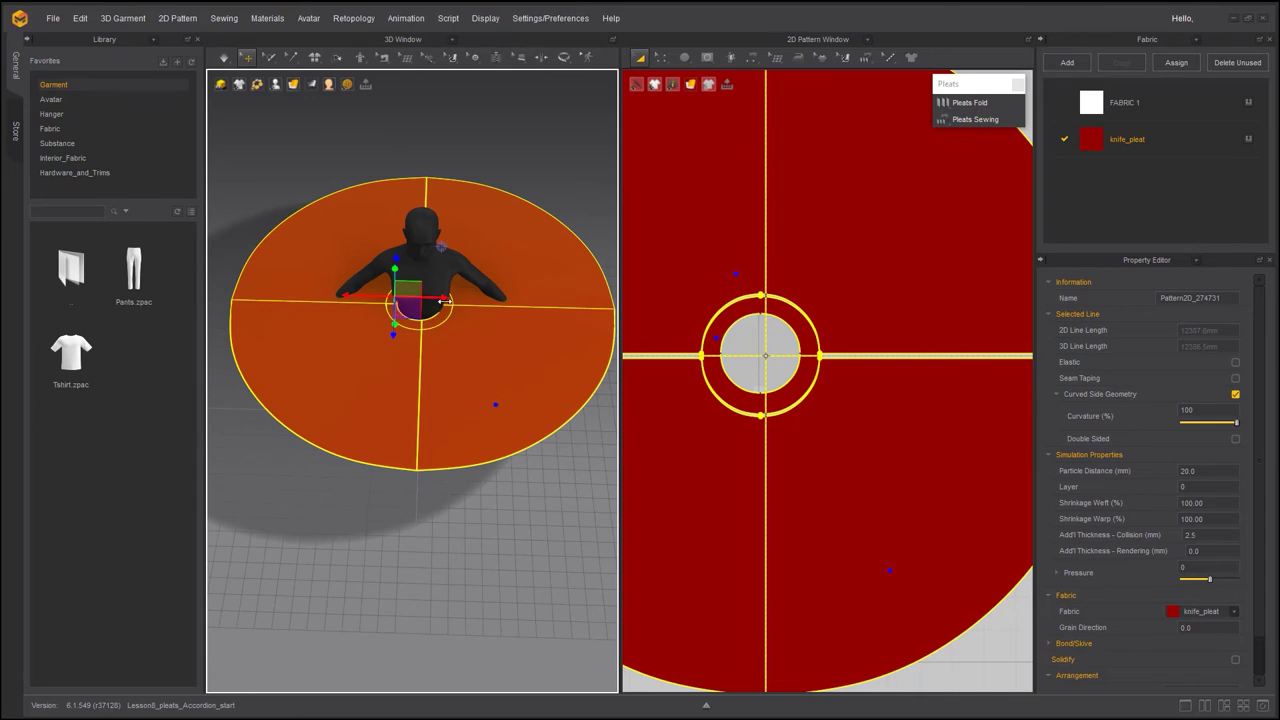
scroll(335, 467, "up", 4)
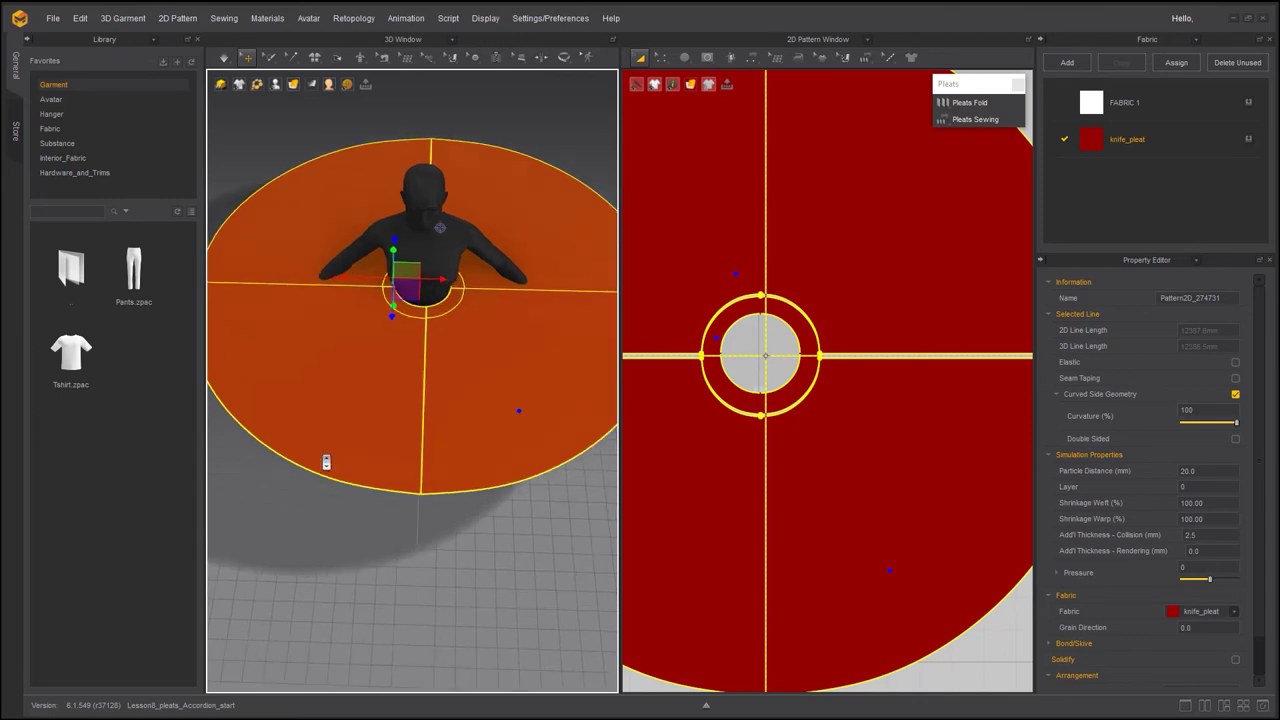
right_click_drag(345, 483, 462, 580)
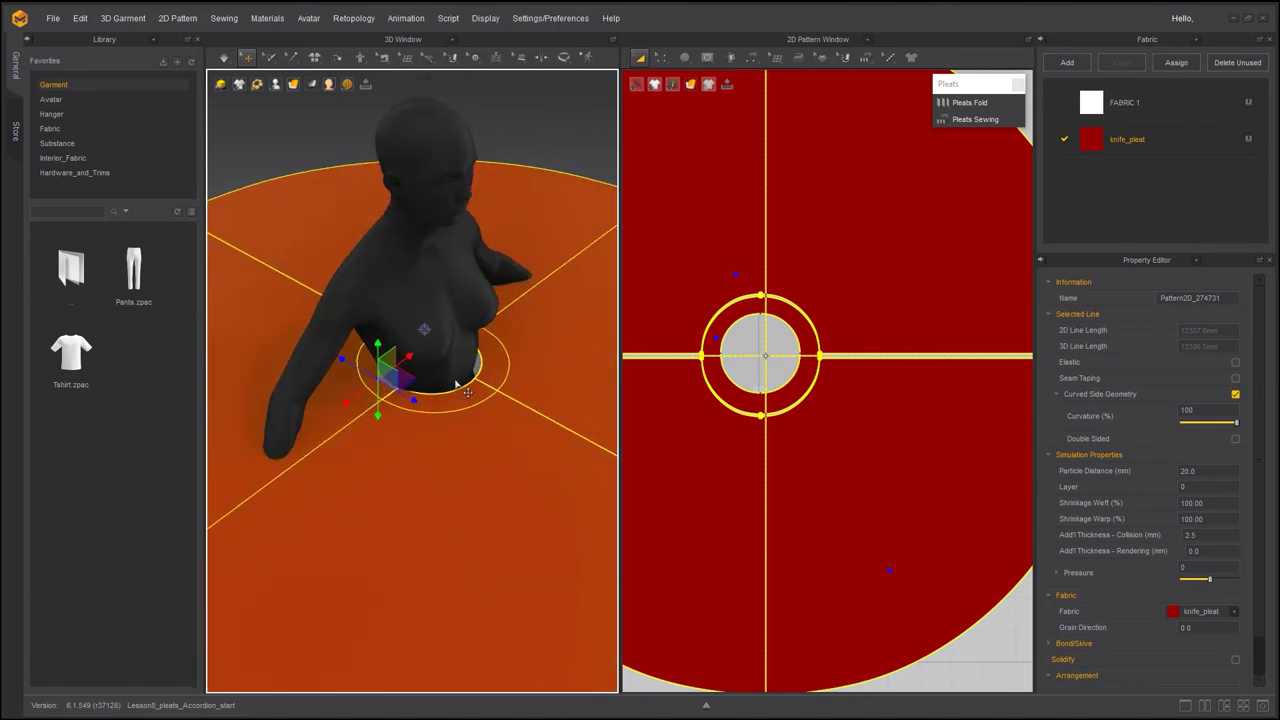
- Select the inner waist circle with the Edit Curve Point tool
left_click(734, 330)
right_click(734, 330)
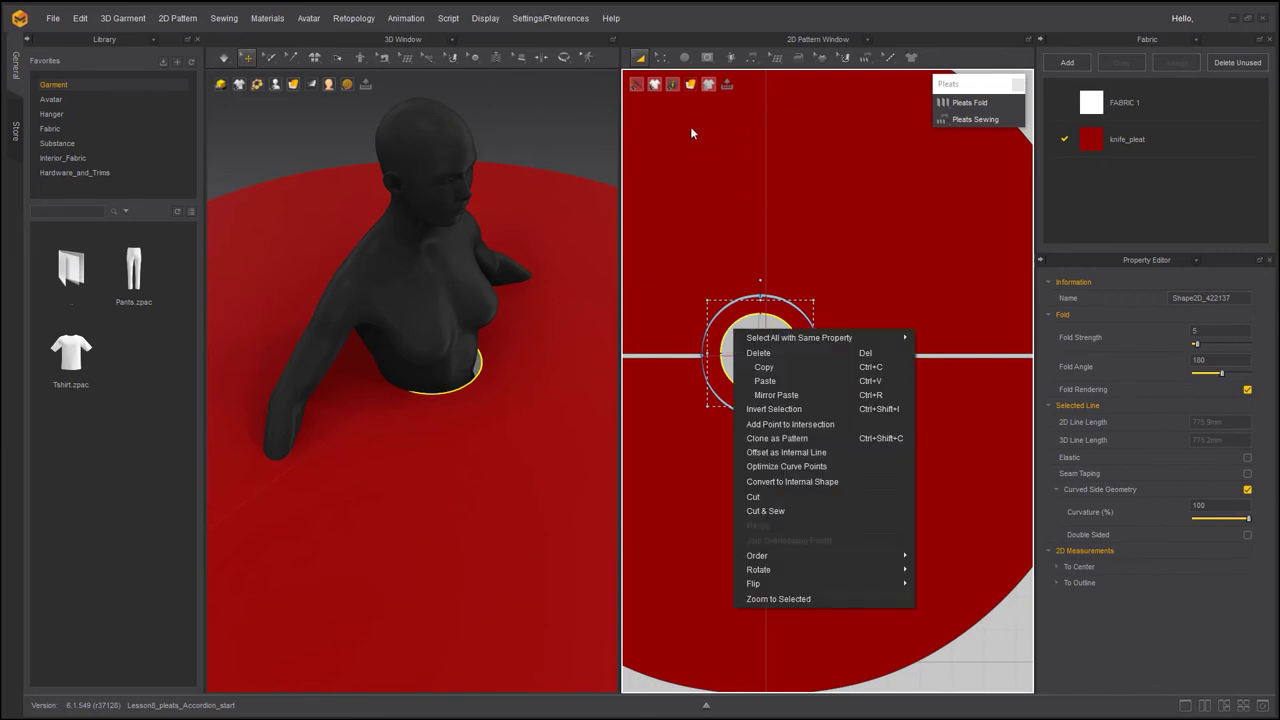
left_click(663, 60)
left_click(680, 101)
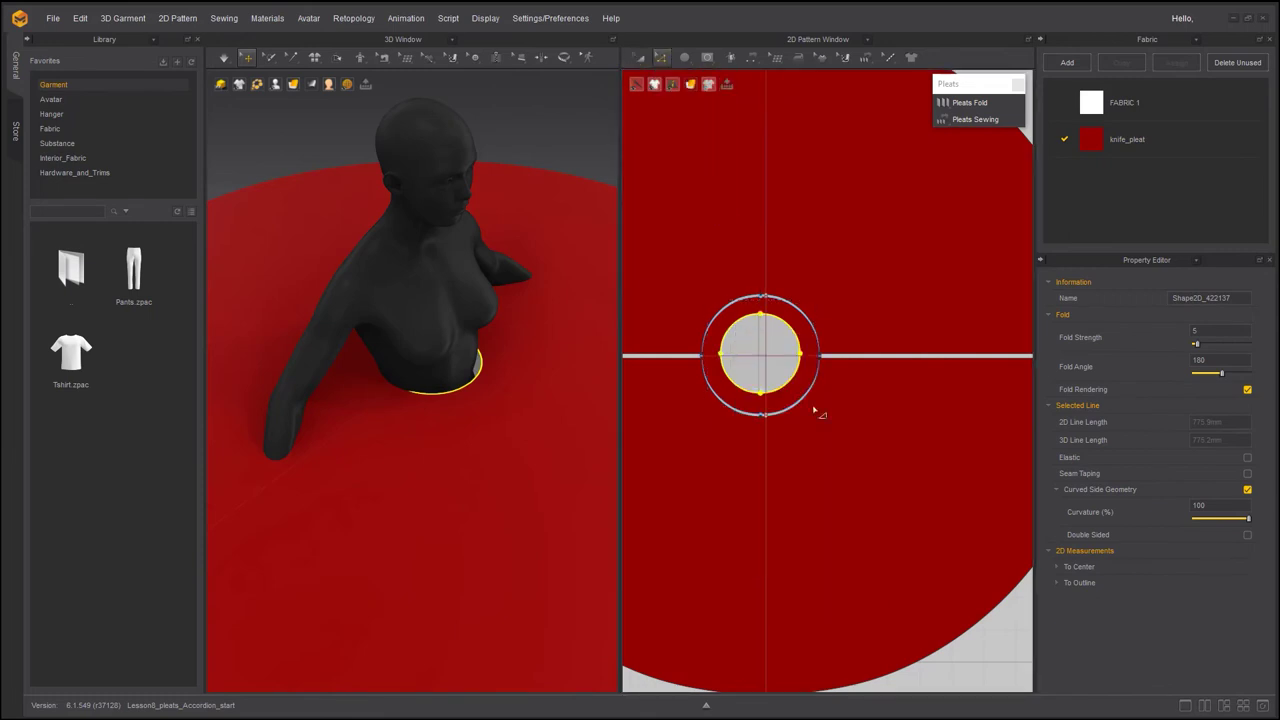
left_click(761, 316)
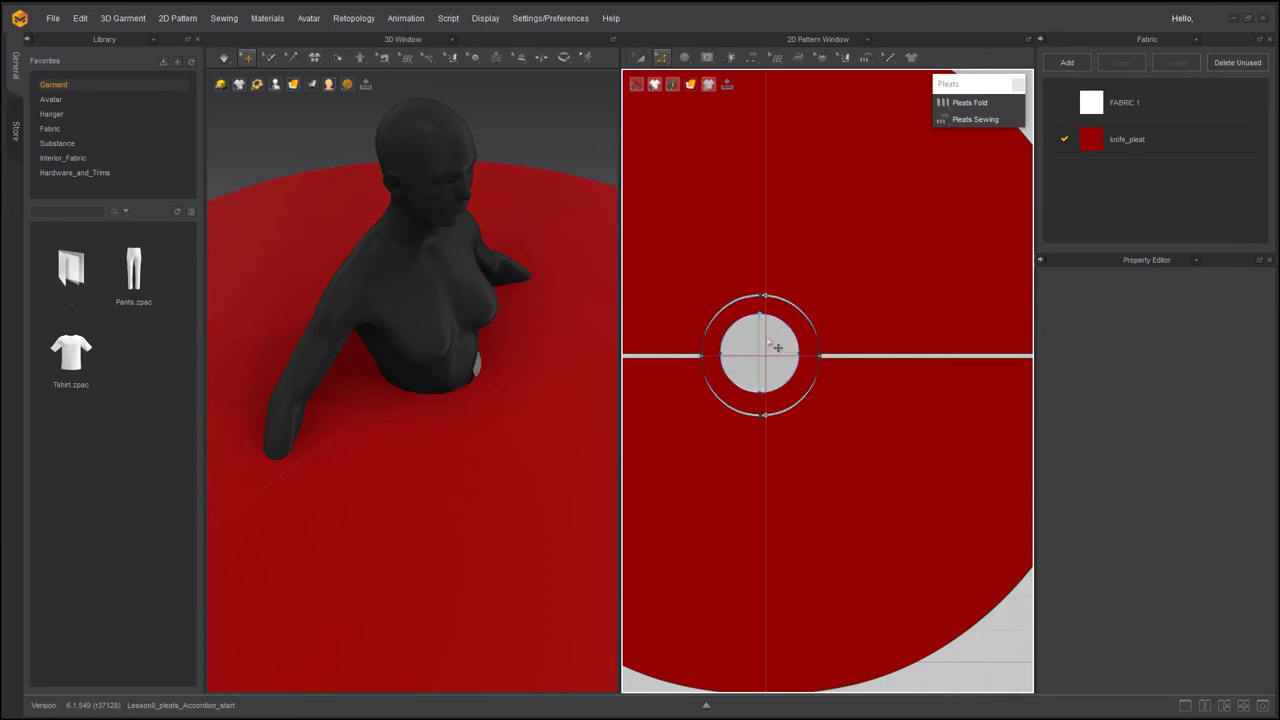
left_click(760, 318)
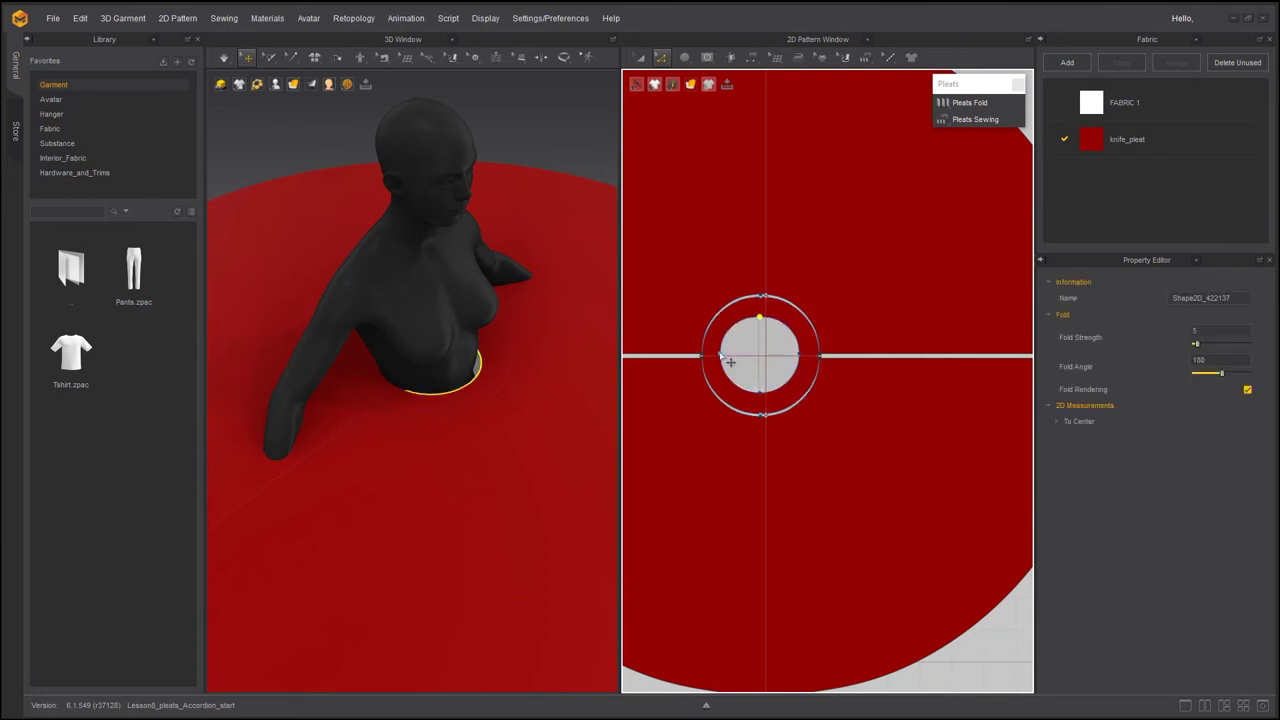
left_click(741, 360)
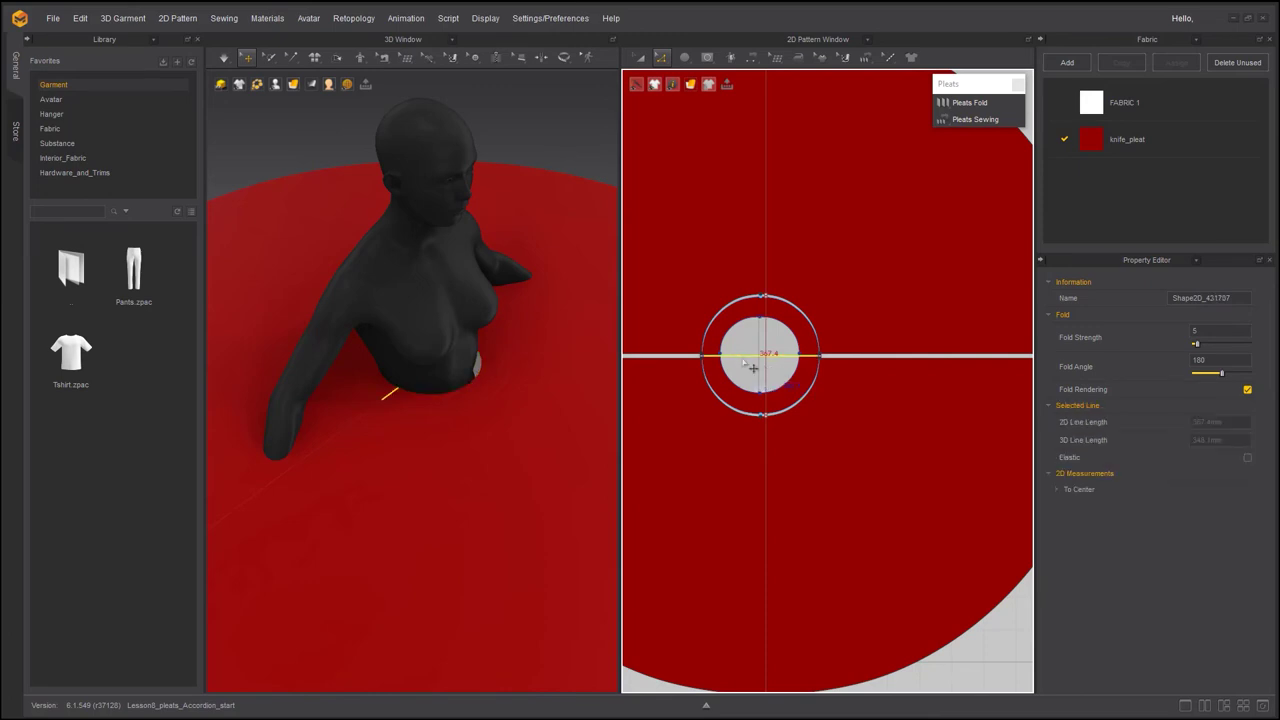
left_click(760, 370)
scroll(727, 370, "up", 5)
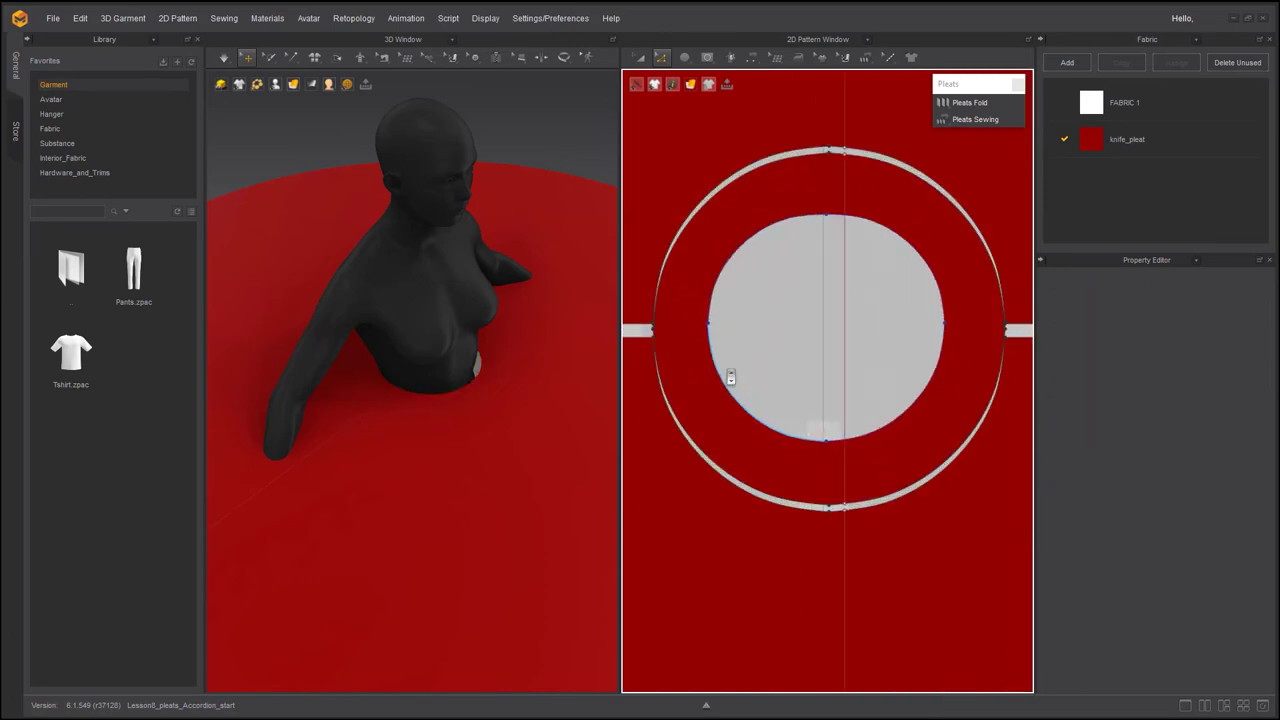
left_click(718, 326)
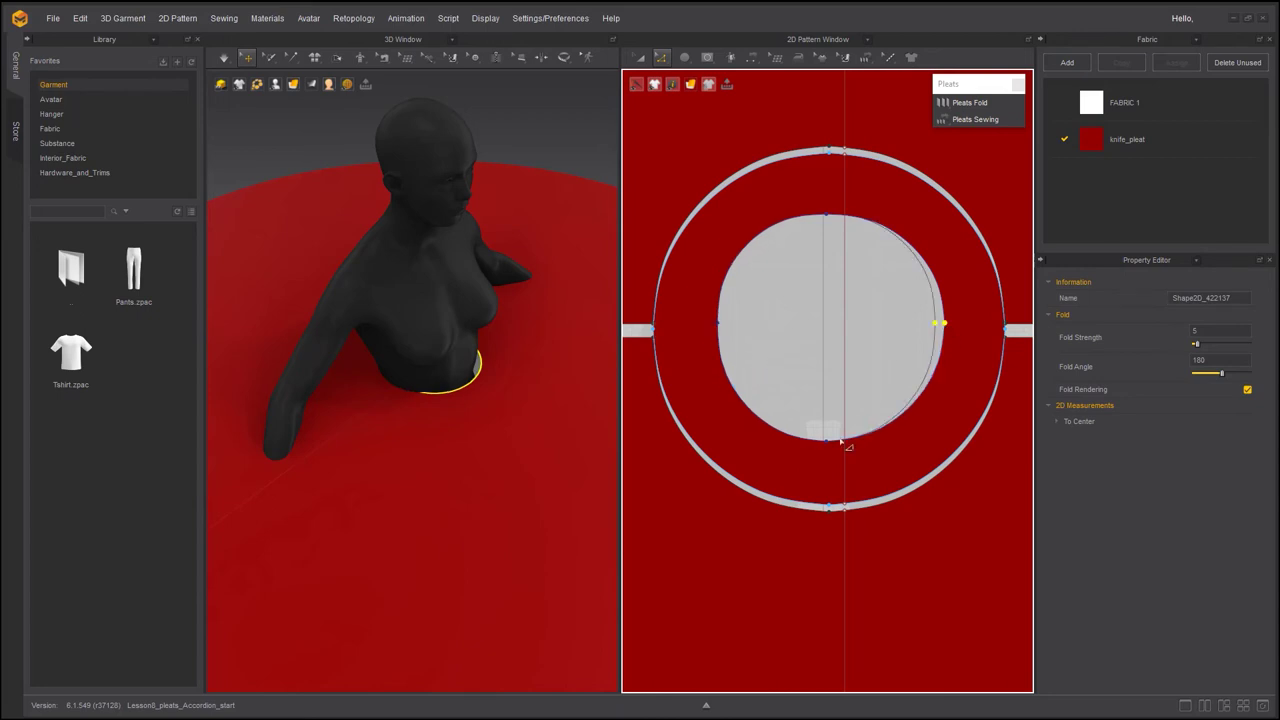
- Pull in the waist opening's right side, top and bottom into a flatter rounded oval
left_click(940, 323)
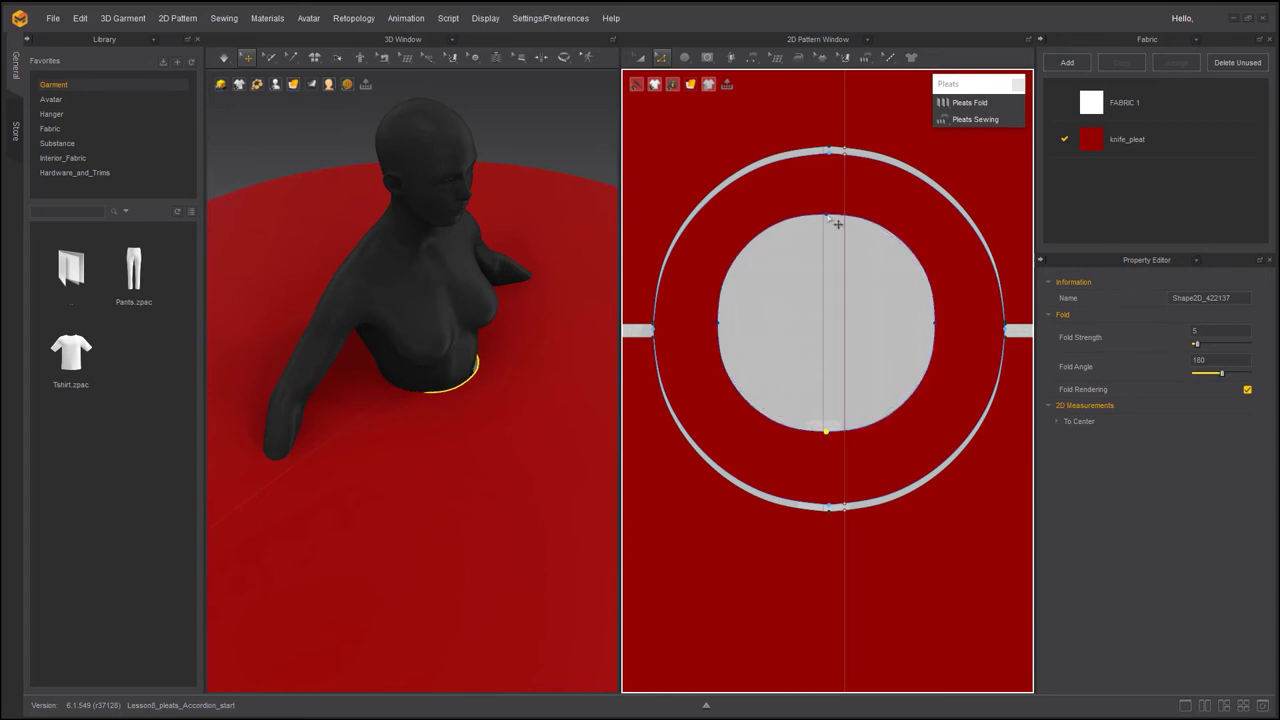
left_click(827, 216)
left_click(826, 430)
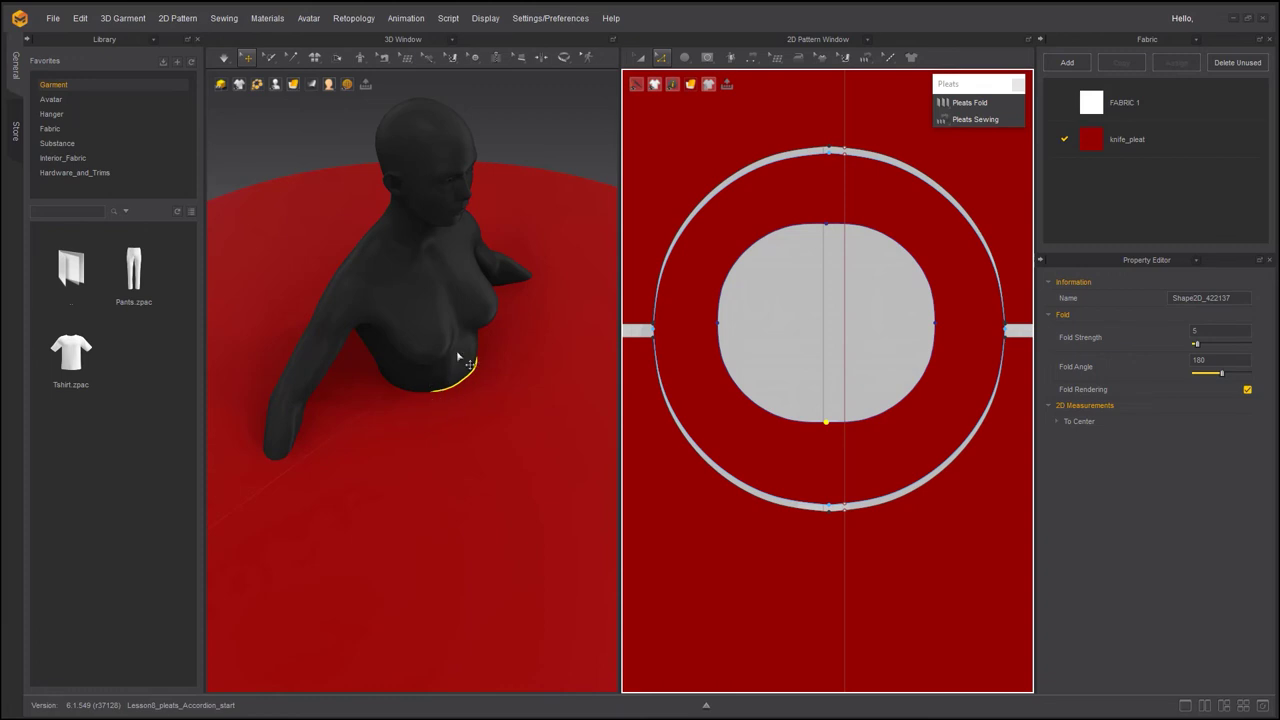
right_click_drag(420, 376, 354, 383)
scroll(400, 449, "up", 5)
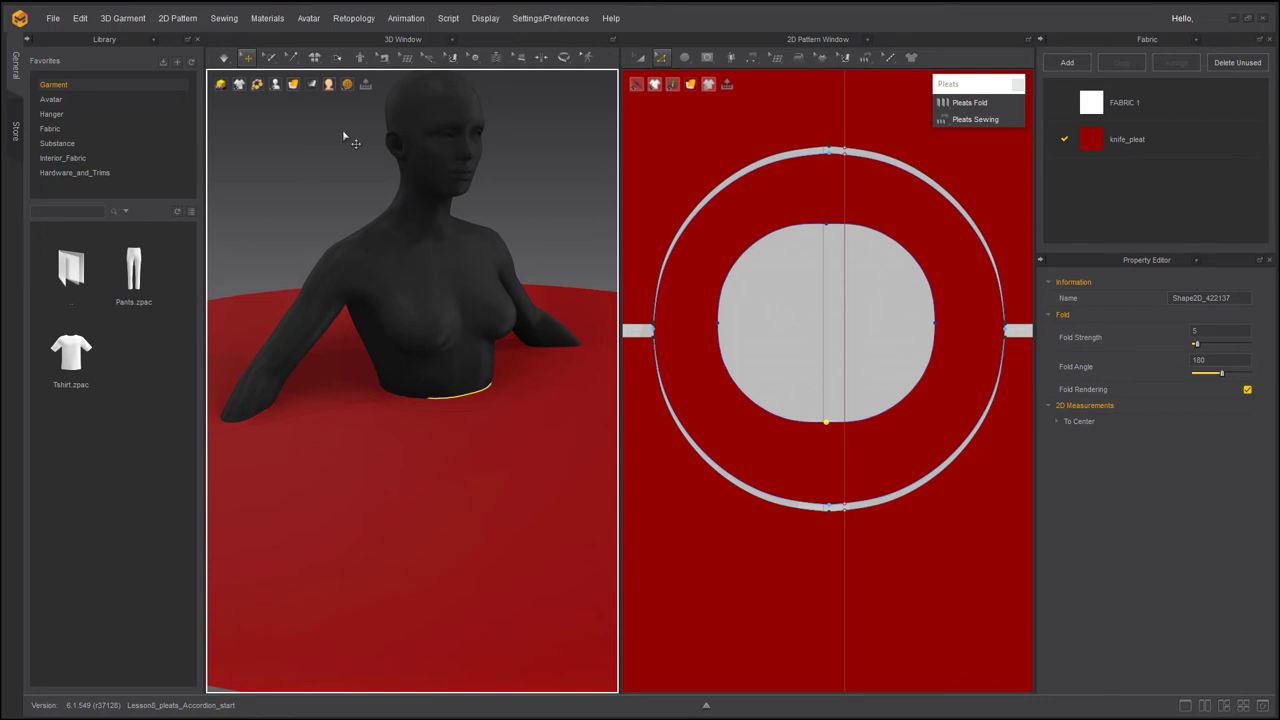
- Offset both horizontal lines along the curve as 50 radial internal lines
scroll(852, 392, "down", 5)
scroll(845, 383, "up", 2)
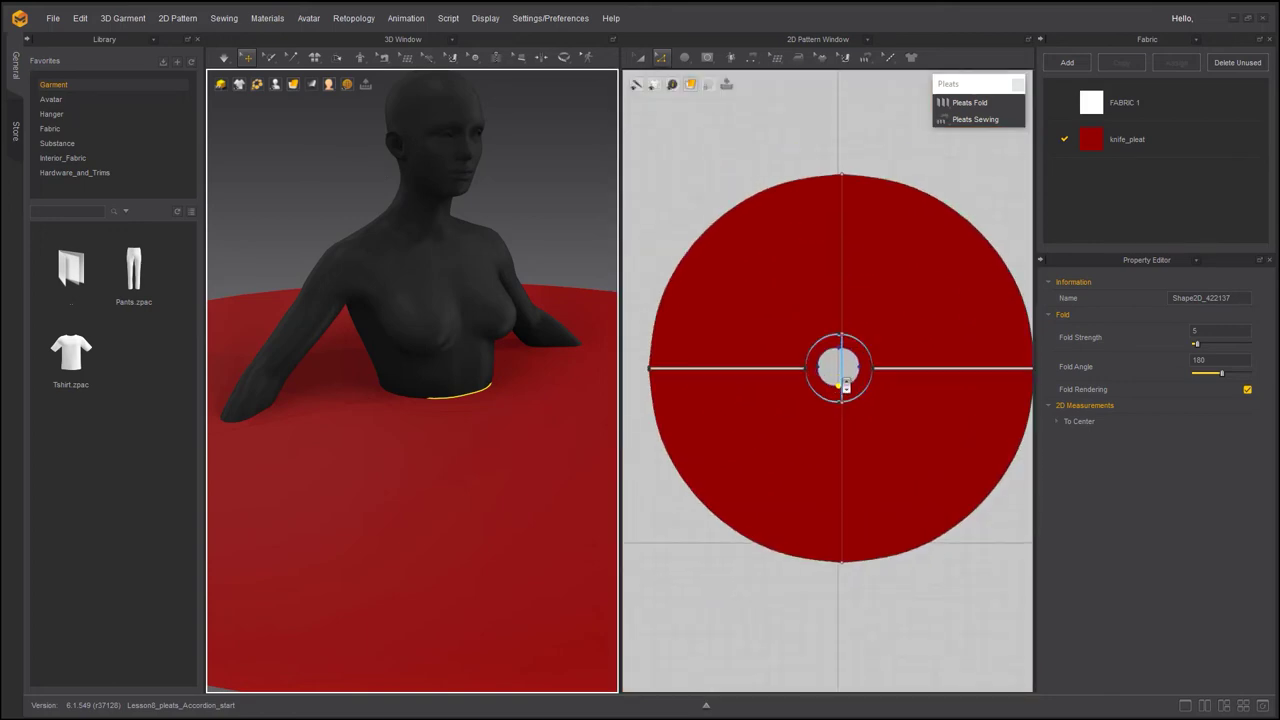
right_click_drag(846, 440, 827, 462)
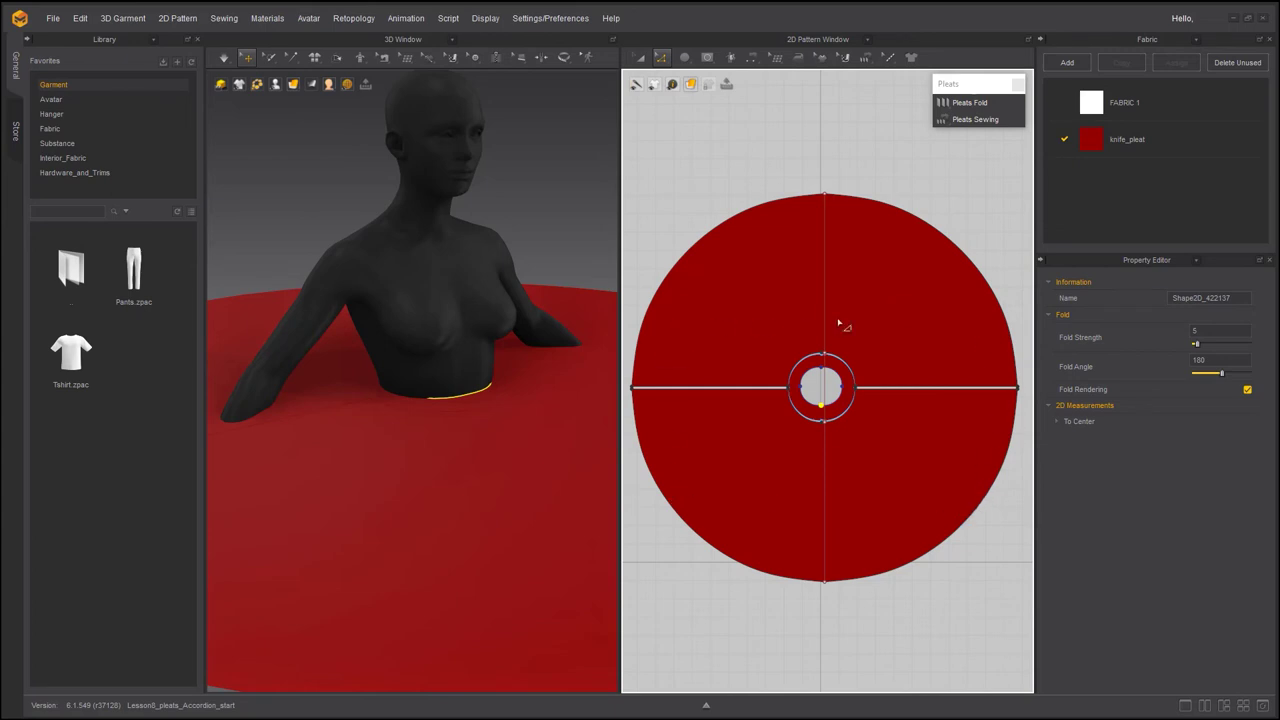
left_click(760, 390)
left_click(940, 388, "shift")
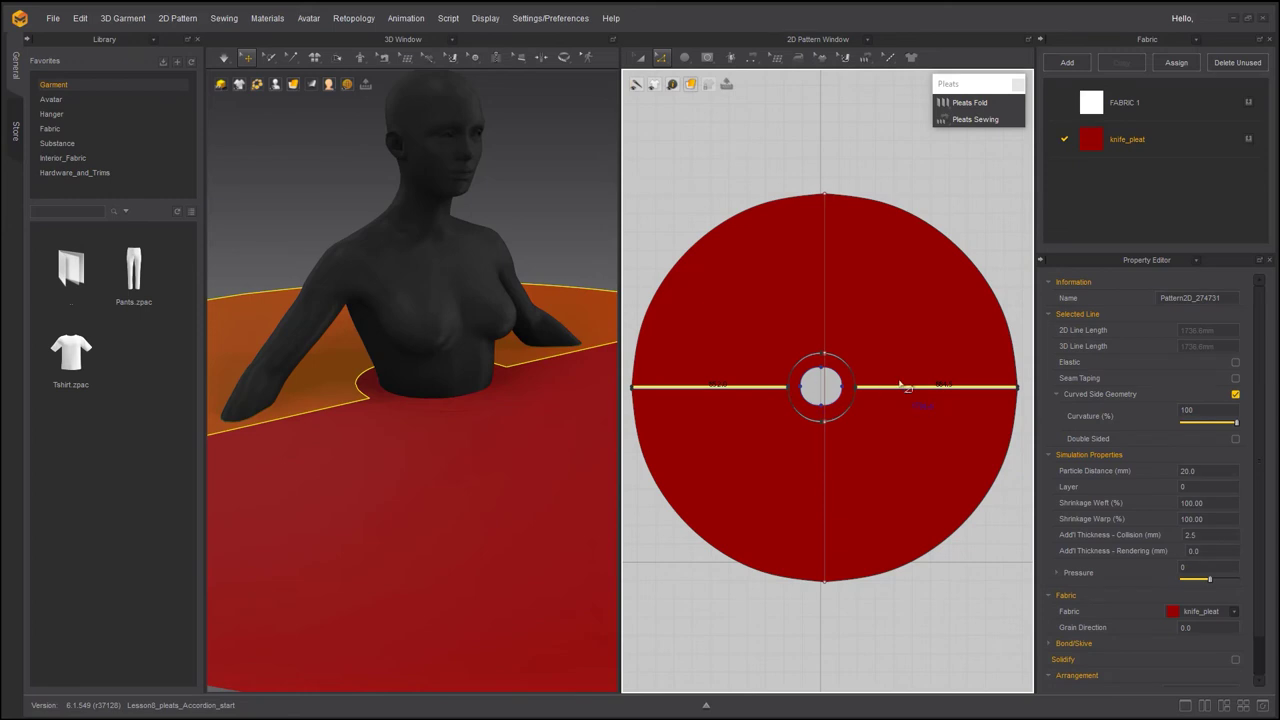
right_click(899, 390)
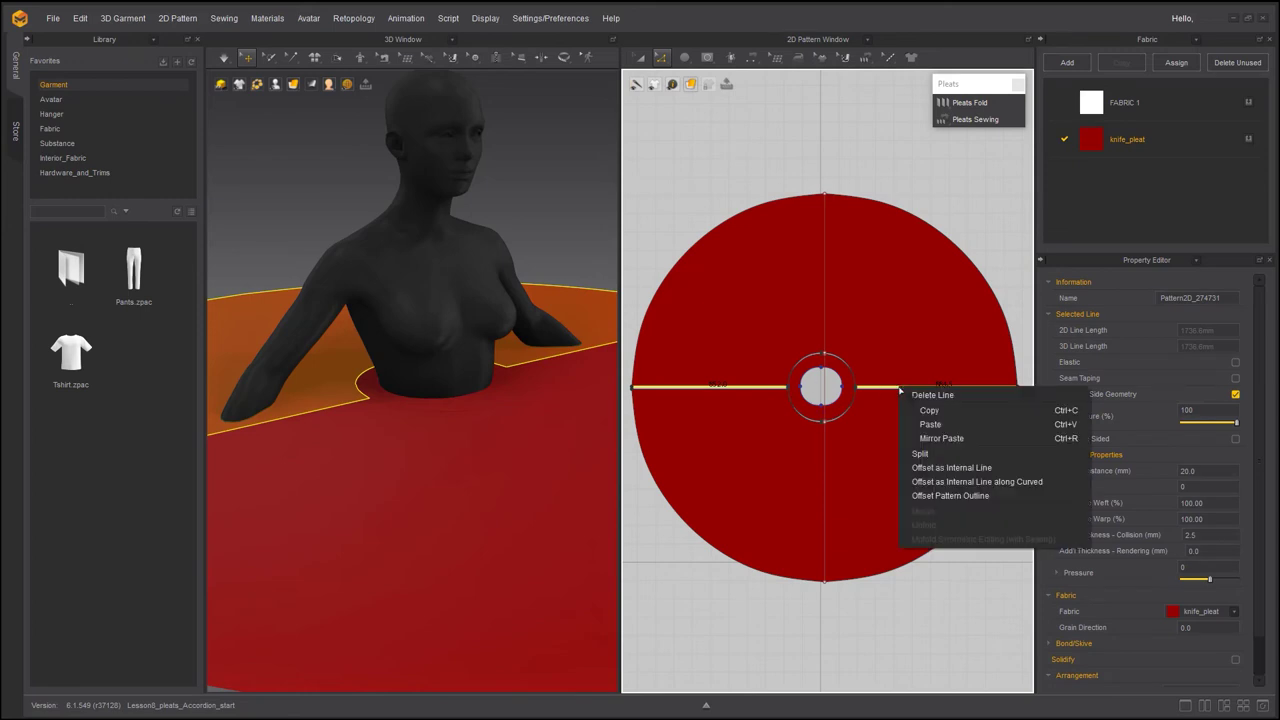
left_click(953, 479)
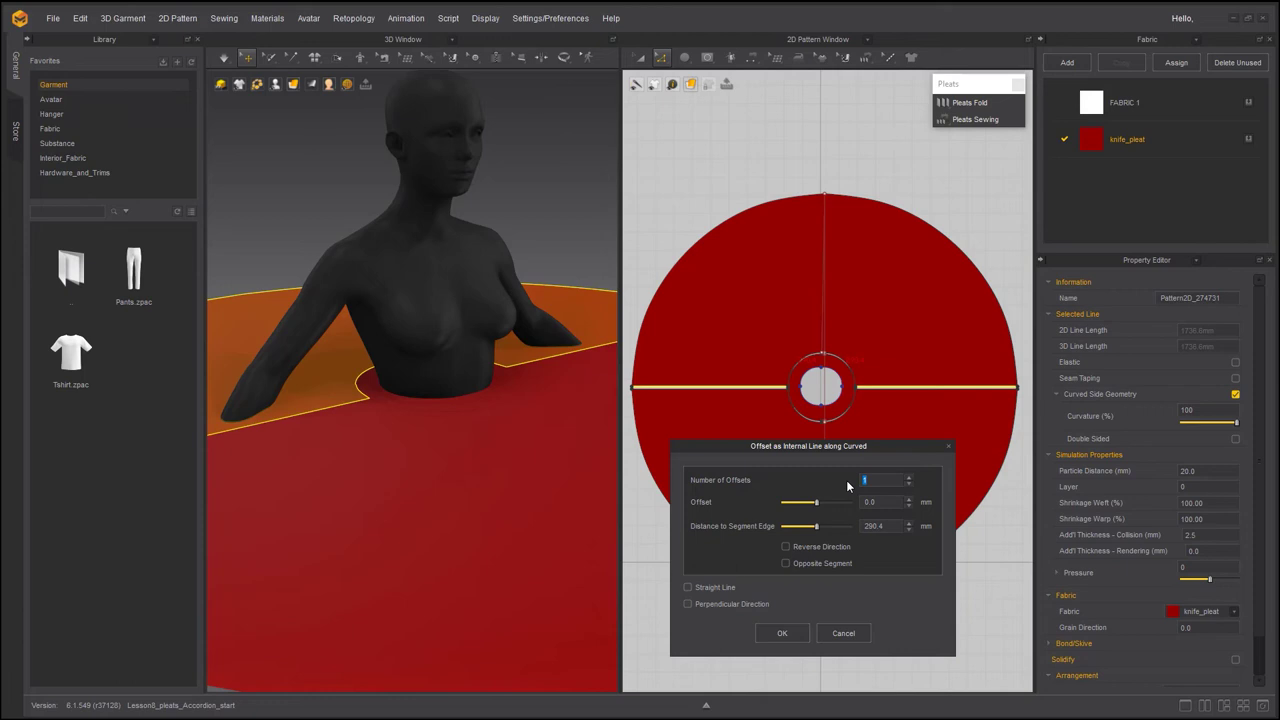
type("50")
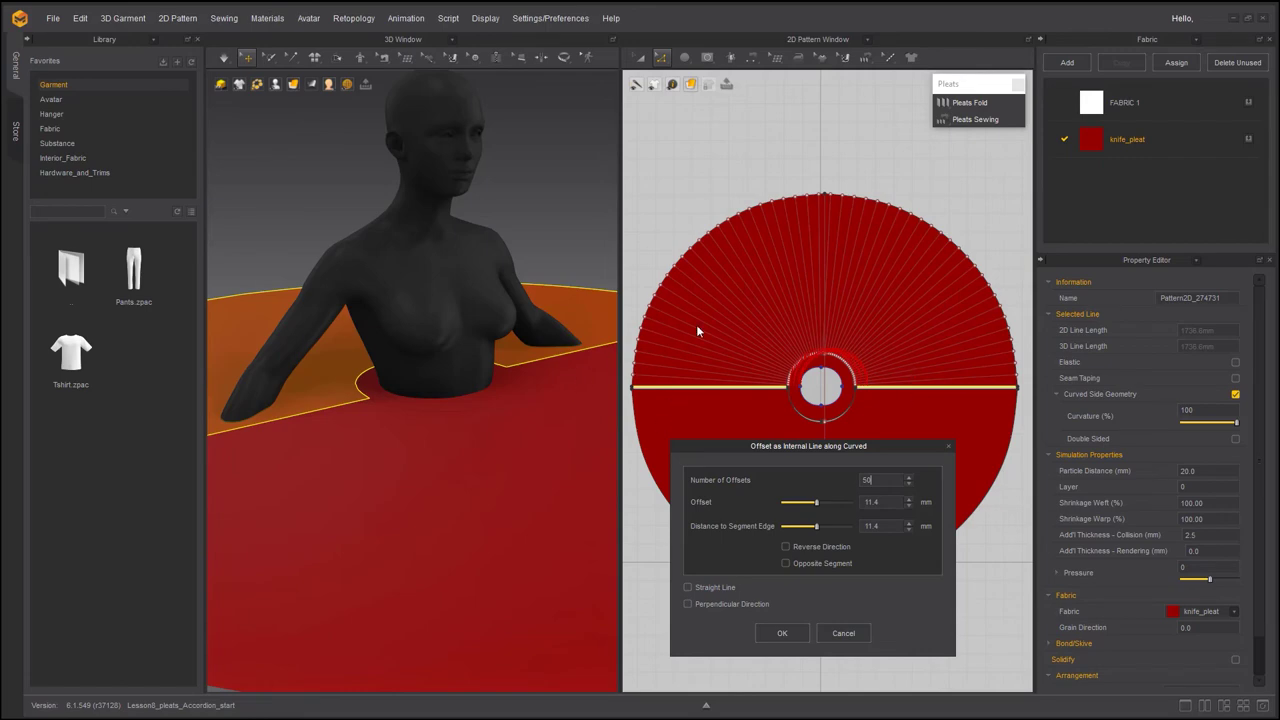
left_click(782, 633)
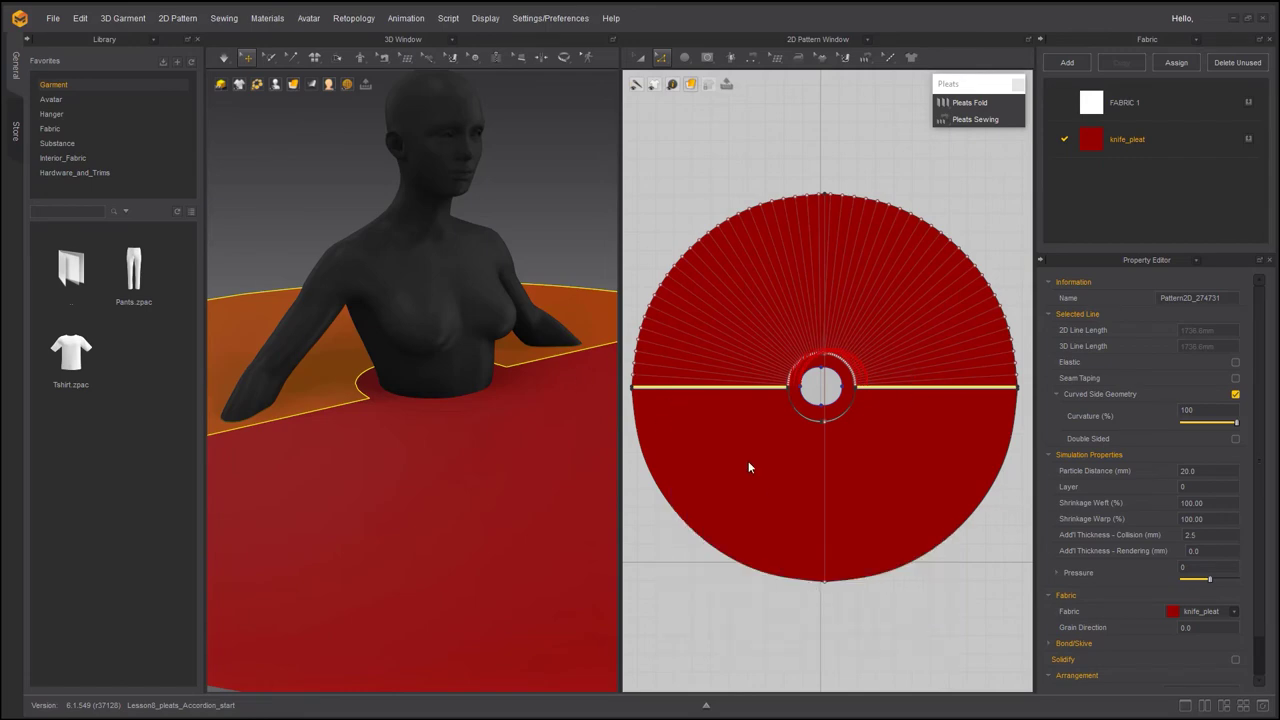
- Offset the lower half's right horizontal line along the curve as 50 internal lines
left_click(720, 387)
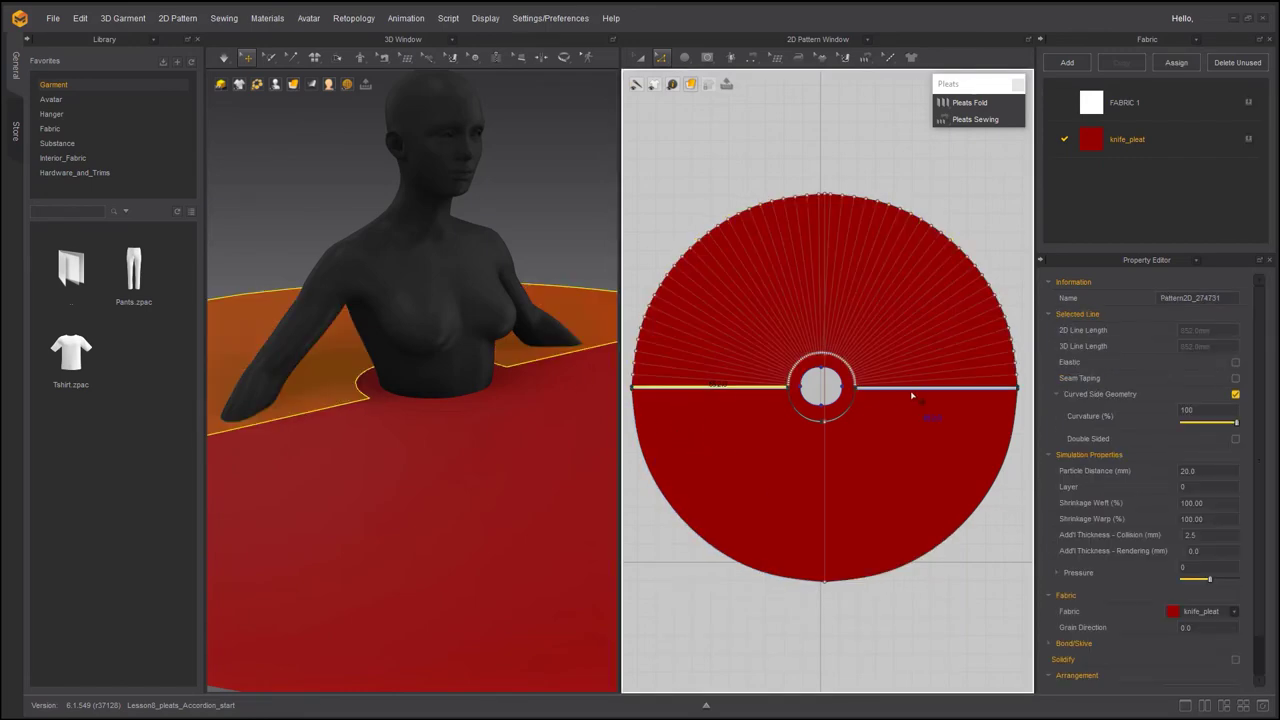
left_click(911, 397)
scroll(911, 397, "up", 5)
scroll(974, 402, "down", 5)
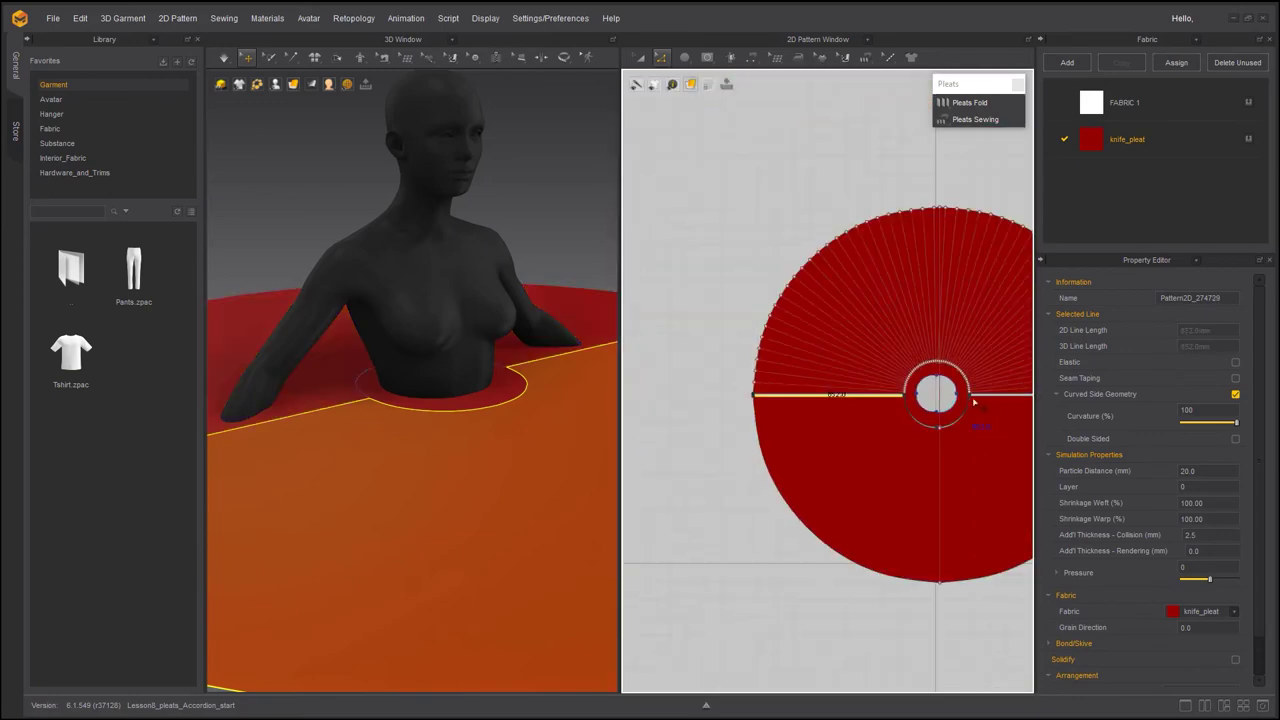
scroll(912, 441, "up", 3)
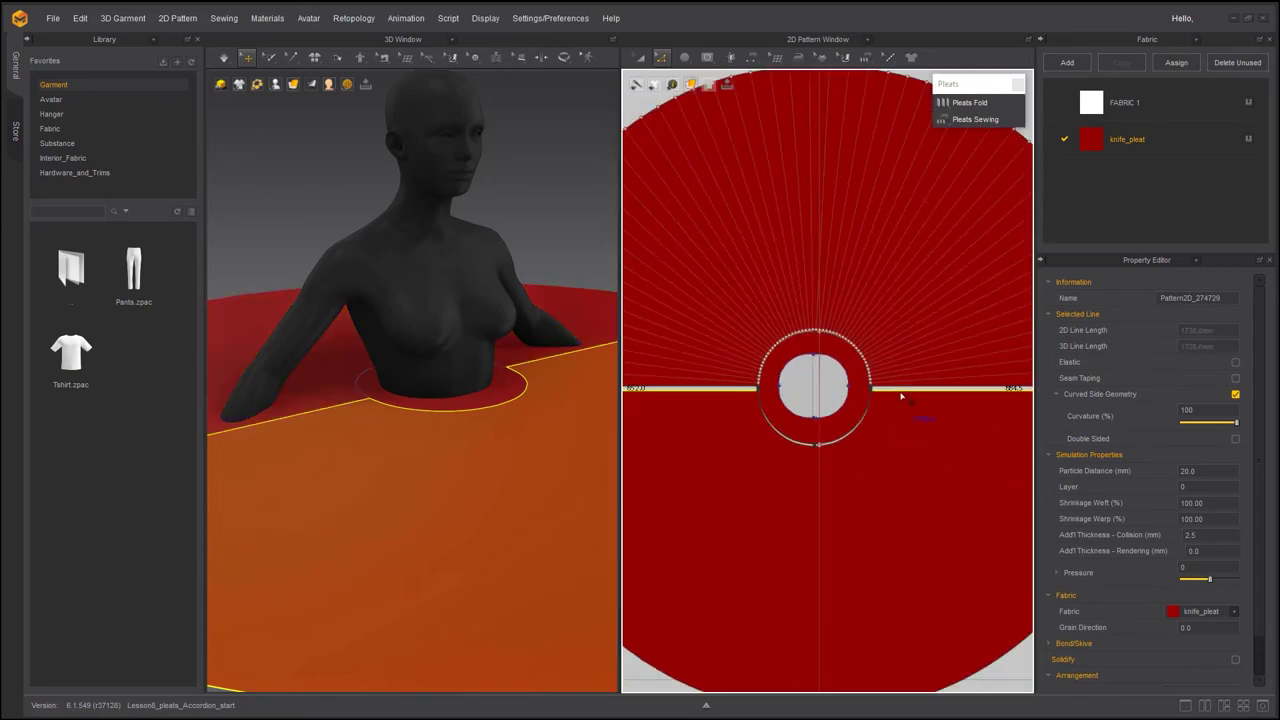
right_click(901, 397)
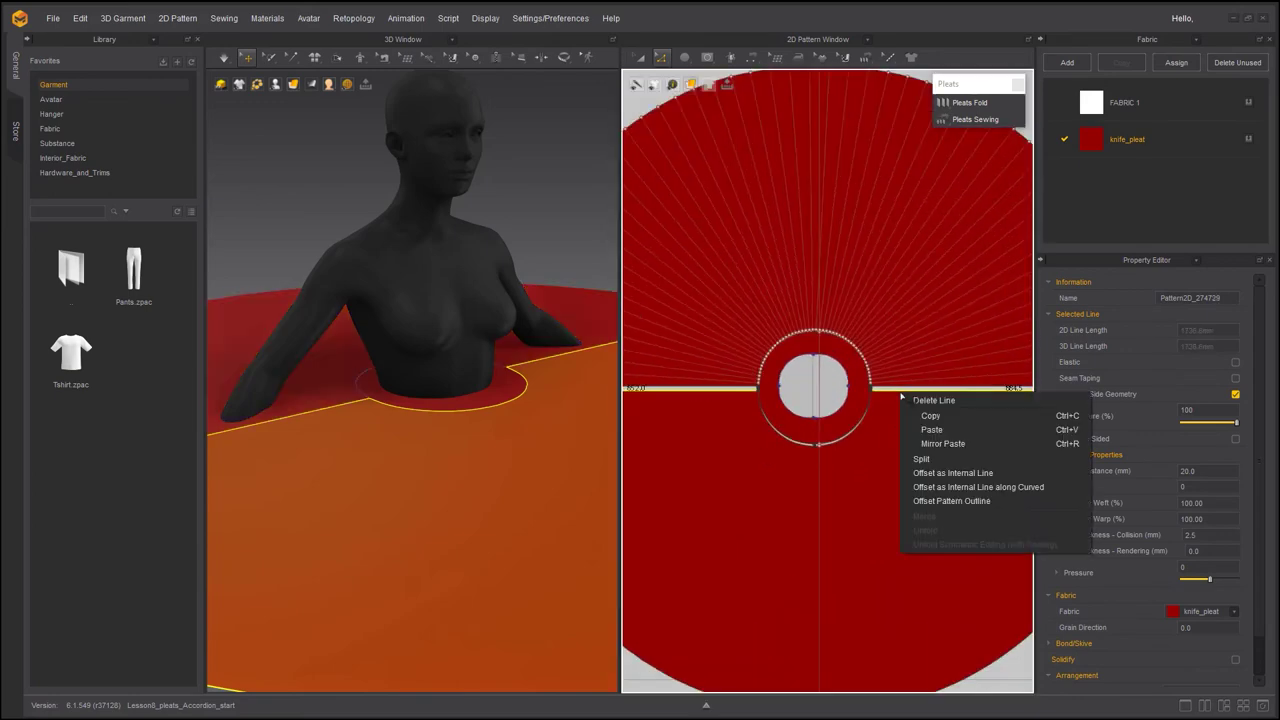
left_click(933, 488)
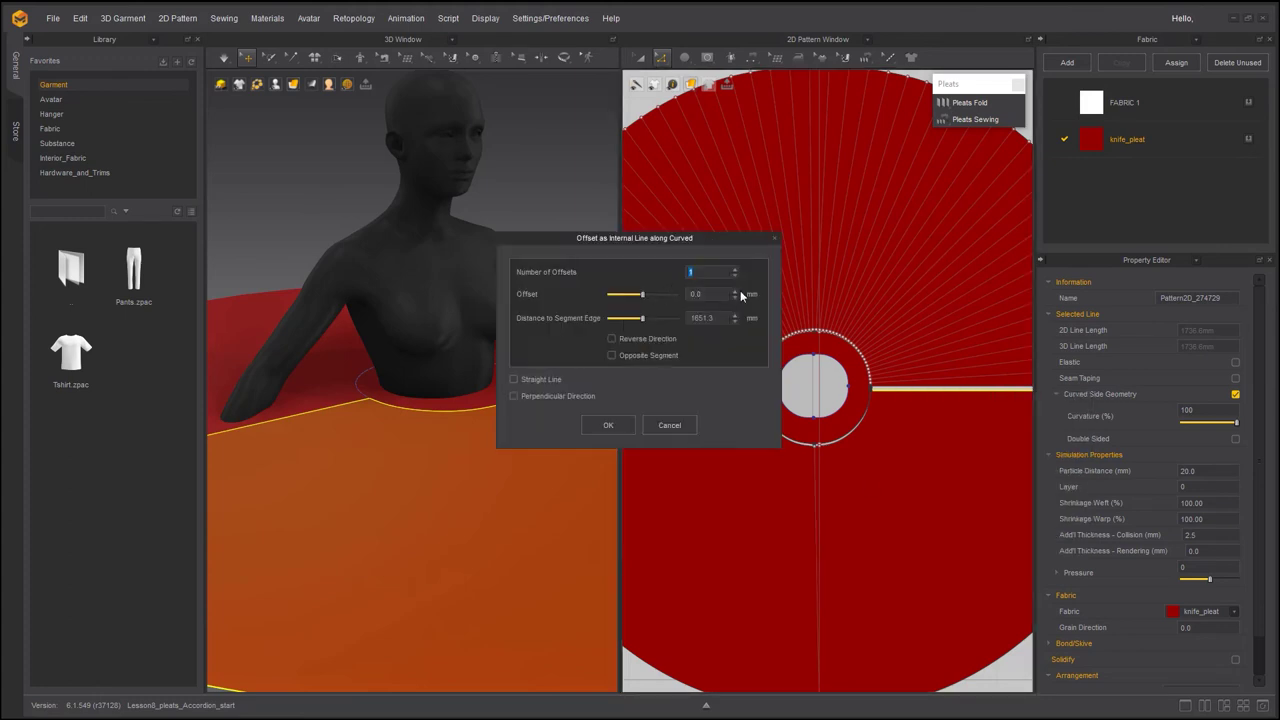
type("50")
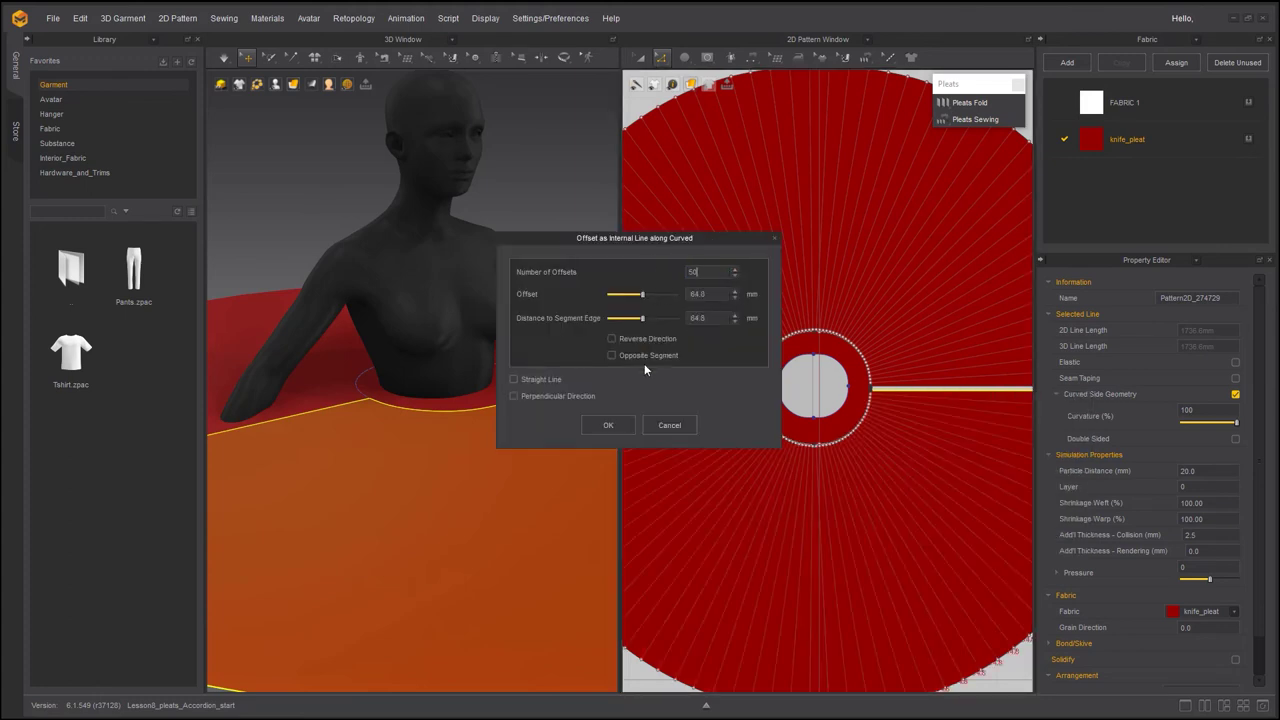
left_click(608, 425)
- Deselect and zoom out to view radial lines filling the whole circle skirt
left_click(780, 430)
scroll(780, 430, "down", 3)
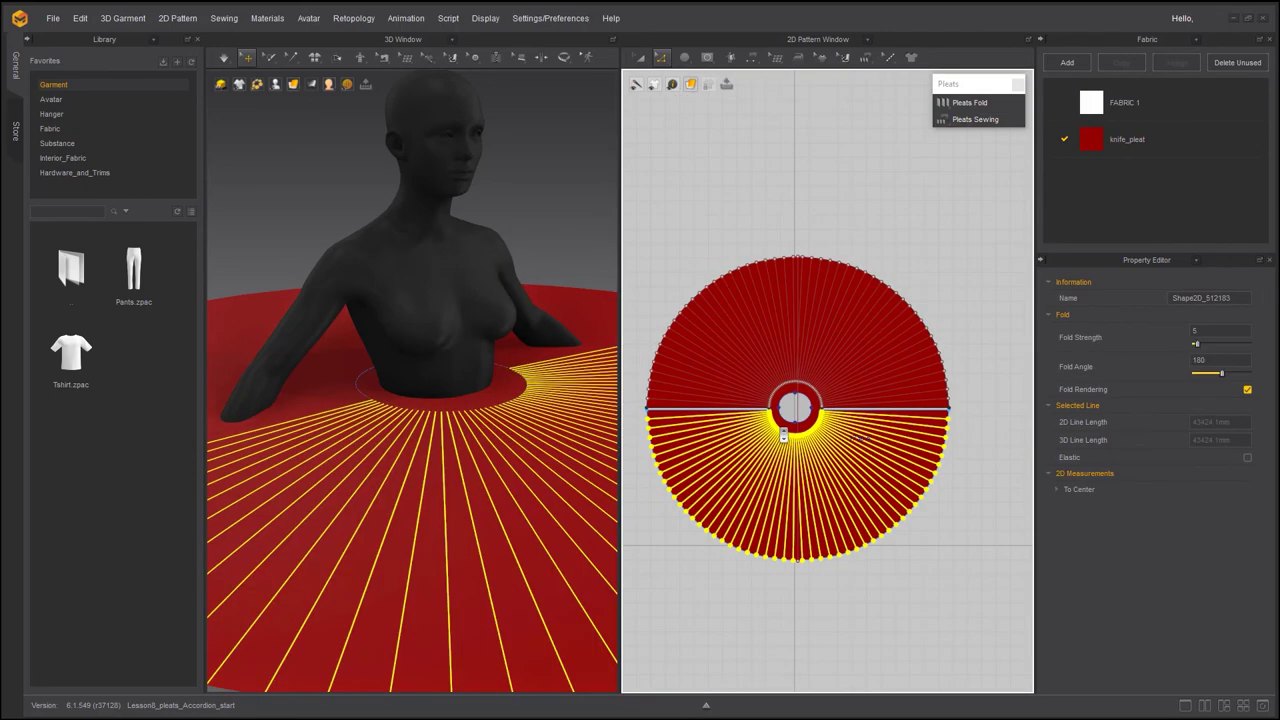
scroll(783, 435, "down", 3)
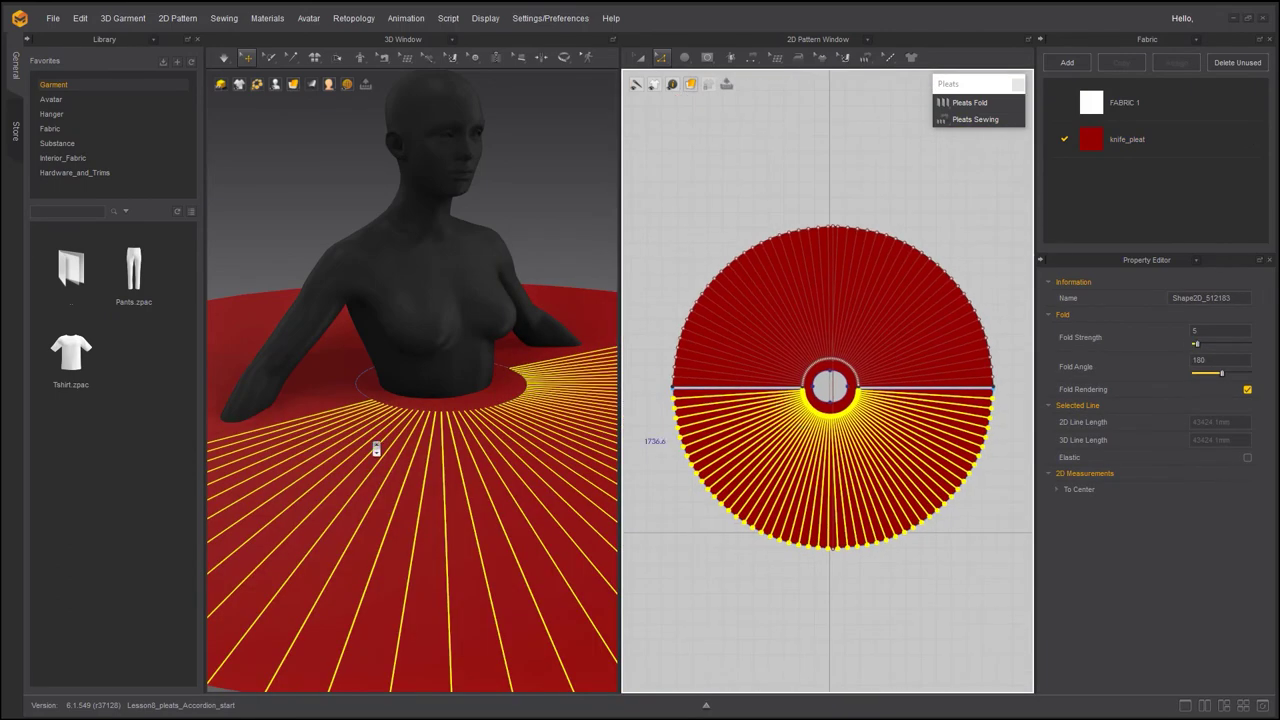
scroll(378, 450, "down", 3)
scroll(378, 450, "down", 2)
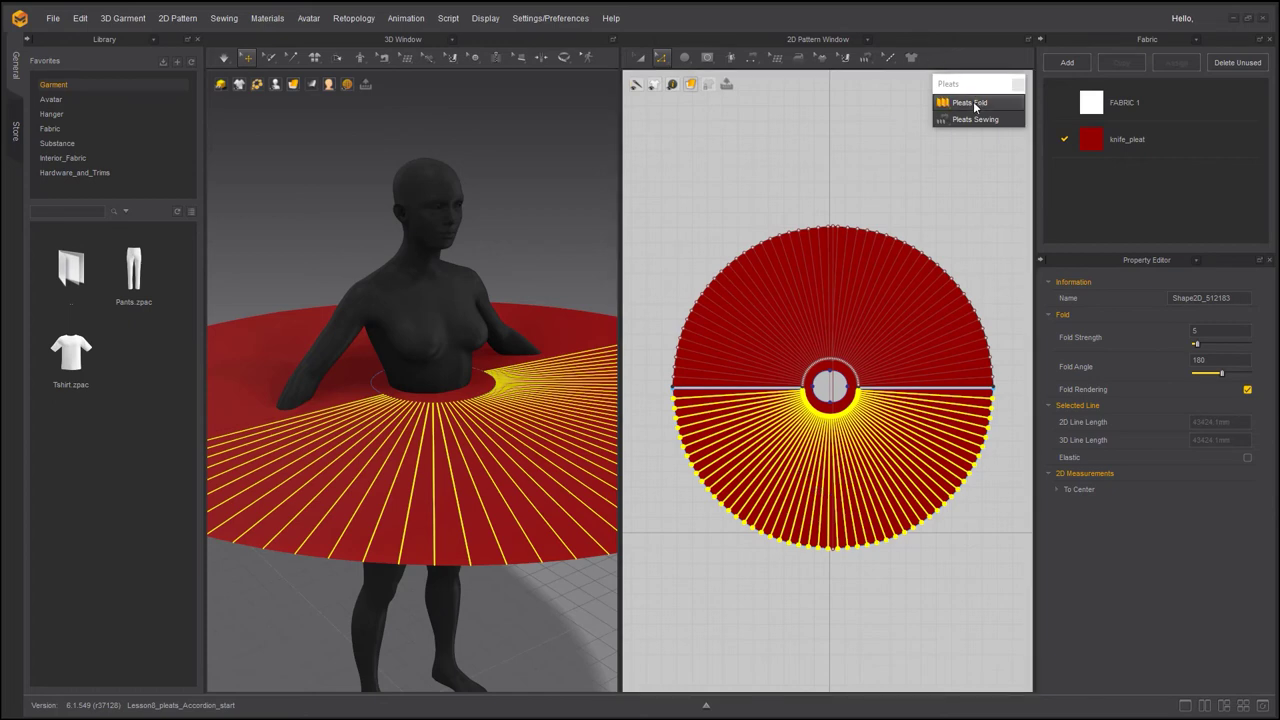
- Save the project from the File menu and switch to the Pleats Fold tool
left_click(57, 19)
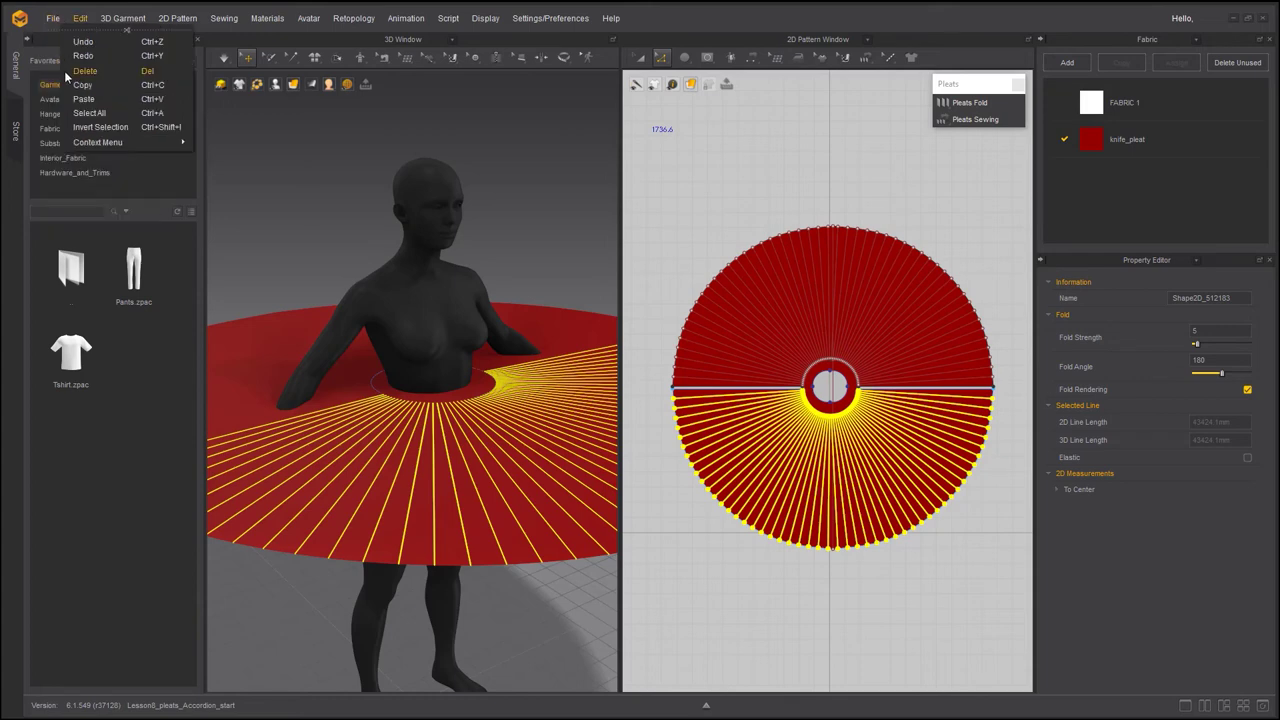
left_click(66, 84)
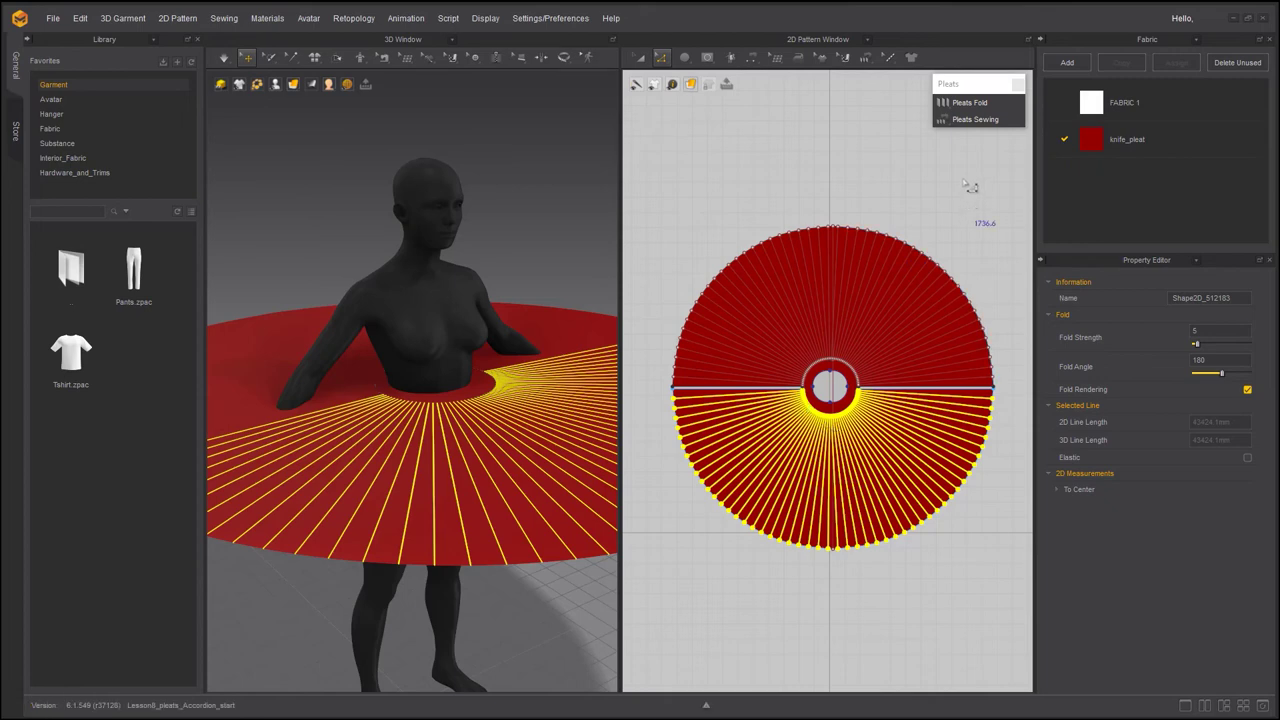
left_click(972, 103)
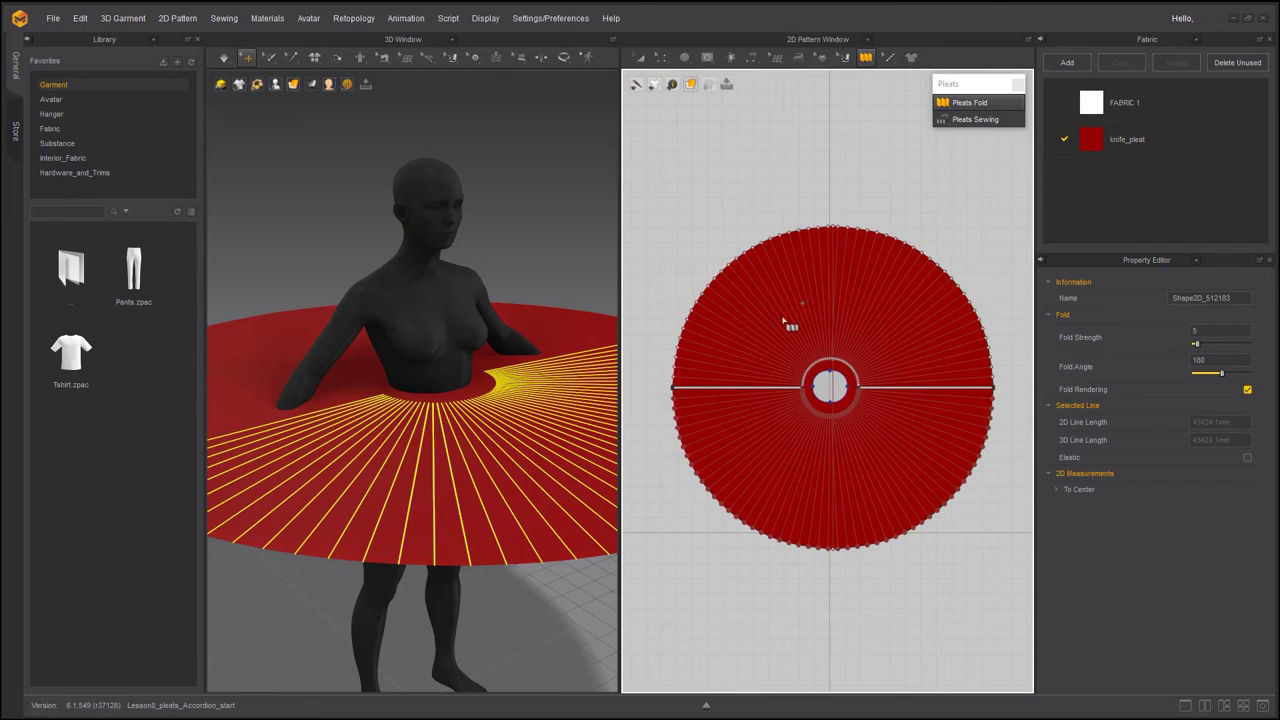
- Draw a pleat-fold path from the left horizontal line, through two upper points, to the right one
scroll(735, 377, "up", 3)
scroll(735, 377, "down", 3)
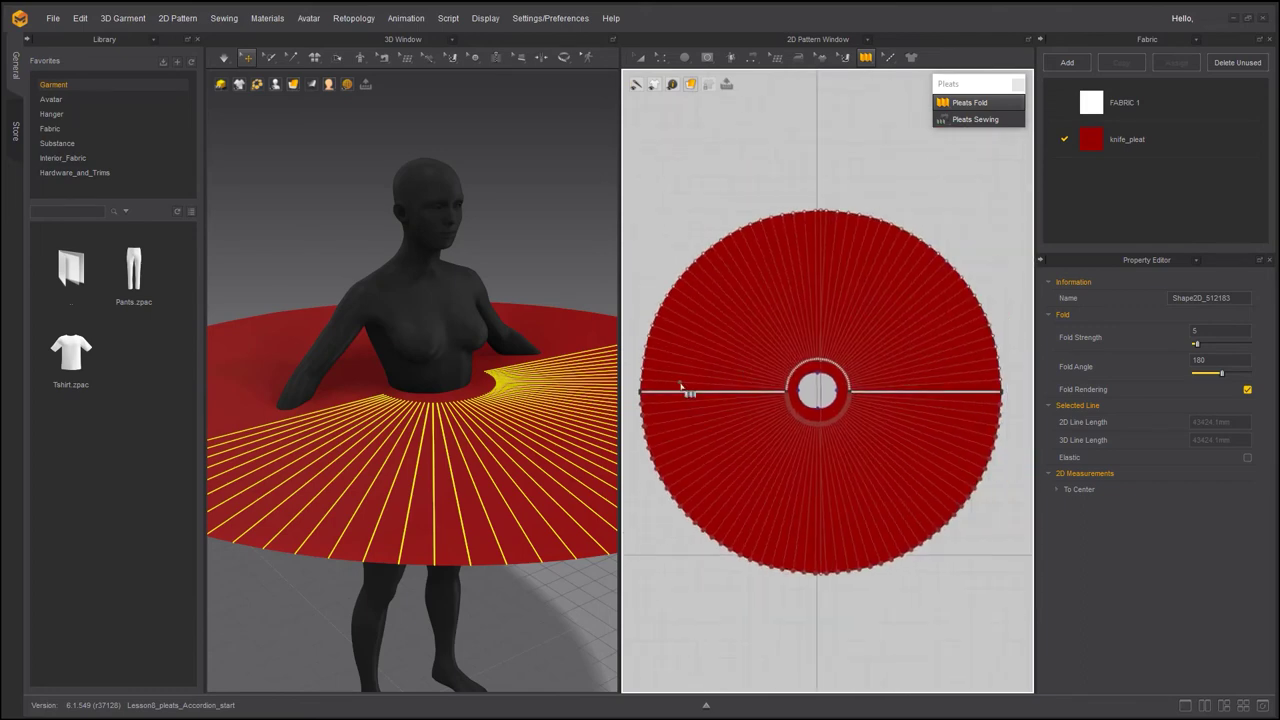
scroll(676, 389, "up", 1)
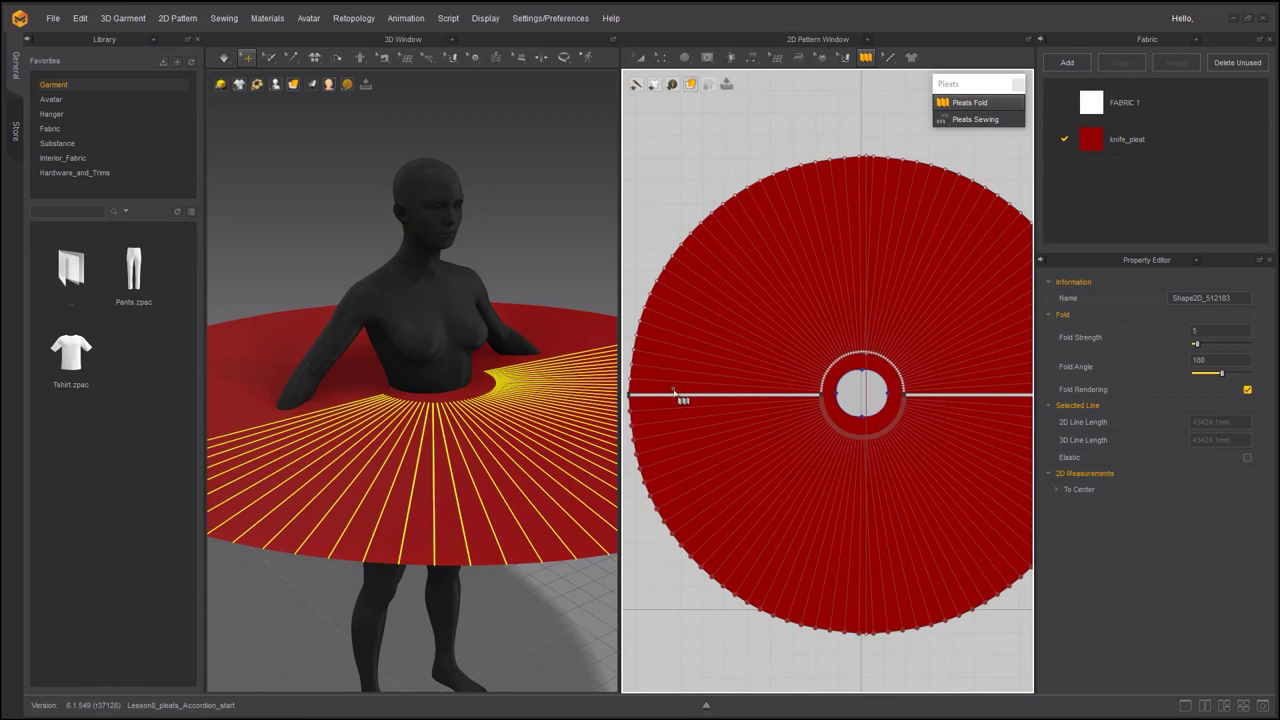
left_click(674, 390)
left_click(750, 231)
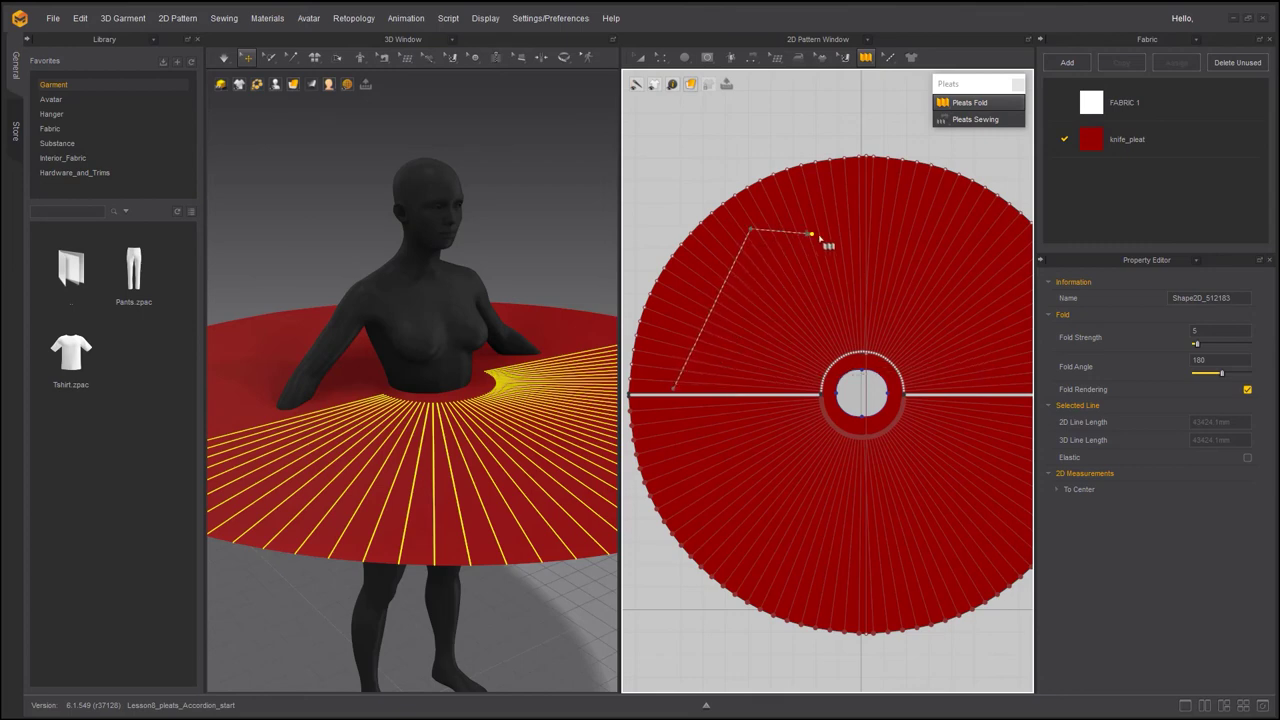
left_click(963, 231)
middle_click_drag(1030, 364, 840, 338)
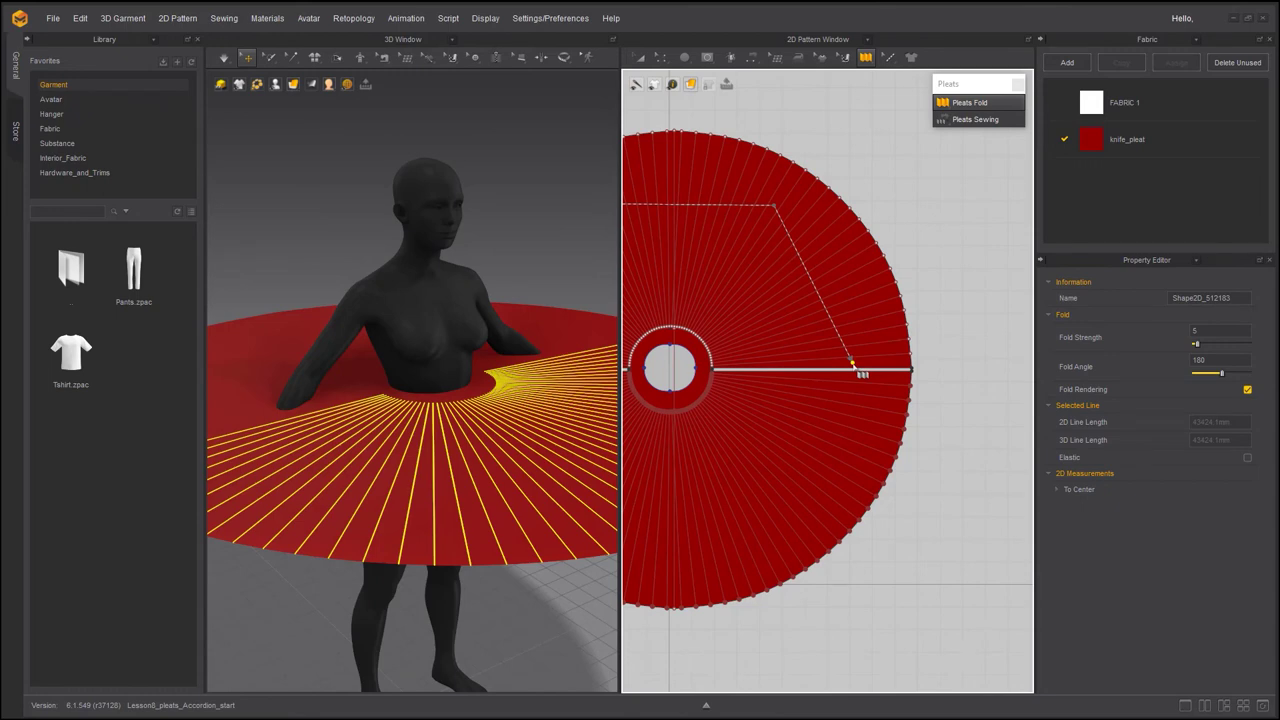
left_click(853, 365)
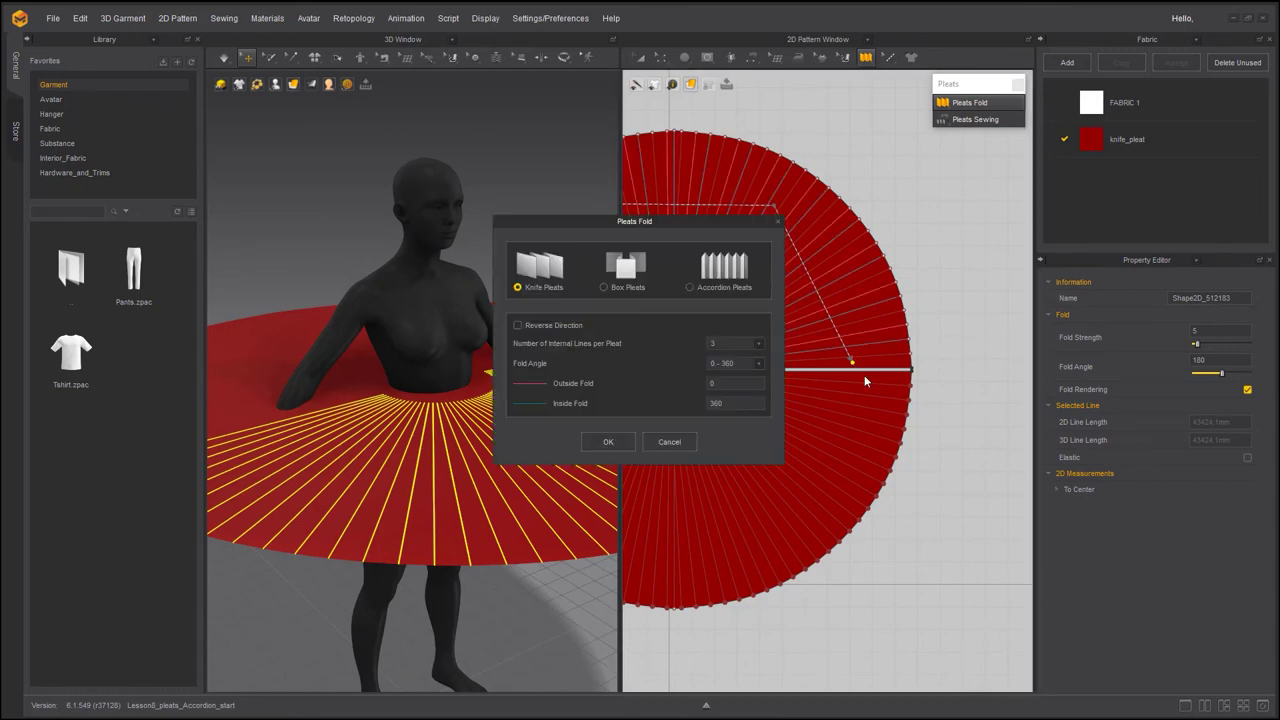
- Choose Accordion Pleats and move the Pleats Fold dialog left, off the pattern
left_click(688, 287)
left_click_drag(683, 226, 447, 244)
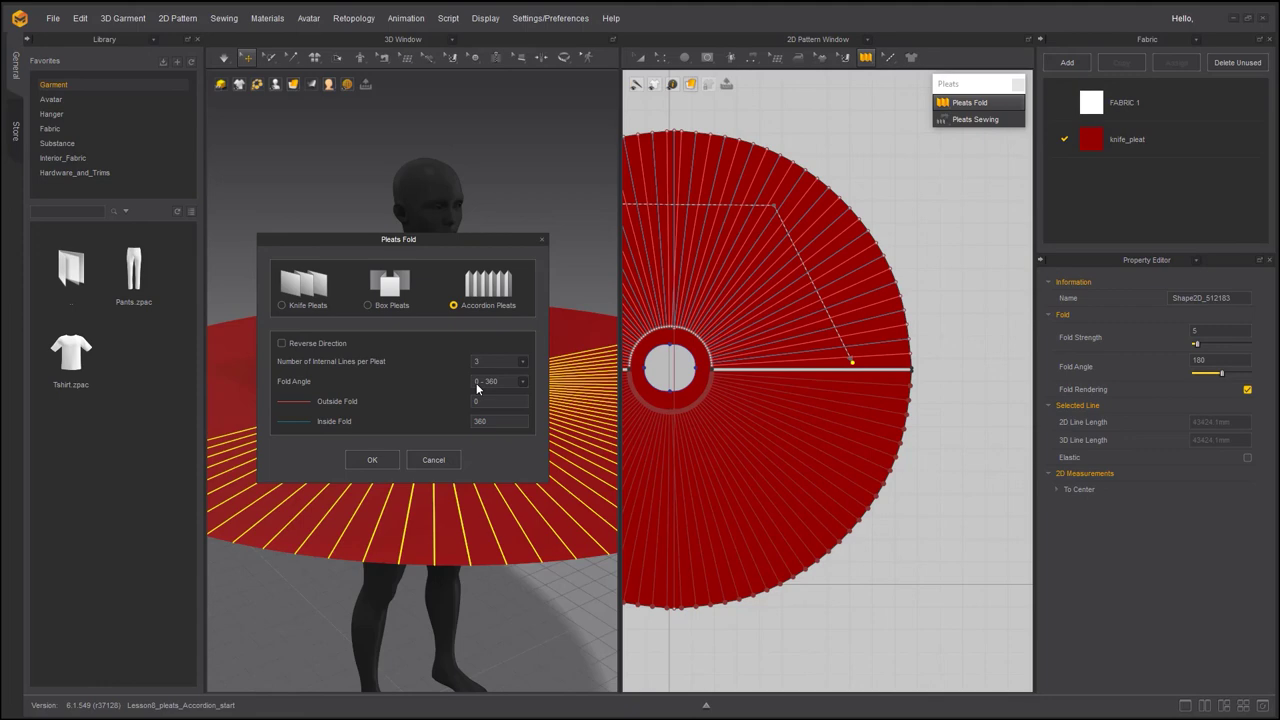
- Add accordion pleat fold lines along a path around the lower half of the skirt pattern
left_click(368, 460)
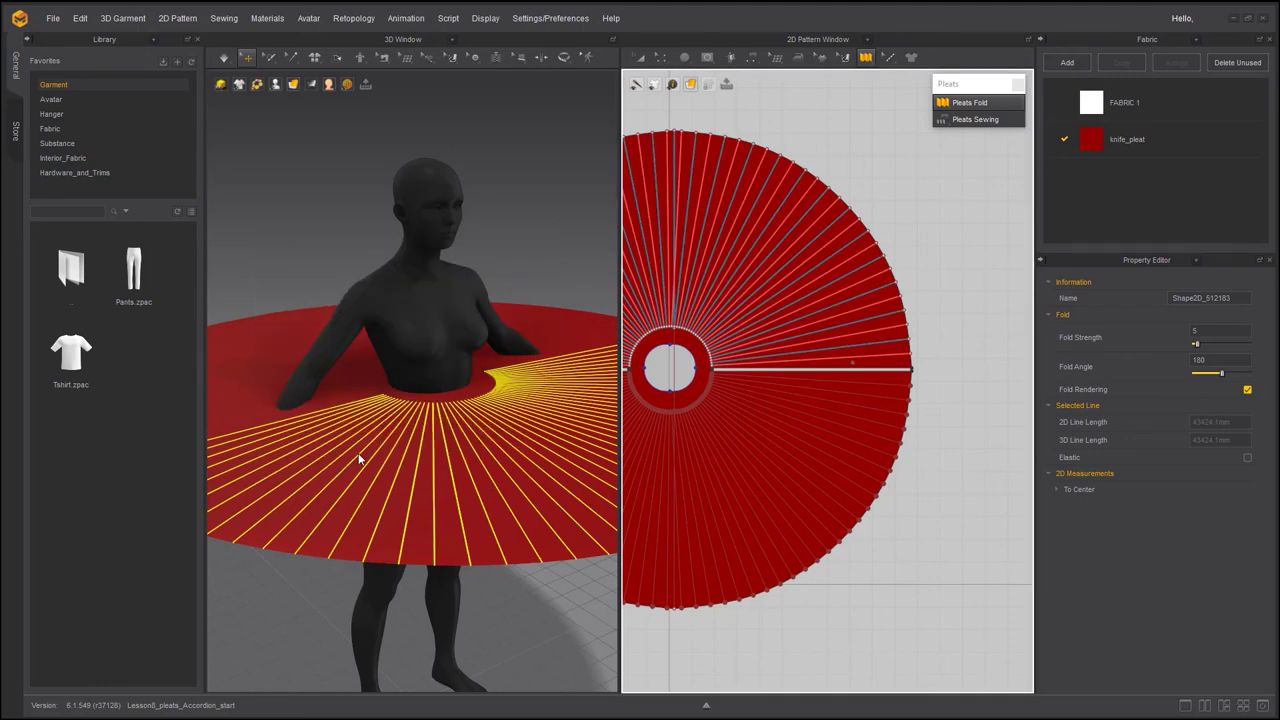
middle_click_drag(734, 449, 886, 428)
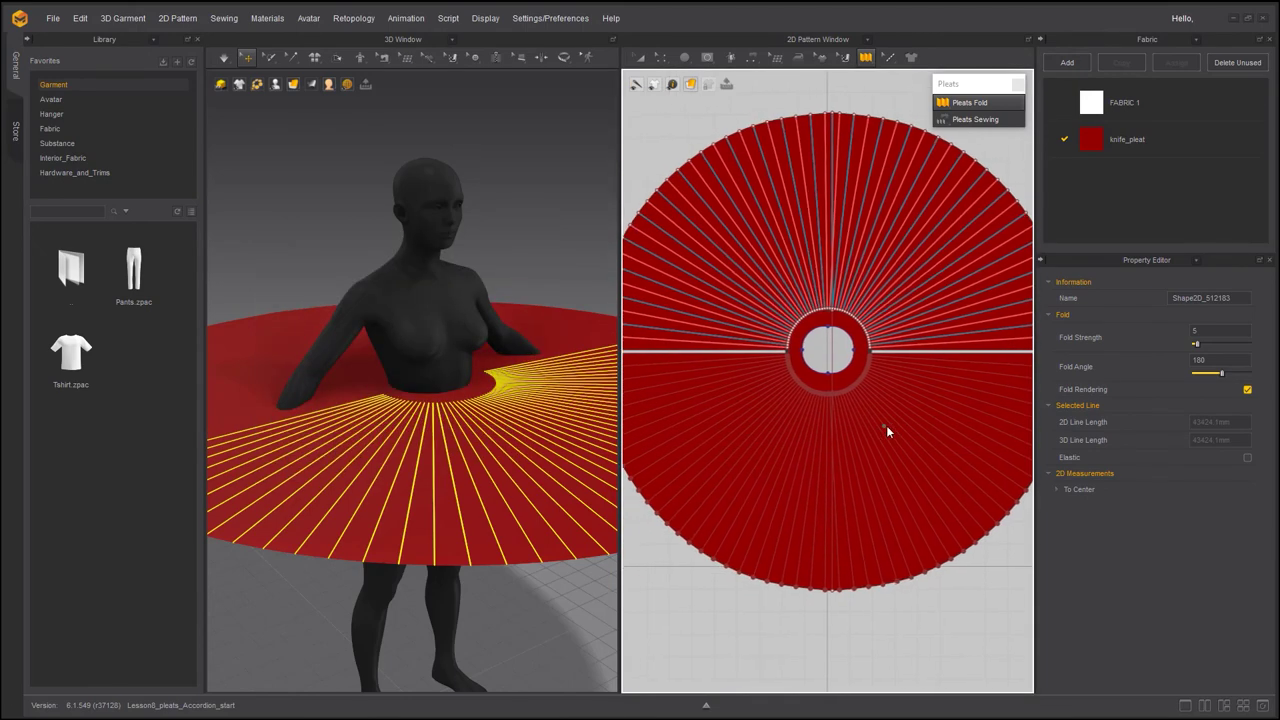
left_click(657, 358)
left_click(716, 515)
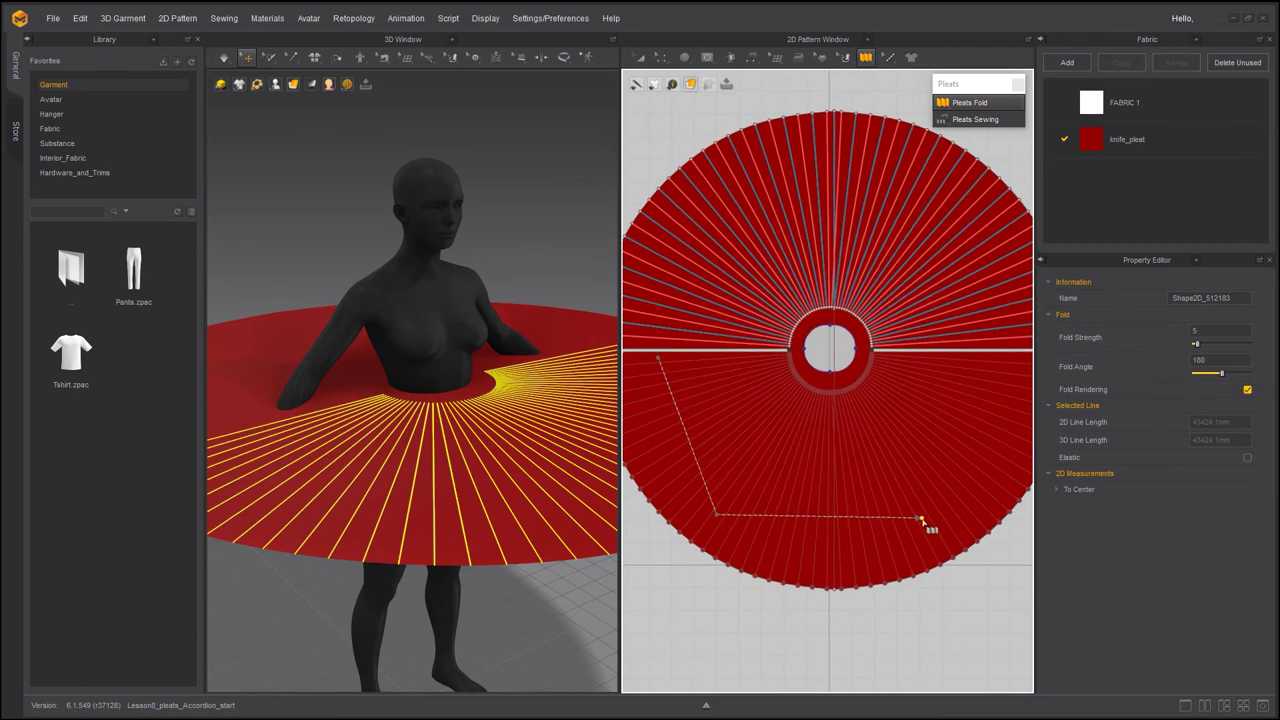
left_click(921, 518)
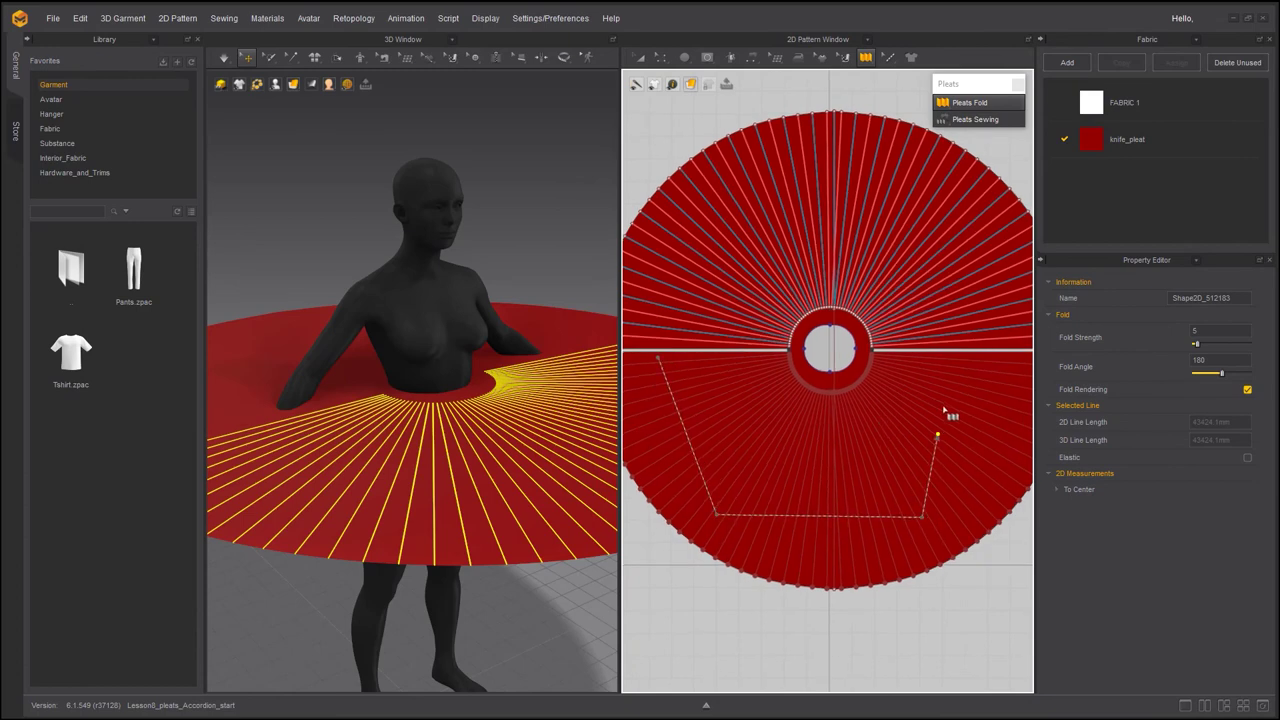
left_click(978, 358)
left_click(689, 288)
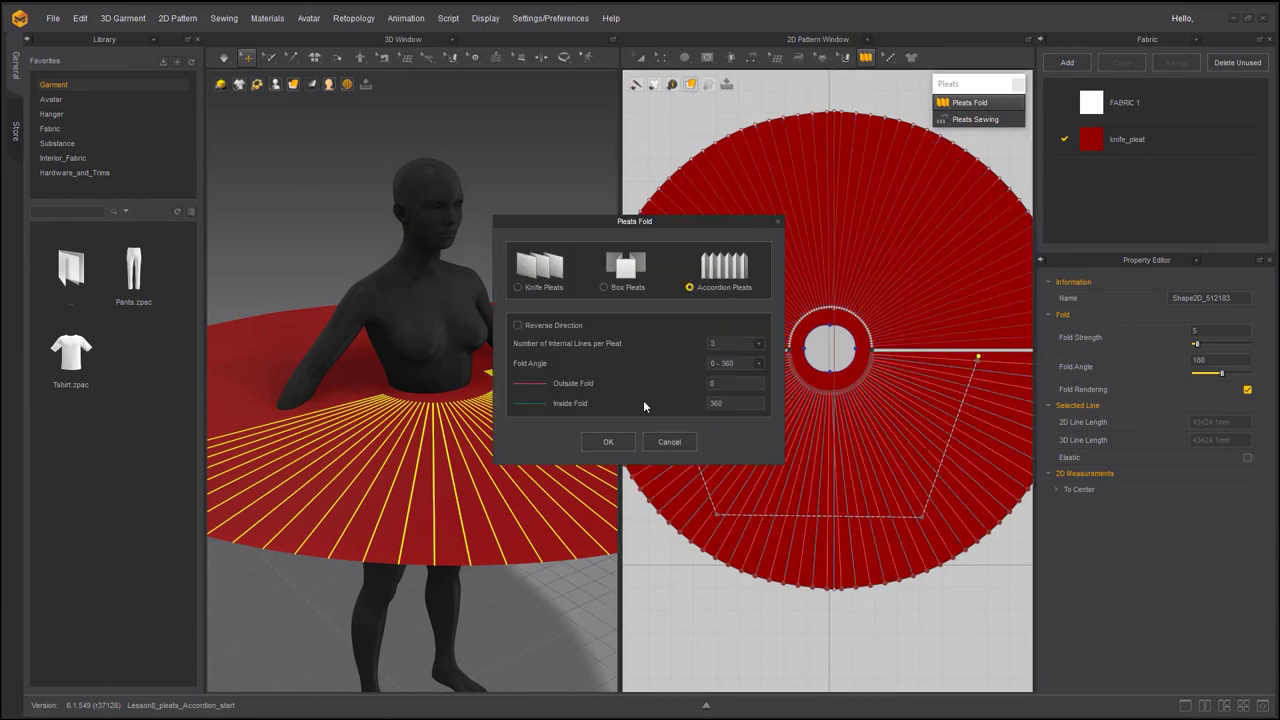
left_click(606, 442)
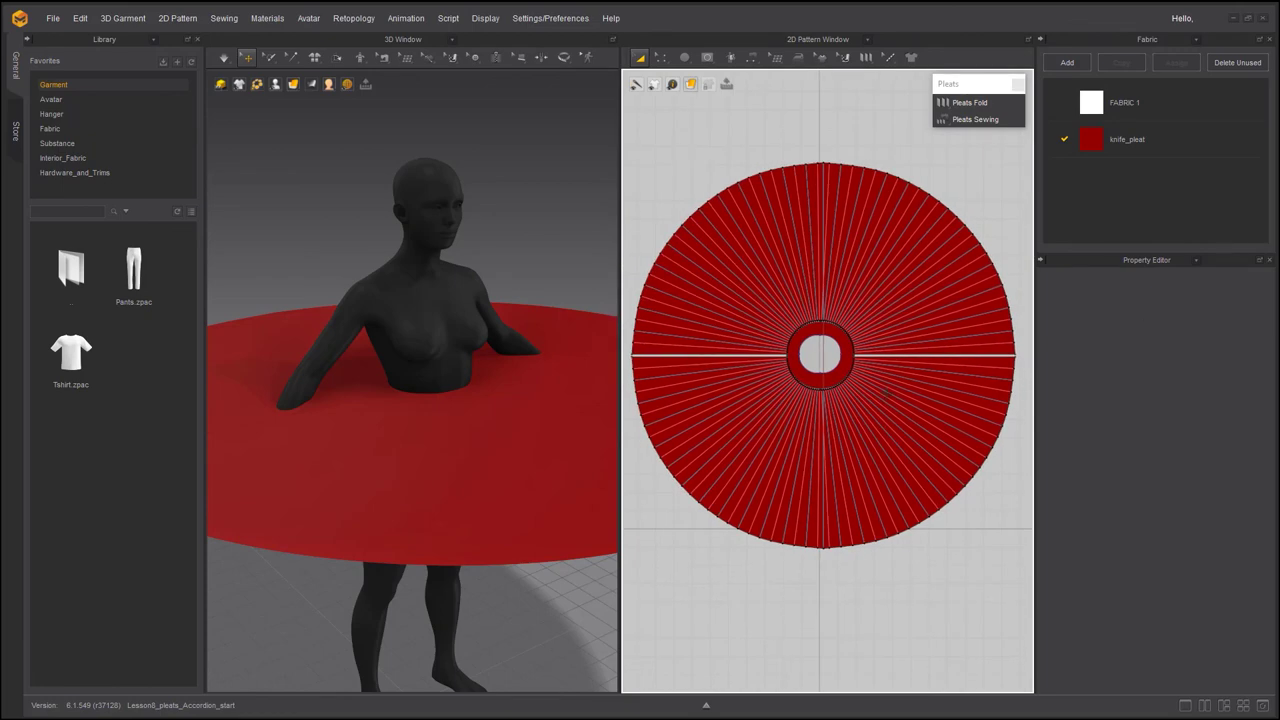
- Sew the pleat lines to the skirt's inner waist circle with Pleats Sewing
scroll(818, 339, "up", 2)
scroll(818, 339, "up", 3)
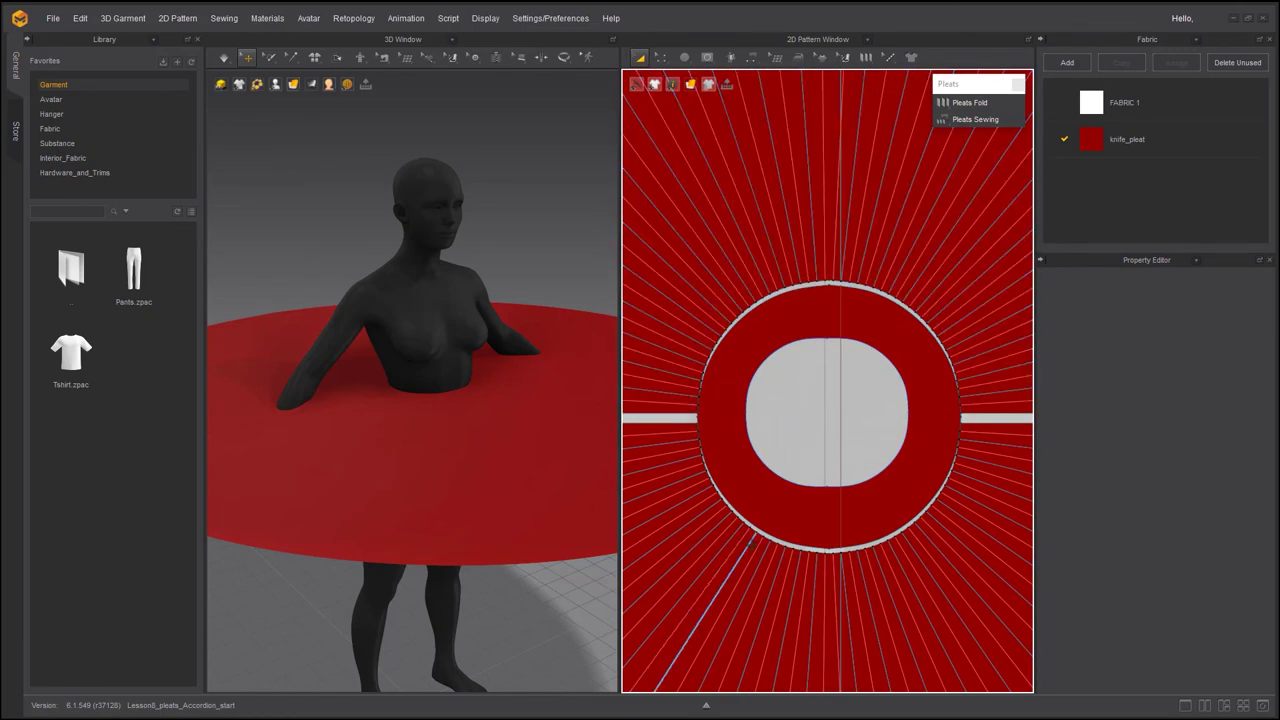
left_click(981, 121)
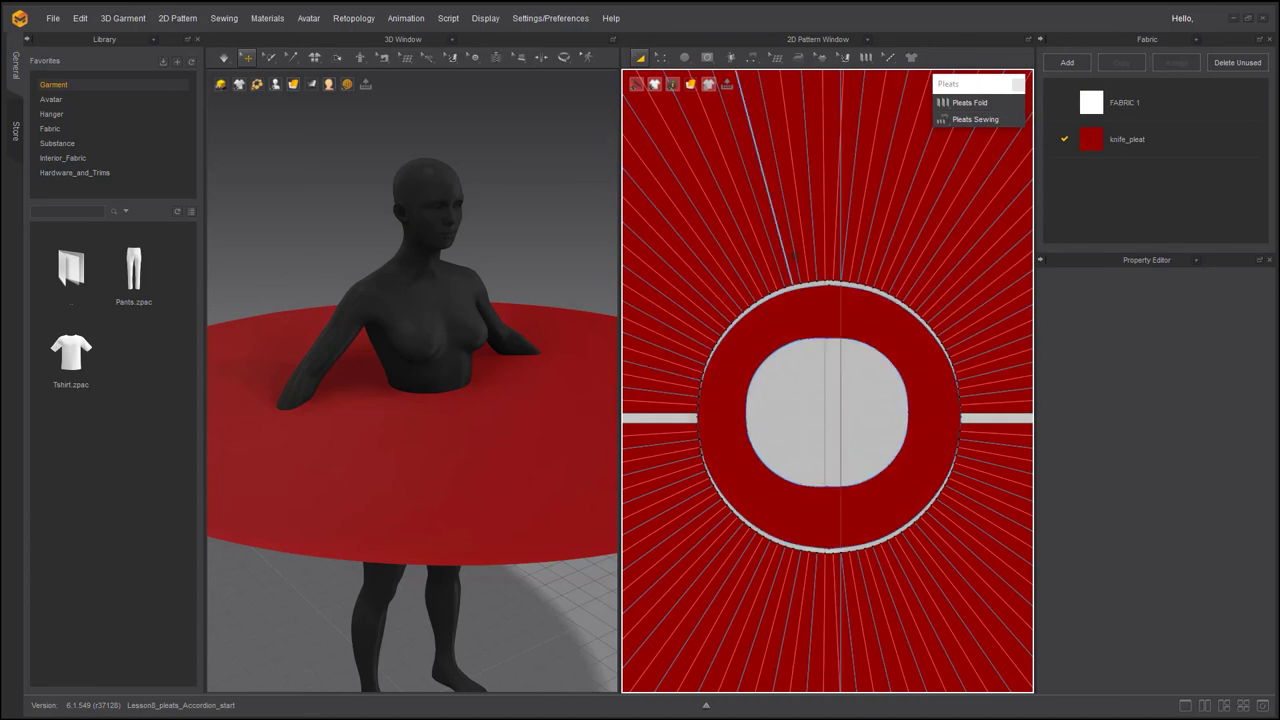
scroll(813, 290, "down", 3)
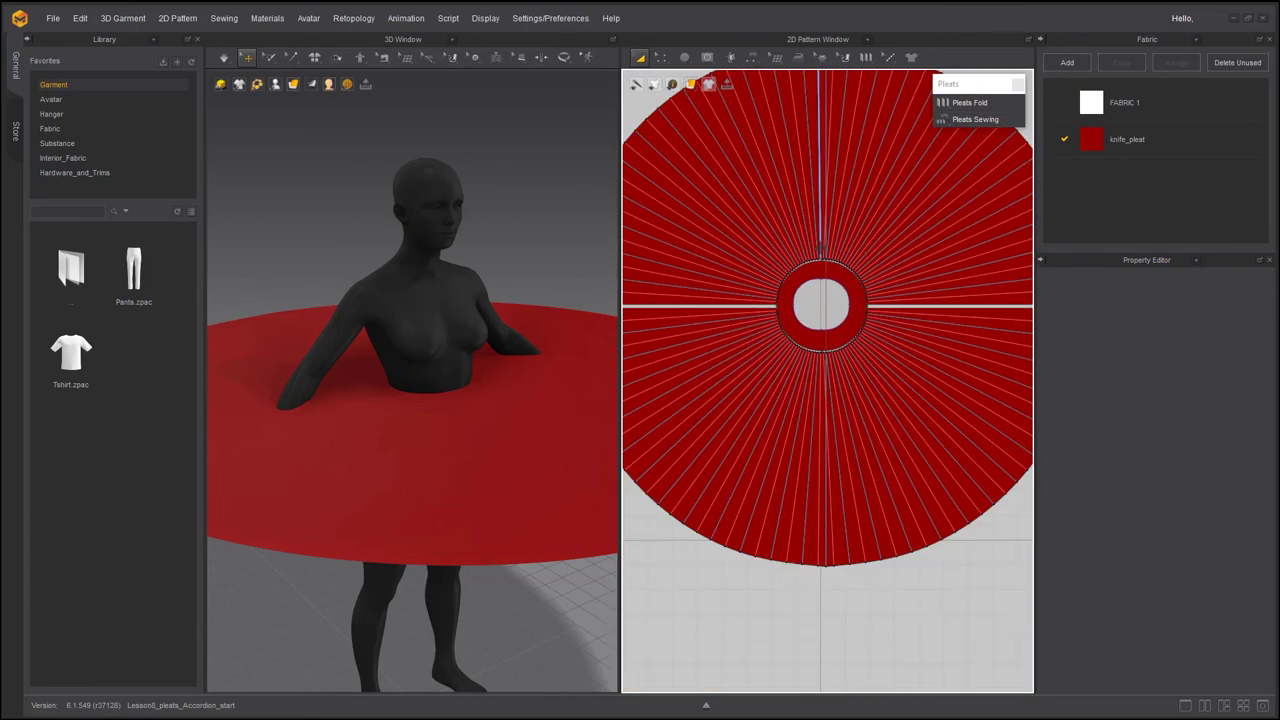
scroll(813, 305, "up", 5)
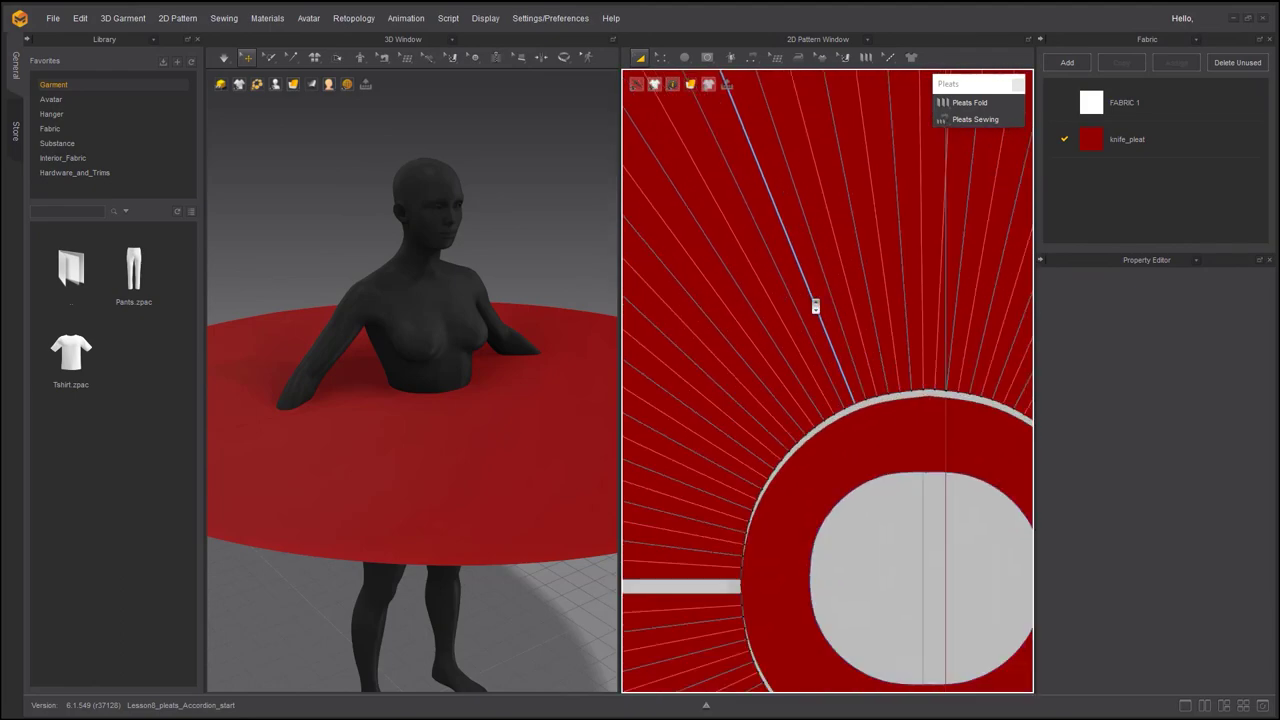
right_click_drag(817, 303, 730, 197)
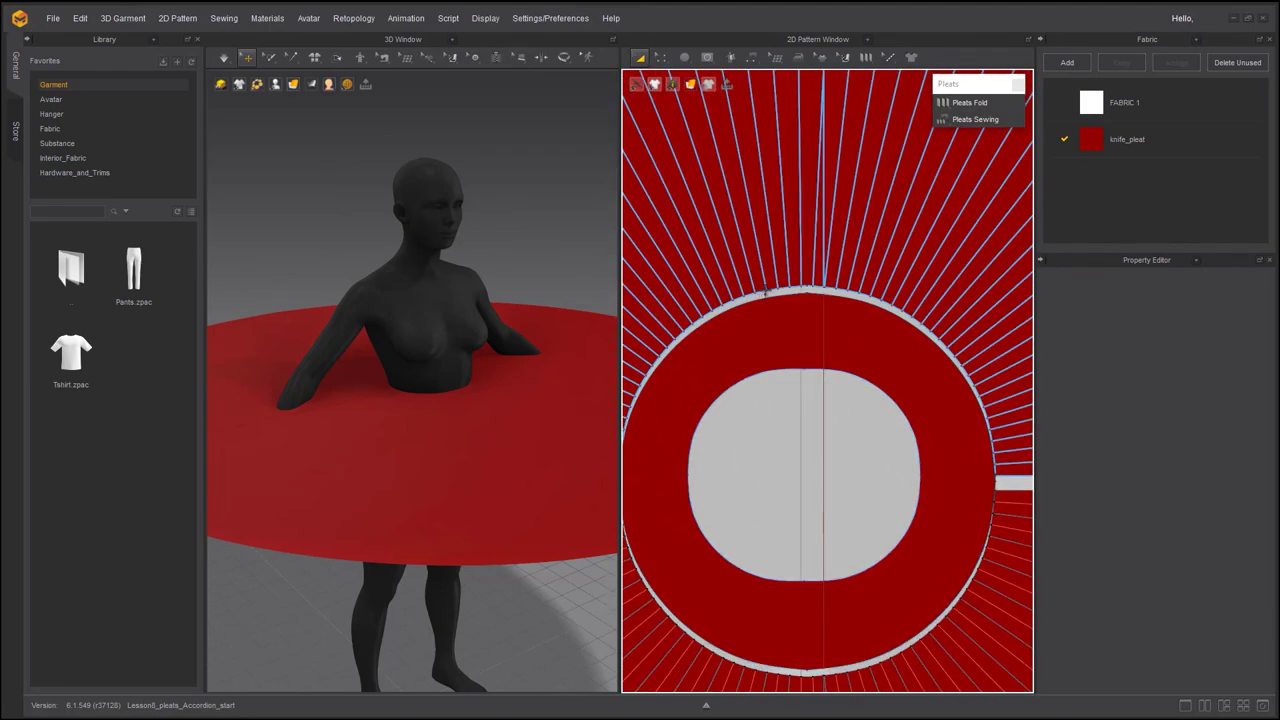
left_click(775, 294)
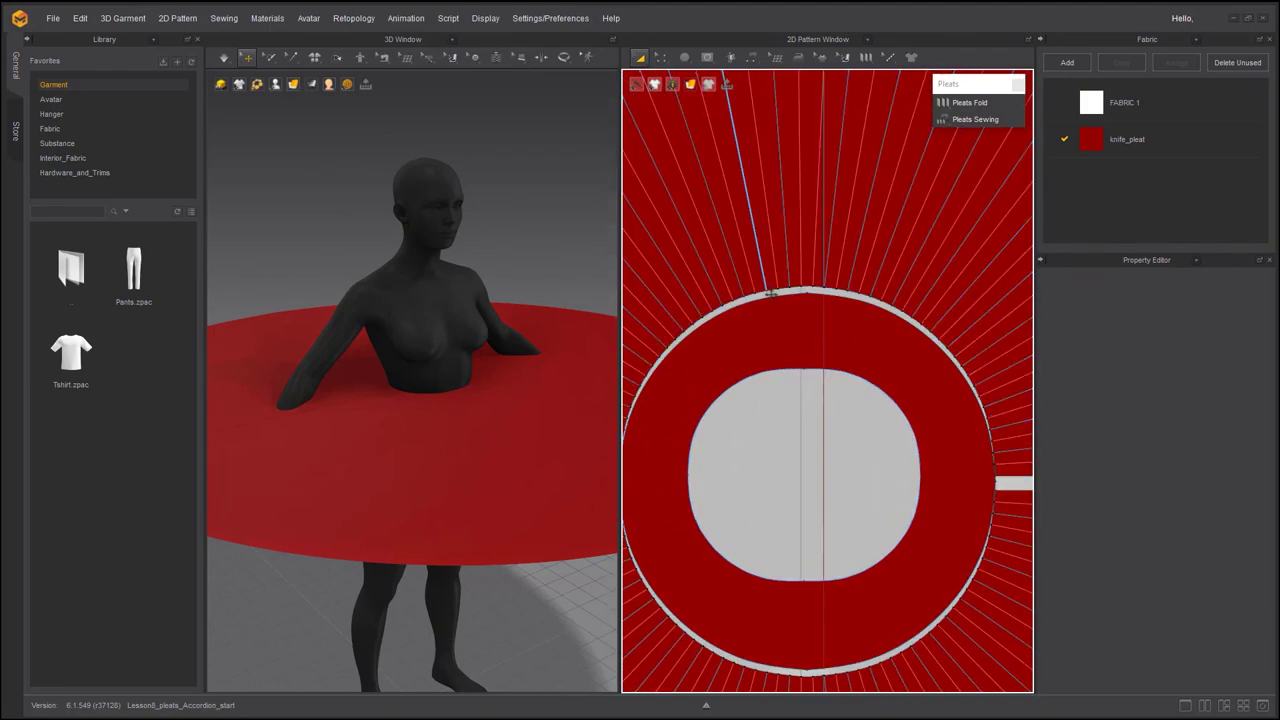
- Select the inner waist circle and recentre the pattern view on it
scroll(769, 295, "down", 6)
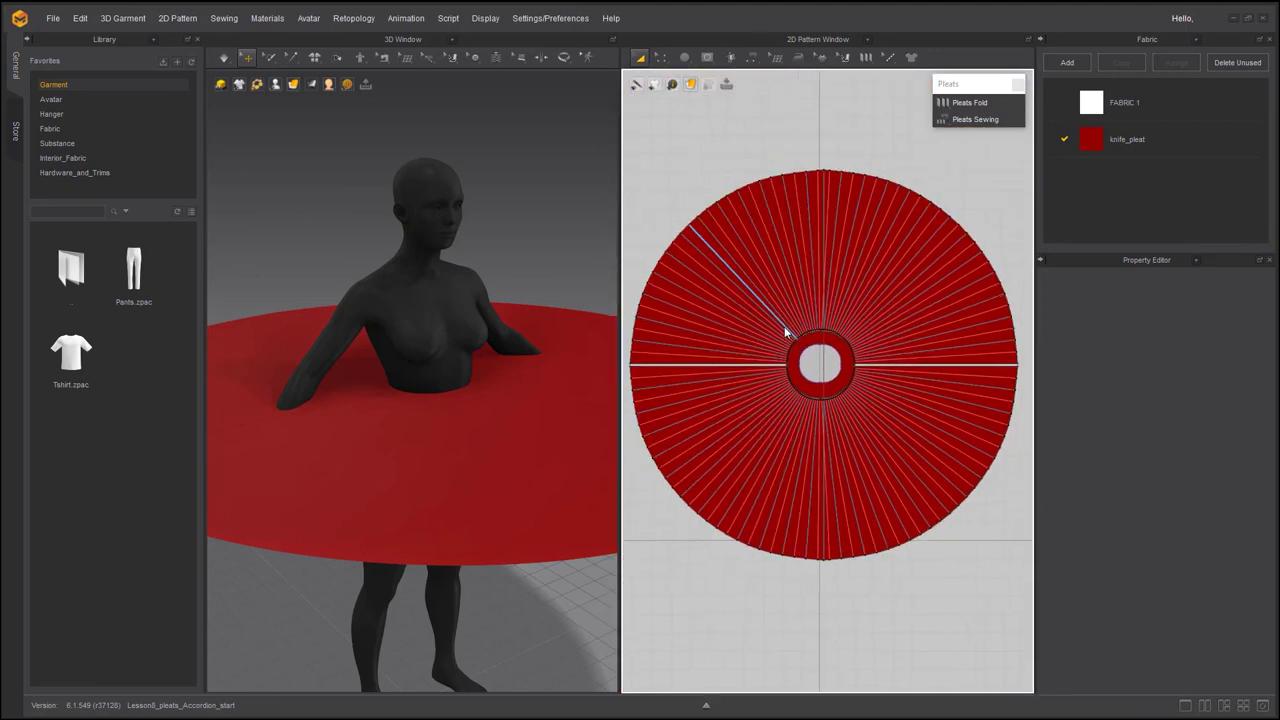
scroll(786, 329, "down", 2)
scroll(833, 338, "up", 8)
left_click(833, 338)
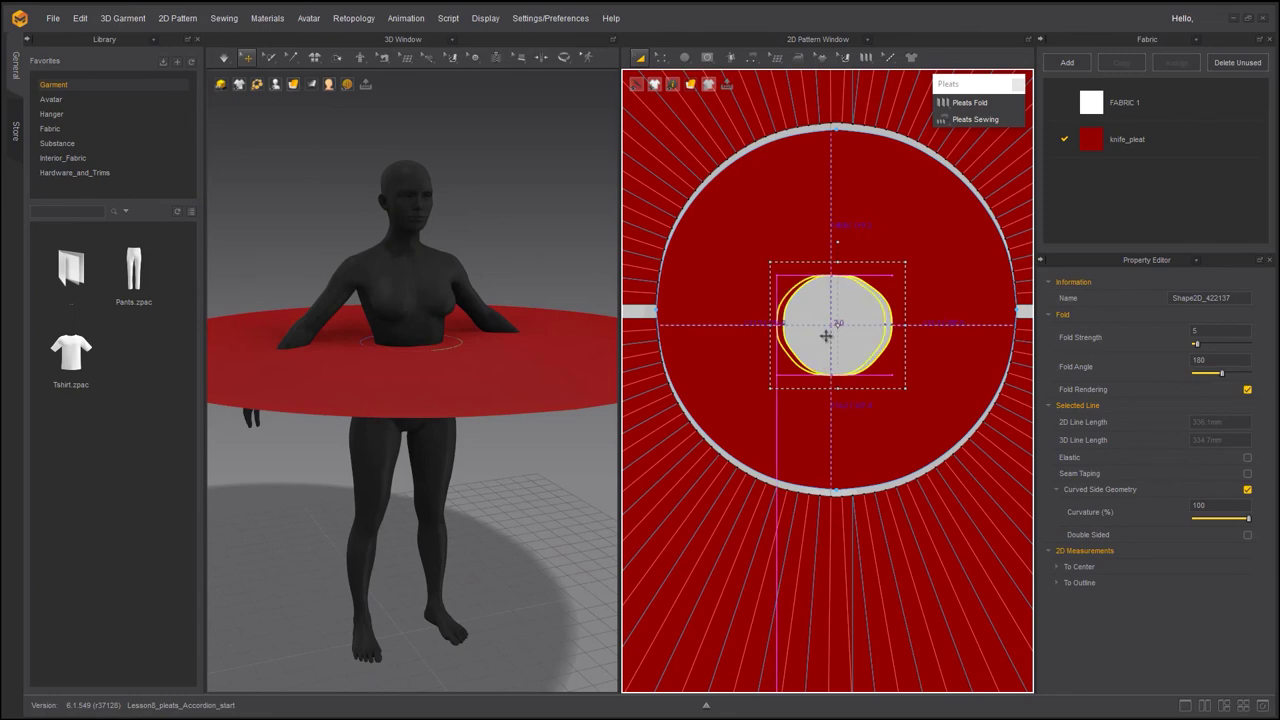
scroll(833, 338, "down", 5)
scroll(830, 382, "down", 3)
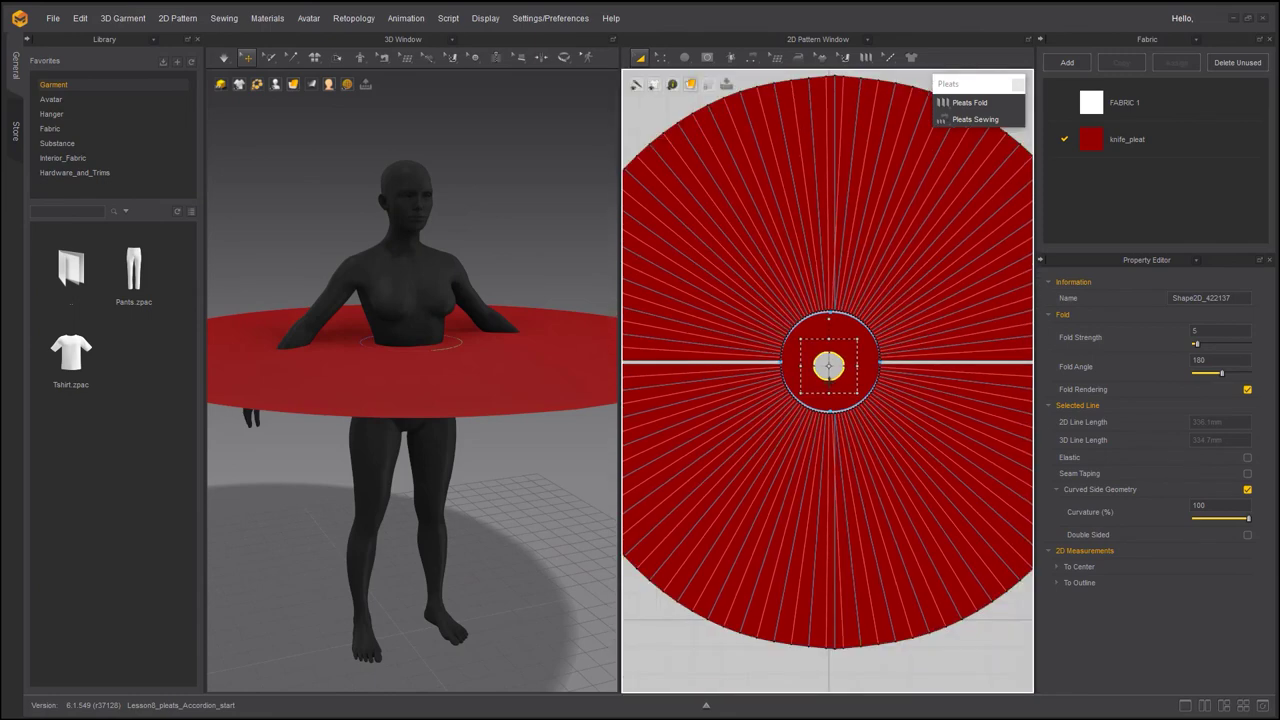
scroll(833, 389, "up", 1)
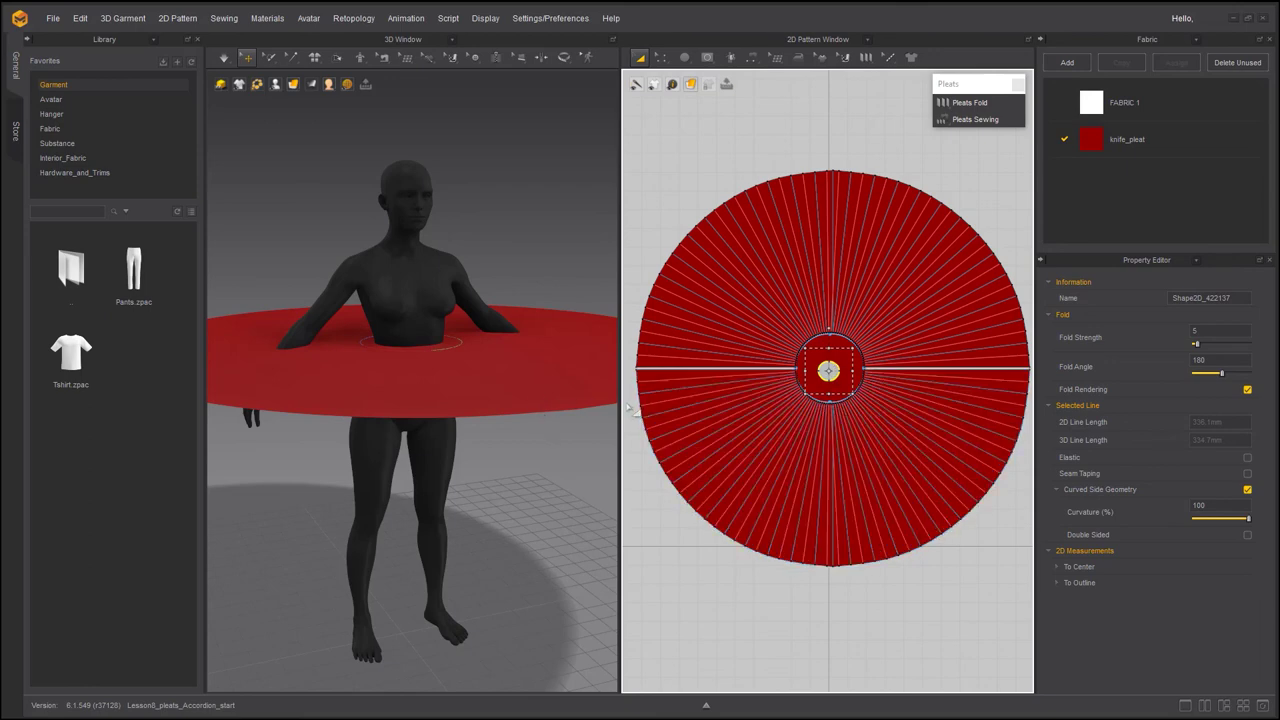
scroll(833, 371, "up", 1)
scroll(835, 371, "up", 3)
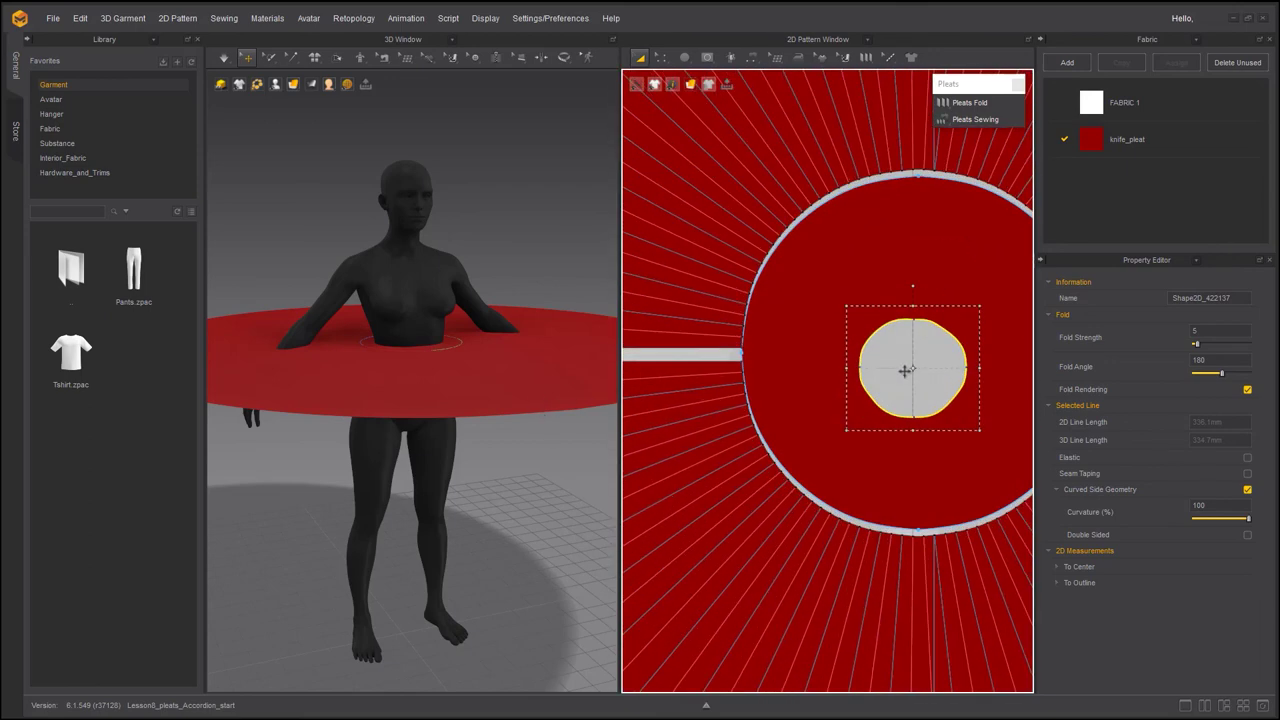
scroll(430, 378, "down", 2)
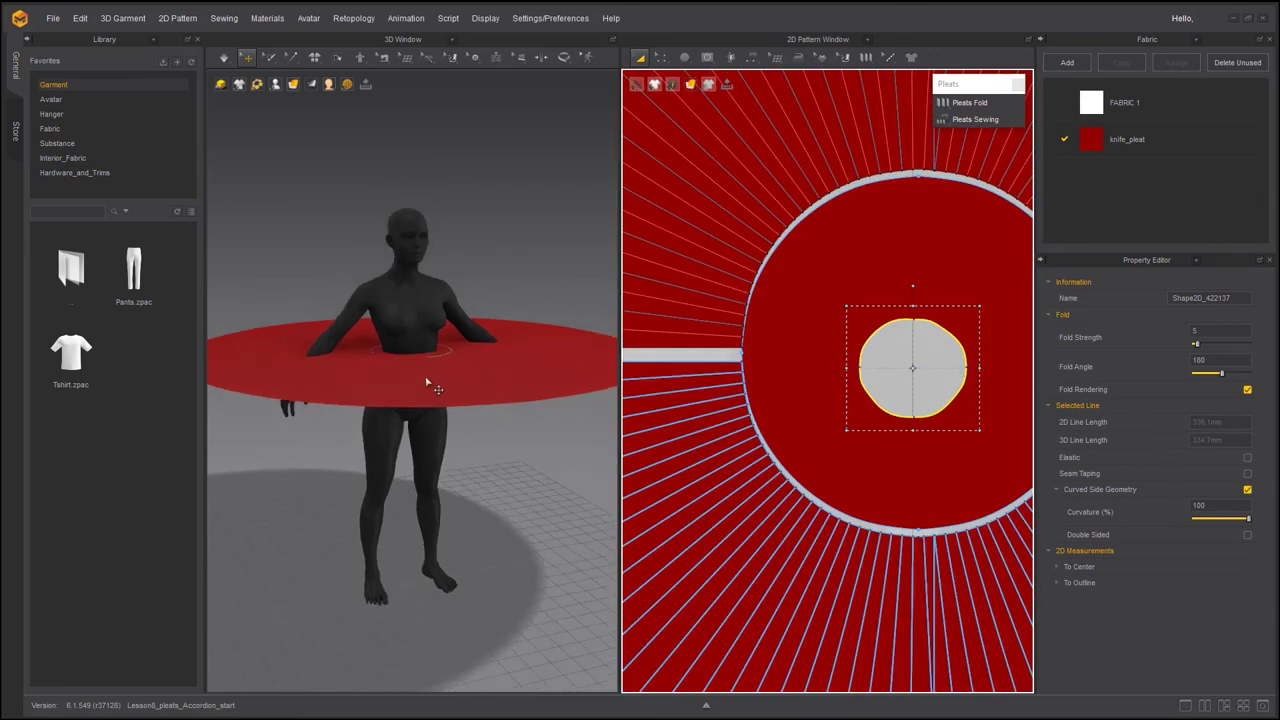
scroll(900, 418, "down", 2)
scroll(900, 418, "down", 3)
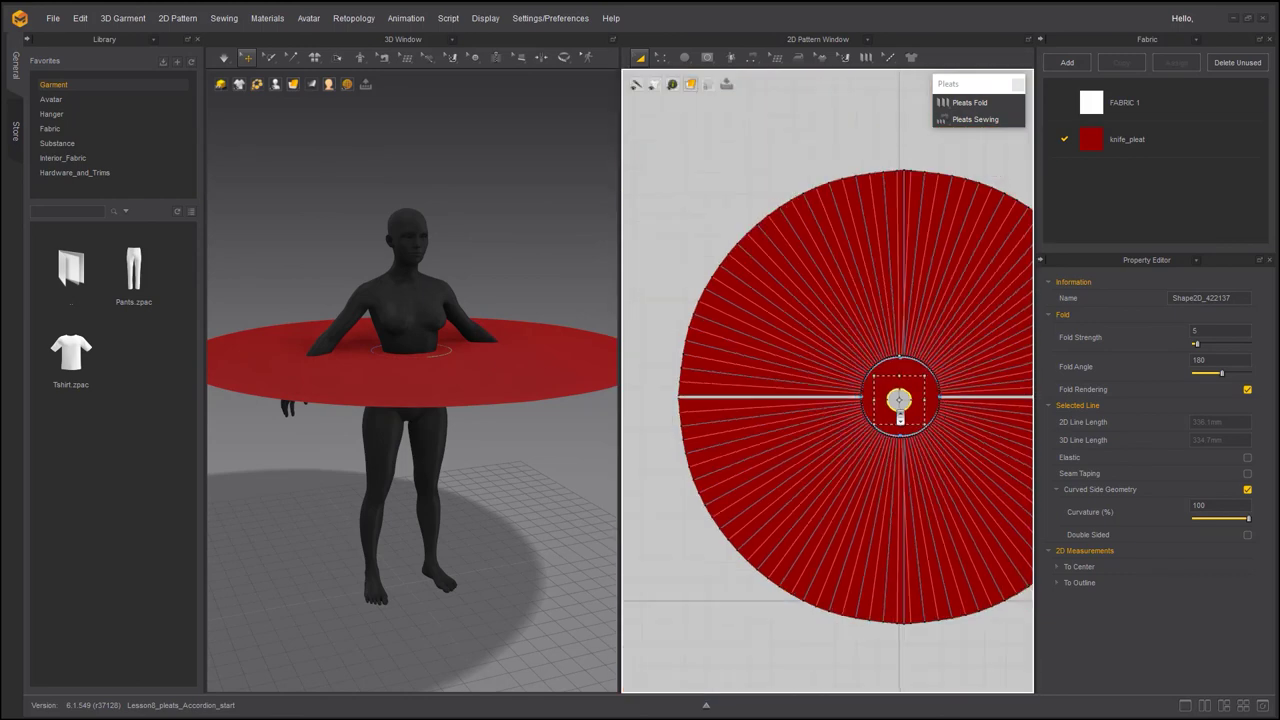
middle_click_drag(863, 414, 803, 403)
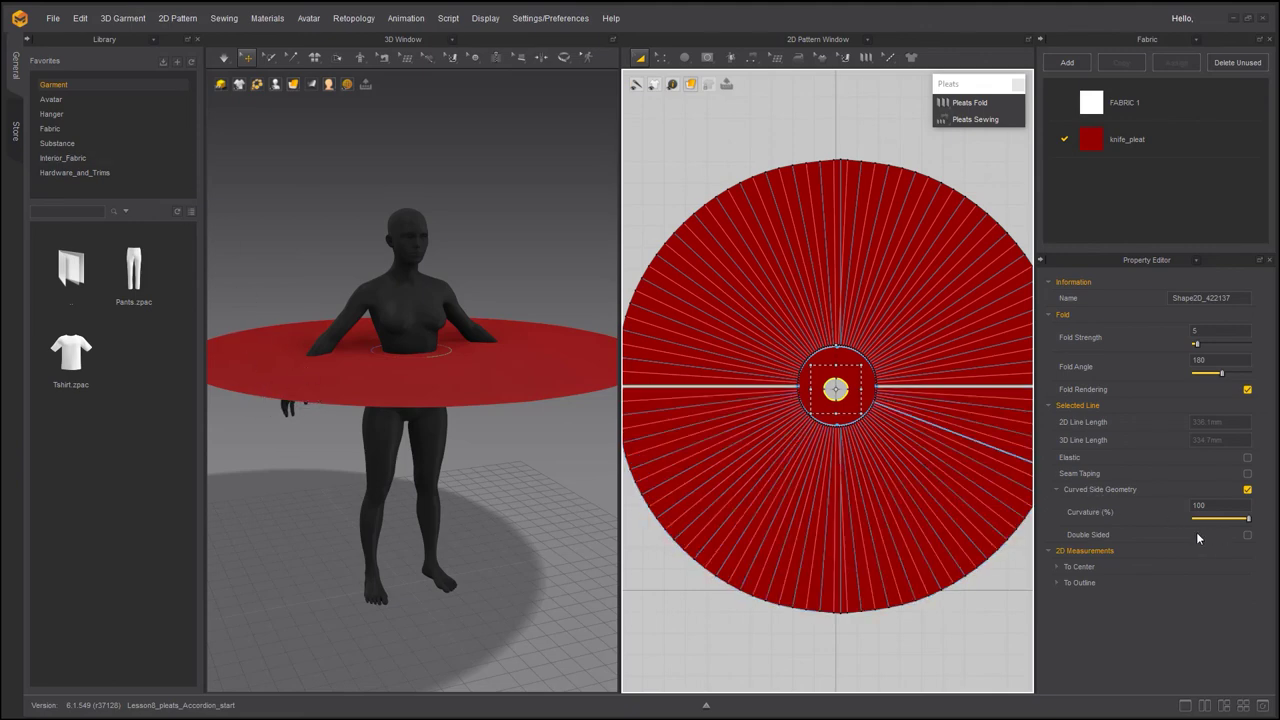
- Raise the knife_pleat fabric's Friction from 3.0 to 10 in Physical Properties
left_click(1096, 146)
scroll(1135, 410, "down", 10)
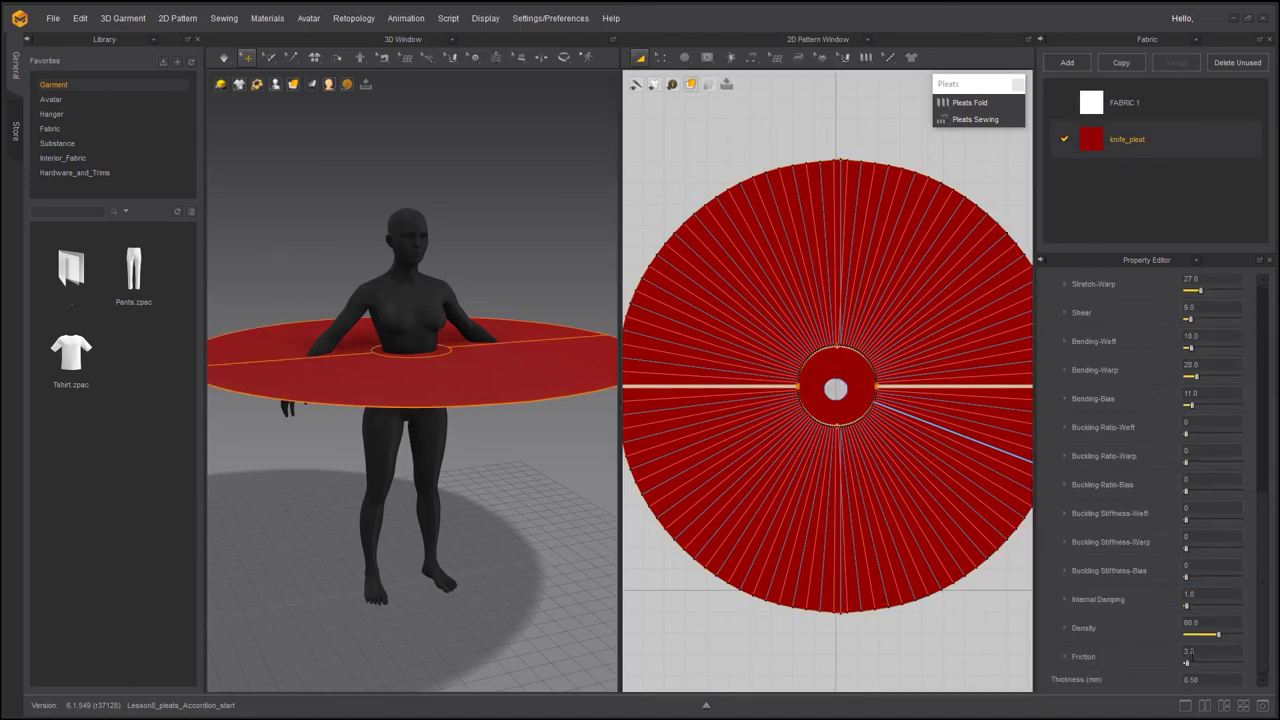
left_click(1199, 652)
scroll(756, 320, "down", 1)
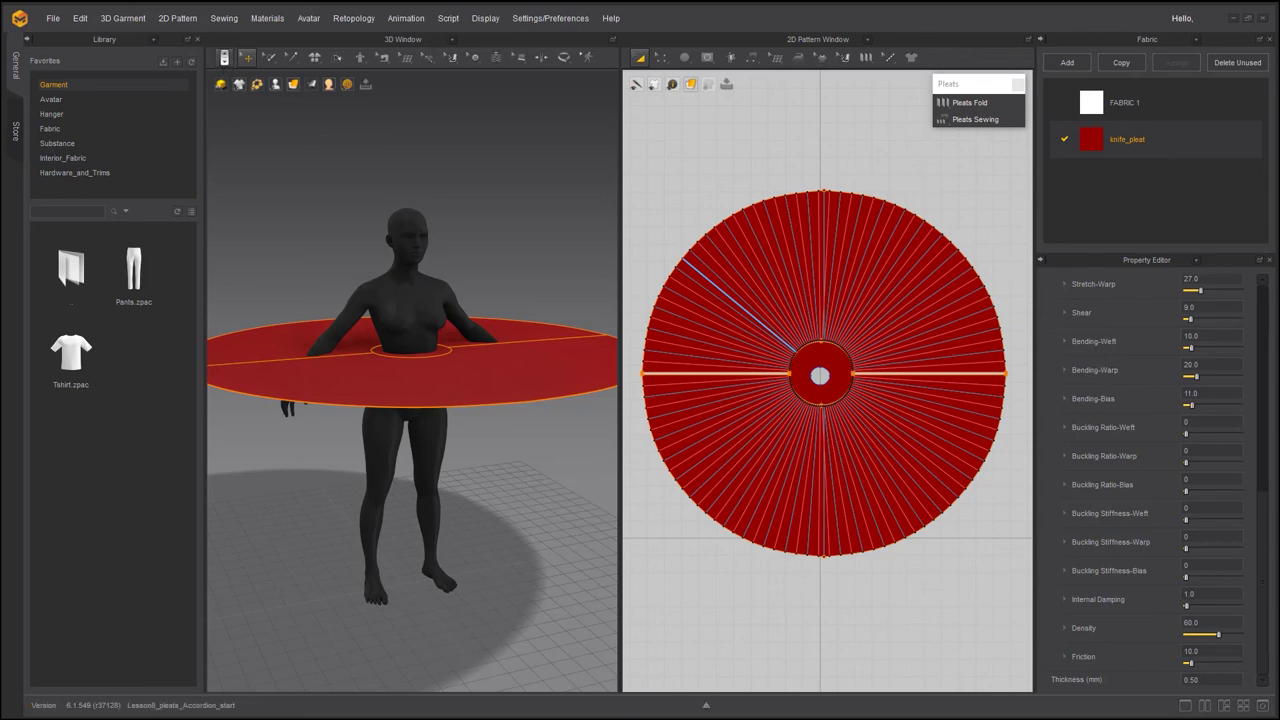
- Simulate the skirt on the avatar and tug the draped cloth away from the body
left_click(224, 57)
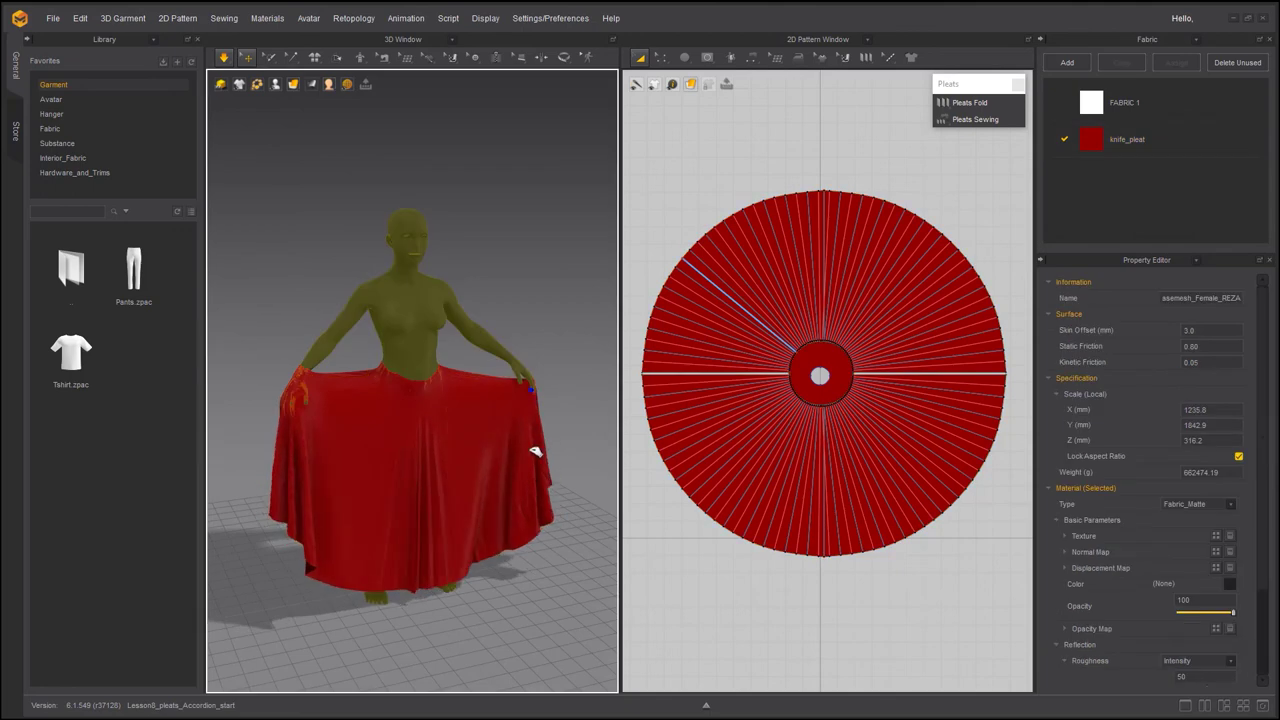
left_click(537, 434)
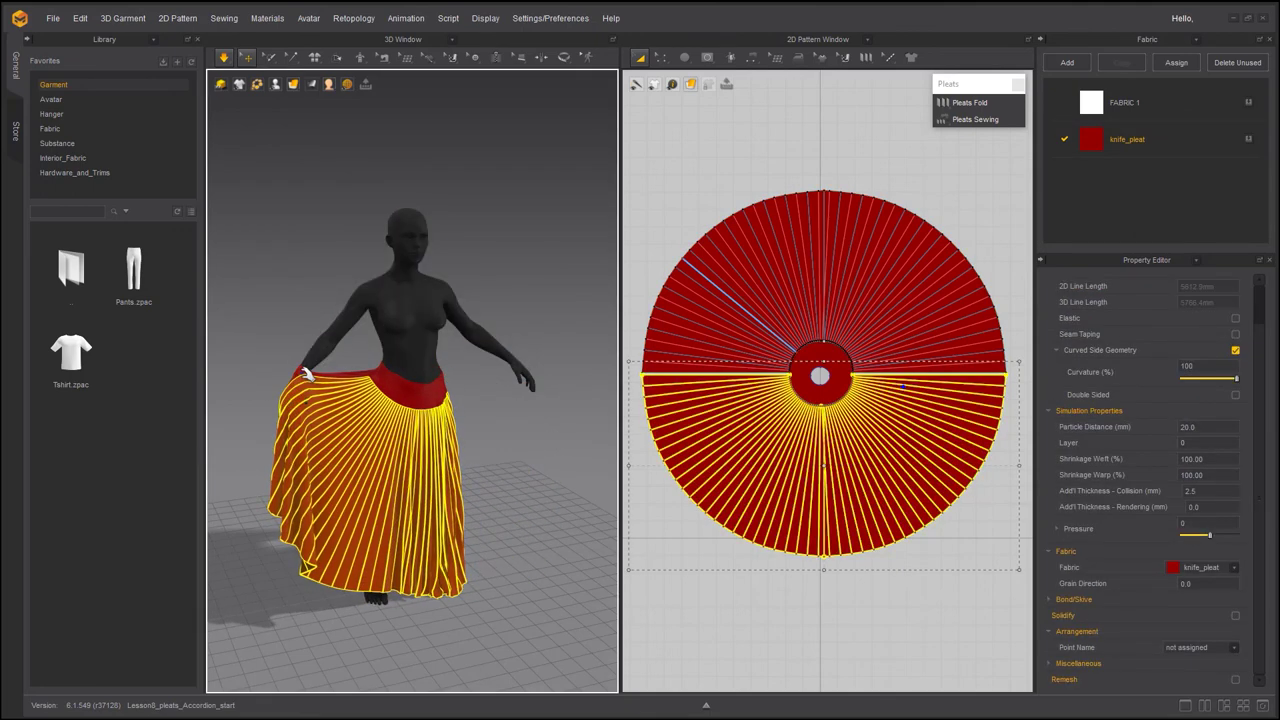
left_click_drag(308, 378, 312, 434)
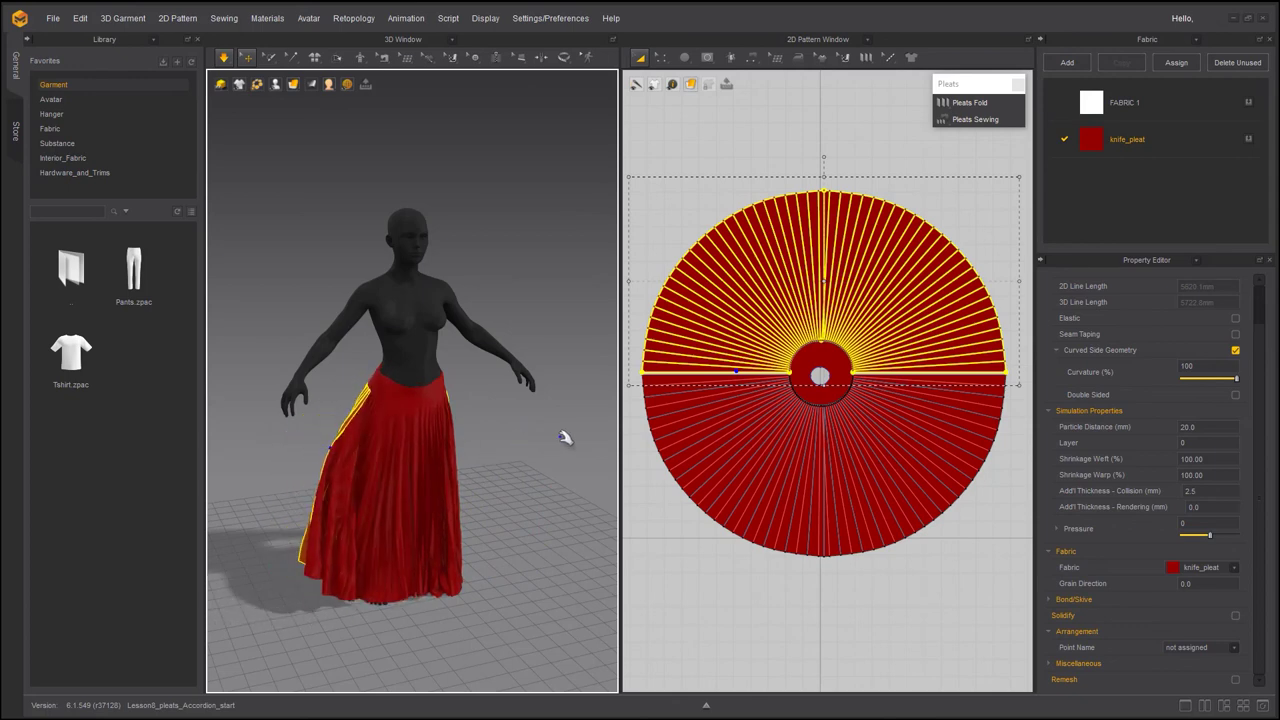
right_click_drag(369, 451, 596, 460)
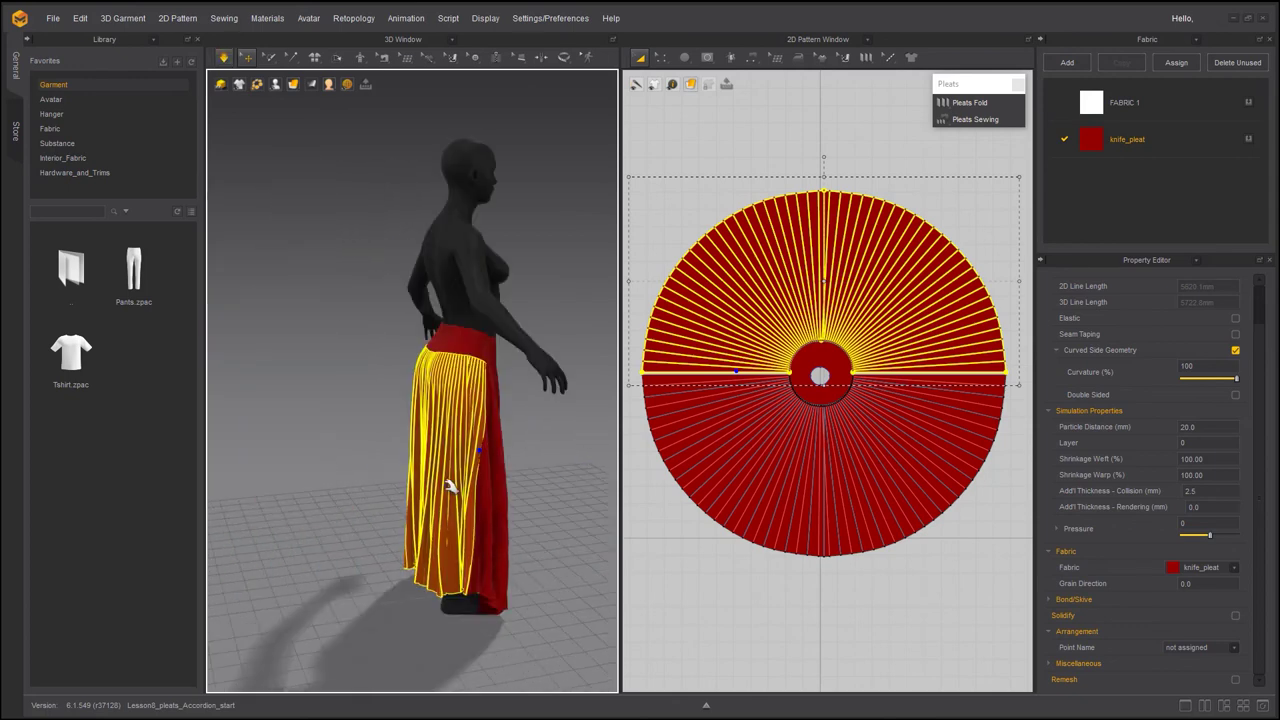
left_click(418, 497)
right_click_drag(418, 497, 247, 470)
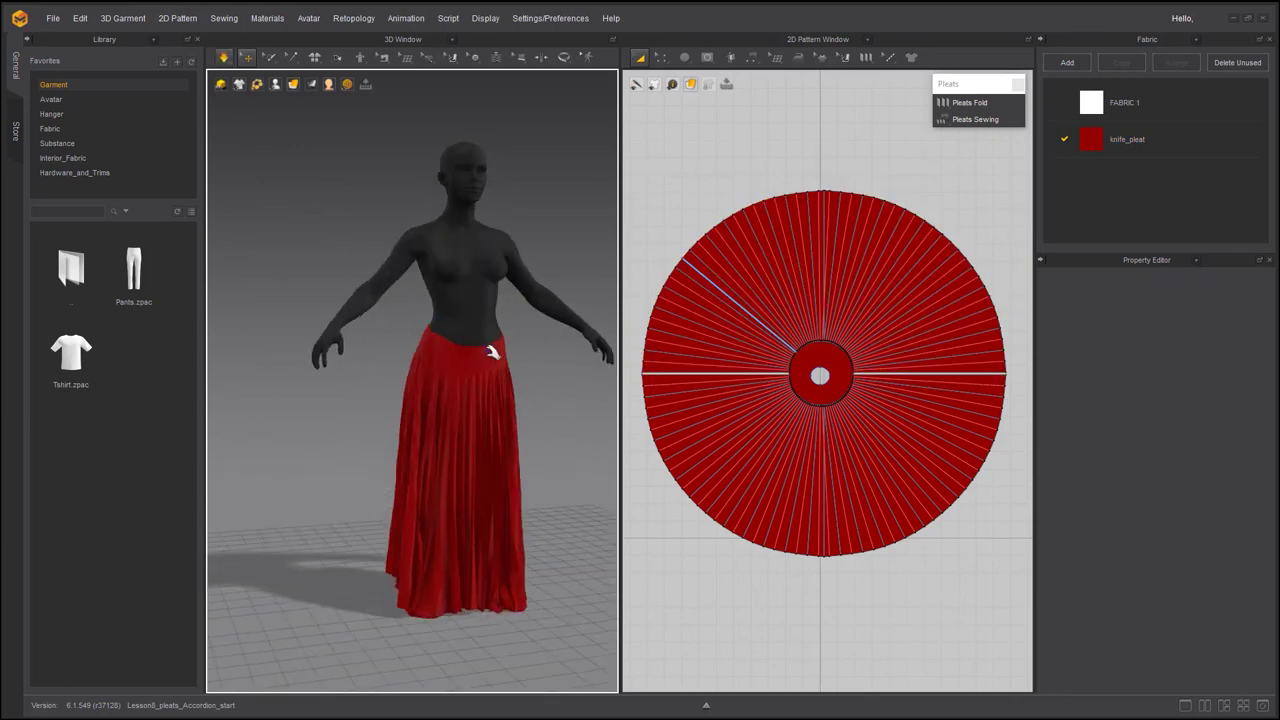
scroll(374, 429, "up", 5)
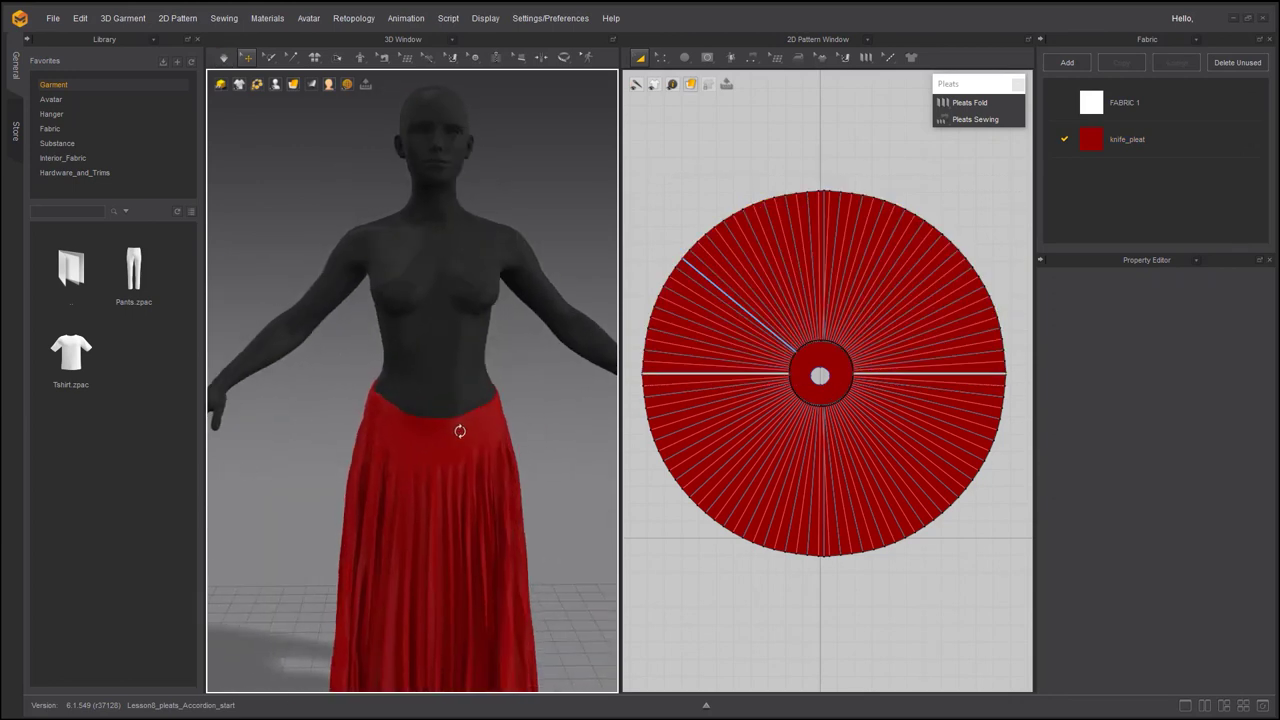
scroll(460, 431, "up", 2)
- Select both skirt pieces and lift them higher on the avatar with the move gizmo
left_click(228, 62)
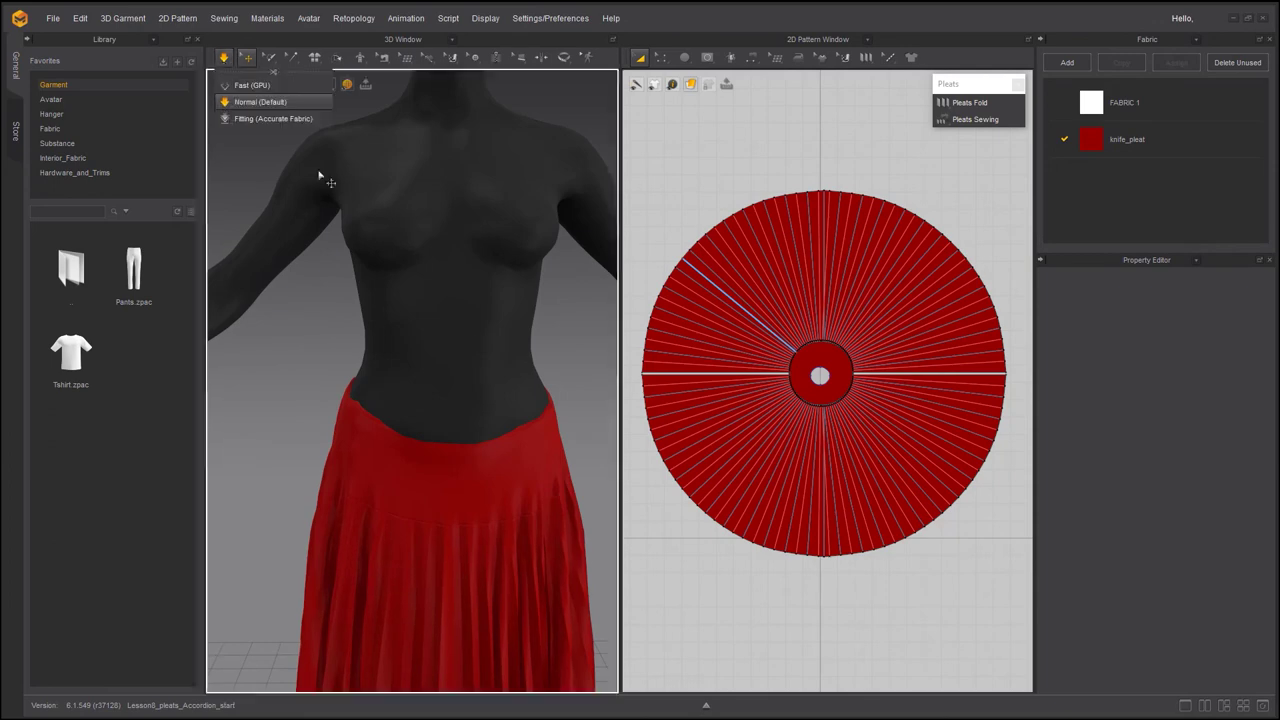
scroll(480, 463, "down", 2)
left_click(480, 460)
scroll(474, 455, "down", 2)
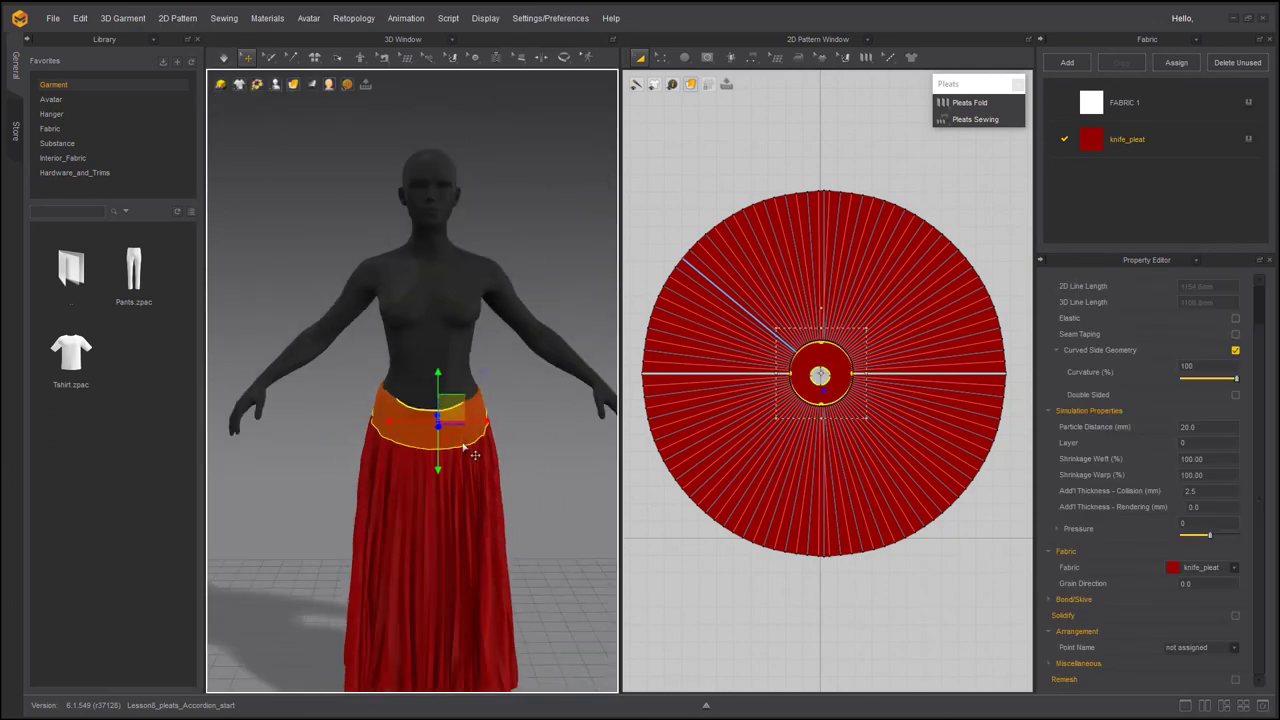
right_click_drag(474, 455, 498, 446)
left_click(500, 479)
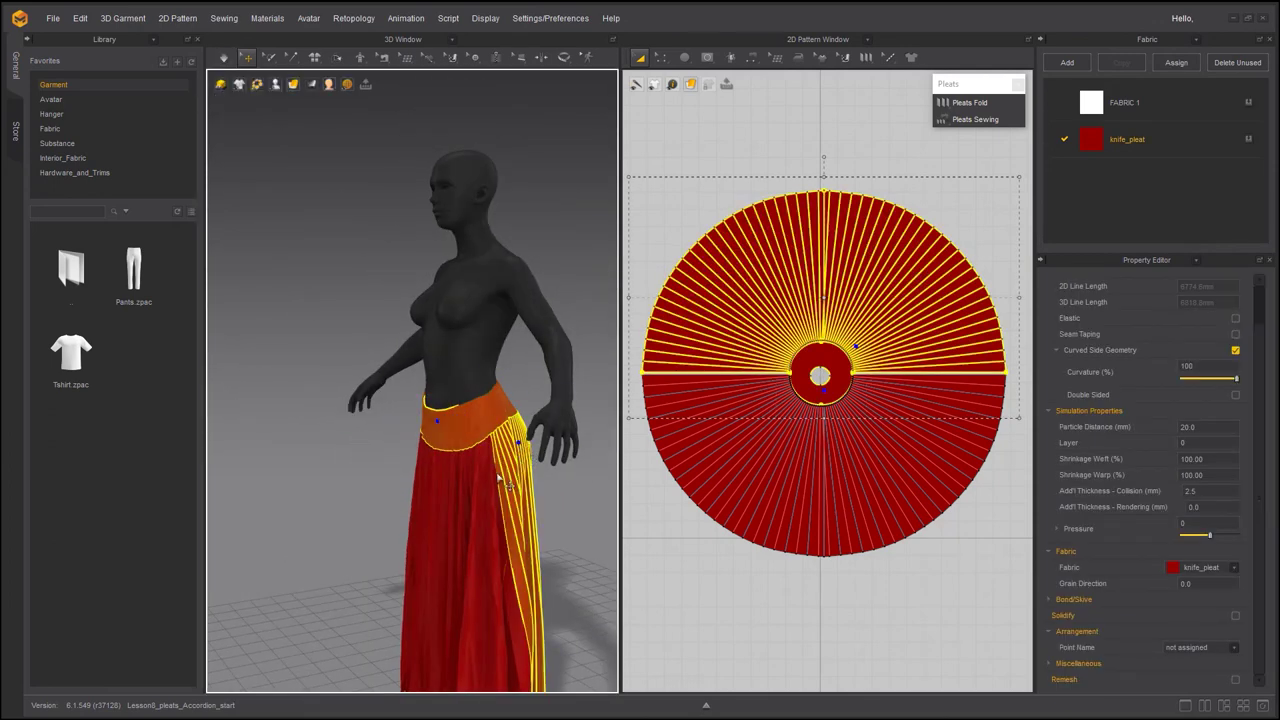
left_click(490, 468, "shift")
left_click(453, 447)
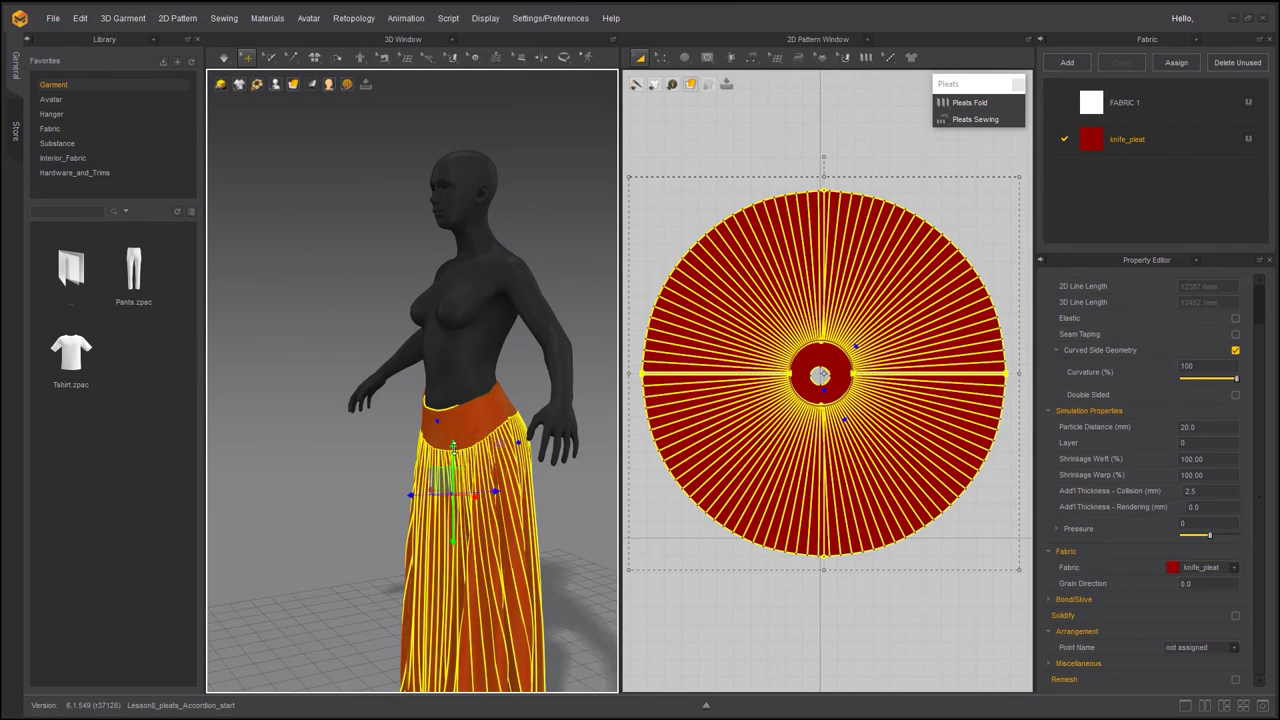
left_click_drag(453, 447, 453, 423)
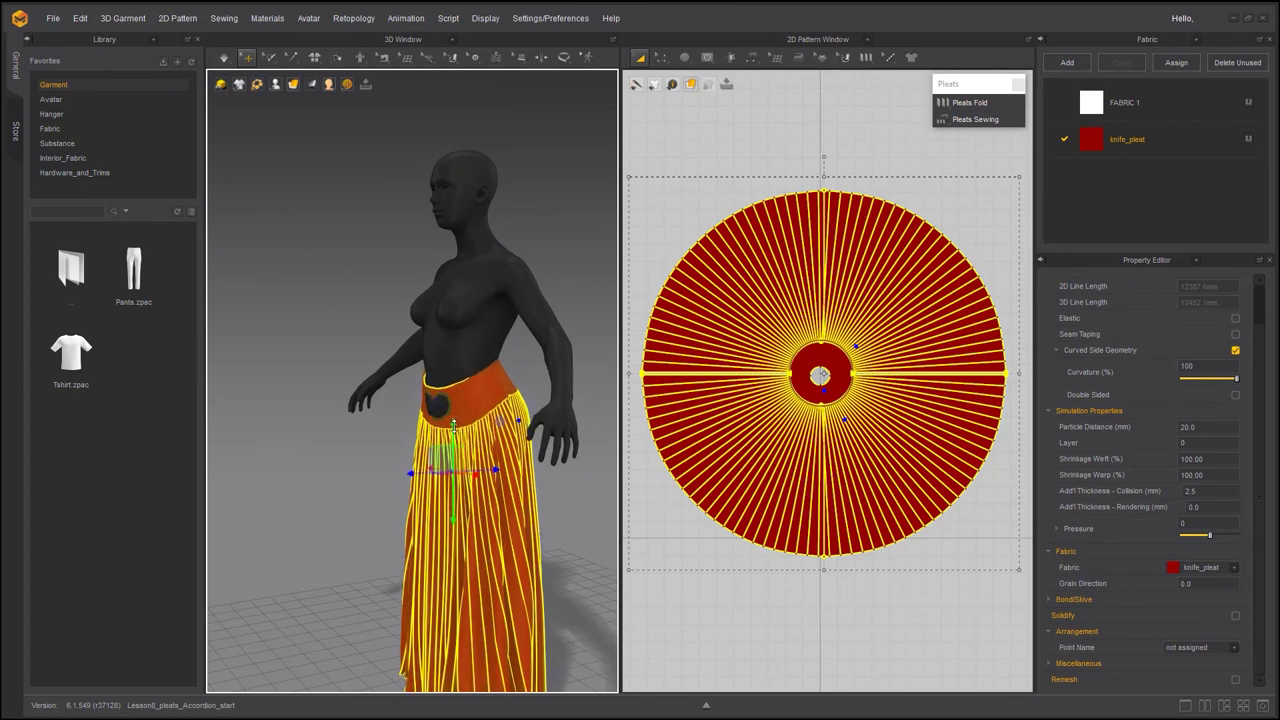
scroll(789, 379, "up", 5)
- Shrink and recentre the inner circle piece, then simulate the cloth
left_click(881, 372)
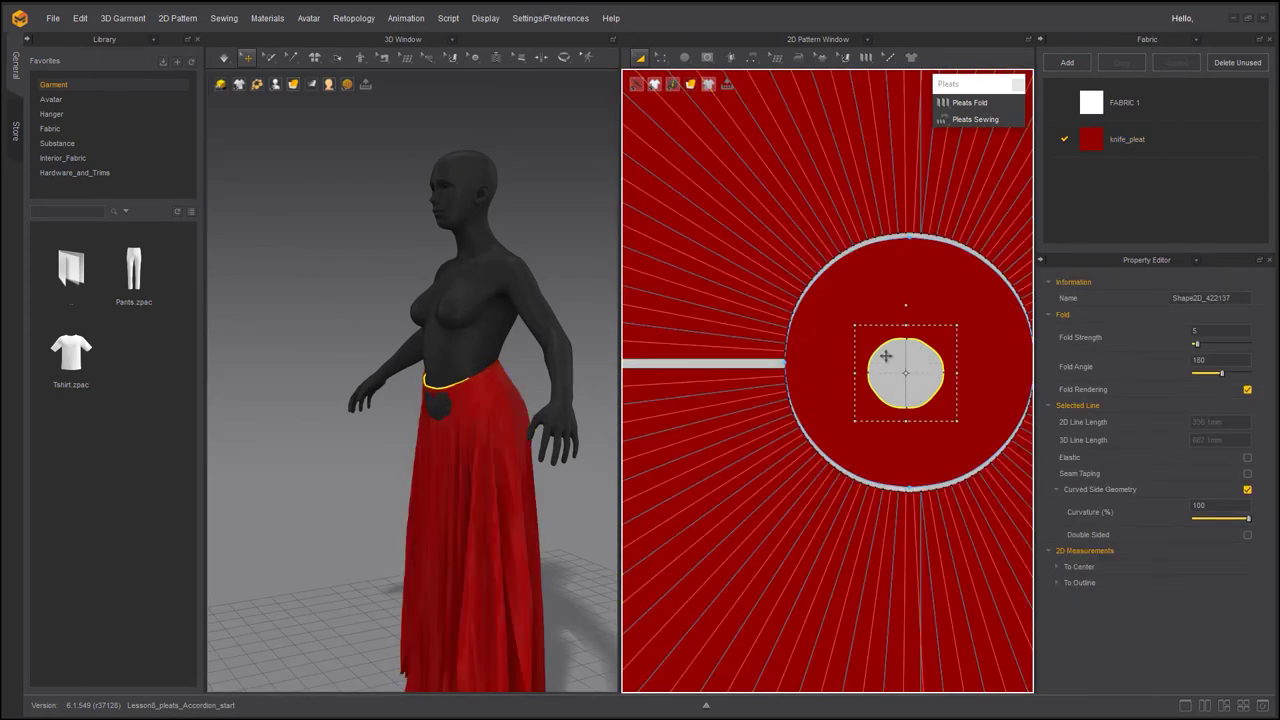
left_click_drag(856, 326, 869, 339)
left_click_drag(917, 395, 907, 390)
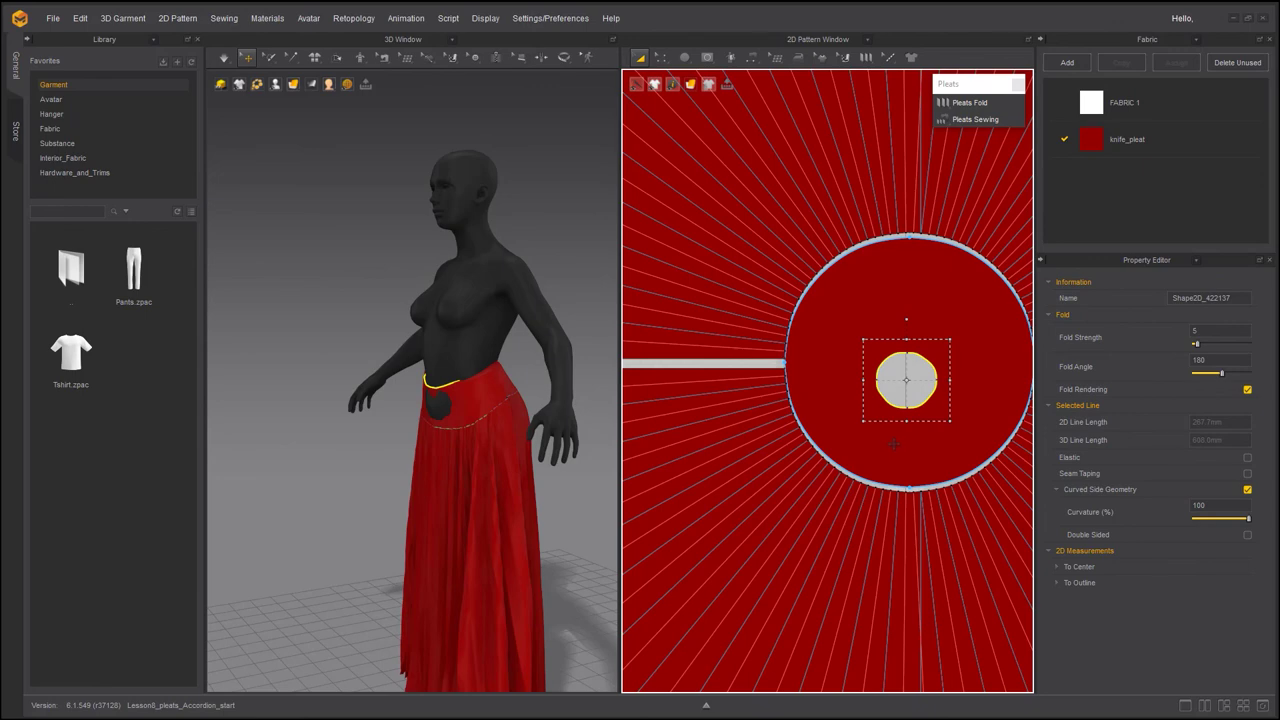
left_click(224, 57)
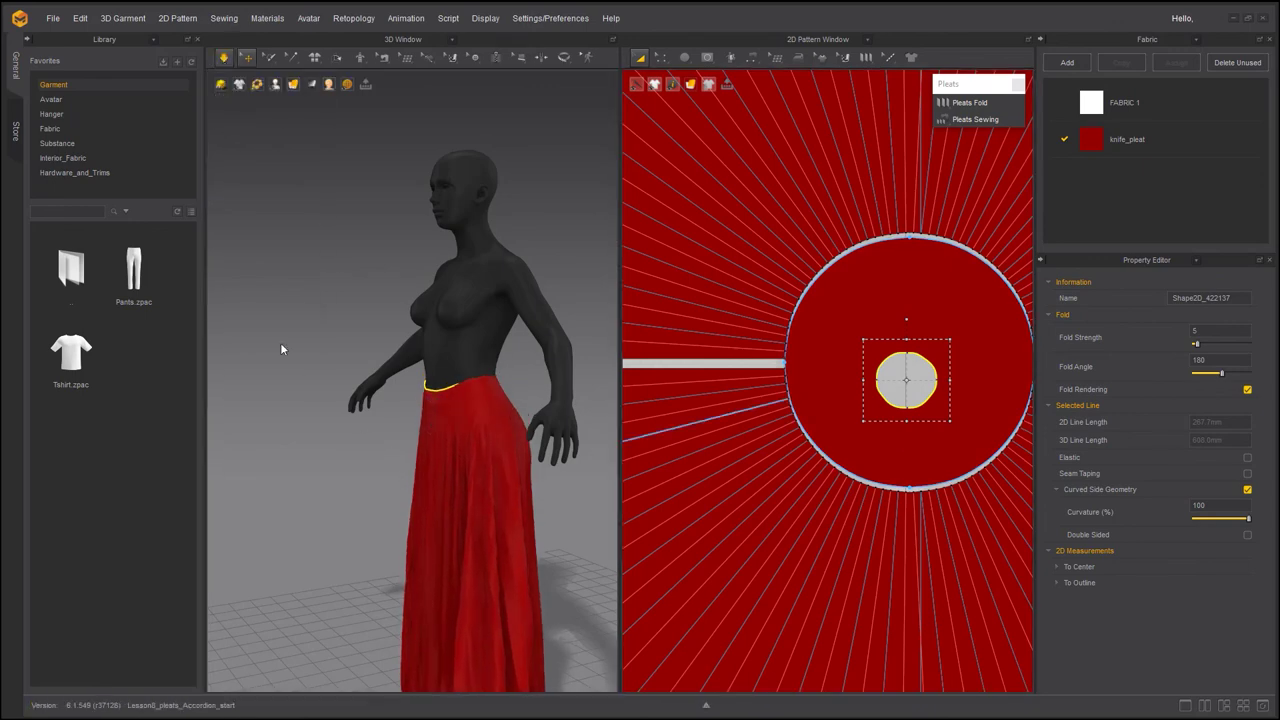
- Pull the waistband edge in 3D and inspect its fit from front and side
left_click(497, 405)
left_click(371, 323)
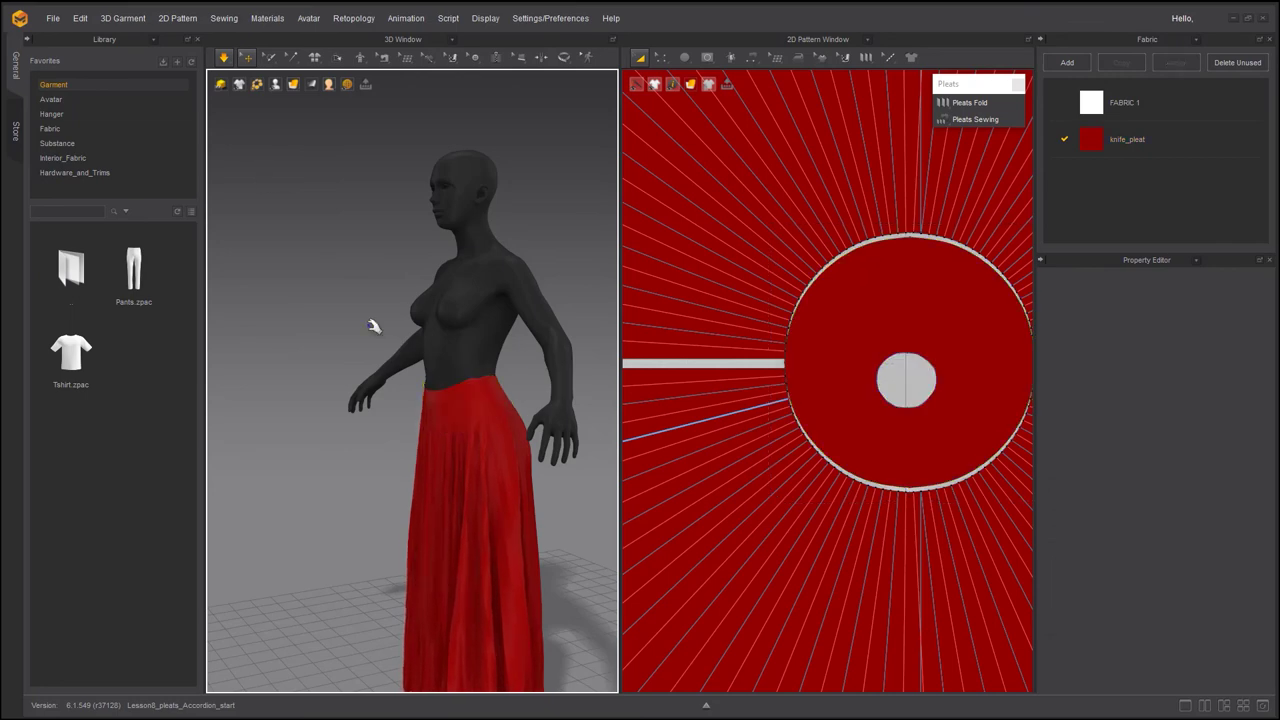
right_click_drag(380, 474, 537, 389)
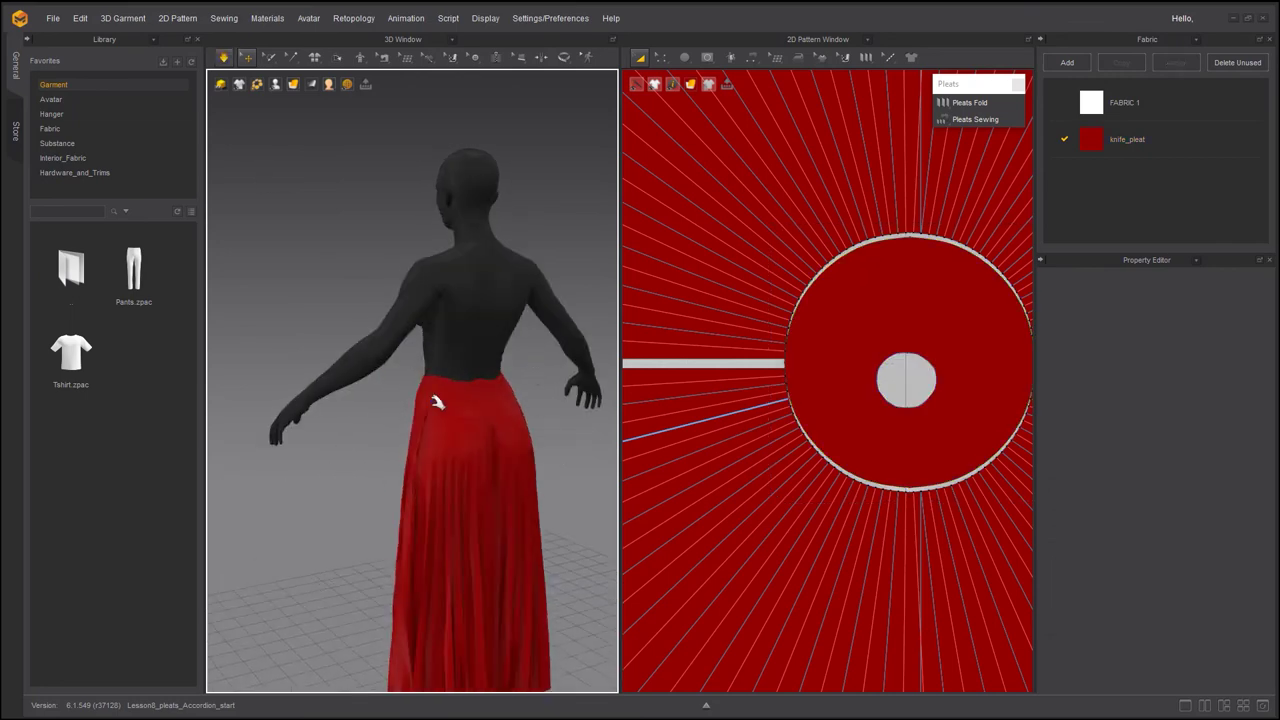
right_click_drag(437, 400, 490, 392)
left_click(492, 394)
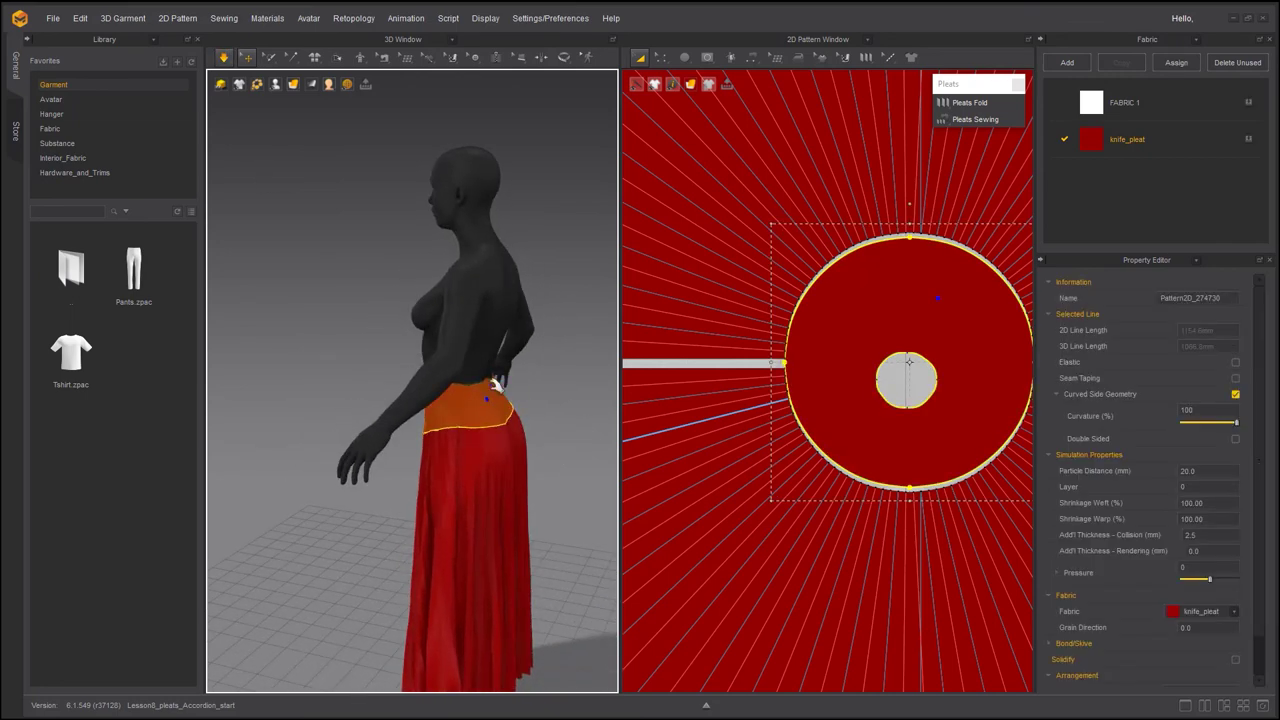
left_click_drag(508, 382, 567, 392)
key("2")
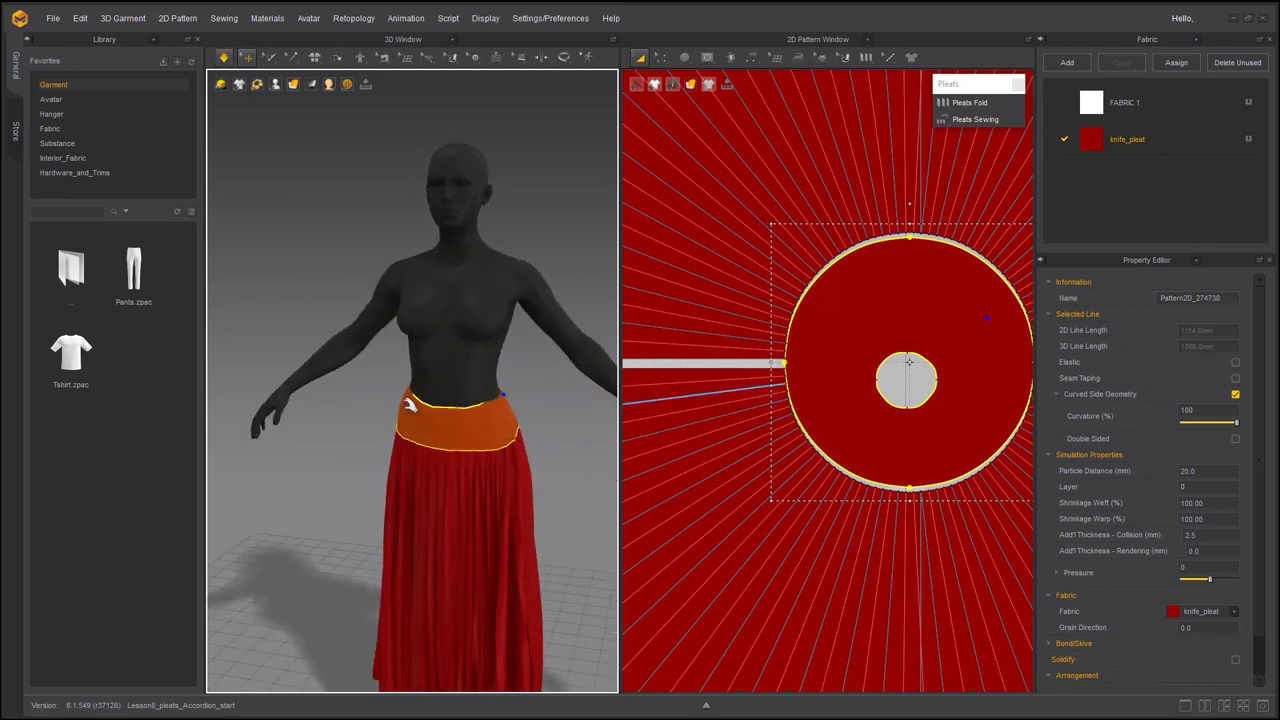
right_click_drag(414, 403, 440, 391)
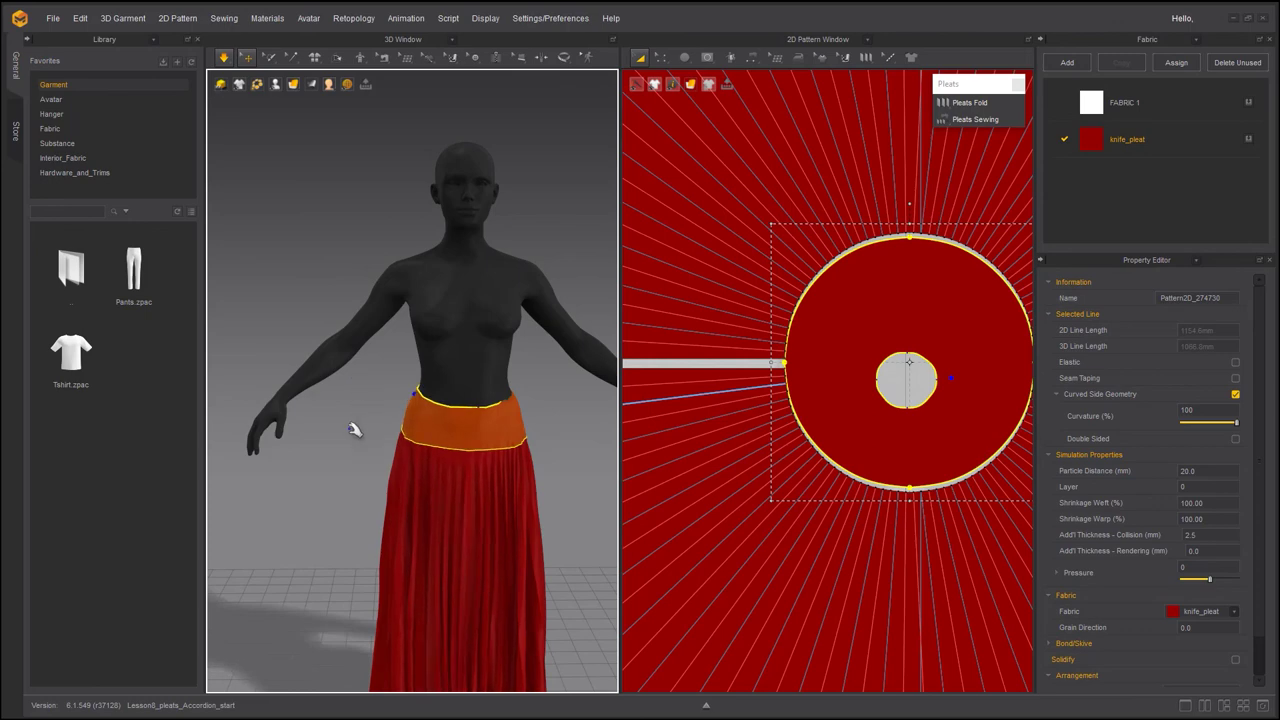
right_click_drag(357, 426, 340, 308)
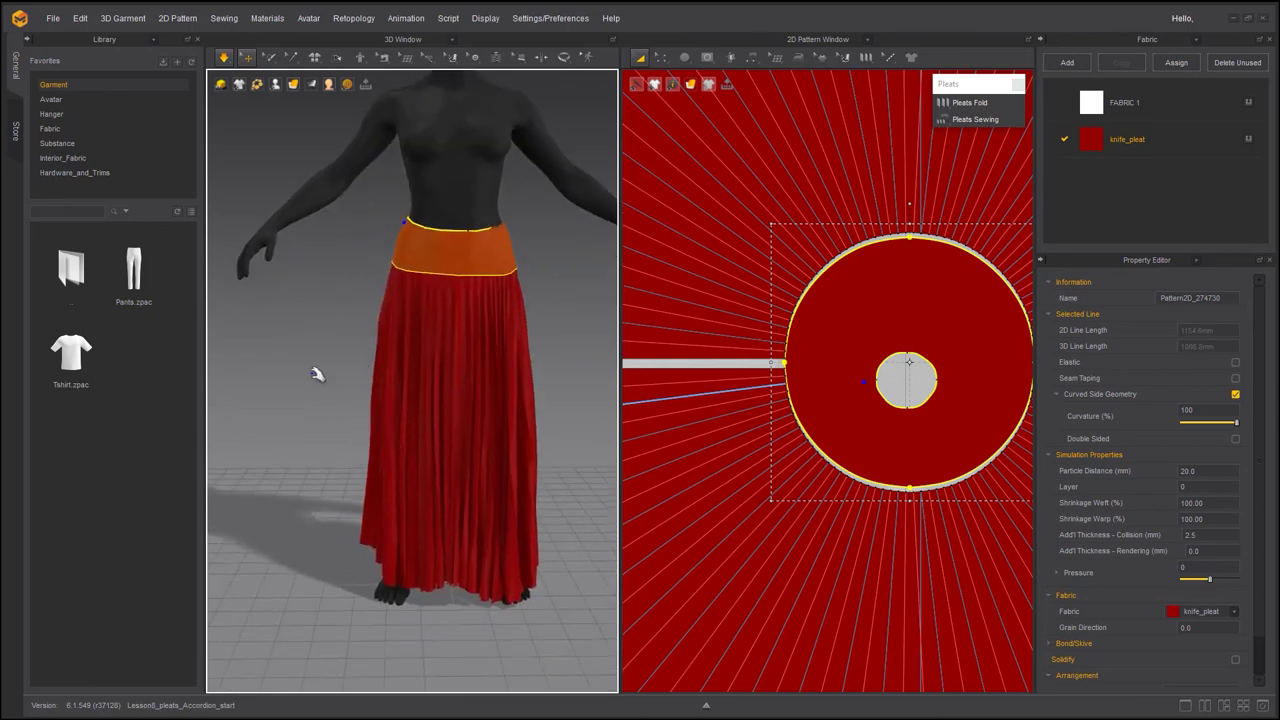
key("Escape")
left_click(504, 232)
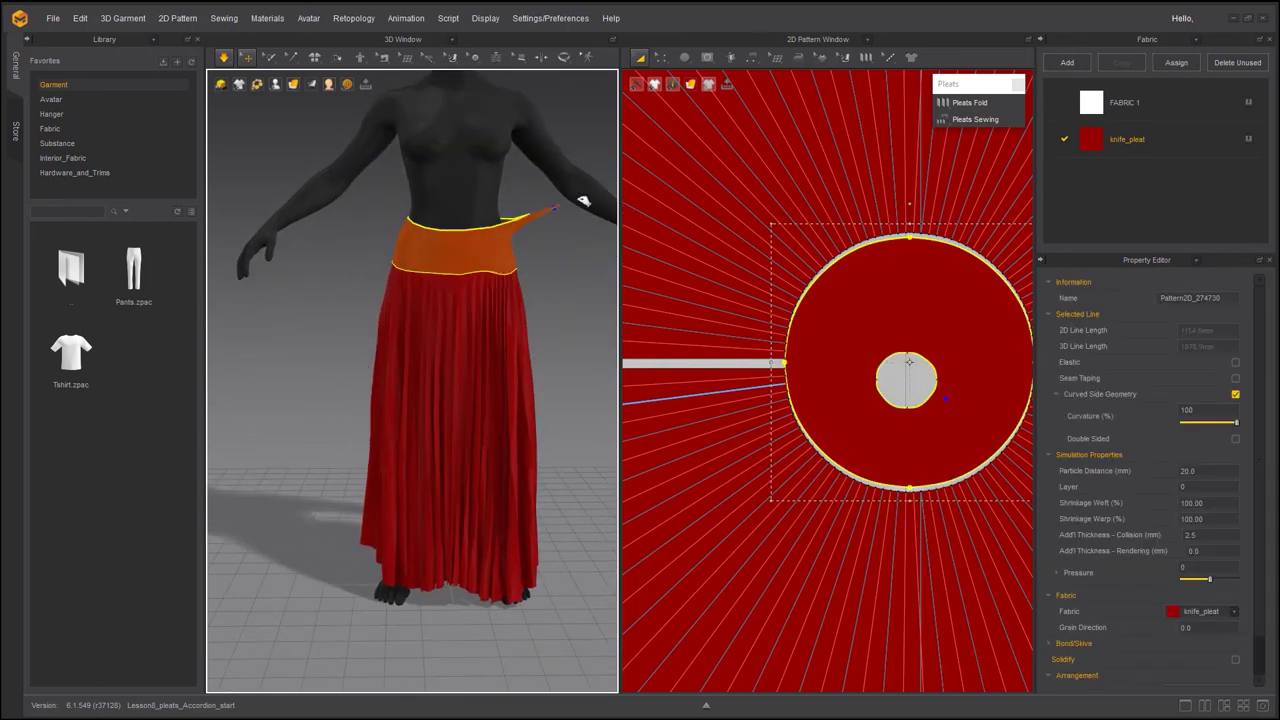
right_click_drag(577, 335, 377, 334)
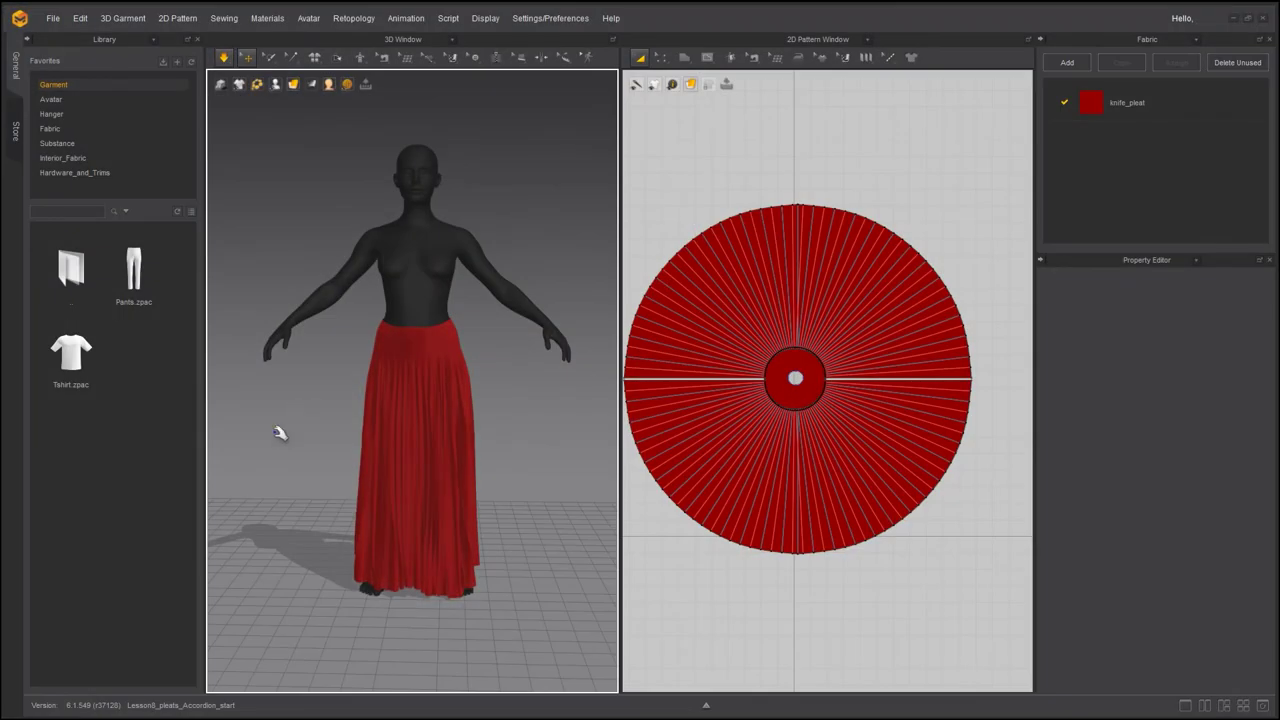
- Run the simulation from a three-quarter view so the pleated skirt drapes to the ankles
right_click_drag(280, 431, 306, 471)
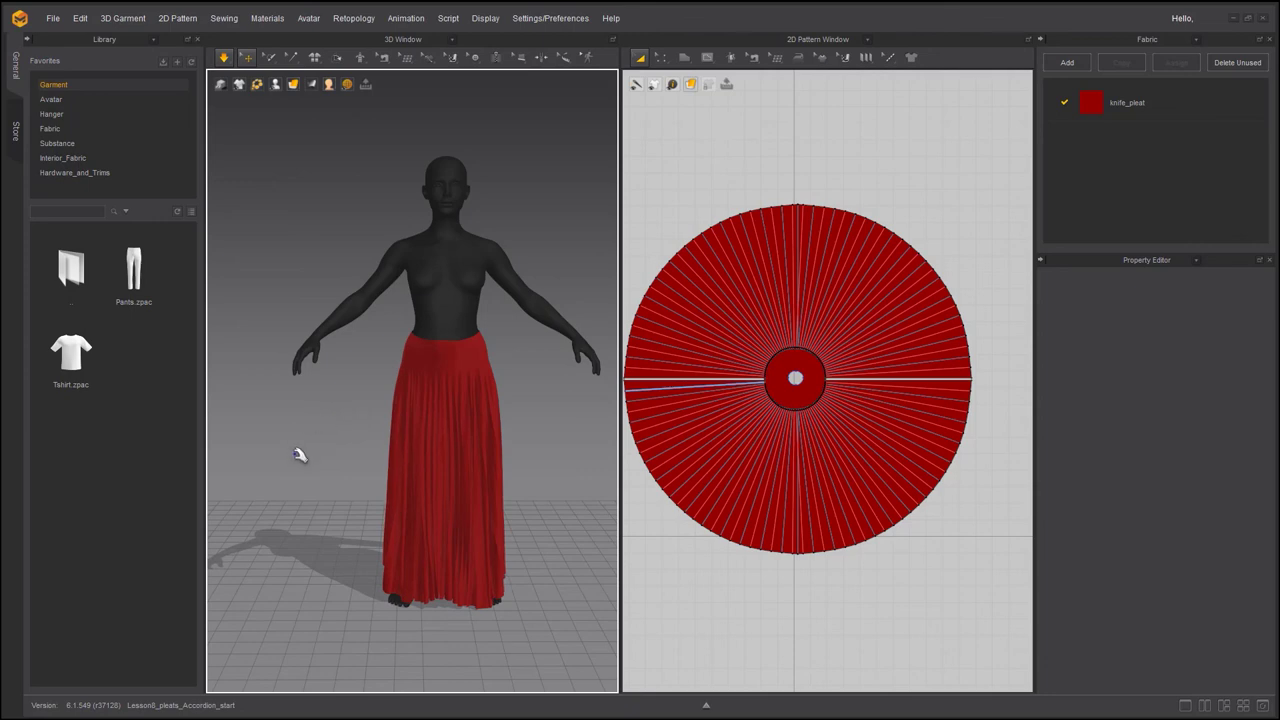
right_click_drag(323, 477, 283, 463)
left_click(340, 437)
key("space")
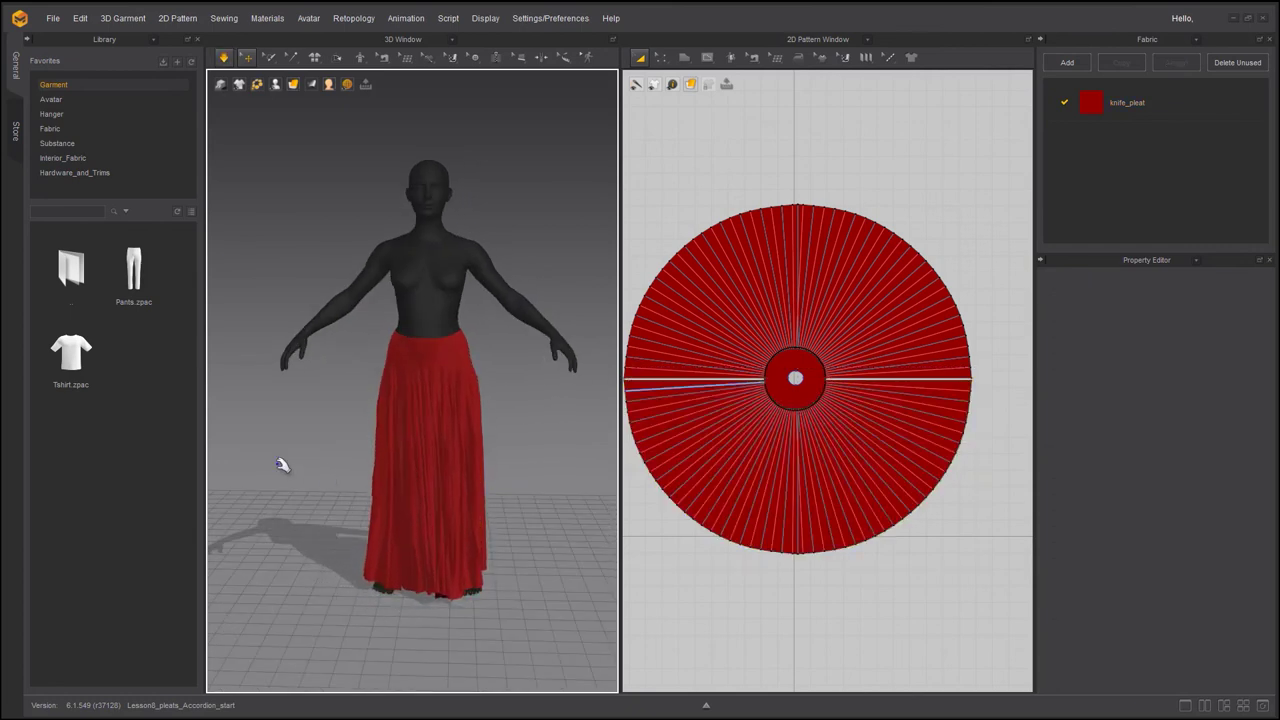